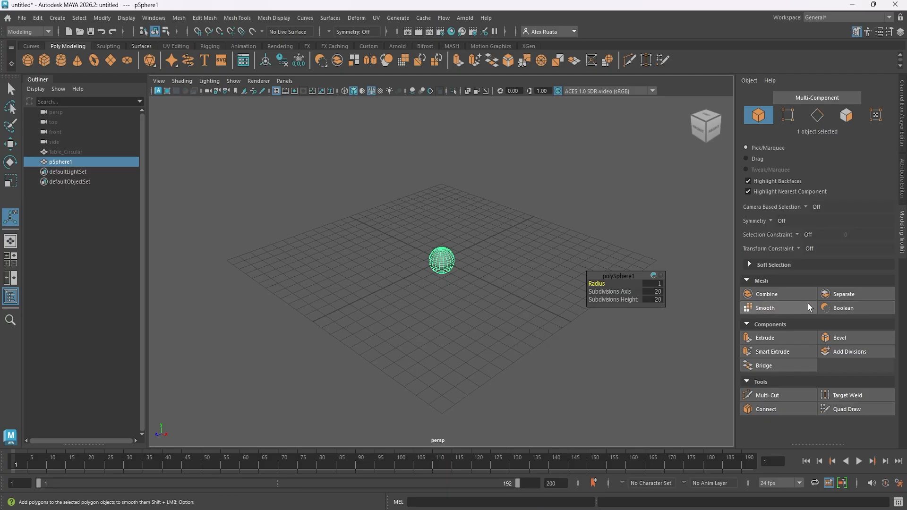
Switch the sphere to face selection.
{"action": "left_click", "coordinate": [841, 299]}
{"action": "left_click", "coordinate": [779, 339]}
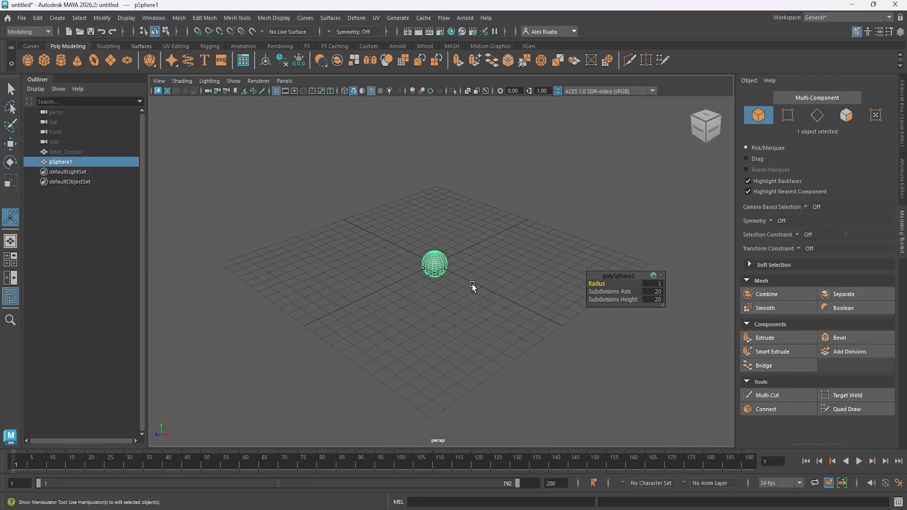
{"action": "left_click_drag", "start_coordinate": [472, 284], "coordinate": [510, 268], "text": "alt"}
{"action": "right_click_drag", "start_coordinate": [465, 282], "coordinate": [661, 271], "text": "alt"}
{"action": "middle_click_drag", "start_coordinate": [449, 243], "coordinate": [470, 276], "text": "alt"}
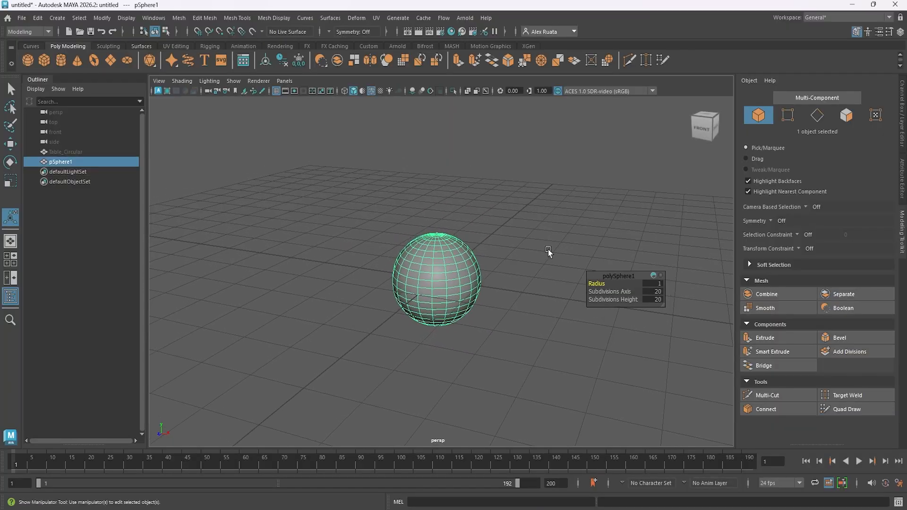
{"action": "right_click_drag", "start_coordinate": [434, 228], "coordinate": [436, 258]}
{"action": "right_click_drag", "start_coordinate": [403, 231], "coordinate": [401, 236]}
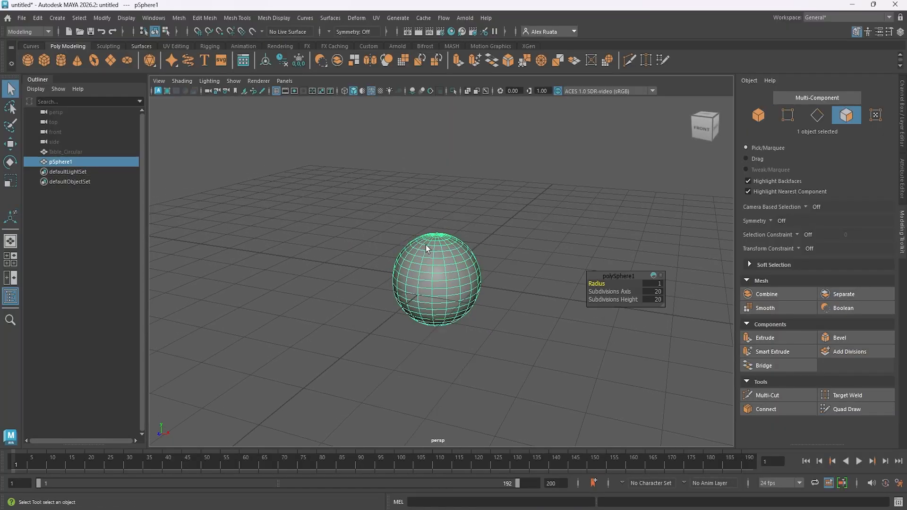
Extrude one side face of the sphere, trying 2 divisions, a thickness of 1.2 and a local Z translation of 3.158.
{"action": "left_click", "coordinate": [452, 266]}
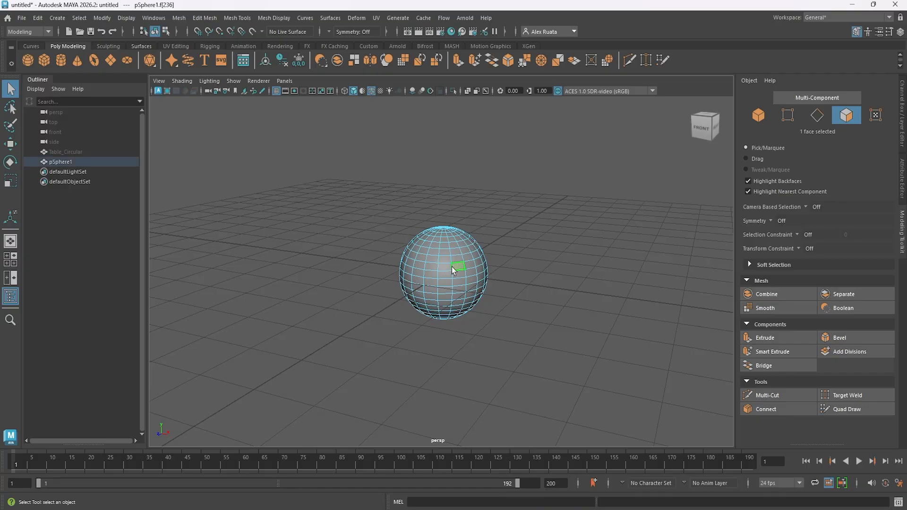
{"action": "left_click", "coordinate": [772, 339]}
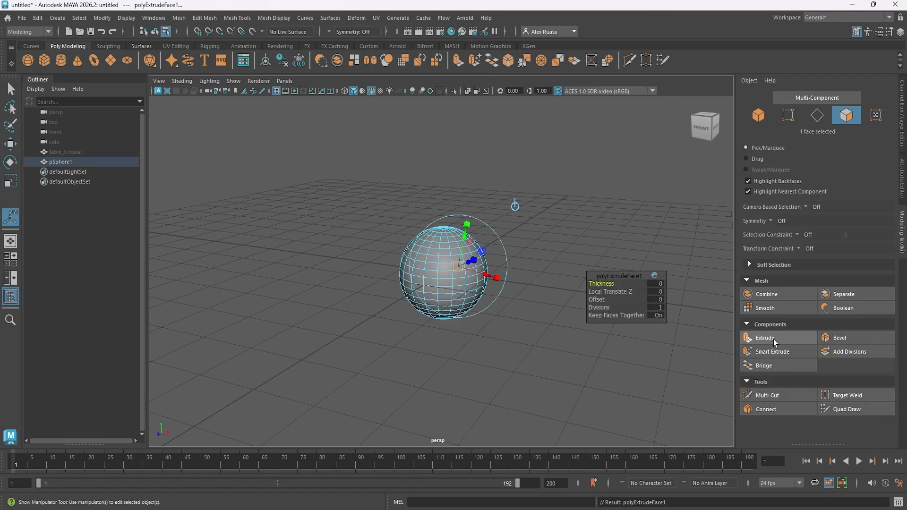
{"action": "left_click_drag", "start_coordinate": [477, 326], "coordinate": [522, 236], "text": "alt"}
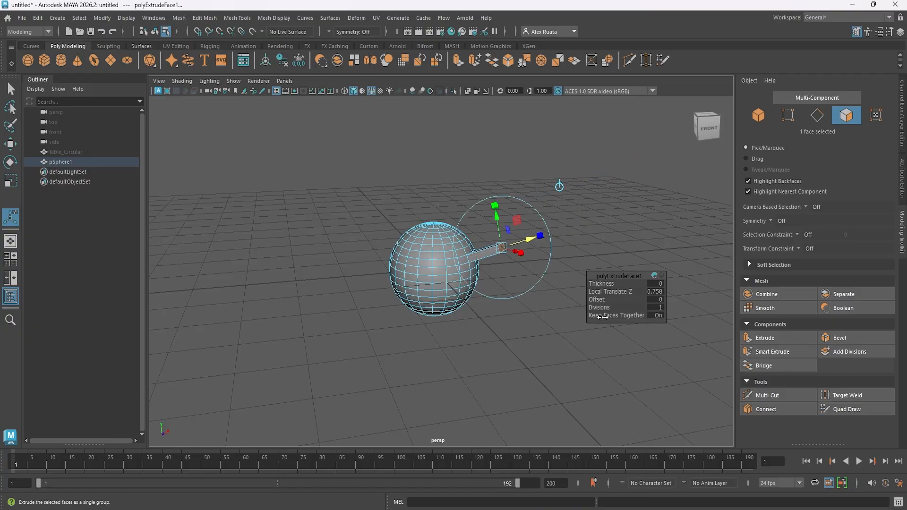
{"action": "left_click_drag", "start_coordinate": [600, 308], "coordinate": [607, 307]}
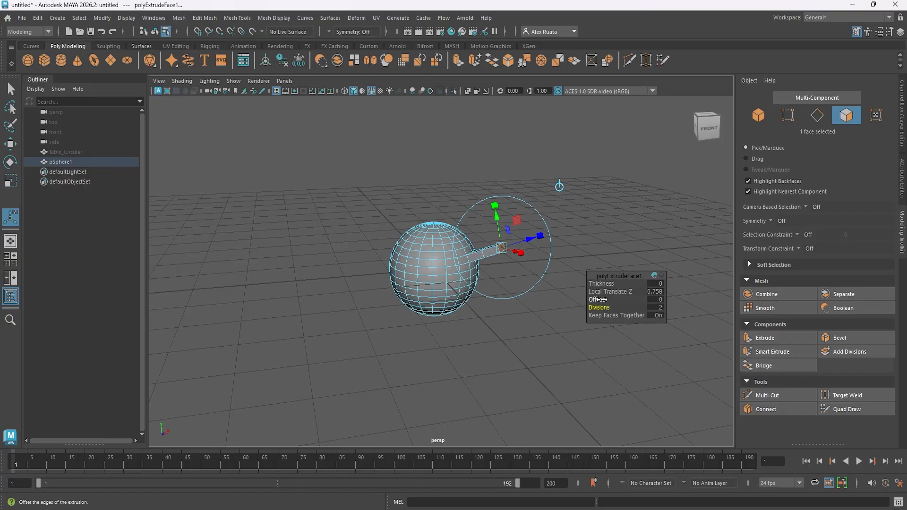
{"action": "left_click_drag", "start_coordinate": [599, 300], "coordinate": [622, 291]}
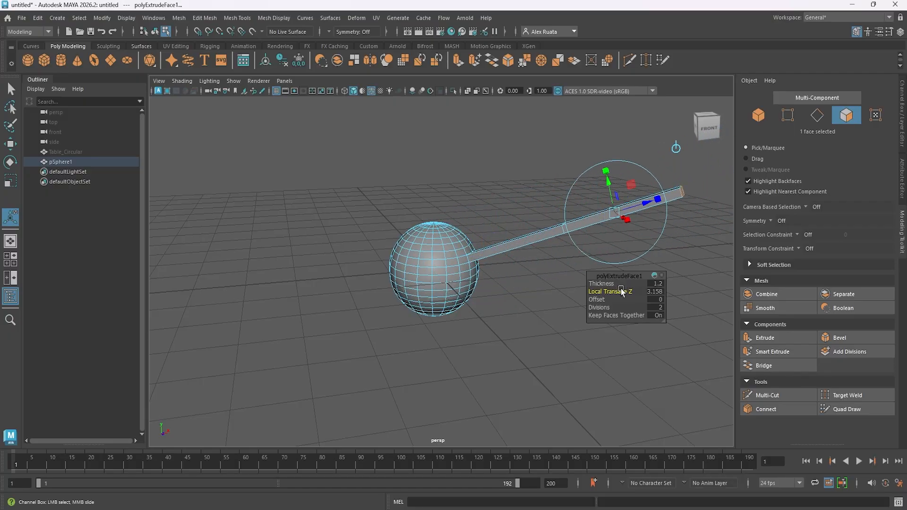
Undo the extrusion settings and the face extrusion itself, back to the plain sphere.
{"action": "key", "text": "ctrl+z"}
{"action": "key", "text": "ctrl+z"}
{"action": "key", "text": "ctrl+z"}
{"action": "key", "text": "ctrl+z"}
{"action": "key", "text": "ctrl+z"}
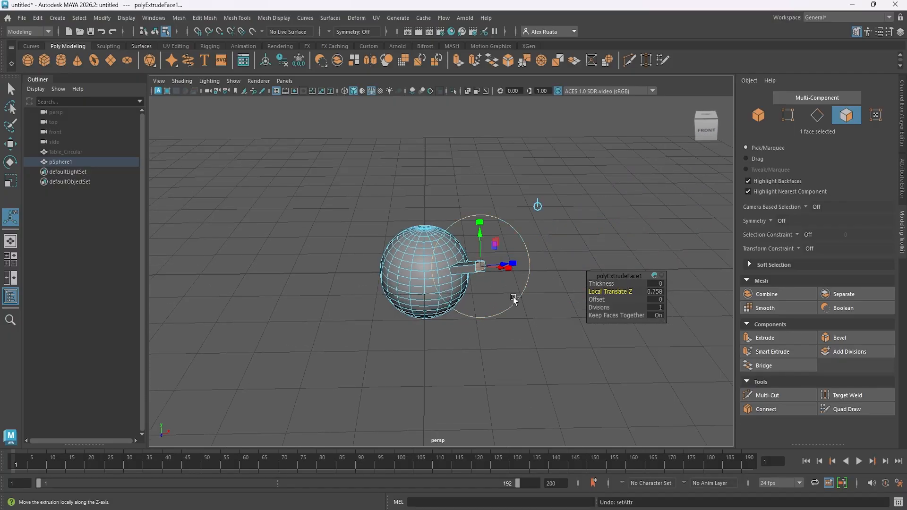
{"action": "key", "text": "ctrl+z"}
{"action": "key", "text": "ctrl+z"}
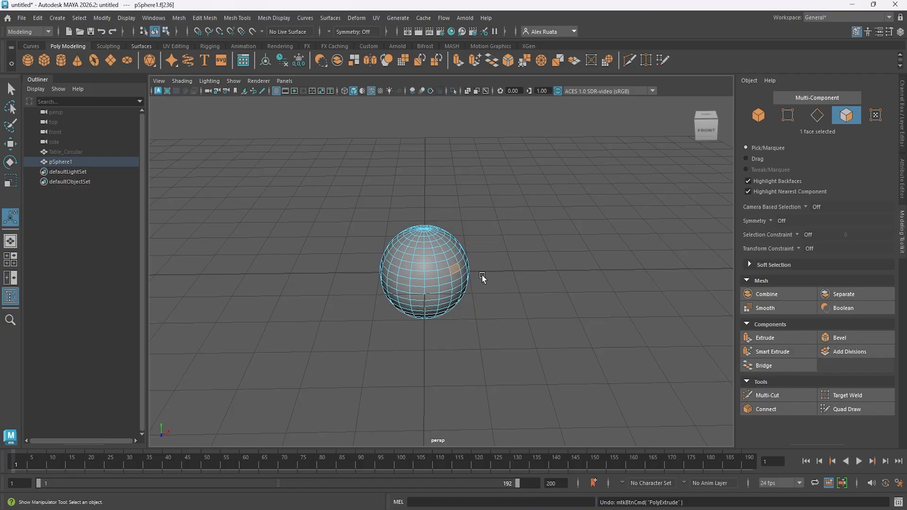
Extrude one side face of the sphere outward to a local Z translation of about 2.295 with 6 divisions.
{"action": "left_click", "coordinate": [206, 18]}
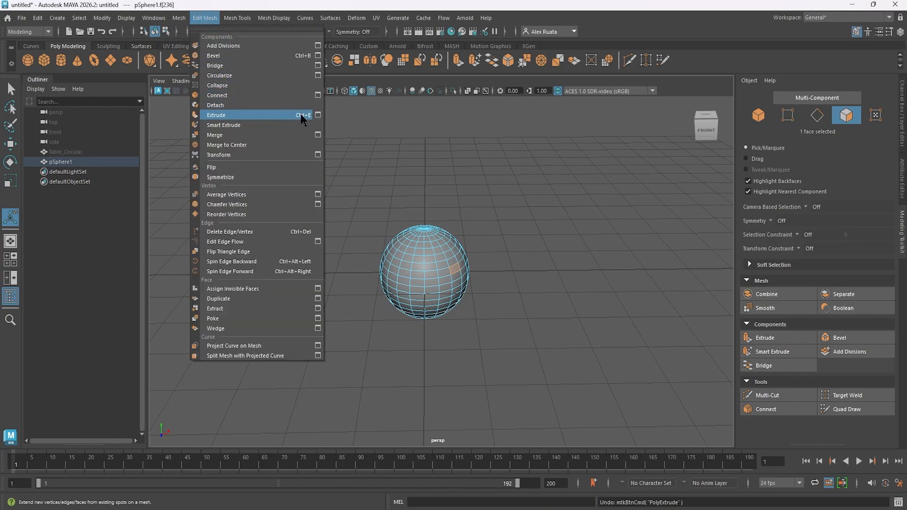
{"action": "left_click", "coordinate": [296, 115]}
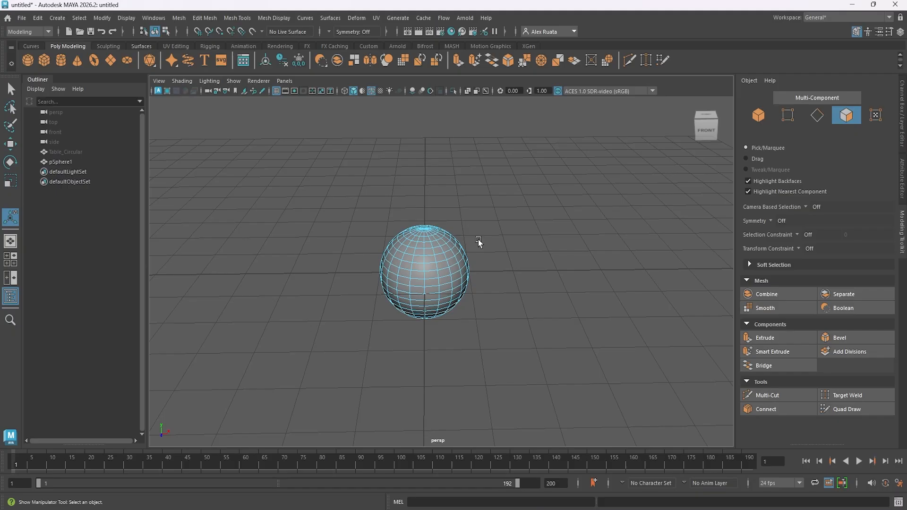
{"action": "left_click_drag", "start_coordinate": [415, 274], "coordinate": [475, 261], "text": "alt"}
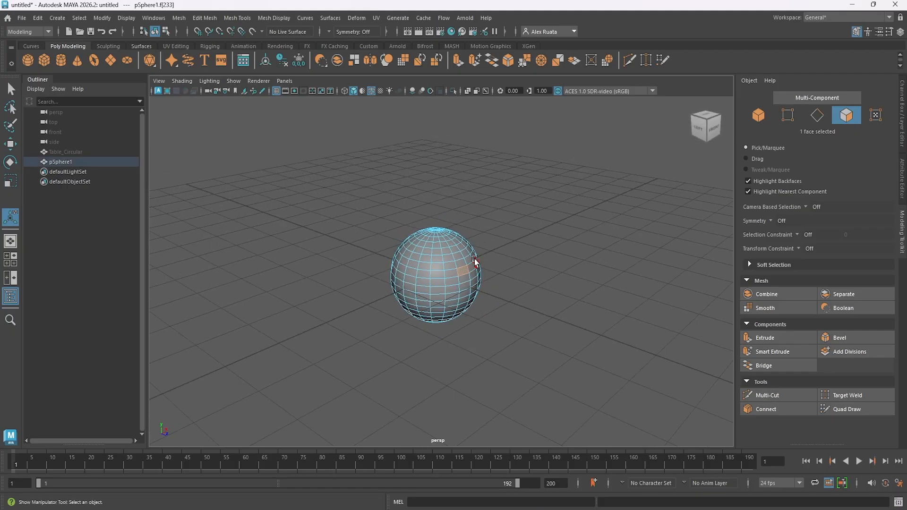
{"action": "key", "text": "ctrl+e"}
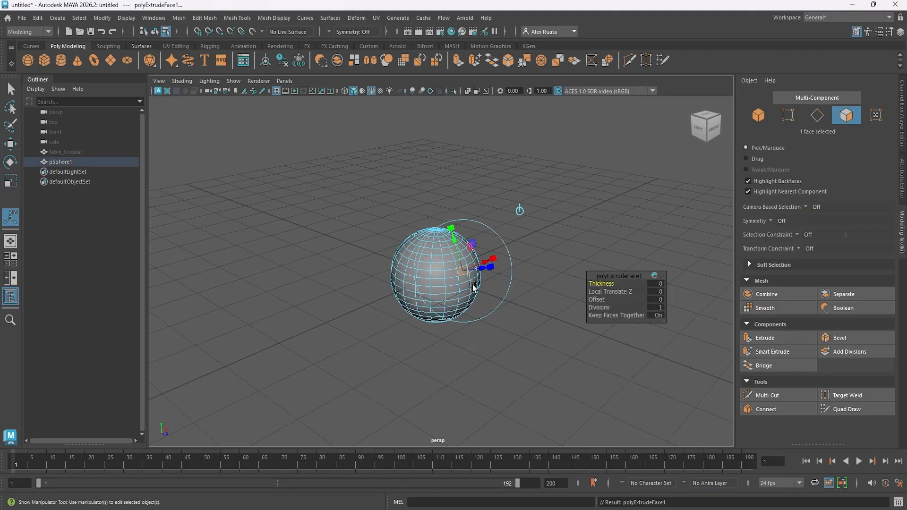
{"action": "left_click_drag", "start_coordinate": [473, 284], "coordinate": [490, 273], "text": "alt"}
{"action": "left_click_drag", "start_coordinate": [502, 240], "coordinate": [607, 201]}
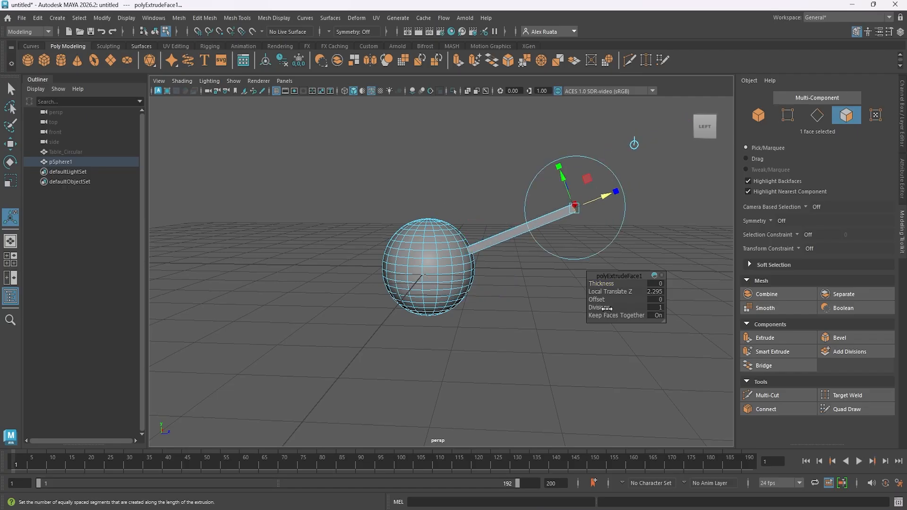
{"action": "left_click_drag", "start_coordinate": [607, 309], "coordinate": [617, 307]}
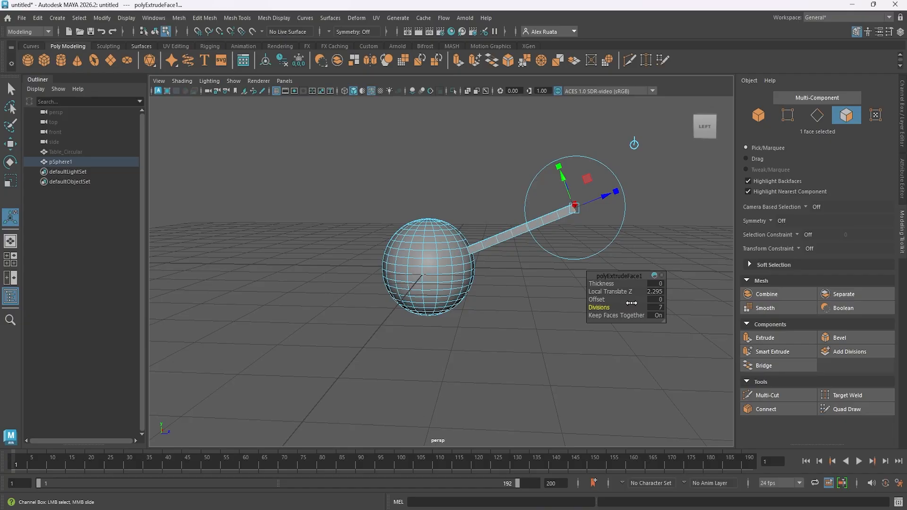
{"action": "left_click_drag", "start_coordinate": [563, 308], "coordinate": [513, 285], "text": "alt"}
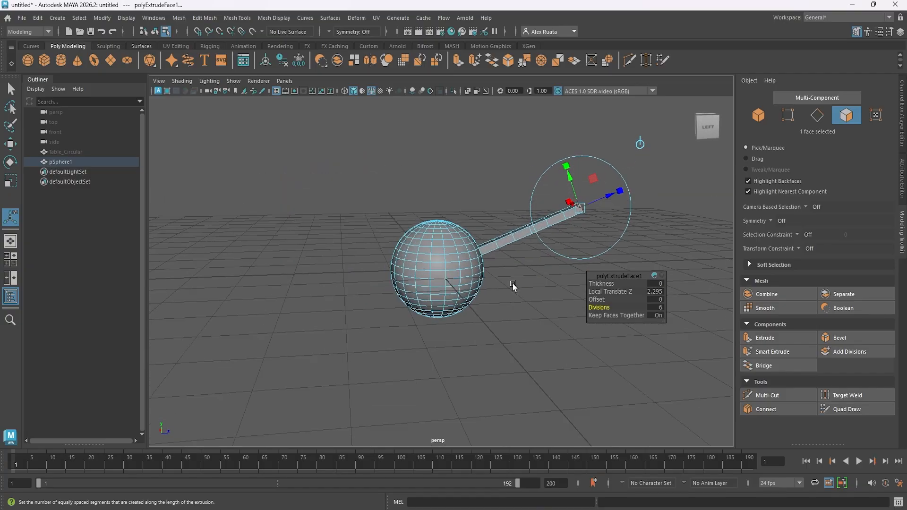
Select four faces across the sphere and one on the extruded arm, and extrude them about 1.803 with 3 divisions.
{"action": "left_click", "coordinate": [435, 261]}
{"action": "left_click", "coordinate": [464, 280], "text": "shift"}
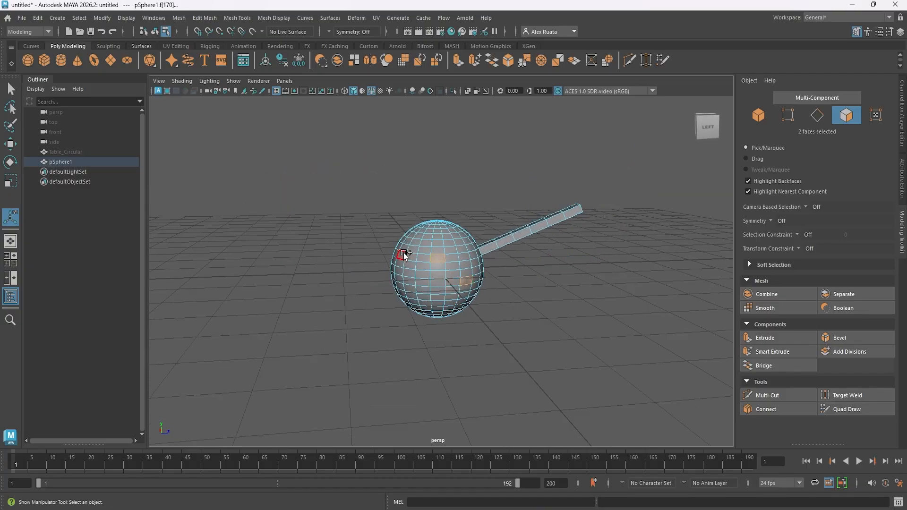
{"action": "left_click", "coordinate": [531, 233], "text": "shift"}
{"action": "left_click_drag", "start_coordinate": [438, 263], "coordinate": [382, 300], "text": "alt"}
{"action": "key", "text": "ctrl+e"}
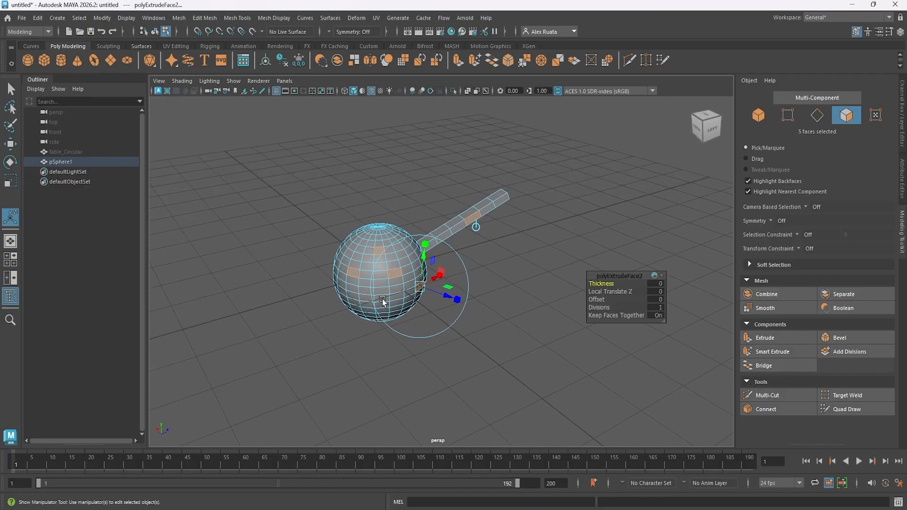
{"action": "left_click_drag", "start_coordinate": [456, 299], "coordinate": [543, 293]}
{"action": "left_click_drag", "start_coordinate": [599, 308], "coordinate": [607, 308]}
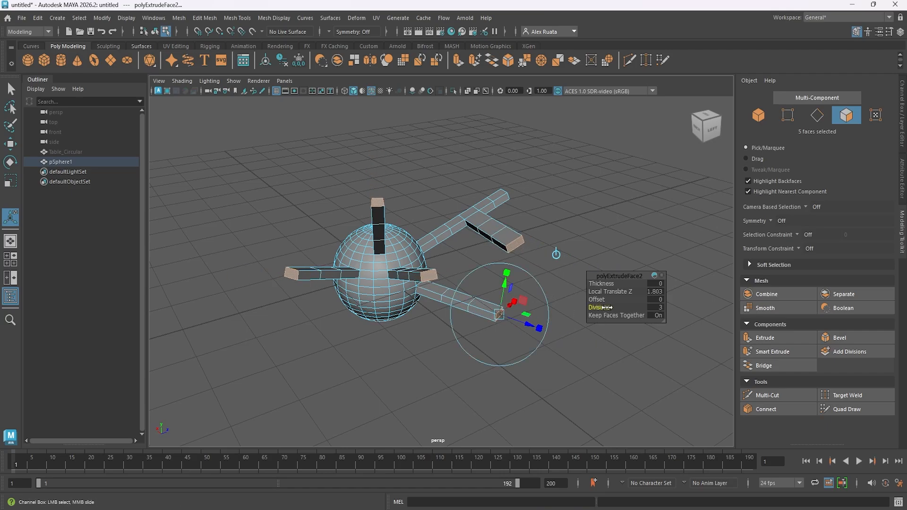
Start an extrusion on a single face on the bare side of the sphere, away from the arms.
{"action": "left_click_drag", "start_coordinate": [543, 283], "coordinate": [340, 277], "text": "alt"}
{"action": "middle_click_drag", "start_coordinate": [340, 277], "coordinate": [465, 270], "text": "alt"}
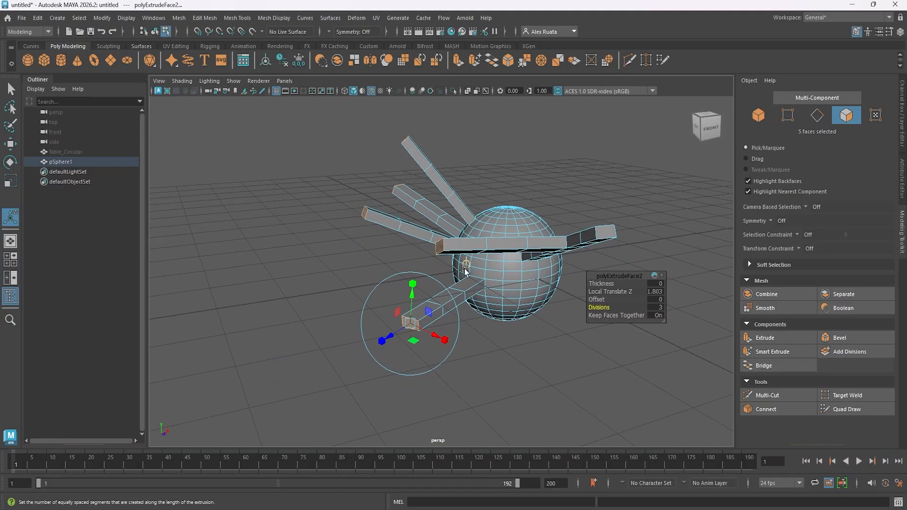
{"action": "mouse_move", "coordinate": [466, 267]}
{"action": "left_mouse_down", "text": "alt"}
{"action": "mouse_move", "coordinate": [404, 274]}
{"action": "mouse_move", "coordinate": [432, 281]}
{"action": "mouse_move", "coordinate": [457, 263]}
{"action": "mouse_move", "coordinate": [453, 239]}
{"action": "mouse_move", "coordinate": [460, 276]}
{"action": "left_mouse_up", "text": "alt"}
{"action": "left_click", "coordinate": [444, 229]}
{"action": "left_click", "coordinate": [461, 264]}
{"action": "key", "text": "ctrl+e"}
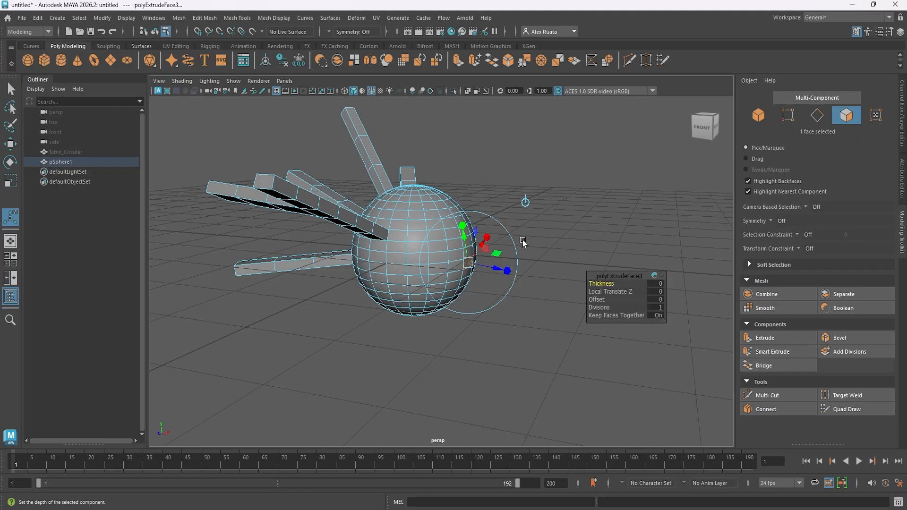
Try pulling the new extrusion, undo the pull, and toggle the manipulator between world and local axes.
{"action": "left_click_drag", "start_coordinate": [496, 268], "coordinate": [529, 295]}
{"action": "key", "text": "ctrl+z"}
{"action": "left_click", "coordinate": [527, 203]}
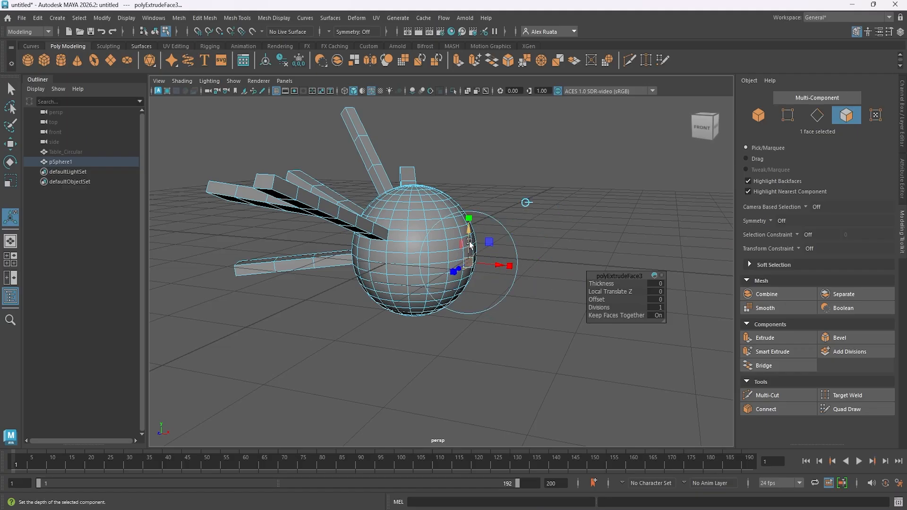
{"action": "mouse_move", "coordinate": [500, 225]}
{"action": "left_mouse_down", "text": "alt"}
{"action": "mouse_move", "coordinate": [415, 243]}
{"action": "mouse_move", "coordinate": [489, 233]}
{"action": "left_mouse_up", "text": "alt"}
{"action": "left_click", "coordinate": [522, 215]}
{"action": "scroll", "coordinate": [496, 268], "scroll_direction": "up", "scroll_amount": 5}
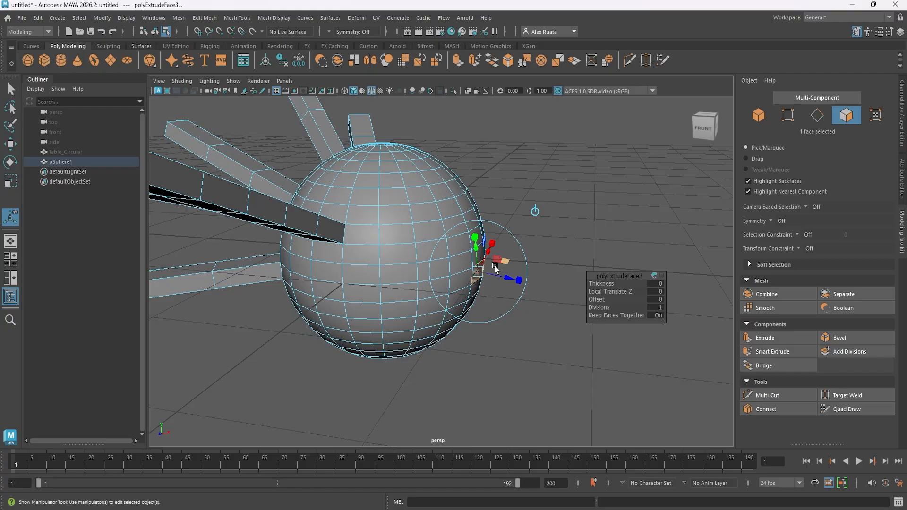
Try pulling the new extrusion along its local direction from a closer view, and undo the pull.
{"action": "left_click_drag", "start_coordinate": [496, 268], "coordinate": [468, 273], "text": "alt"}
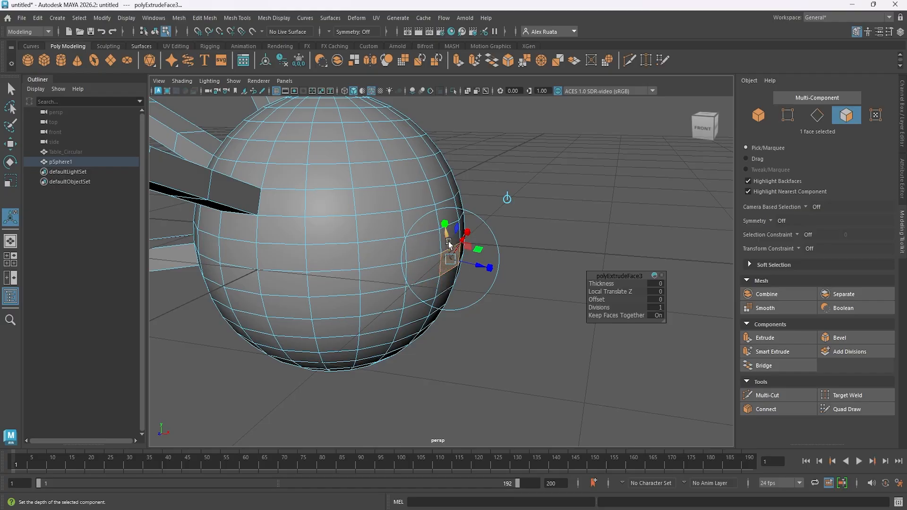
{"action": "left_click_drag", "start_coordinate": [450, 270], "coordinate": [376, 259], "text": "alt"}
{"action": "key", "text": "f"}
{"action": "scroll", "coordinate": [441, 268], "scroll_direction": "down", "scroll_amount": 6}
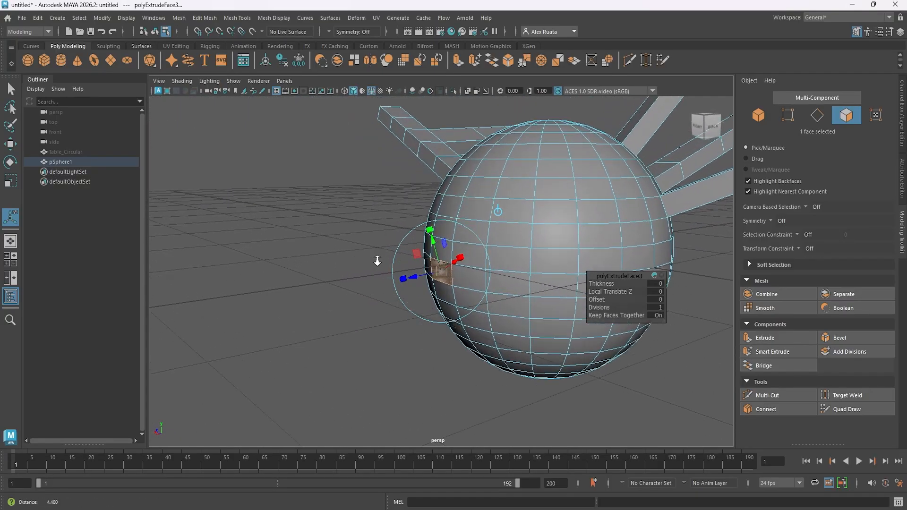
{"action": "right_click_drag", "start_coordinate": [376, 259], "coordinate": [512, 258], "text": "alt"}
{"action": "left_click_drag", "start_coordinate": [513, 258], "coordinate": [310, 306], "text": "alt"}
{"action": "key", "text": "ctrl+z"}
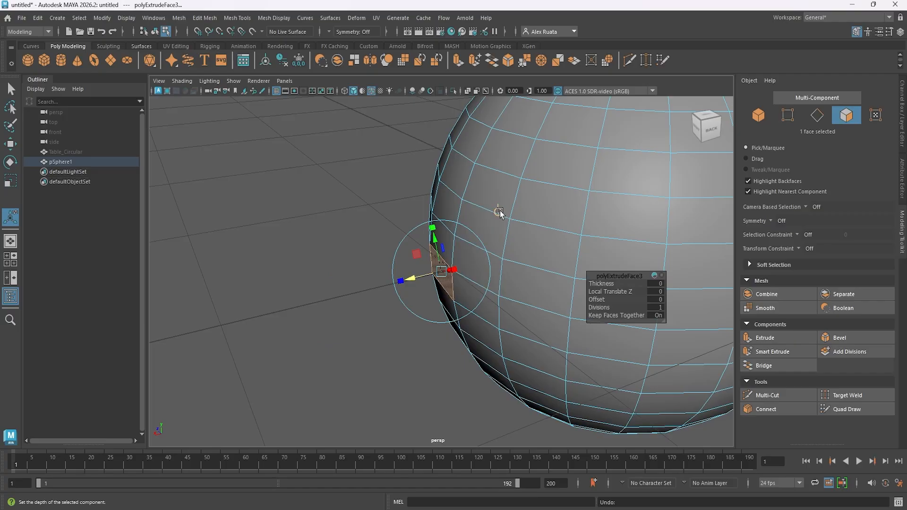
Try pulling the extrusion along the world X axis with the manipulator in world mode, and undo the pull.
{"action": "key", "text": "t"}
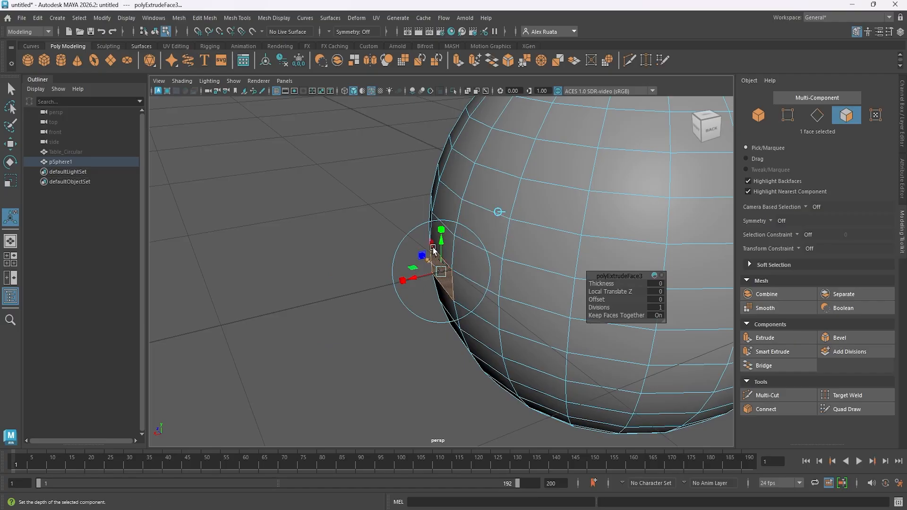
{"action": "left_click_drag", "start_coordinate": [425, 267], "coordinate": [505, 303]}
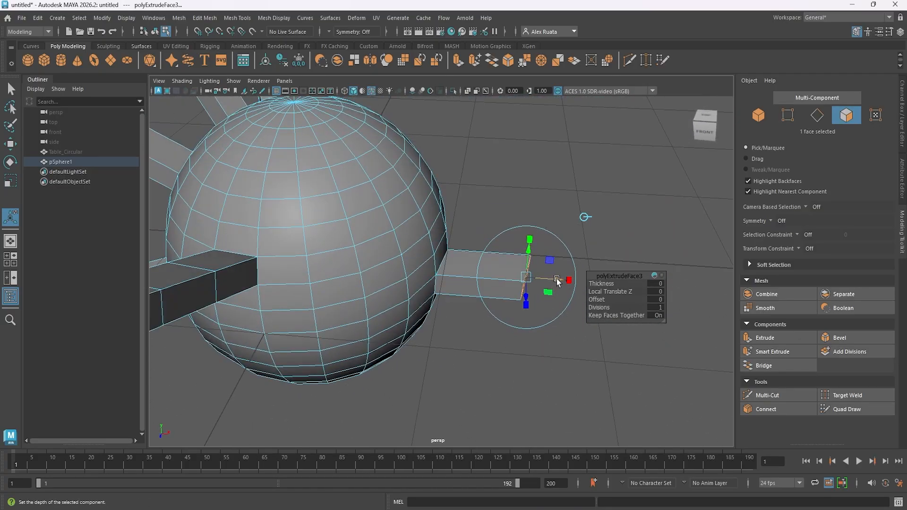
{"action": "left_click_drag", "start_coordinate": [556, 280], "coordinate": [500, 384]}
{"action": "left_click_drag", "start_coordinate": [500, 384], "coordinate": [464, 362], "text": "alt"}
{"action": "key", "text": "ctrl+z"}
{"action": "key", "text": "ctrl+z"}
{"action": "key", "text": "ctrl+z"}
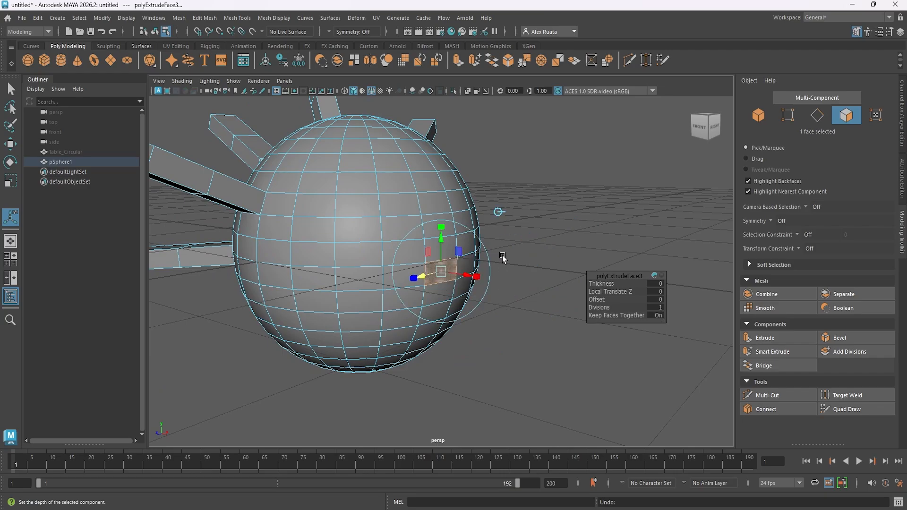
Set the manipulator to local axes and pull the extruded face outward to a local Z translation of about 1.587.
{"action": "left_click_drag", "start_coordinate": [500, 213], "coordinate": [437, 304], "text": "alt"}
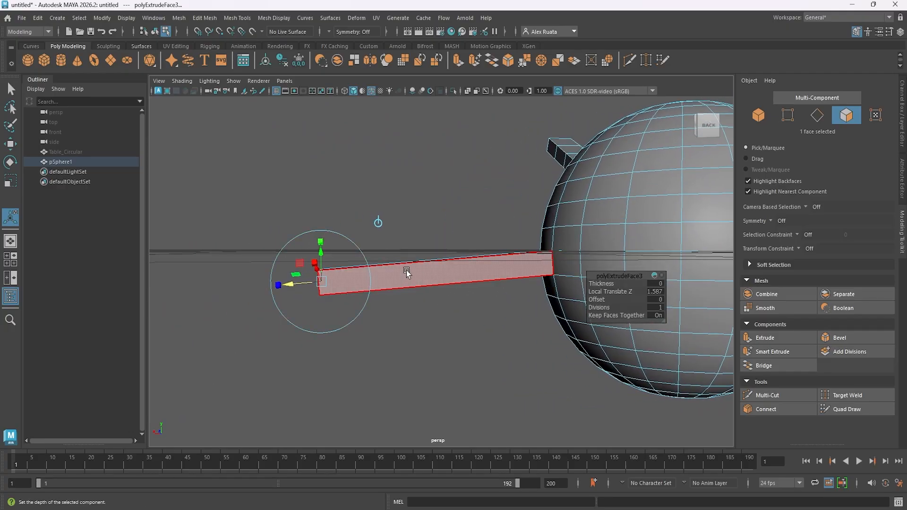
{"action": "left_click_drag", "start_coordinate": [481, 266], "coordinate": [441, 284], "text": "alt"}
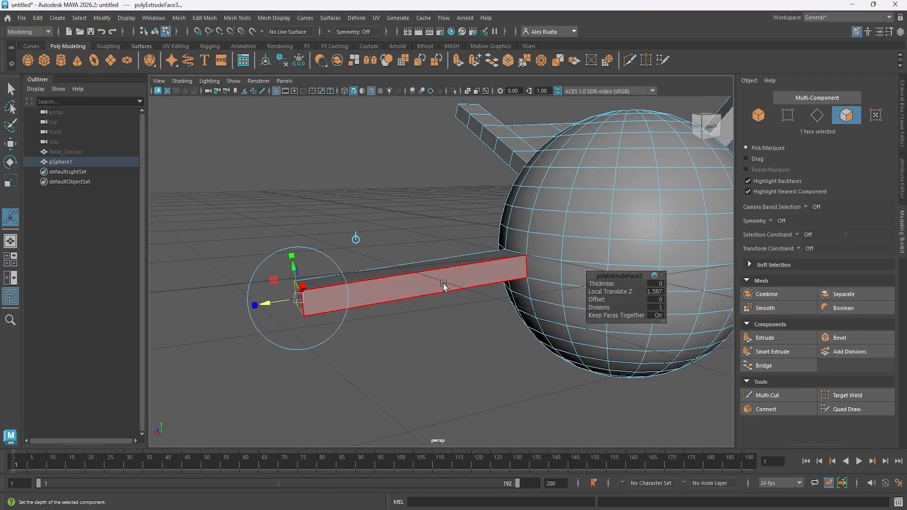
Undo the local-axis pull and extrude the face straight out along the world X axis instead.
{"action": "key", "text": "ctrl+z"}
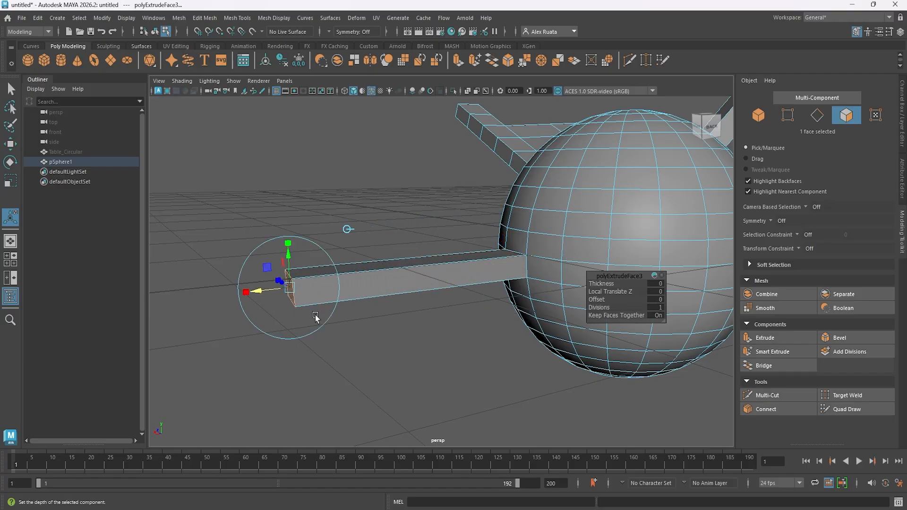
{"action": "left_click_drag", "start_coordinate": [318, 296], "coordinate": [548, 258], "text": "alt"}
{"action": "left_click_drag", "start_coordinate": [298, 250], "coordinate": [404, 244], "text": "alt"}
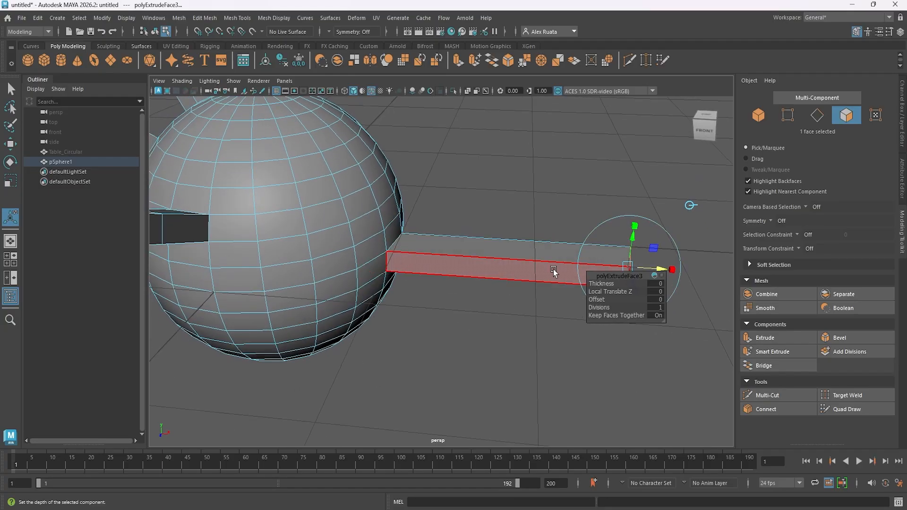
Push the extruded face back toward the sphere to a local Z translation of about -1.275.
{"action": "left_click_drag", "start_coordinate": [554, 272], "coordinate": [446, 283], "text": "alt"}
{"action": "key", "text": "t"}
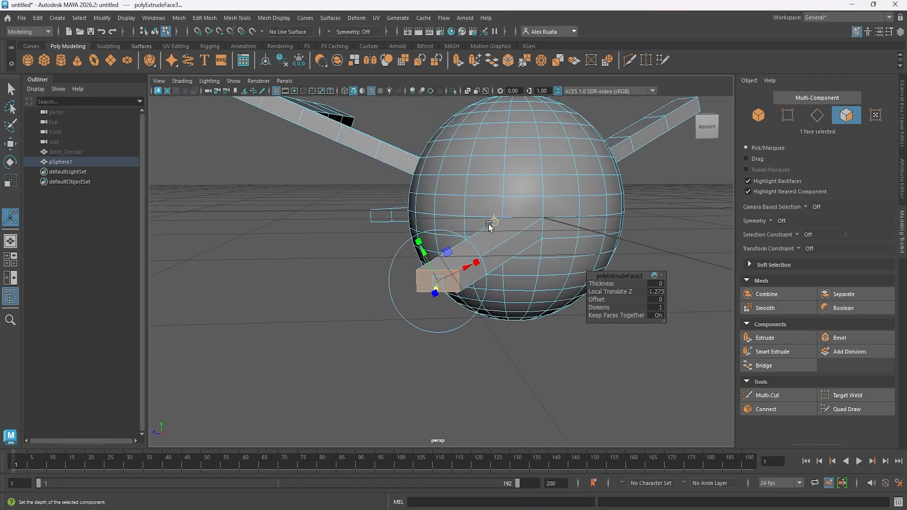
{"action": "left_click_drag", "start_coordinate": [489, 226], "coordinate": [467, 300], "text": "alt"}
{"action": "left_click_drag", "start_coordinate": [487, 347], "coordinate": [669, 339]}
{"action": "middle_click_drag", "start_coordinate": [560, 306], "coordinate": [423, 301], "text": "alt"}
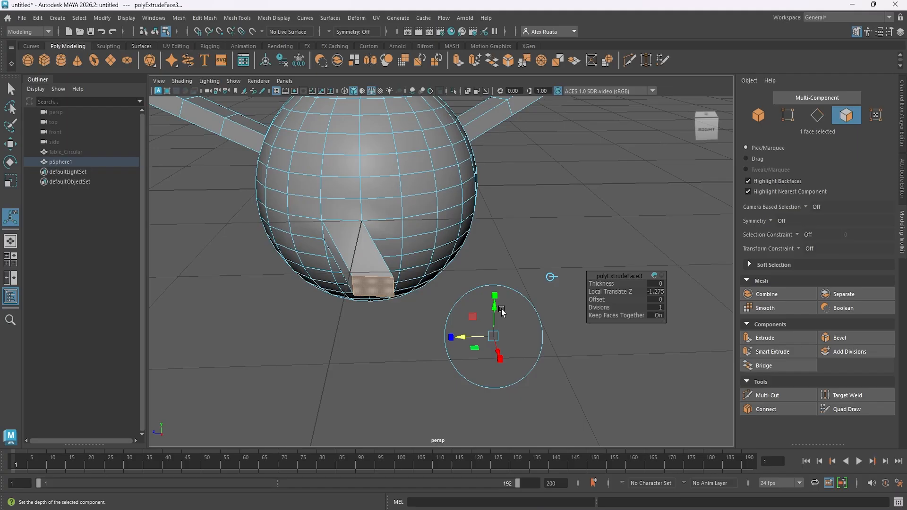
{"action": "mouse_move", "coordinate": [495, 307]}
{"action": "left_mouse_down"}
{"action": "mouse_move", "coordinate": [499, 263]}
{"action": "mouse_move", "coordinate": [510, 301]}
{"action": "left_mouse_up"}
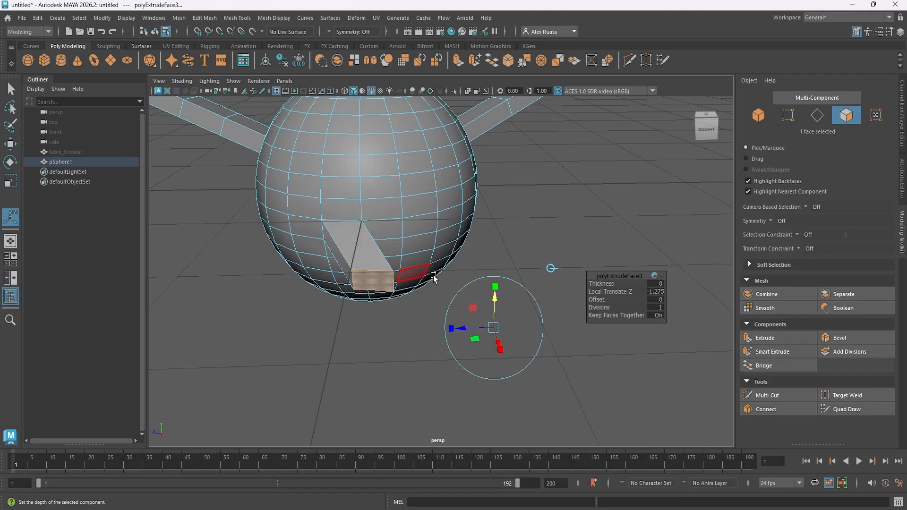
{"action": "left_click_drag", "start_coordinate": [396, 269], "coordinate": [452, 256], "text": "alt"}
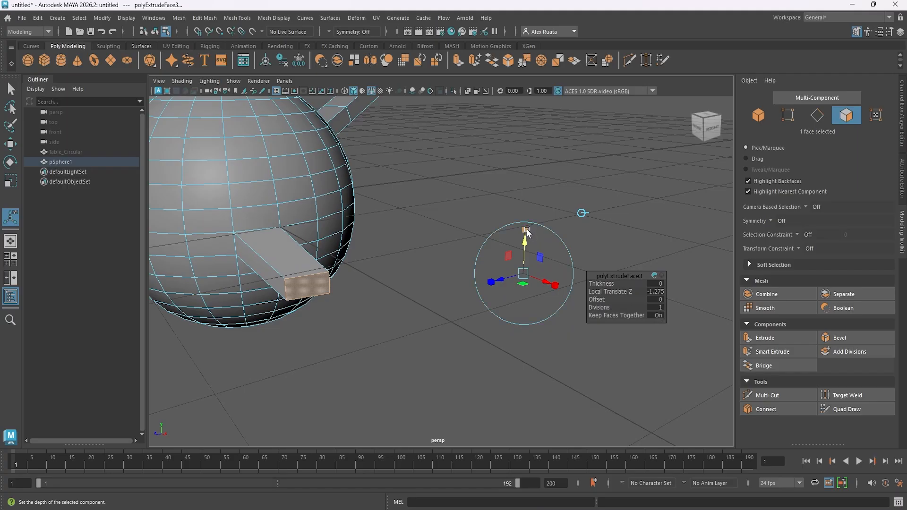
Scale the extrusion's end face up uniformly and rotate it so it forms a large tilted fin.
{"action": "left_click_drag", "start_coordinate": [527, 231], "coordinate": [534, 224]}
{"action": "left_click_drag", "start_coordinate": [609, 63], "coordinate": [604, 136]}
{"action": "left_click_drag", "start_coordinate": [527, 278], "coordinate": [563, 269]}
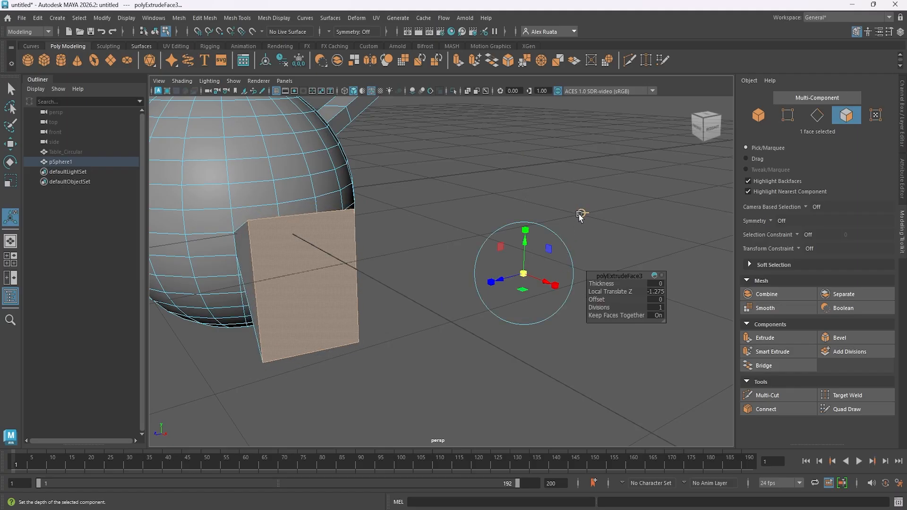
{"action": "left_click_drag", "start_coordinate": [403, 257], "coordinate": [463, 279], "text": "alt"}
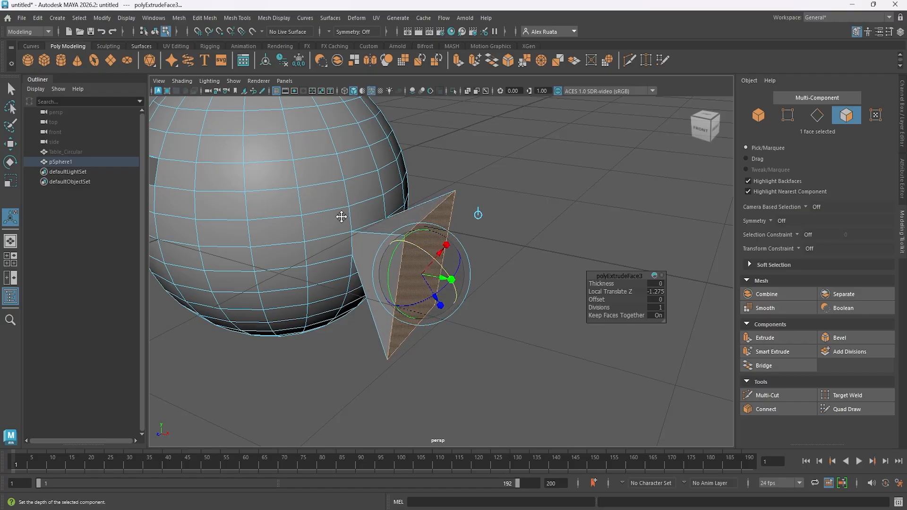
Extrude another face on the sphere's upper front, try pulling it along its local Z axis, and undo the pulls.
{"action": "left_click_drag", "start_coordinate": [342, 217], "coordinate": [443, 235], "text": "alt"}
{"action": "left_click", "coordinate": [444, 199]}
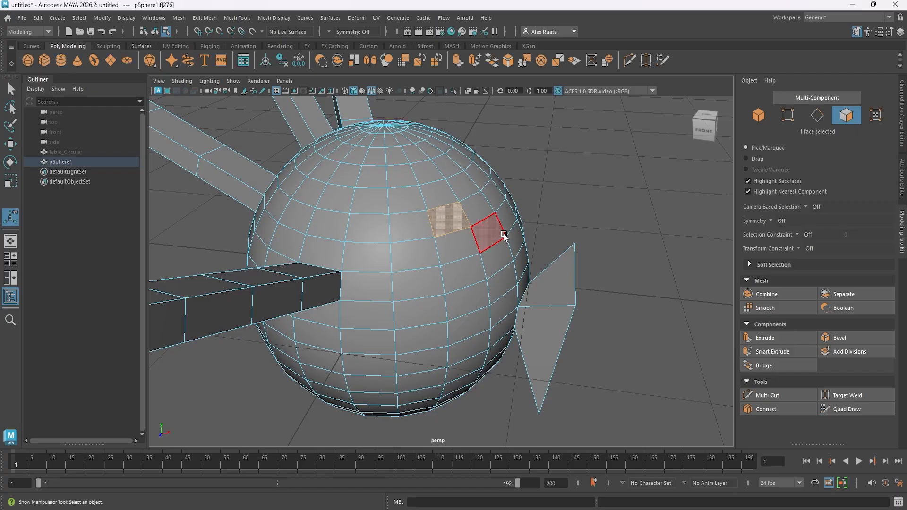
{"action": "key", "text": "ctrl+e"}
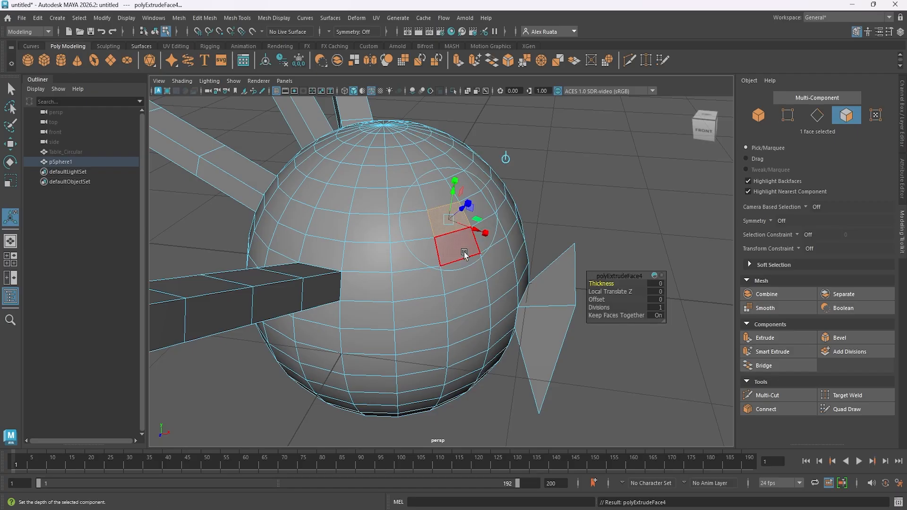
{"action": "left_click_drag", "start_coordinate": [464, 254], "coordinate": [556, 184], "text": "alt"}
{"action": "key", "text": "ctrl+z"}
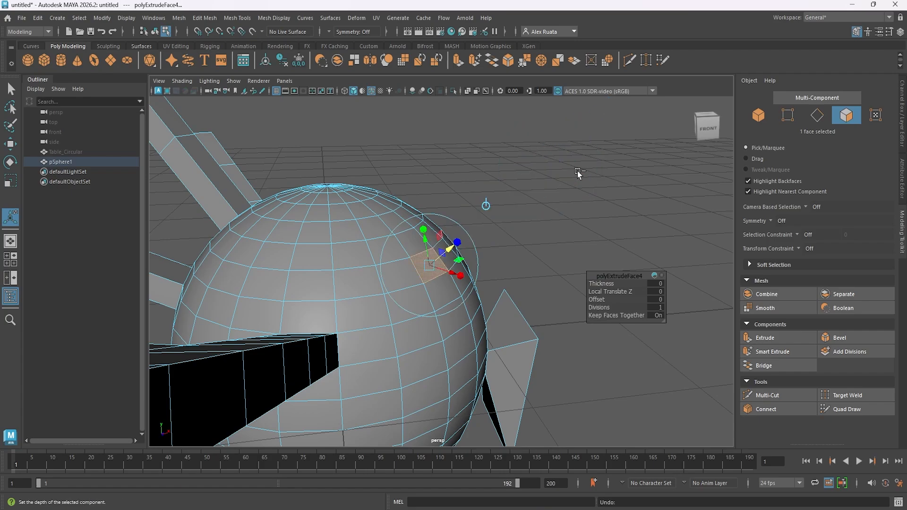
{"action": "left_click_drag", "start_coordinate": [453, 251], "coordinate": [565, 187]}
{"action": "key", "text": "ctrl+z"}
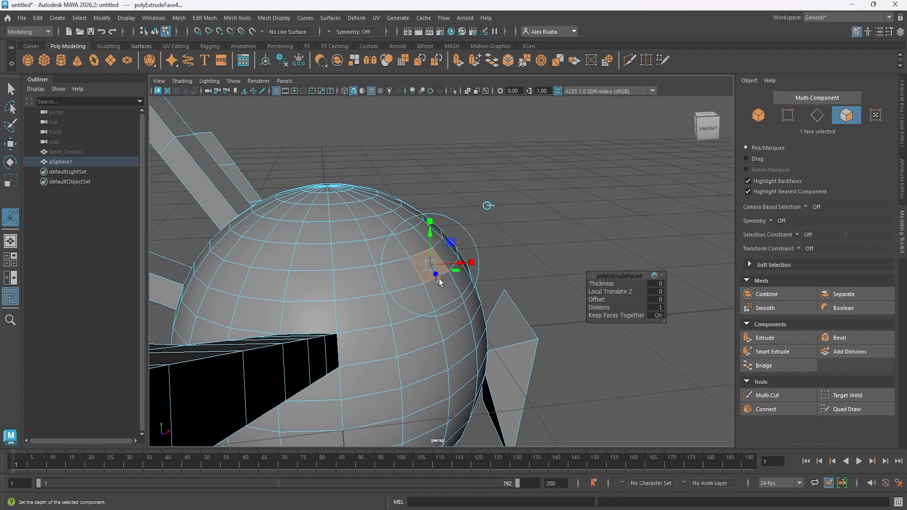
Slide the new extrusion out and back along the world Z axis and return to object mode.
{"action": "left_click_drag", "start_coordinate": [439, 280], "coordinate": [642, 387], "text": "alt"}
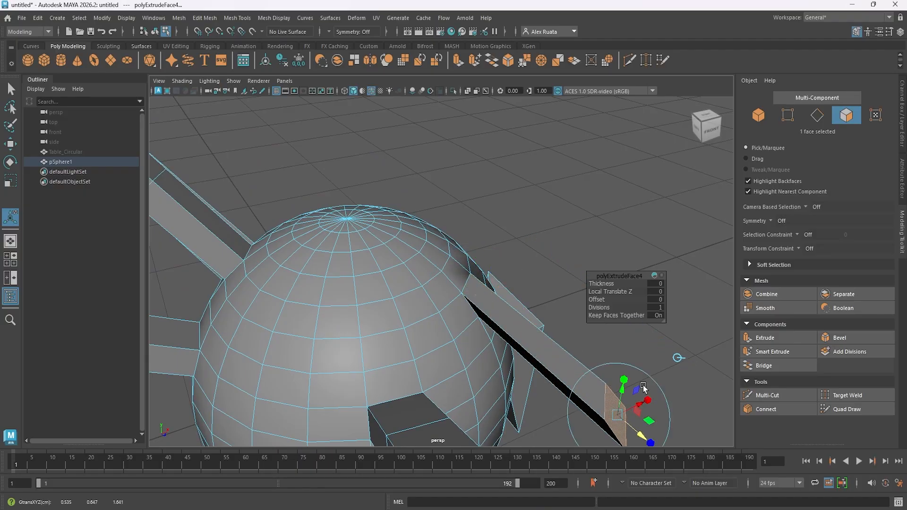
{"action": "left_click_drag", "start_coordinate": [518, 303], "coordinate": [337, 280], "text": "alt"}
{"action": "middle_click_drag", "start_coordinate": [337, 280], "coordinate": [515, 306], "text": "alt"}
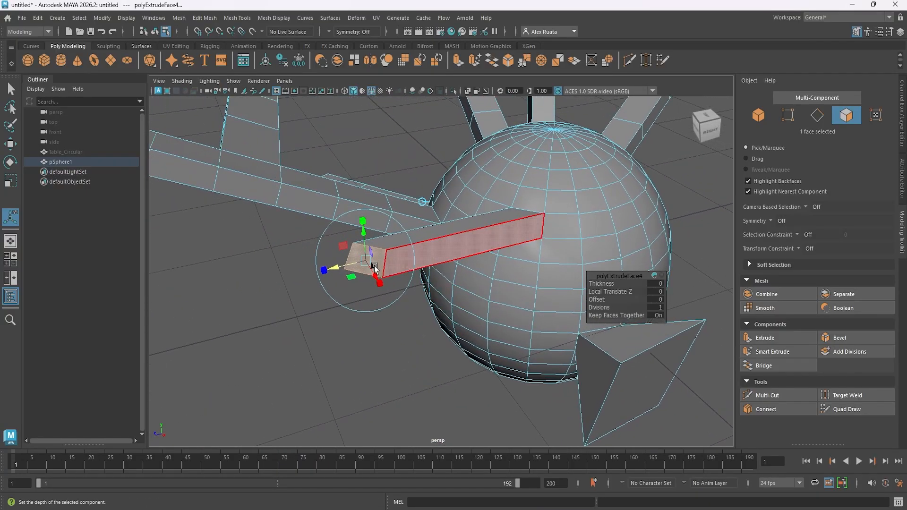
{"action": "left_click_drag", "start_coordinate": [337, 267], "coordinate": [402, 292]}
{"action": "left_click_drag", "start_coordinate": [350, 322], "coordinate": [574, 240]}
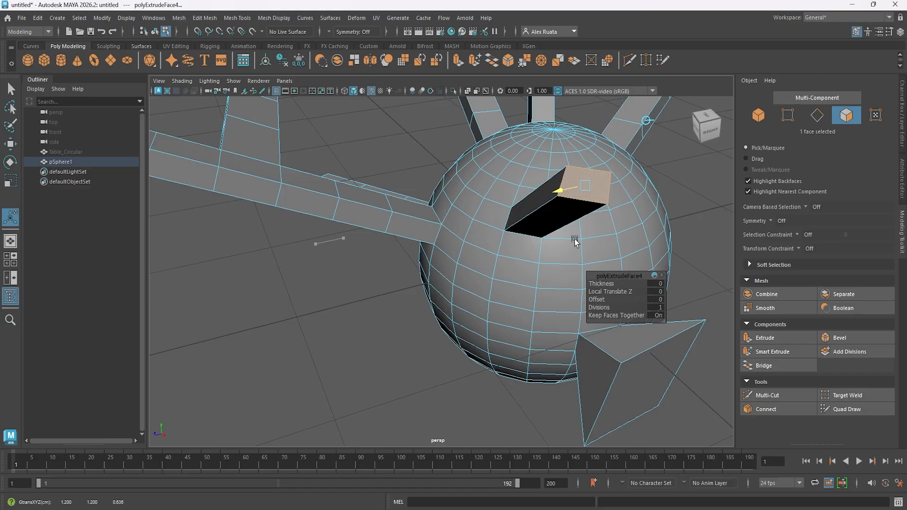
{"action": "left_click_drag", "start_coordinate": [473, 247], "coordinate": [423, 263], "text": "alt"}
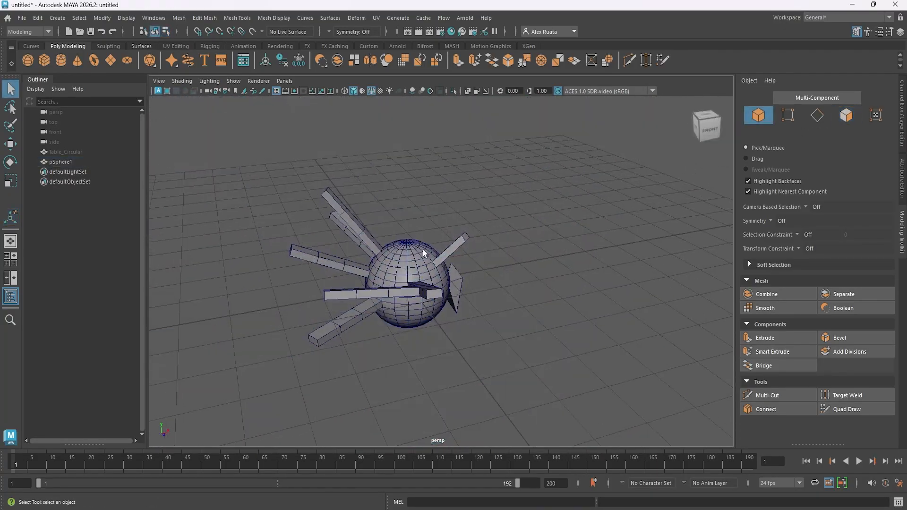
{"action": "left_click_drag", "start_coordinate": [424, 252], "coordinate": [431, 270], "text": "alt"}
Add a second polygon sphere, move it along X clear of the spiked sphere, and switch it to face selection.
{"action": "left_click", "coordinate": [25, 58]}
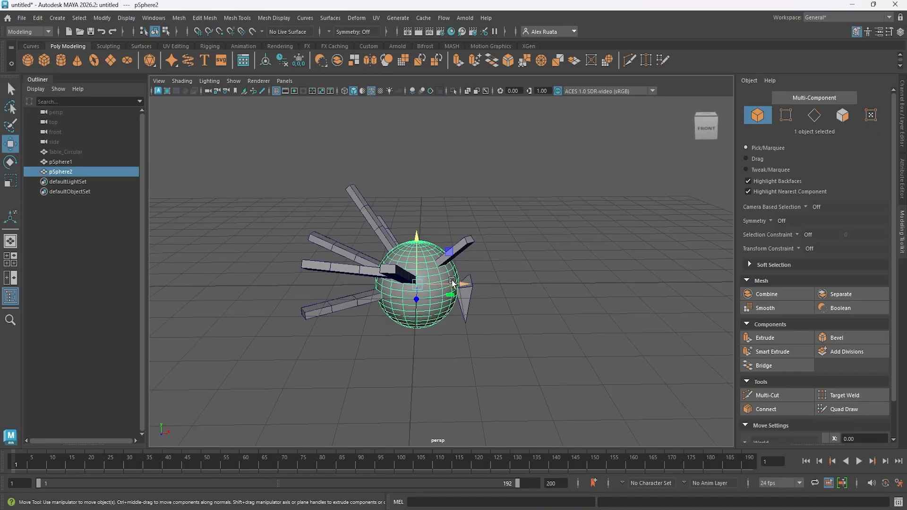
{"action": "left_click_drag", "start_coordinate": [452, 282], "coordinate": [634, 282]}
{"action": "middle_click_drag", "start_coordinate": [600, 262], "coordinate": [458, 263], "text": "alt"}
{"action": "left_click_drag", "start_coordinate": [459, 262], "coordinate": [444, 260], "text": "alt"}
{"action": "right_click_drag", "start_coordinate": [448, 227], "coordinate": [448, 256]}
{"action": "left_click_drag", "start_coordinate": [448, 257], "coordinate": [461, 248], "text": "alt"}
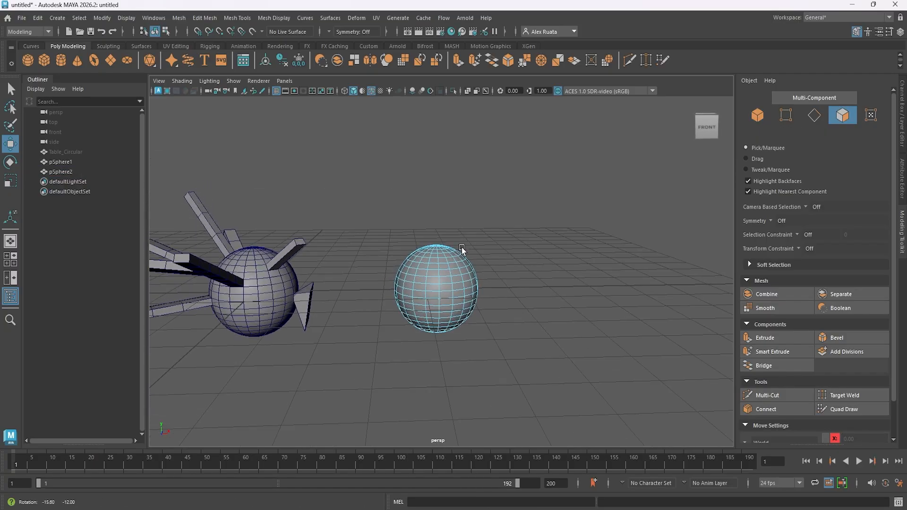
Select all faces of the second sphere's upper half from the front view and return to the perspective view.
{"action": "key", "text": "space"}
{"action": "key", "text": "space"}
{"action": "middle_click_drag", "start_coordinate": [489, 352], "coordinate": [387, 204], "text": "alt"}
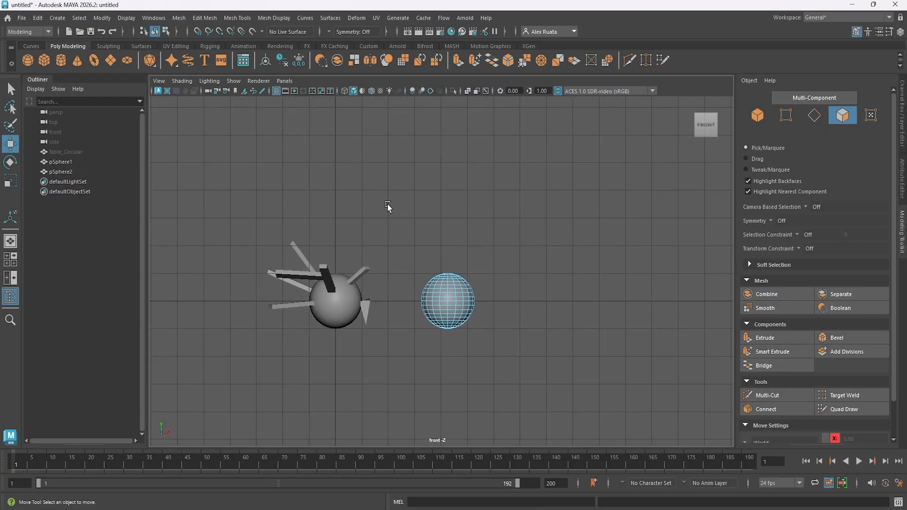
{"action": "scroll", "coordinate": [451, 280], "scroll_direction": "up", "scroll_amount": 5}
{"action": "left_click_drag", "start_coordinate": [525, 320], "coordinate": [523, 314]}
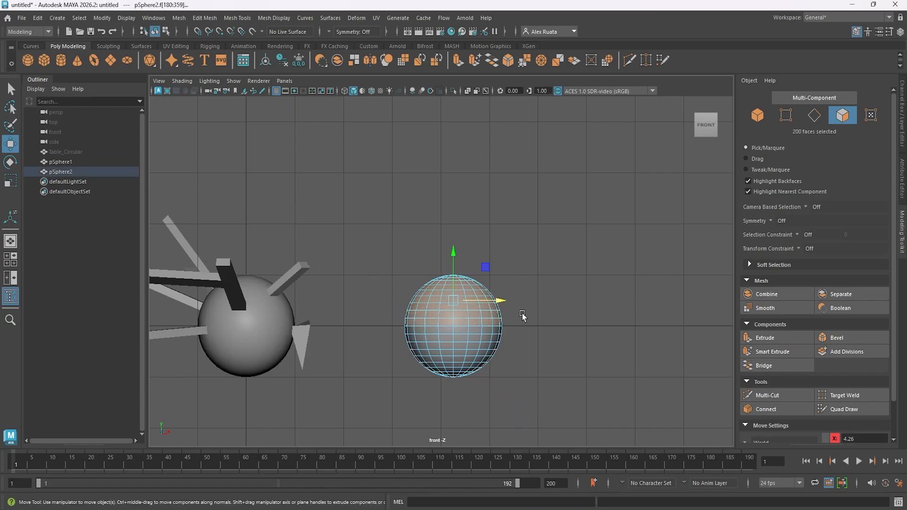
{"action": "key", "text": "space"}
{"action": "key", "text": "space"}
Extrude the upper-half faces together to a local Z translation of about 0.767 with 2 divisions, and deselect them.
{"action": "left_click_drag", "start_coordinate": [534, 227], "coordinate": [518, 273], "text": "alt"}
{"action": "key", "text": "ctrl+e"}
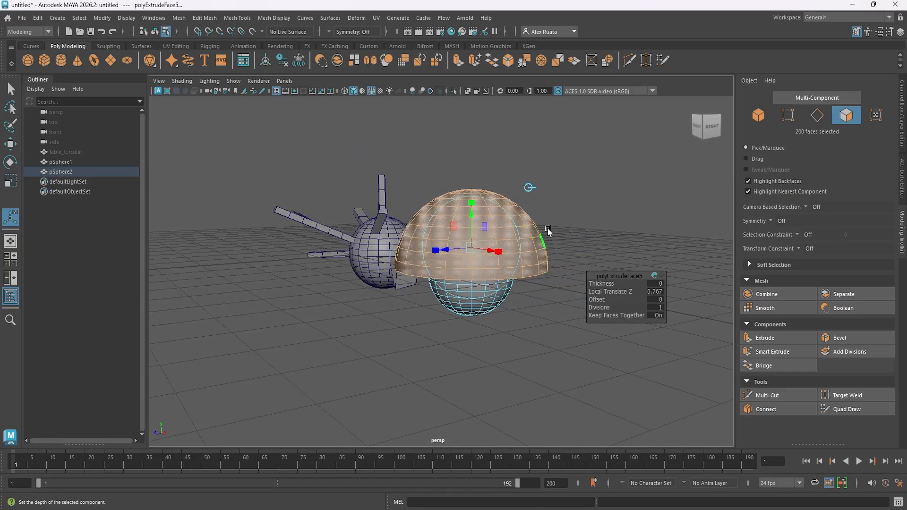
{"action": "left_click_drag", "start_coordinate": [472, 222], "coordinate": [579, 227]}
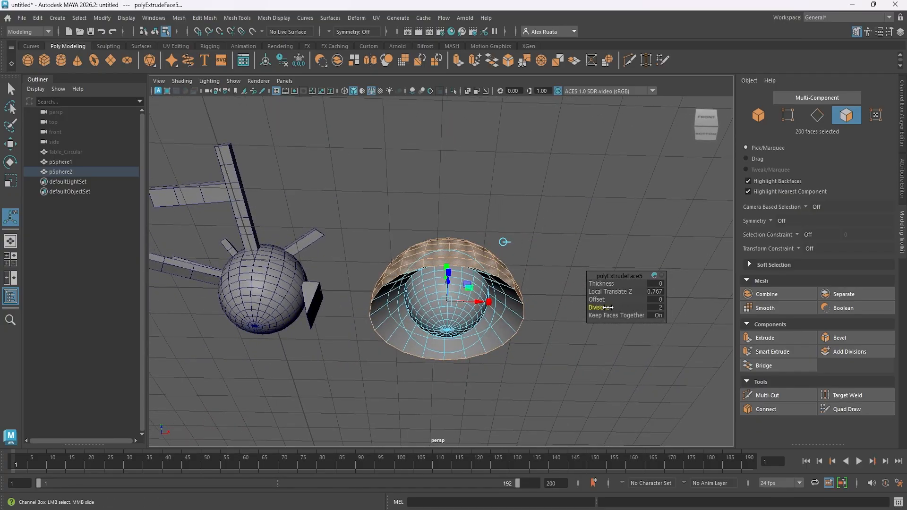
{"action": "left_click_drag", "start_coordinate": [558, 304], "coordinate": [513, 371], "text": "alt"}
{"action": "left_click", "coordinate": [539, 239]}
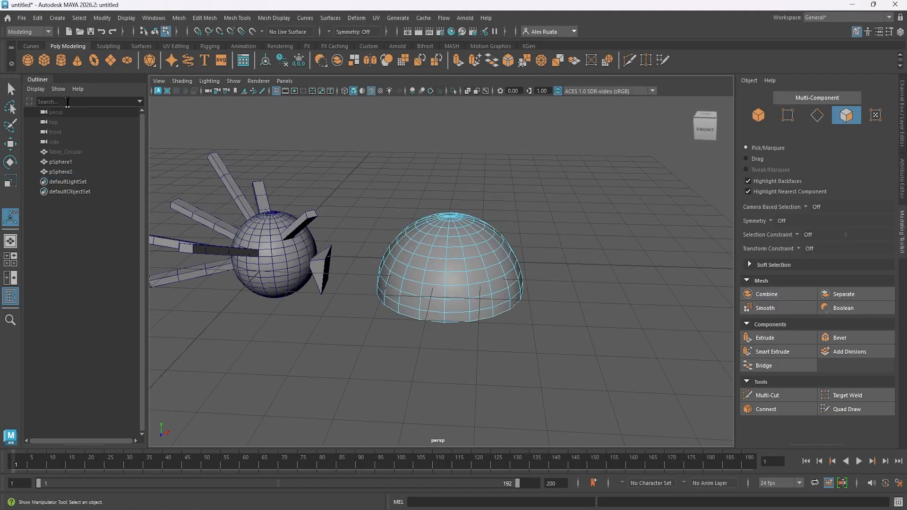
Create a third polygon sphere, move it along X past the dome, and switch it to face selection.
{"action": "left_click", "coordinate": [30, 57]}
{"action": "scroll", "coordinate": [439, 264], "scroll_direction": "down", "scroll_amount": 3}
{"action": "key", "text": "w"}
{"action": "left_click_drag", "start_coordinate": [395, 264], "coordinate": [601, 267]}
{"action": "middle_click_drag", "start_coordinate": [583, 264], "coordinate": [527, 260], "text": "alt"}
{"action": "right_click_drag", "start_coordinate": [511, 227], "coordinate": [509, 256]}
Select the upper-half faces of the third sphere in the front view and go back to perspective.
{"action": "key", "text": "space"}
{"action": "left_click_drag", "start_coordinate": [507, 254], "coordinate": [509, 302]}
{"action": "middle_click_drag", "start_coordinate": [509, 312], "coordinate": [400, 323], "text": "alt"}
{"action": "left_click_drag", "start_coordinate": [401, 242], "coordinate": [635, 336]}
{"action": "key", "text": "space"}
{"action": "left_click_drag", "start_coordinate": [602, 278], "coordinate": [518, 285]}
Extrude the third sphere's selected faces with Keep Faces Together set to Off.
{"action": "key", "text": "ctrl+e"}
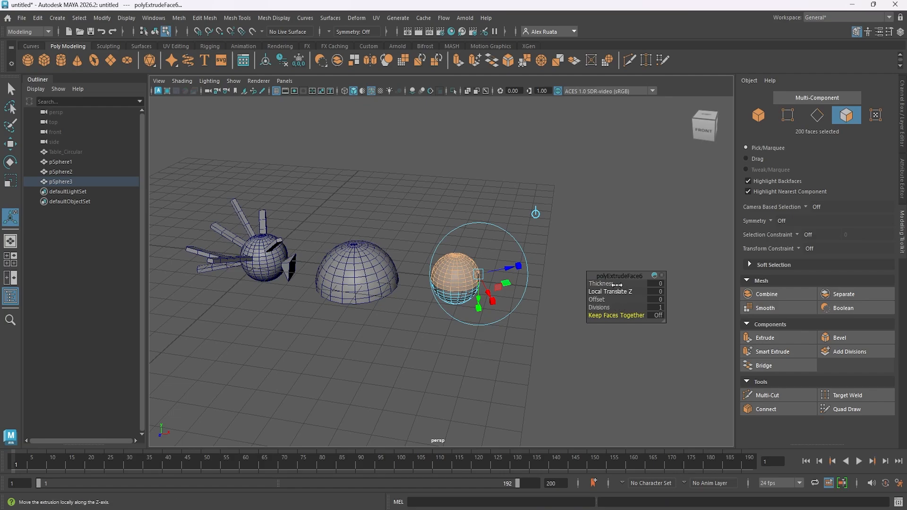
{"action": "middle_click_drag", "start_coordinate": [529, 283], "coordinate": [518, 284], "text": "alt"}
{"action": "left_click_drag", "start_coordinate": [519, 284], "coordinate": [496, 286], "text": "alt"}
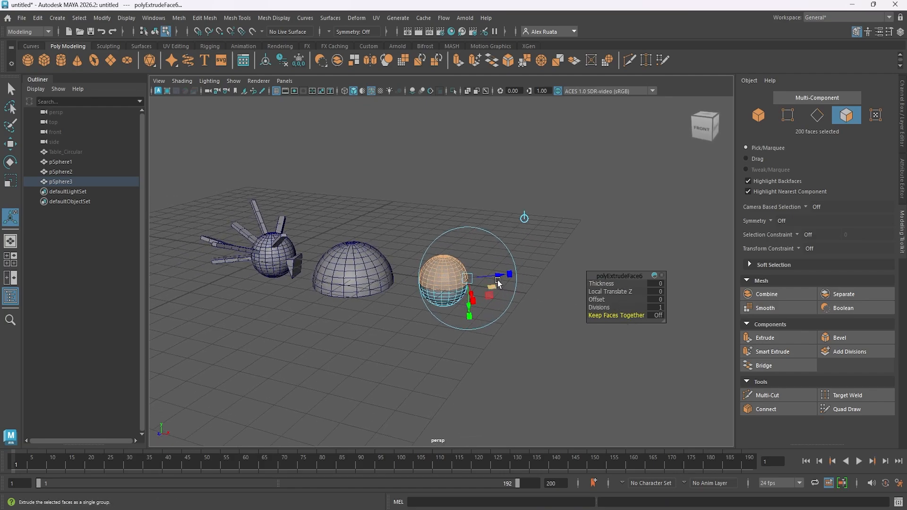
{"action": "scroll", "coordinate": [514, 294], "scroll_direction": "up", "scroll_amount": 3}
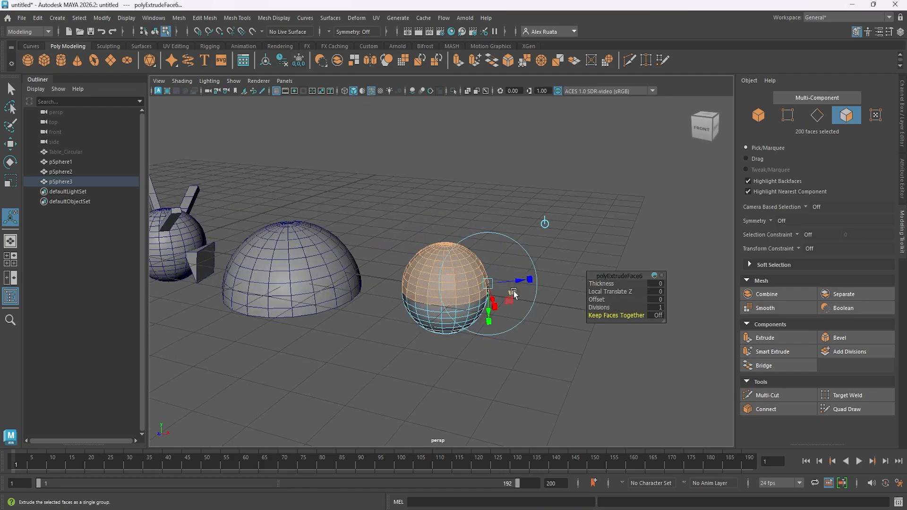
Pull the separated faces outward along their local Z axis, adjust the extrusion's divisions, and return to object mode.
{"action": "left_click_drag", "start_coordinate": [519, 282], "coordinate": [562, 293]}
{"action": "middle_click_drag", "start_coordinate": [493, 289], "coordinate": [489, 296], "text": "alt"}
{"action": "left_click_drag", "start_coordinate": [489, 296], "coordinate": [510, 305], "text": "alt"}
{"action": "left_click_drag", "start_coordinate": [599, 307], "coordinate": [591, 273], "text": "alt"}
{"action": "left_click", "coordinate": [570, 246]}
{"action": "left_click_drag", "start_coordinate": [435, 252], "coordinate": [444, 307]}
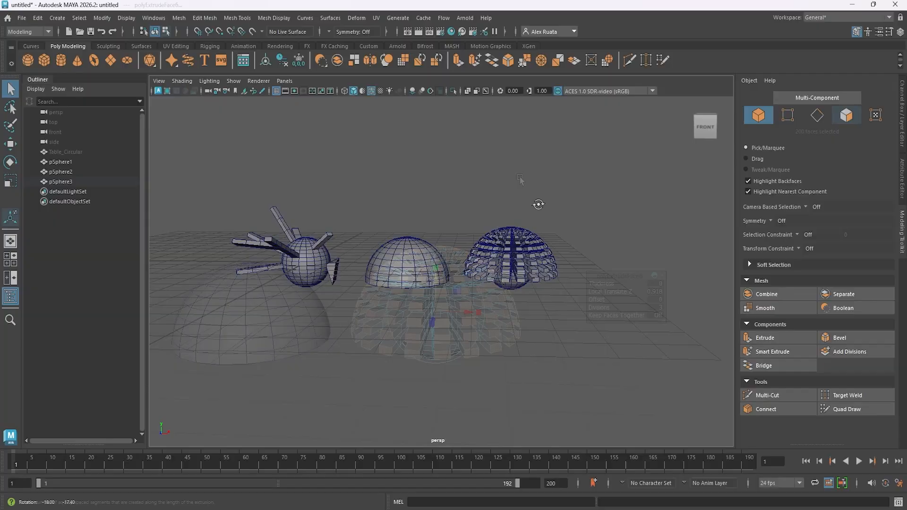
Create a fourth polygon sphere, move it in negative X beside the spiked sphere, and switch it to face selection.
{"action": "left_click", "coordinate": [32, 60]}
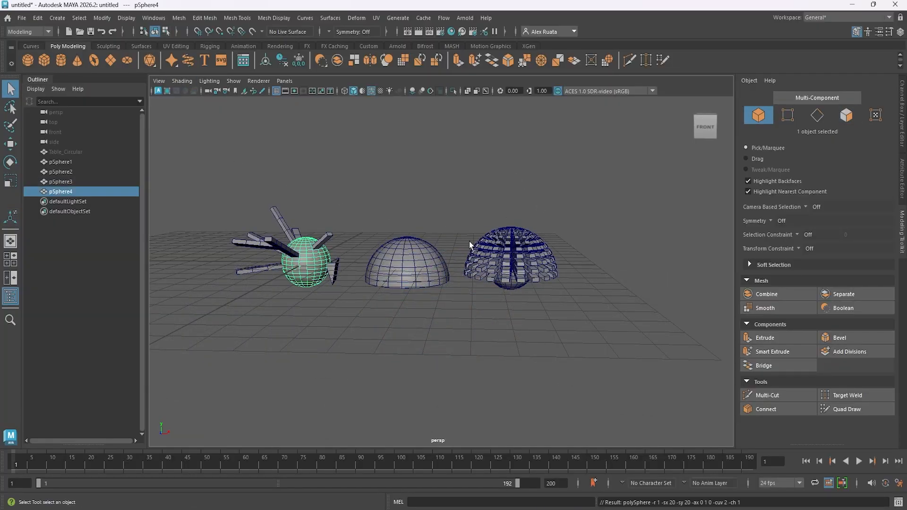
{"action": "middle_click_drag", "start_coordinate": [378, 245], "coordinate": [521, 268], "text": "alt"}
{"action": "key", "text": "w"}
{"action": "left_click_drag", "start_coordinate": [503, 285], "coordinate": [394, 286]}
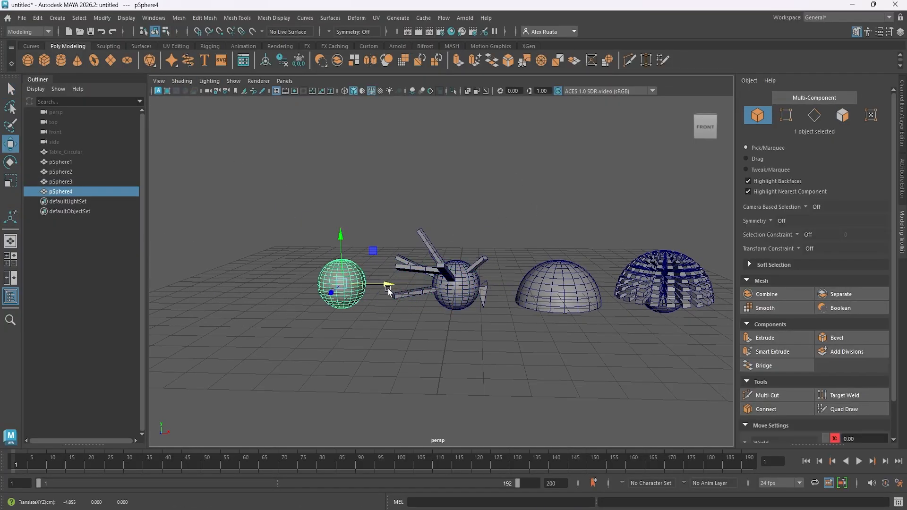
{"action": "middle_click_drag", "start_coordinate": [394, 286], "coordinate": [483, 281], "text": "alt"}
{"action": "right_click_drag", "start_coordinate": [484, 282], "coordinate": [480, 263]}
{"action": "middle_click_drag", "start_coordinate": [501, 272], "coordinate": [445, 252], "text": "alt"}
Select five scattered faces on the front of the fourth sphere and extrude them.
{"action": "scroll", "coordinate": [445, 255], "scroll_direction": "up", "scroll_amount": 5}
{"action": "key", "text": "space"}
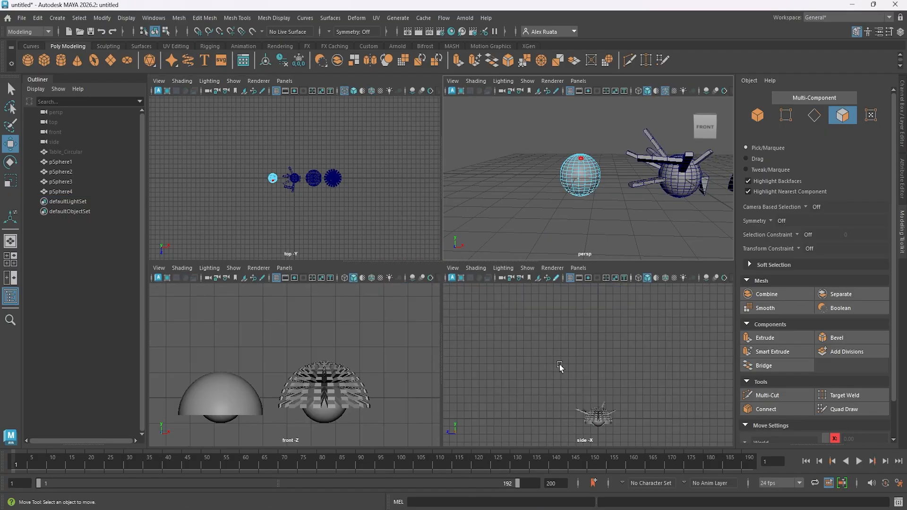
{"action": "key", "text": "space"}
{"action": "left_click", "coordinate": [436, 199]}
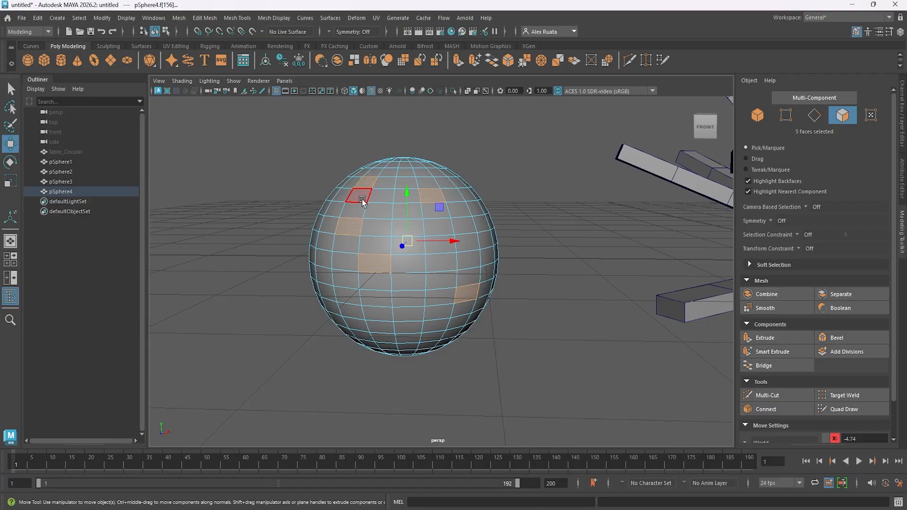
{"action": "left_click_drag", "start_coordinate": [363, 201], "coordinate": [380, 255], "text": "alt"}
{"action": "key", "text": "ctrl+e"}
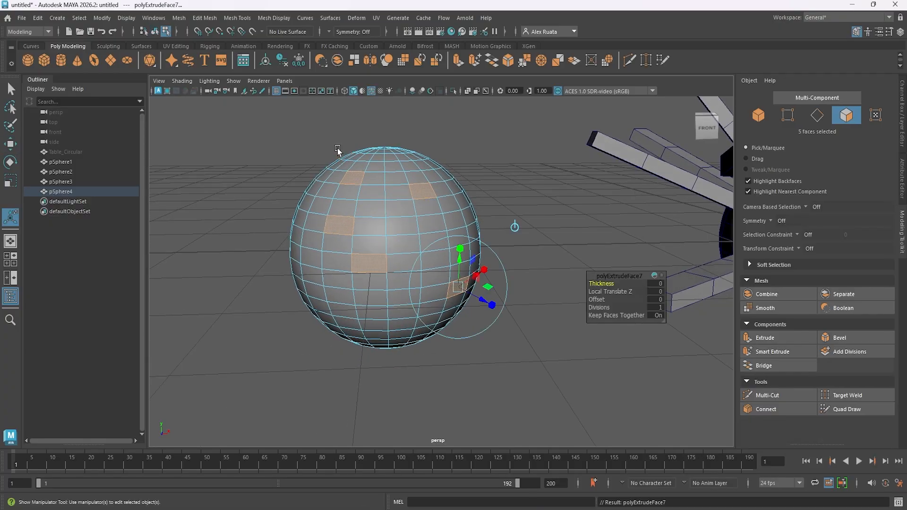
Push the five extruded faces into the sphere to a local Z translation of about -0.342 and set Divisions to 2.
{"action": "left_click_drag", "start_coordinate": [485, 303], "coordinate": [446, 319]}
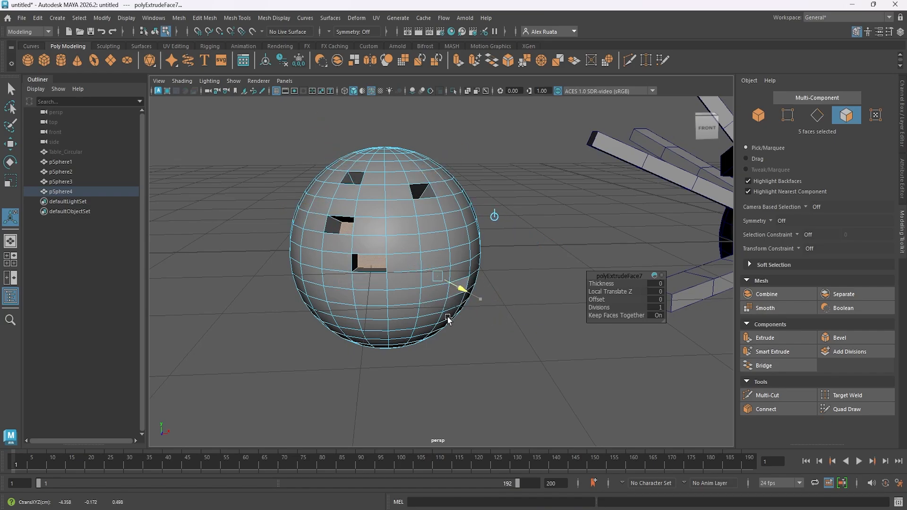
{"action": "left_click_drag", "start_coordinate": [390, 298], "coordinate": [431, 312], "text": "alt"}
{"action": "left_click_drag", "start_coordinate": [598, 308], "coordinate": [604, 309]}
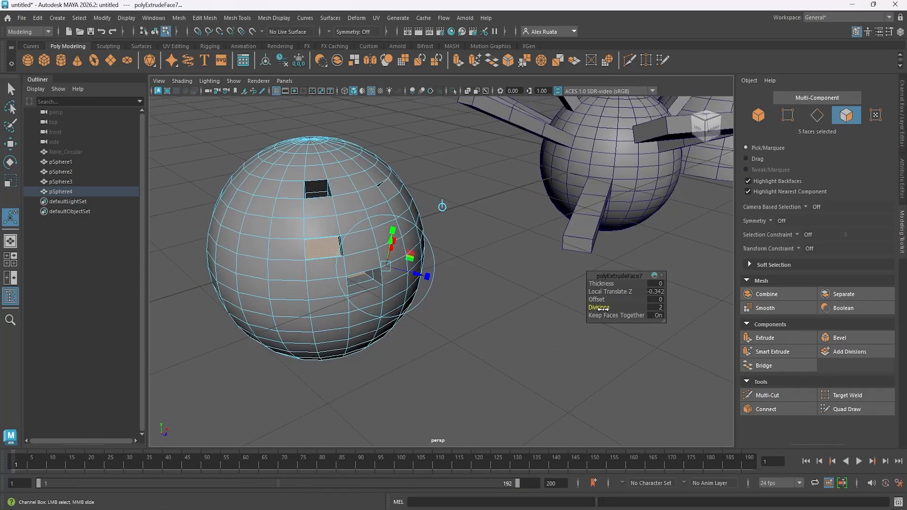
Select a two-by-two block of faces on another side of the sphere and extrude it inward.
{"action": "left_click_drag", "start_coordinate": [394, 300], "coordinate": [458, 293], "text": "alt"}
{"action": "left_click", "coordinate": [437, 205]}
{"action": "left_click", "coordinate": [461, 207], "text": "shift"}
{"action": "left_click", "coordinate": [459, 226], "text": "shift"}
{"action": "left_click", "coordinate": [440, 227], "text": "shift"}
{"action": "middle_click_drag", "start_coordinate": [459, 248], "coordinate": [405, 248], "text": "alt"}
{"action": "left_click_drag", "start_coordinate": [407, 246], "coordinate": [455, 250], "text": "alt"}
{"action": "key", "text": "ctrl+e"}
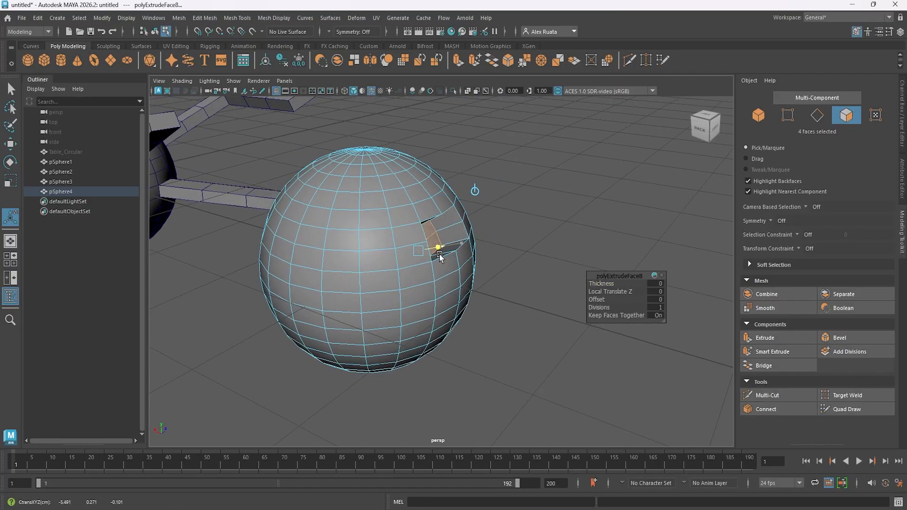
Select a two-by-four block of faces on the fourth sphere and extrude it inward as separate faces with added divisions.
{"action": "left_click", "coordinate": [321, 246]}
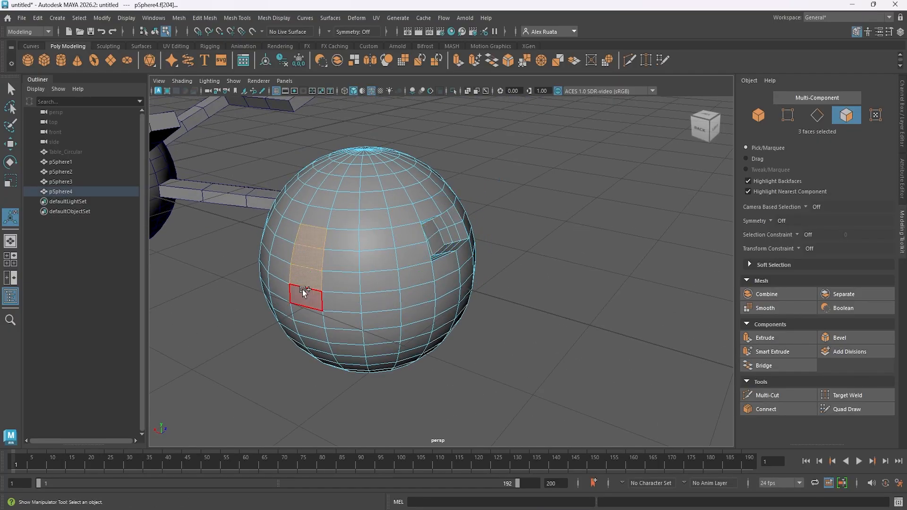
{"action": "key", "text": "ctrl+e"}
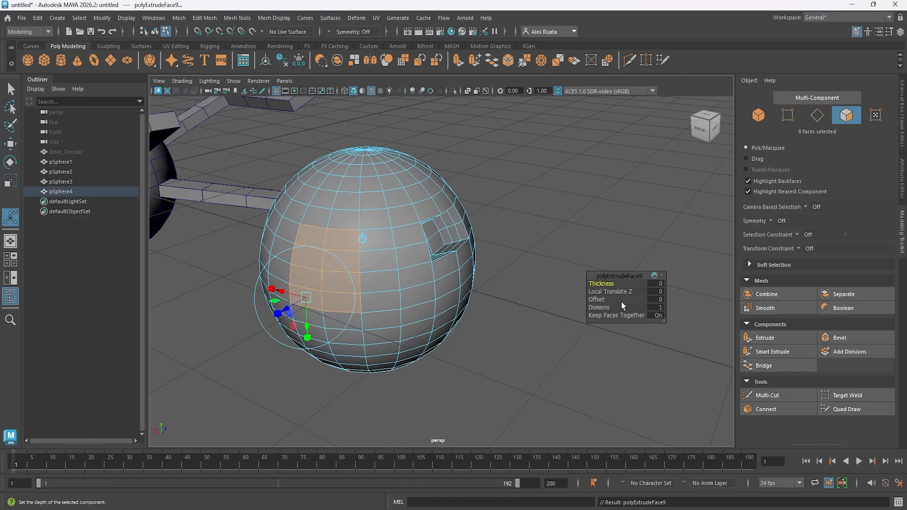
{"action": "left_click_drag", "start_coordinate": [286, 310], "coordinate": [416, 321]}
{"action": "scroll", "coordinate": [395, 290], "scroll_direction": "up", "scroll_amount": 4}
{"action": "left_click_drag", "start_coordinate": [600, 308], "coordinate": [611, 308]}
{"action": "left_click_drag", "start_coordinate": [491, 298], "coordinate": [385, 315], "text": "alt"}
{"action": "left_click", "coordinate": [293, 279]}
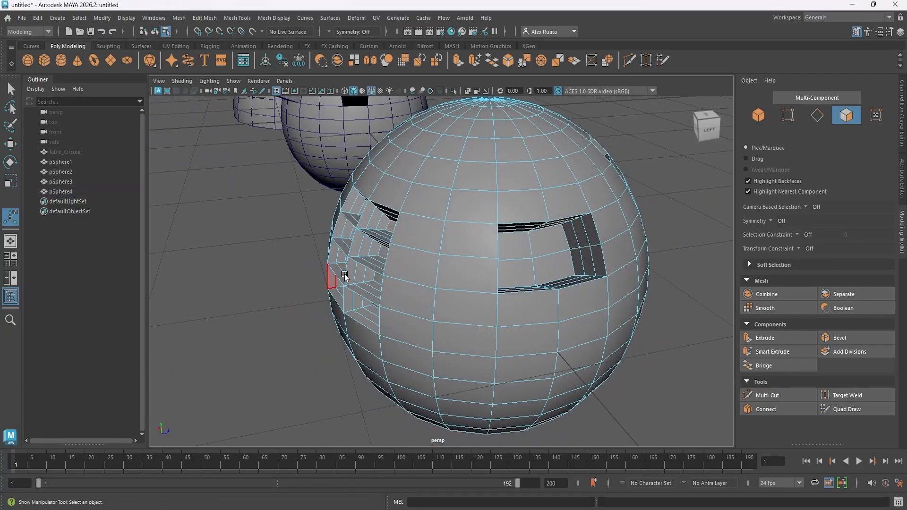
Return the fourth sphere to object mode and turn off the wireframe-on-shaded display.
{"action": "right_click_drag", "start_coordinate": [411, 295], "coordinate": [437, 270]}
{"action": "left_click", "coordinate": [307, 237]}
{"action": "scroll", "coordinate": [308, 265], "scroll_direction": "down", "scroll_amount": 4}
{"action": "left_click_drag", "start_coordinate": [307, 299], "coordinate": [332, 284], "text": "alt"}
{"action": "left_click", "coordinate": [370, 92]}
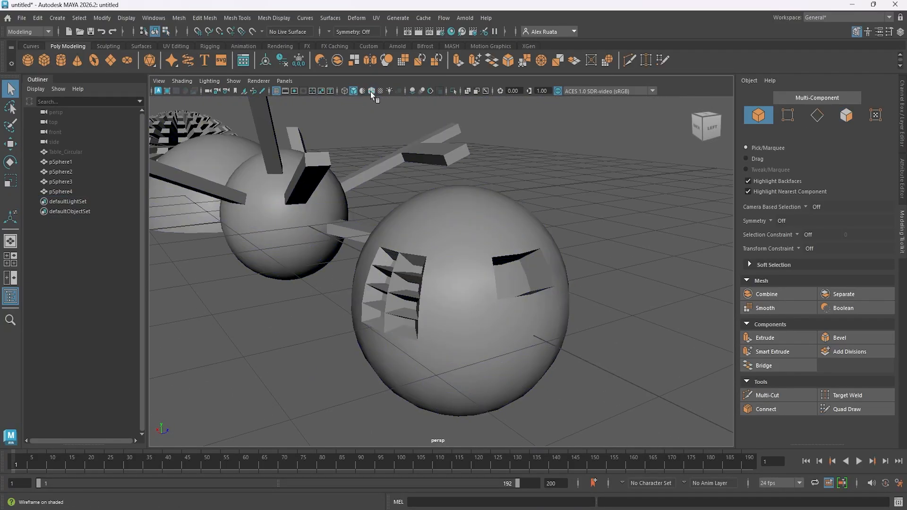
Create a polygon plane above the spheres, scaled uniformly to about 13.16, and move it to about X 8.37, Y 4.8.
{"action": "mouse_move", "coordinate": [420, 231]}
{"action": "left_mouse_down", "text": "alt"}
{"action": "mouse_move", "coordinate": [547, 219]}
{"action": "mouse_move", "coordinate": [662, 248]}
{"action": "left_mouse_up", "text": "alt"}
{"action": "scroll", "coordinate": [472, 260], "scroll_direction": "down", "scroll_amount": 8}
{"action": "left_click_drag", "start_coordinate": [382, 273], "coordinate": [546, 288], "text": "alt"}
{"action": "mouse_move", "coordinate": [546, 287]}
{"action": "middle_mouse_down", "text": "alt"}
{"action": "mouse_move", "coordinate": [555, 284]}
{"action": "mouse_move", "coordinate": [543, 285]}
{"action": "mouse_move", "coordinate": [548, 300]}
{"action": "middle_mouse_up", "text": "alt"}
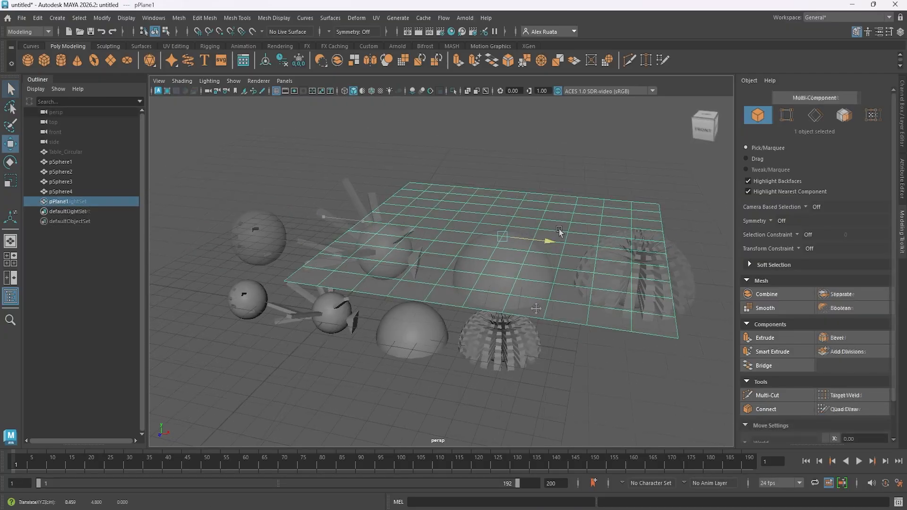
{"action": "middle_click_drag", "start_coordinate": [492, 196], "coordinate": [440, 217], "text": "alt"}
{"action": "left_click_drag", "start_coordinate": [440, 217], "coordinate": [428, 236], "text": "alt"}
{"action": "right_click_drag", "start_coordinate": [402, 227], "coordinate": [401, 255]}
Select four scattered faces on the plane and extrude them upward into tall square columns.
{"action": "left_click", "coordinate": [376, 209]}
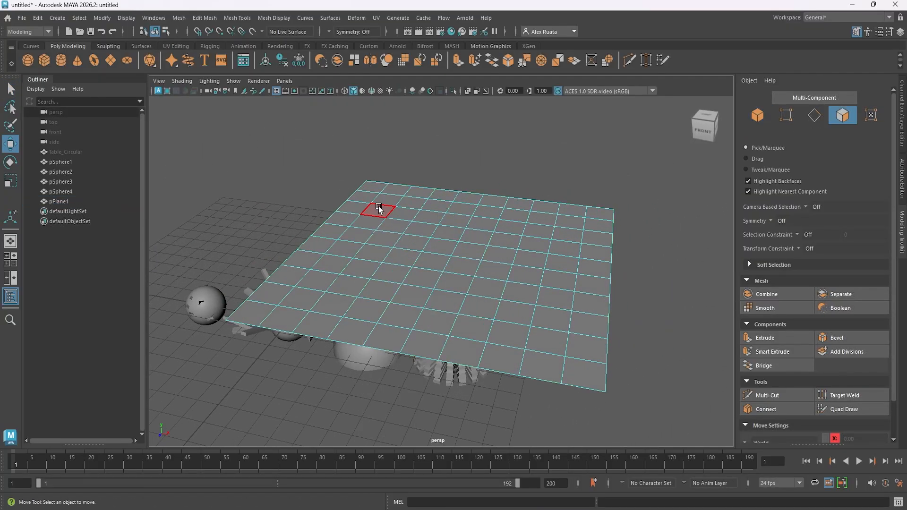
{"action": "left_click", "coordinate": [345, 248], "text": "shift"}
{"action": "left_click", "coordinate": [442, 316], "text": "shift"}
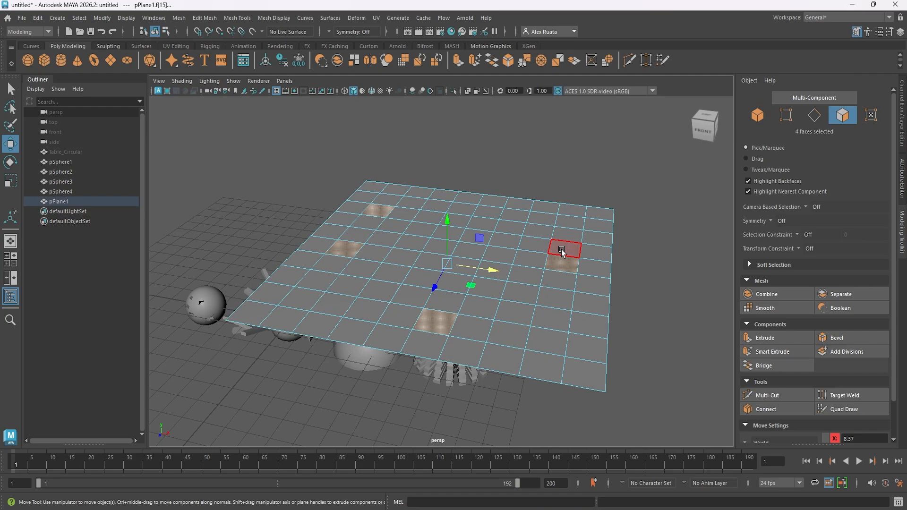
{"action": "key", "text": "ctrl+e"}
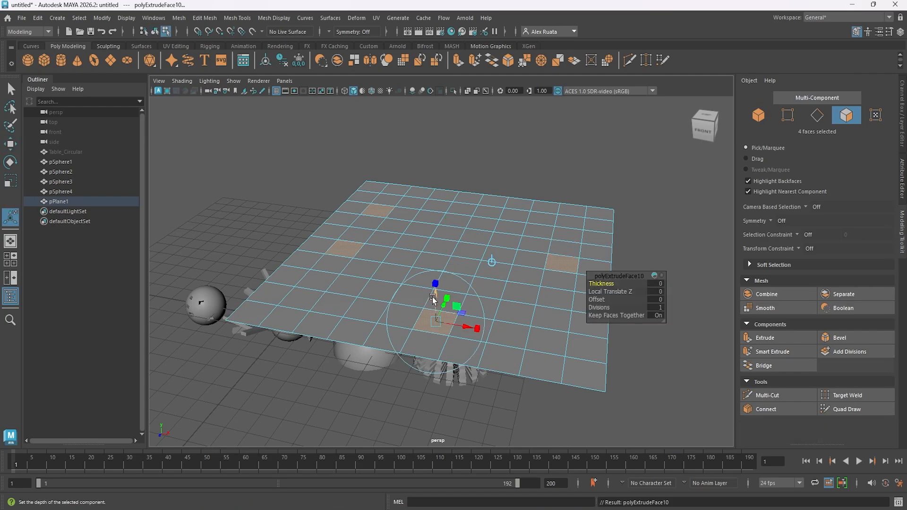
{"action": "left_click_drag", "start_coordinate": [433, 299], "coordinate": [444, 235]}
{"action": "right_click_drag", "start_coordinate": [444, 234], "coordinate": [445, 220]}
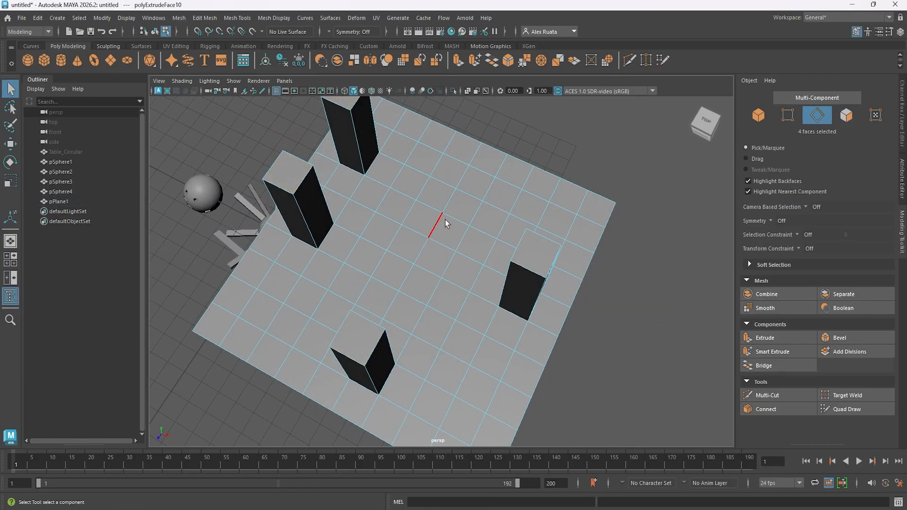
Select four separate edges in the middle of the plane and extrude them upward to a local Z translation of about 4.133.
{"action": "mouse_move", "coordinate": [445, 220]}
{"action": "left_mouse_down", "text": "alt"}
{"action": "mouse_move", "coordinate": [434, 259]}
{"action": "mouse_move", "coordinate": [449, 216]}
{"action": "left_mouse_up", "text": "alt"}
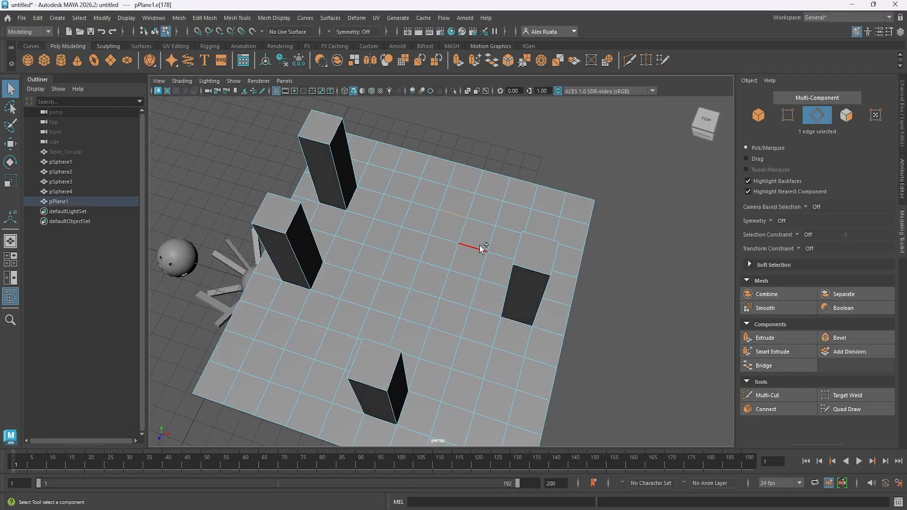
{"action": "left_click", "coordinate": [417, 284], "text": "shift"}
{"action": "left_click_drag", "start_coordinate": [430, 285], "coordinate": [438, 296], "text": "alt"}
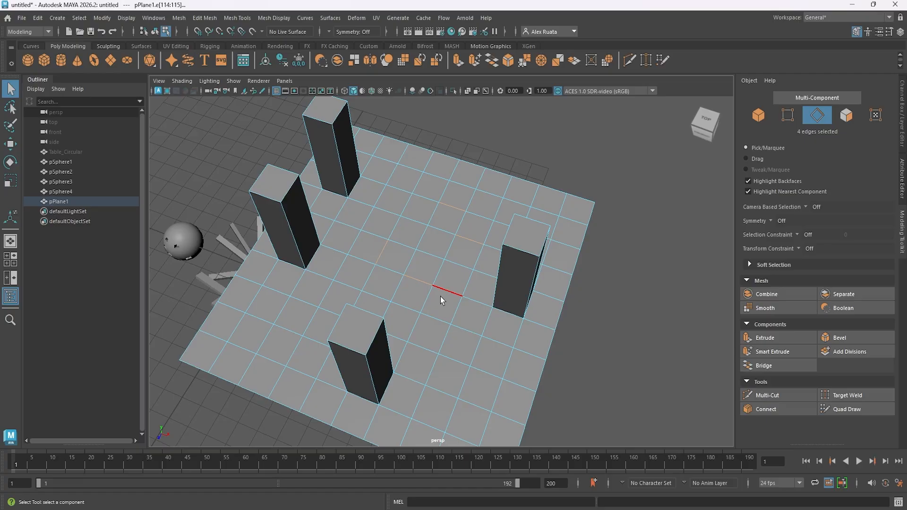
{"action": "key", "text": "ctrl+e"}
{"action": "left_click_drag", "start_coordinate": [382, 239], "coordinate": [395, 202]}
{"action": "middle_click_drag", "start_coordinate": [395, 202], "coordinate": [396, 231], "text": "alt"}
{"action": "right_click_drag", "start_coordinate": [396, 232], "coordinate": [465, 223], "text": "alt"}
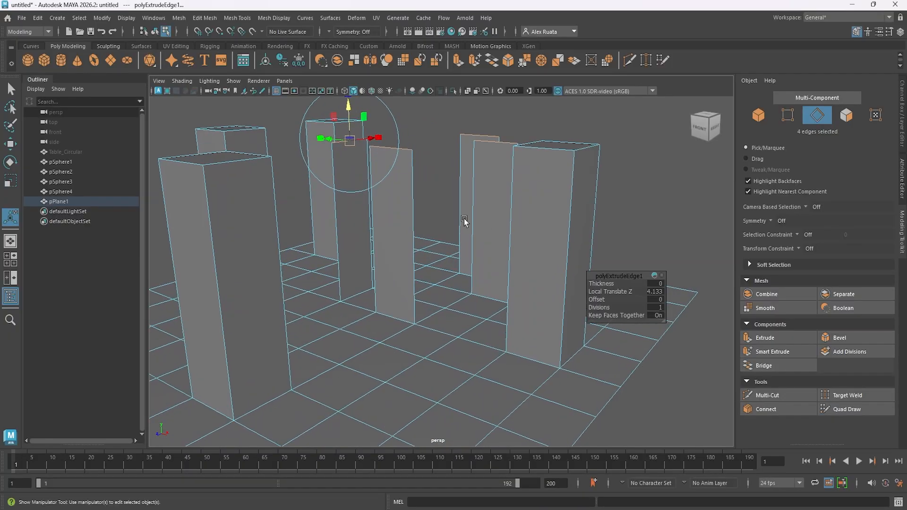
Set the edge extrusion's Divisions to 3 and return the plane to object mode.
{"action": "middle_click_drag", "start_coordinate": [463, 220], "coordinate": [466, 239], "text": "alt"}
{"action": "left_click_drag", "start_coordinate": [465, 239], "coordinate": [476, 248], "text": "alt"}
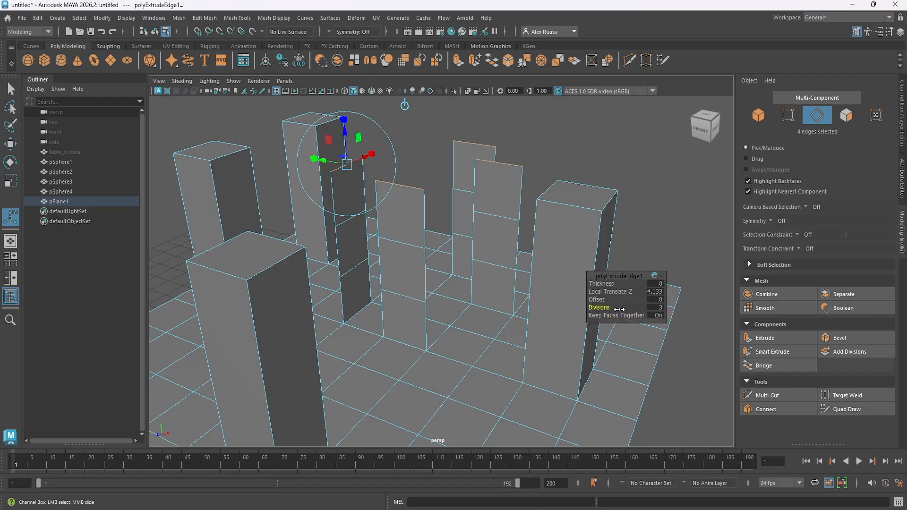
{"action": "left_click_drag", "start_coordinate": [619, 309], "coordinate": [326, 270], "text": "alt"}
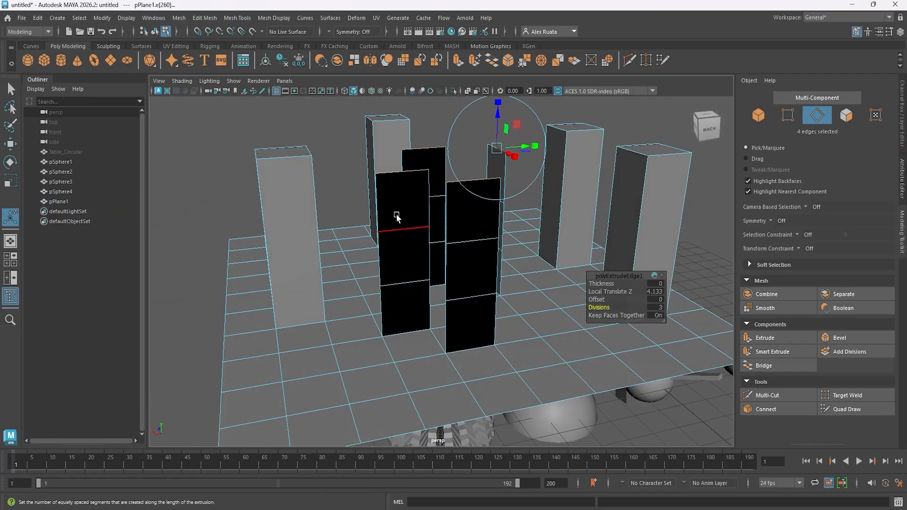
{"action": "right_click_drag", "start_coordinate": [397, 215], "coordinate": [421, 196]}
{"action": "left_click", "coordinate": [345, 157]}
{"action": "middle_click_drag", "start_coordinate": [351, 196], "coordinate": [354, 224], "text": "alt"}
{"action": "left_click_drag", "start_coordinate": [354, 224], "coordinate": [398, 207], "text": "alt"}
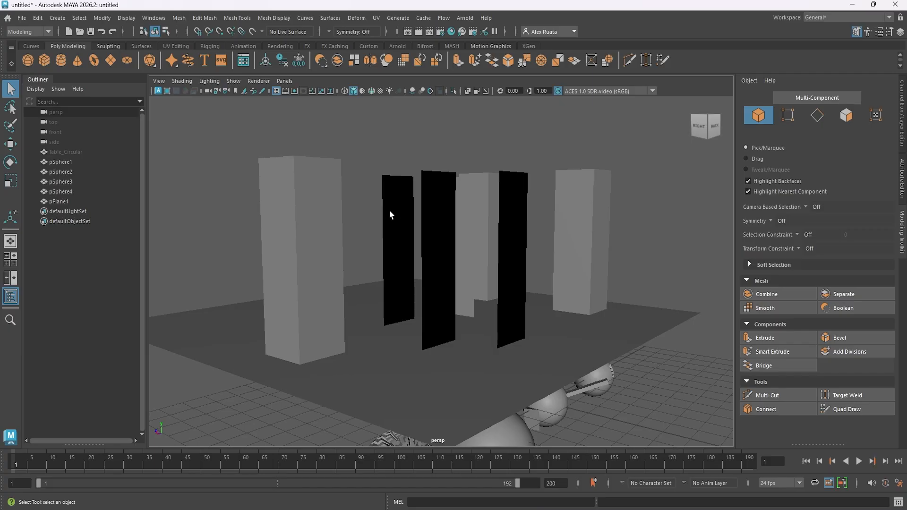
Select the plane with its columns and assign it a new Lambert material.
{"action": "left_click_drag", "start_coordinate": [394, 210], "coordinate": [475, 241], "text": "alt"}
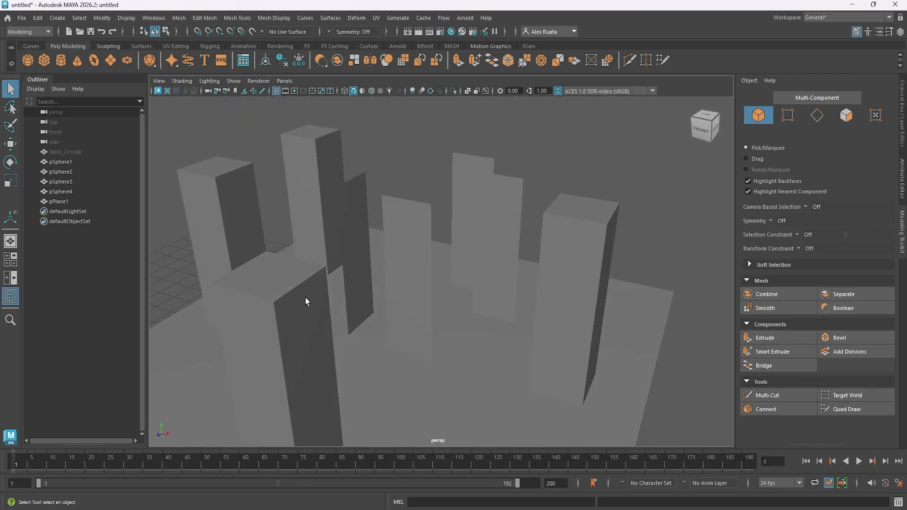
{"action": "scroll", "coordinate": [456, 254], "scroll_direction": "down", "scroll_amount": 5}
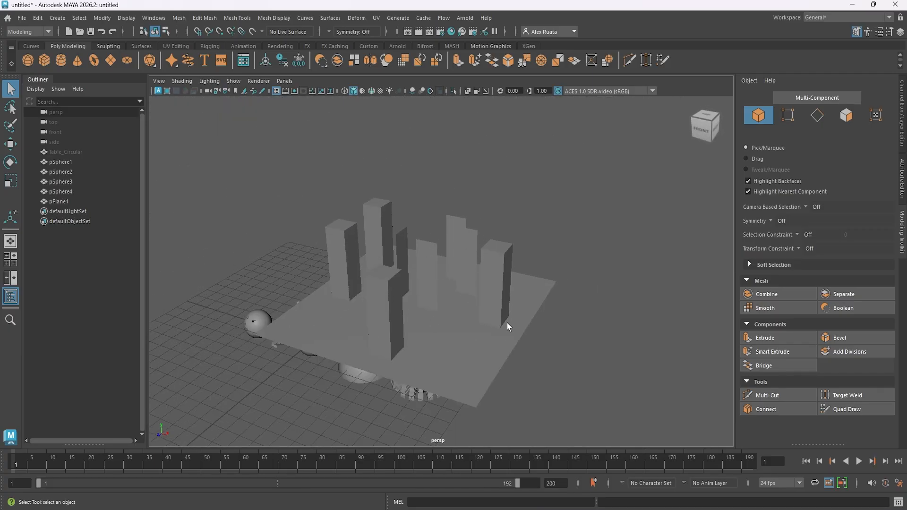
{"action": "left_click", "coordinate": [480, 300]}
{"action": "right_click", "coordinate": [468, 227]}
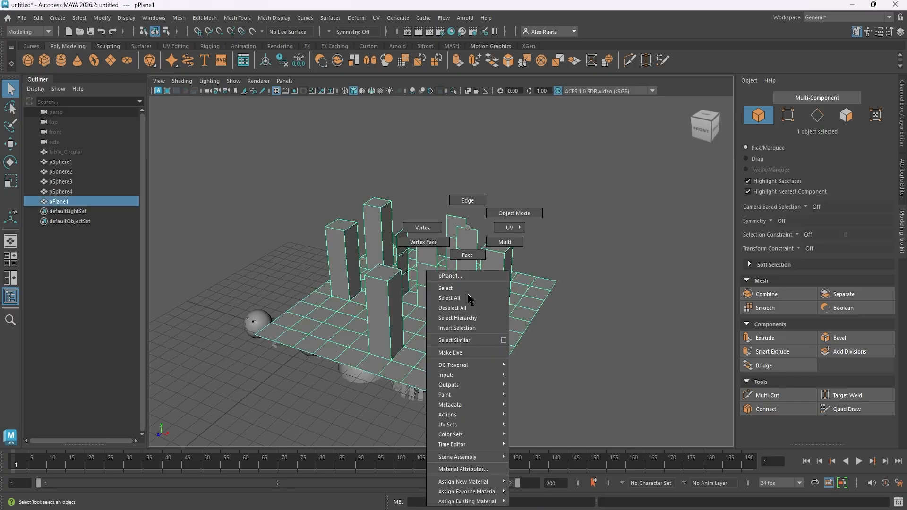
{"action": "mouse_move", "coordinate": [483, 485]}
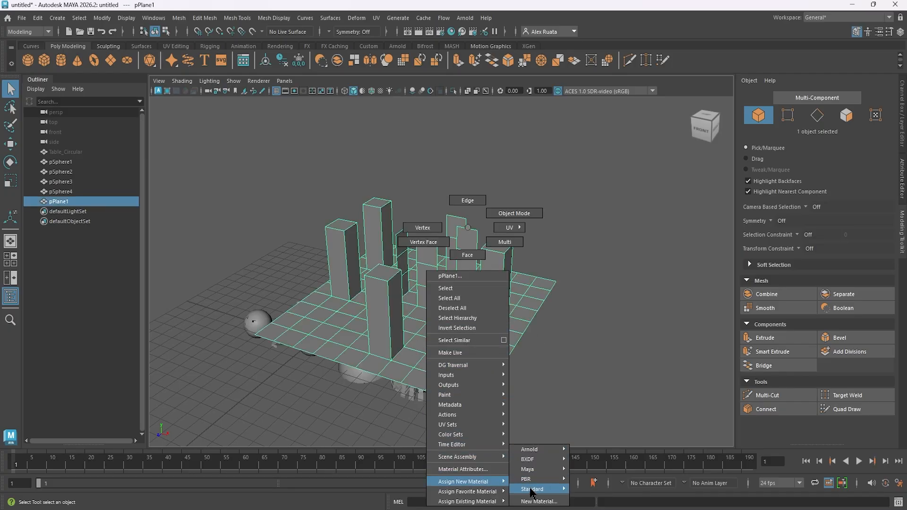
{"action": "left_click", "coordinate": [540, 501]}
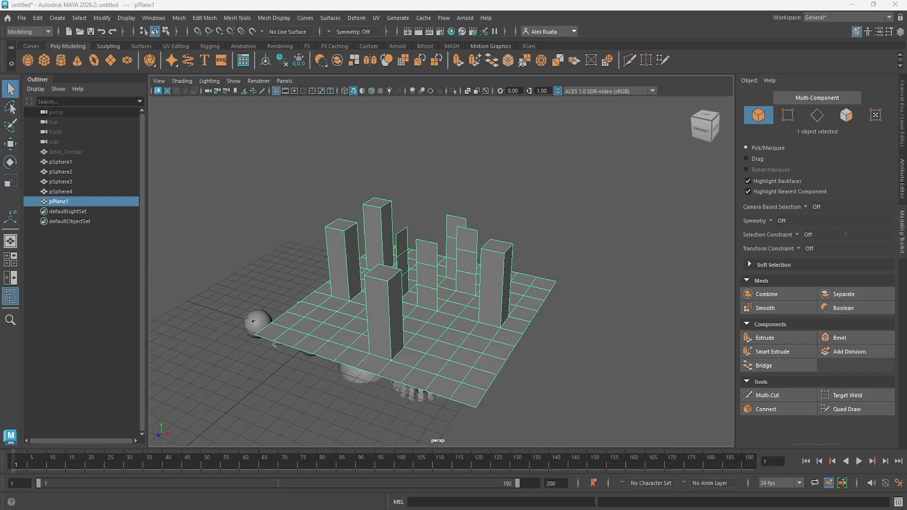
{"action": "left_click", "coordinate": [668, 161]}
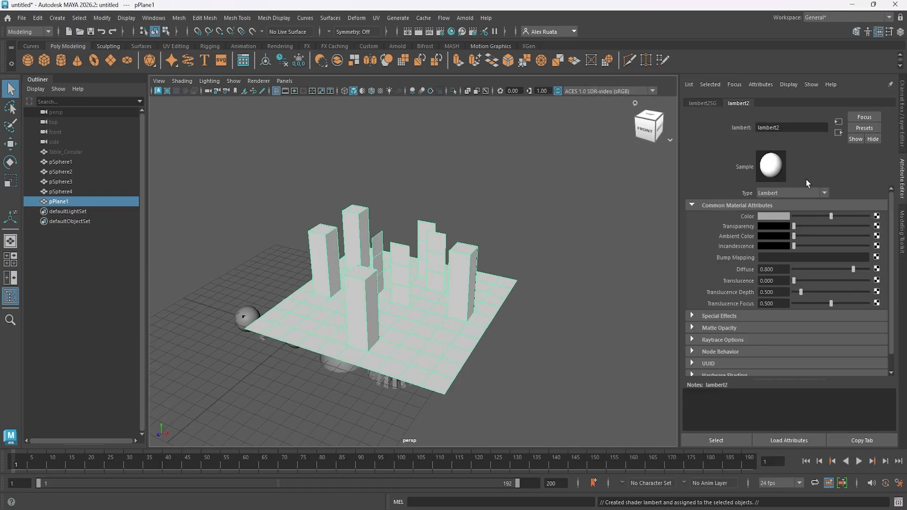
Set the new Lambert material's color to a muted green.
{"action": "left_click", "coordinate": [770, 216]}
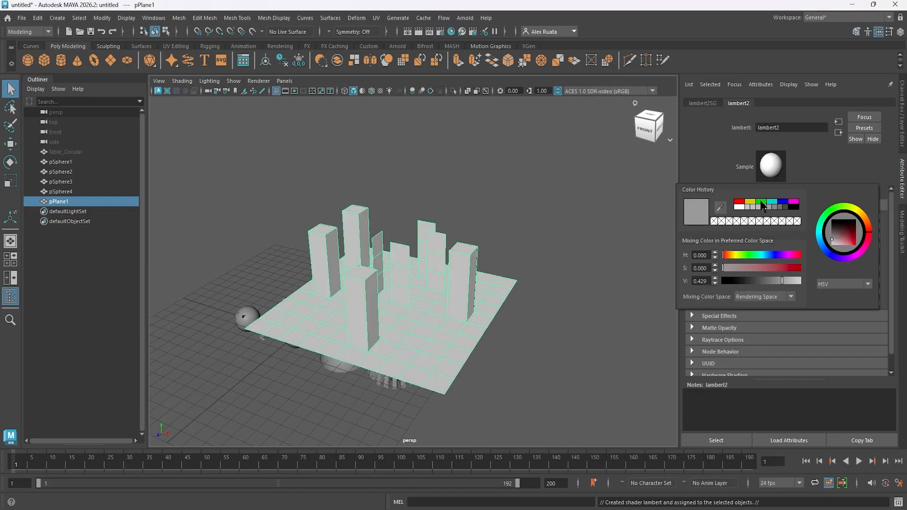
{"action": "left_click", "coordinate": [761, 202]}
{"action": "left_click_drag", "start_coordinate": [850, 238], "coordinate": [843, 235]}
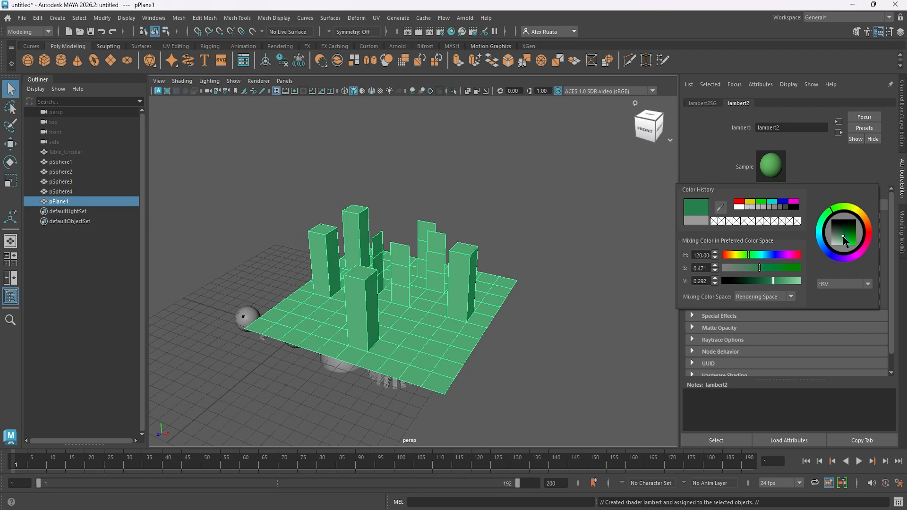
Rename the material to test, bring the Modeling Toolkit back, and deselect the plane.
{"action": "double_click", "coordinate": [807, 129]}
{"action": "type", "text": "test"}
{"action": "key", "text": "Return"}
{"action": "left_click", "coordinate": [899, 31]}
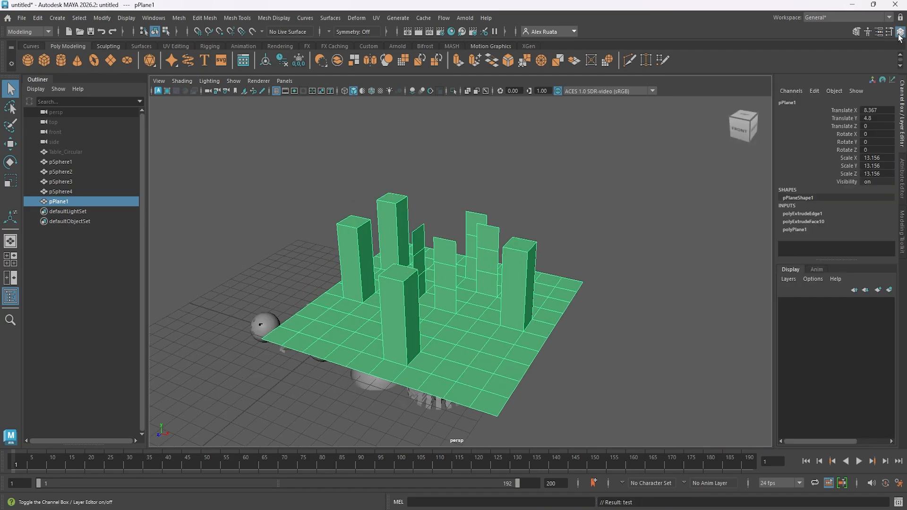
{"action": "left_click", "coordinate": [856, 31]}
{"action": "left_click", "coordinate": [583, 248]}
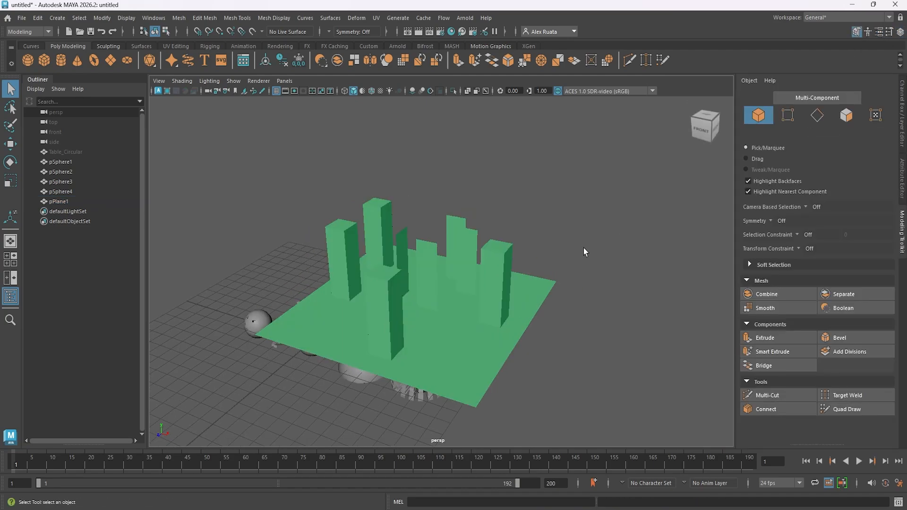
Examine the back sides of the plane's edge strips and the extruded faces of the spiked sphere.
{"action": "left_click_drag", "start_coordinate": [561, 247], "coordinate": [450, 287], "text": "alt"}
{"action": "scroll", "coordinate": [466, 266], "scroll_direction": "up", "scroll_amount": 6}
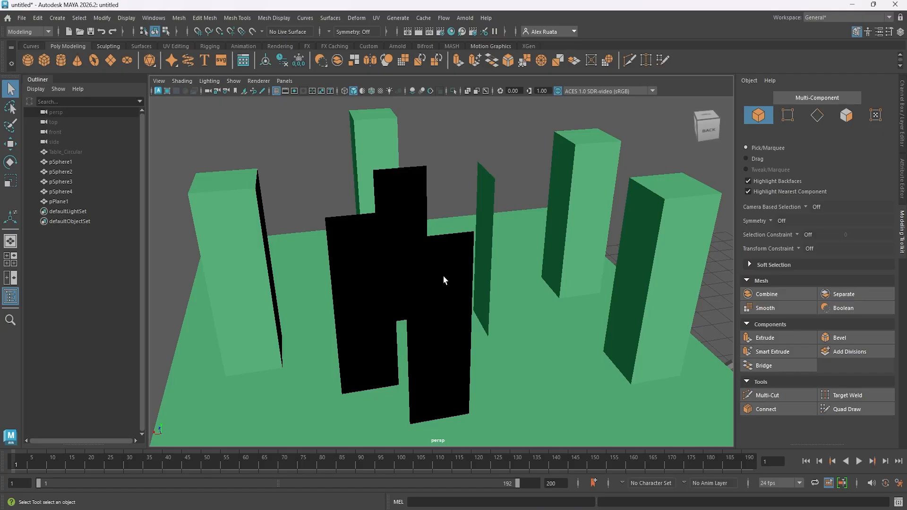
{"action": "left_click_drag", "start_coordinate": [443, 275], "coordinate": [474, 261], "text": "alt"}
{"action": "right_click_drag", "start_coordinate": [474, 261], "coordinate": [699, 263], "text": "alt"}
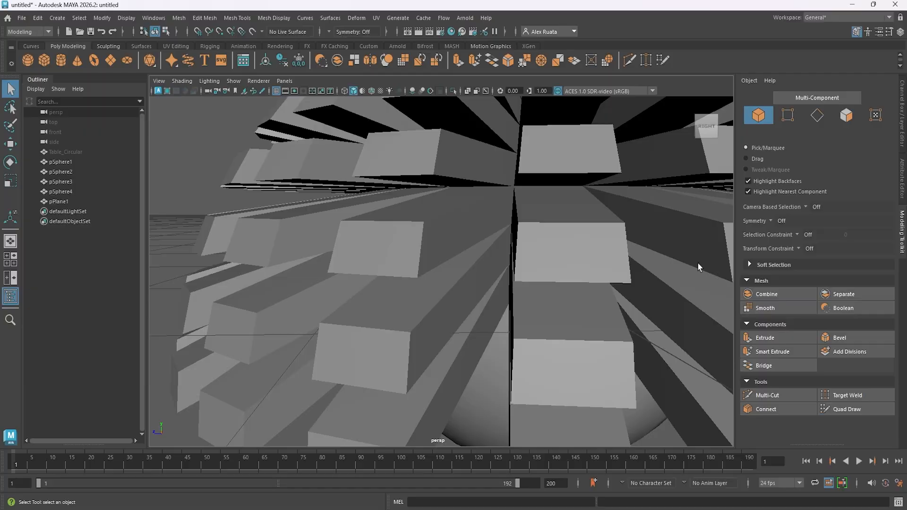
{"action": "left_click_drag", "start_coordinate": [444, 288], "coordinate": [401, 286], "text": "alt"}
{"action": "right_click_drag", "start_coordinate": [434, 231], "coordinate": [320, 245], "text": "alt"}
{"action": "left_click", "coordinate": [480, 239]}
{"action": "left_click_drag", "start_coordinate": [452, 246], "coordinate": [489, 264], "text": "alt"}
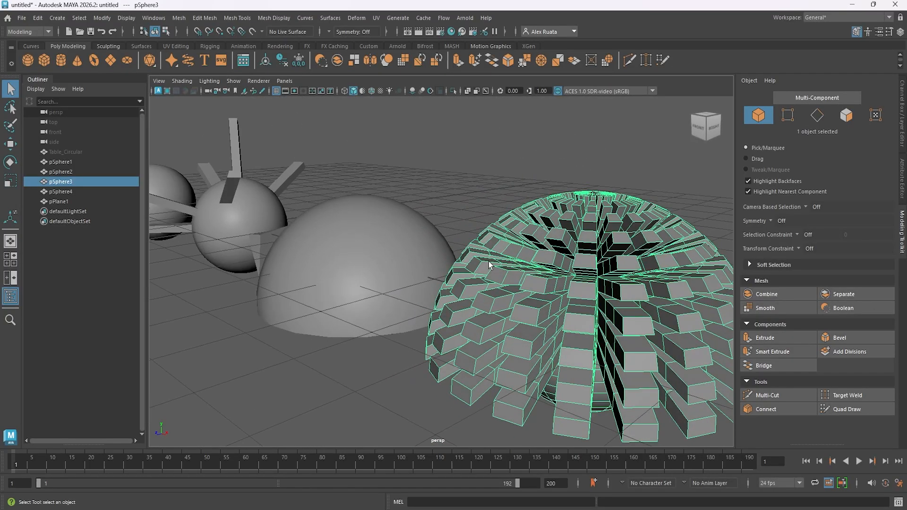
{"action": "scroll", "coordinate": [494, 262], "scroll_direction": "down", "scroll_amount": 5}
{"action": "scroll", "coordinate": [514, 271], "scroll_direction": "up", "scroll_amount": 5}
Select the half-dome sphere pSphere2 and assign the existing test material to it.
{"action": "left_click", "coordinate": [380, 261]}
{"action": "middle_click_drag", "start_coordinate": [380, 261], "coordinate": [515, 265], "text": "alt"}
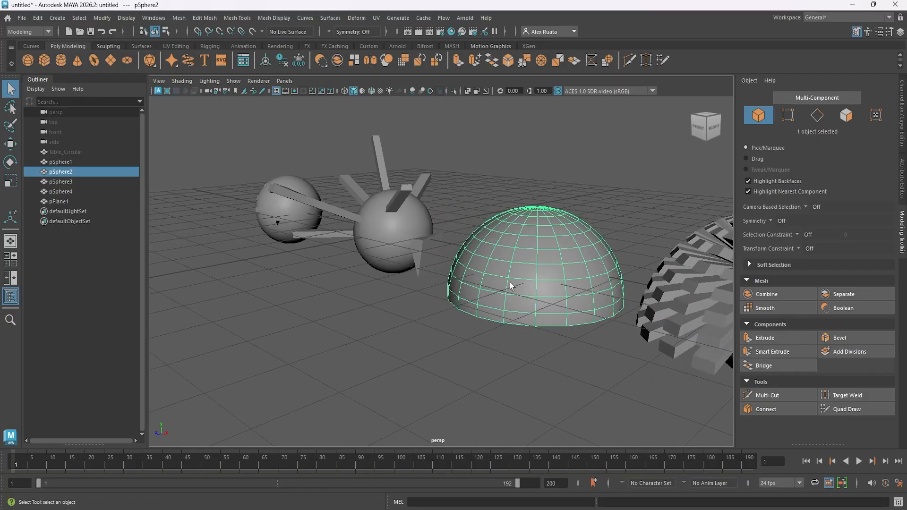
{"action": "left_click_drag", "start_coordinate": [507, 282], "coordinate": [560, 265], "text": "alt"}
{"action": "right_click_drag", "start_coordinate": [497, 259], "coordinate": [581, 265], "text": "alt"}
{"action": "right_click", "coordinate": [476, 244]}
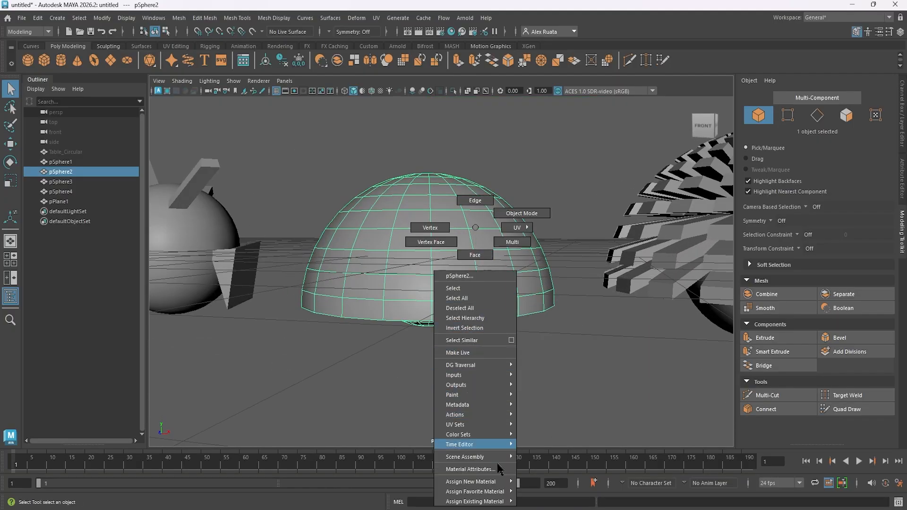
{"action": "mouse_move", "coordinate": [501, 481]}
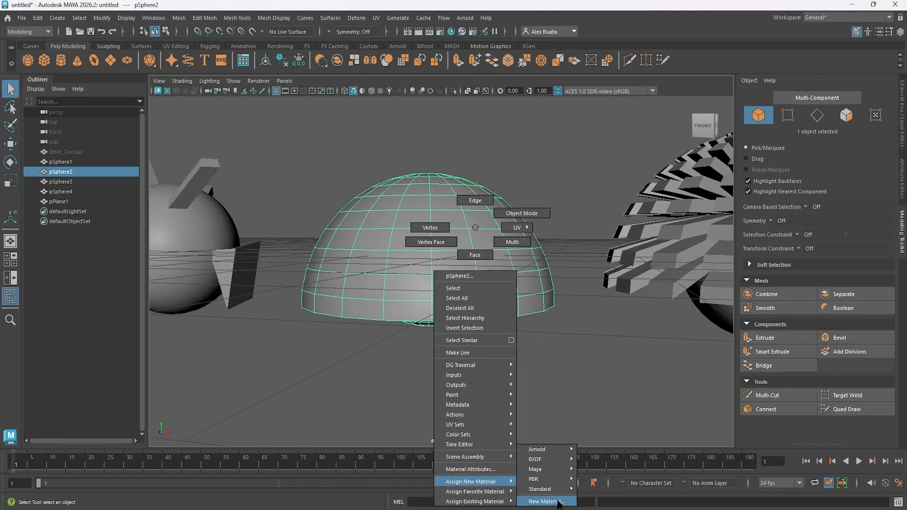
{"action": "mouse_move", "coordinate": [486, 501]}
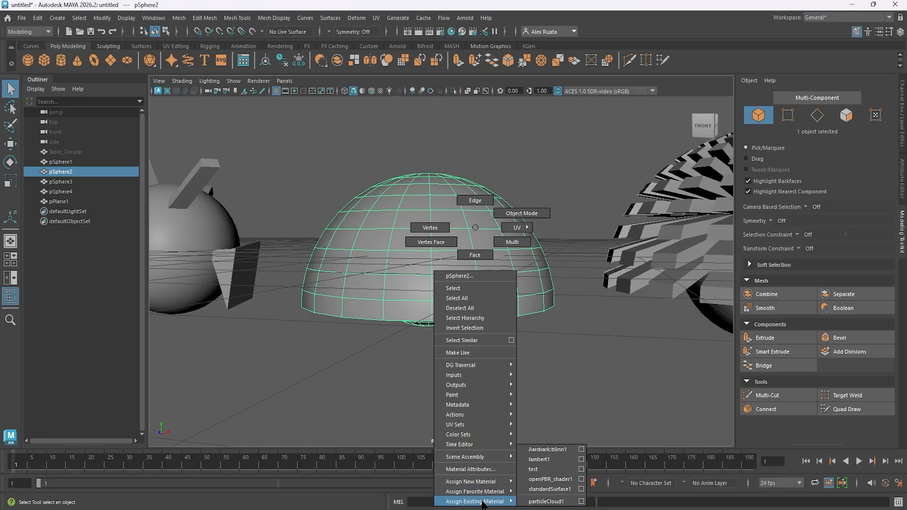
{"action": "left_click", "coordinate": [543, 470]}
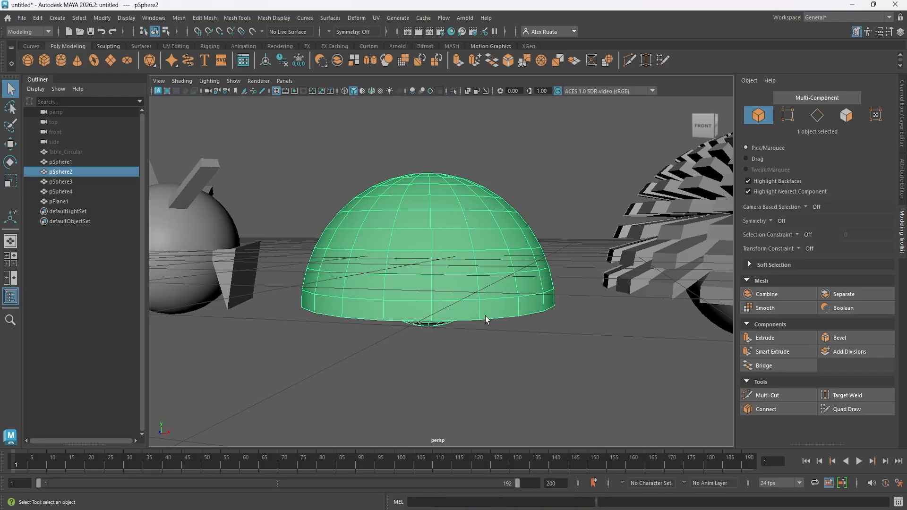
Examine the dome's interior and exterior surfaces up close.
{"action": "left_click_drag", "start_coordinate": [485, 316], "coordinate": [510, 316], "text": "alt"}
{"action": "scroll", "coordinate": [511, 316], "scroll_direction": "up", "scroll_amount": 10}
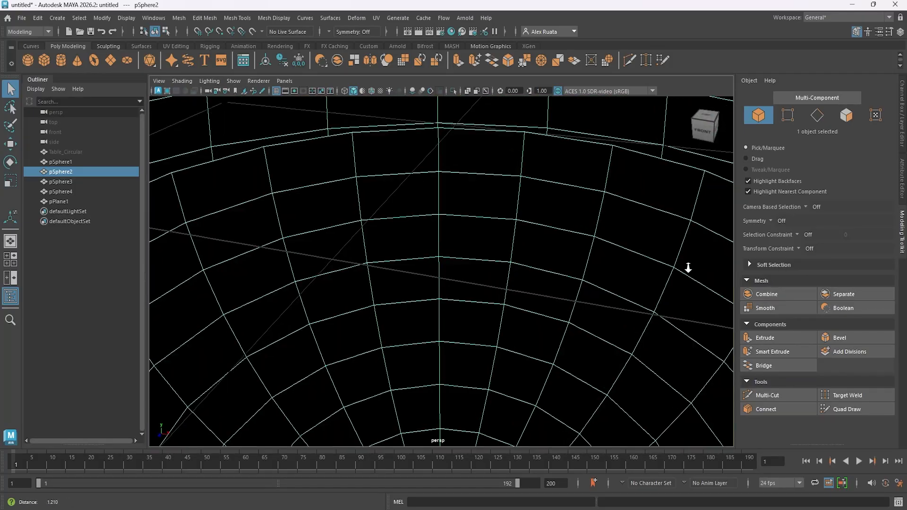
{"action": "left_click_drag", "start_coordinate": [453, 244], "coordinate": [560, 308], "text": "alt"}
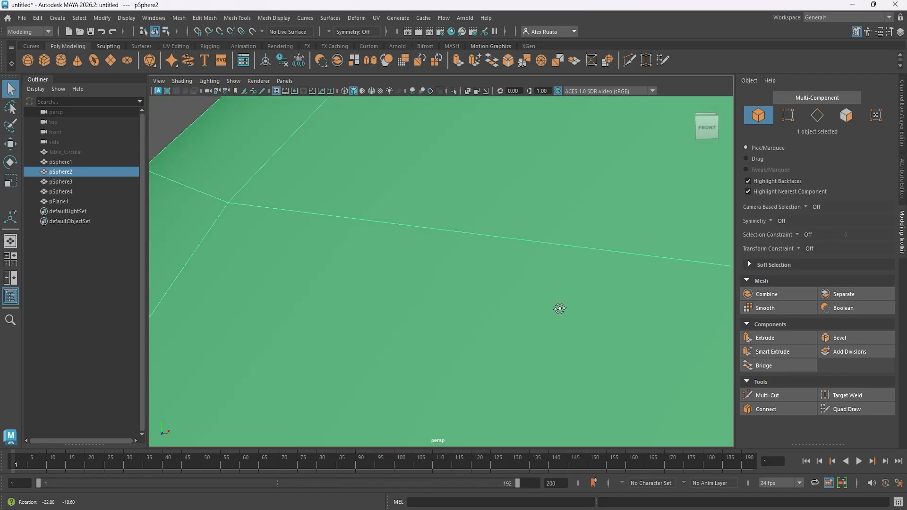
Examine the dome and the plane's extruded columns and edge strips from several sides.
{"action": "left_click", "coordinate": [331, 279]}
{"action": "left_click_drag", "start_coordinate": [331, 280], "coordinate": [481, 206], "text": "alt"}
{"action": "right_click_drag", "start_coordinate": [482, 205], "coordinate": [693, 264], "text": "alt"}
{"action": "left_click_drag", "start_coordinate": [694, 255], "coordinate": [569, 316], "text": "alt"}
{"action": "right_click_drag", "start_coordinate": [569, 316], "coordinate": [283, 292], "text": "alt"}
{"action": "left_click_drag", "start_coordinate": [283, 291], "coordinate": [302, 311], "text": "alt"}
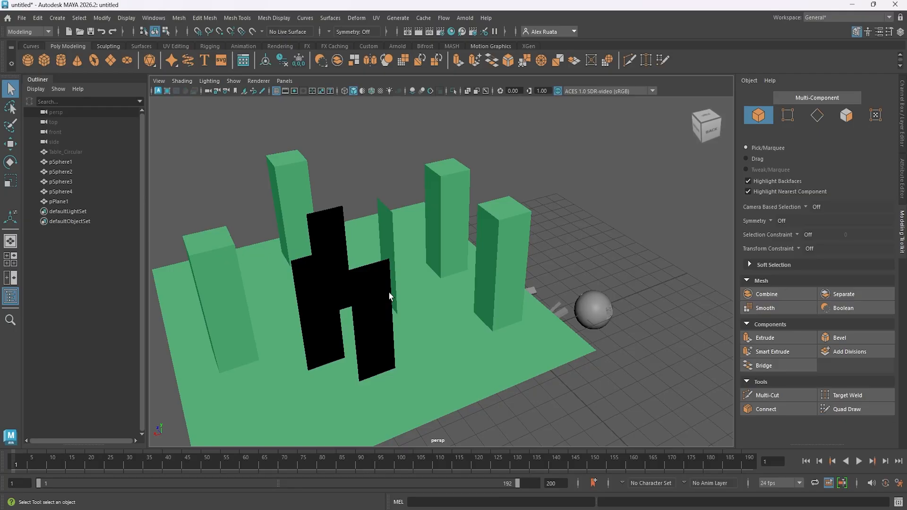
{"action": "left_click_drag", "start_coordinate": [360, 298], "coordinate": [521, 309], "text": "alt"}
Delete a single face of pPlane1 in the empty area between the extruded columns to leave a square hole.
{"action": "left_click", "coordinate": [521, 309]}
{"action": "middle_click_drag", "start_coordinate": [521, 310], "coordinate": [414, 226], "text": "alt"}
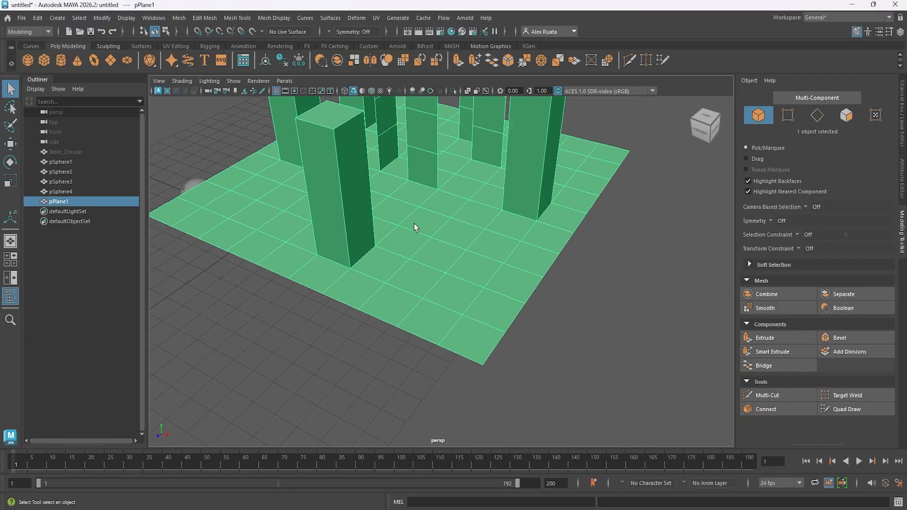
{"action": "left_click_drag", "start_coordinate": [415, 226], "coordinate": [487, 265], "text": "alt"}
{"action": "right_click_drag", "start_coordinate": [502, 232], "coordinate": [504, 254]}
{"action": "left_click", "coordinate": [526, 338]}
{"action": "left_click", "coordinate": [514, 301]}
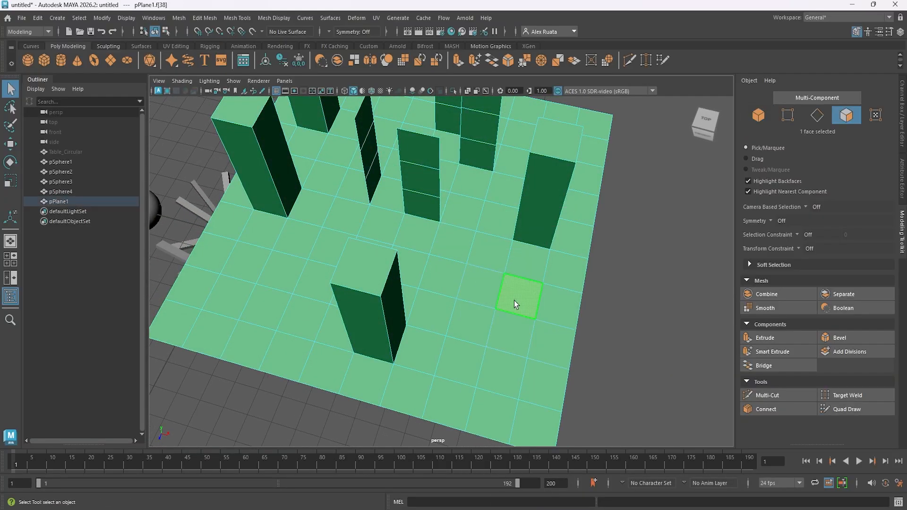
{"action": "middle_click_drag", "start_coordinate": [496, 303], "coordinate": [465, 269], "text": "alt"}
{"action": "right_click_drag", "start_coordinate": [465, 269], "coordinate": [489, 310], "text": "alt"}
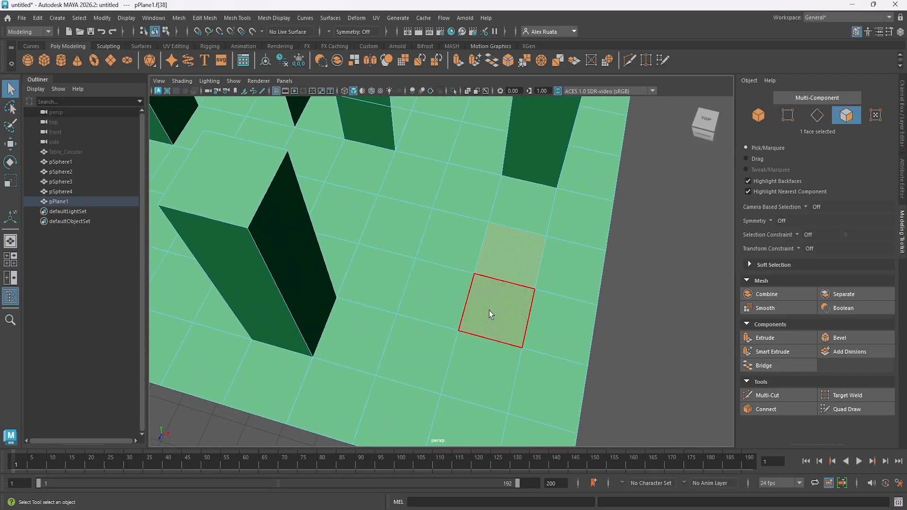
{"action": "left_click", "coordinate": [515, 299]}
{"action": "key", "text": "Delete"}
Extrude the four border edges of the square hole upwards into an open column, with a local Z translation of about 4.768.
{"action": "right_click_drag", "start_coordinate": [526, 232], "coordinate": [527, 201]}
{"action": "left_click", "coordinate": [522, 276]}
{"action": "left_click_drag", "start_coordinate": [522, 277], "coordinate": [461, 279], "text": "alt"}
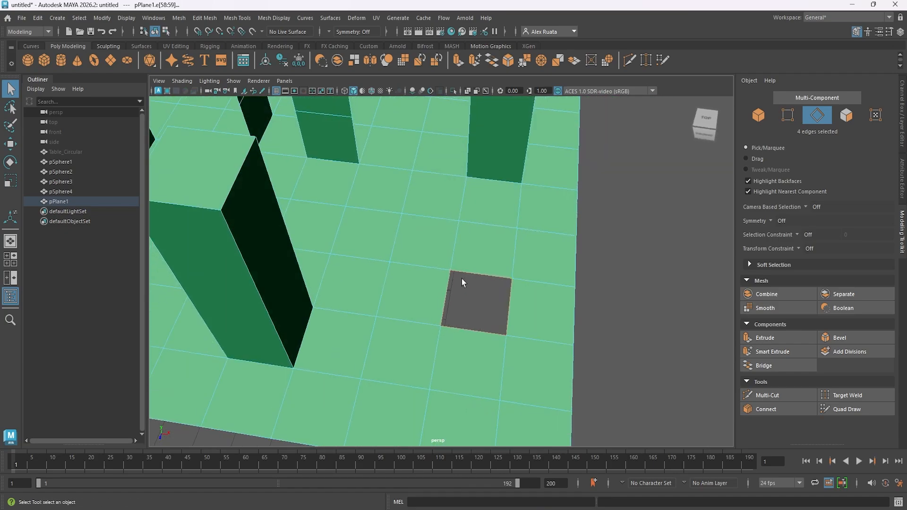
{"action": "key", "text": "ctrl+e"}
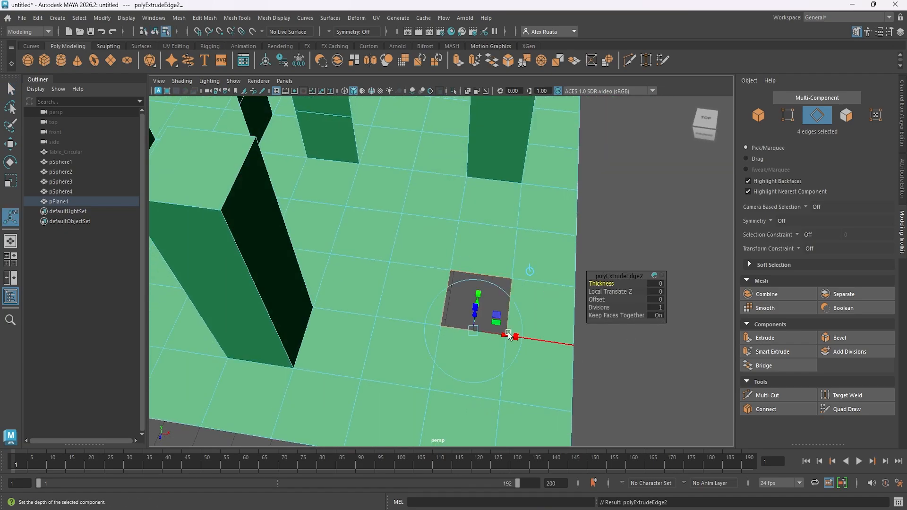
{"action": "left_click_drag", "start_coordinate": [472, 320], "coordinate": [484, 114]}
Examine the outer walls and open top of the edge-extruded column beside the face-extruded columns and strips.
{"action": "middle_click_drag", "start_coordinate": [492, 227], "coordinate": [492, 331], "text": "alt"}
{"action": "left_click_drag", "start_coordinate": [492, 331], "coordinate": [433, 292], "text": "alt"}
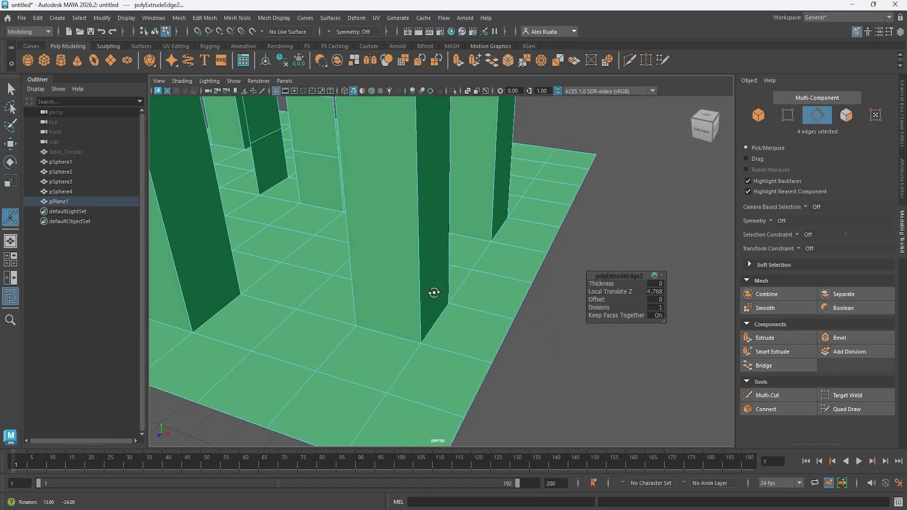
{"action": "middle_click_drag", "start_coordinate": [423, 288], "coordinate": [445, 362], "text": "alt"}
{"action": "left_click_drag", "start_coordinate": [445, 361], "coordinate": [453, 348], "text": "alt"}
{"action": "middle_click_drag", "start_coordinate": [425, 280], "coordinate": [437, 348], "text": "alt"}
{"action": "left_click_drag", "start_coordinate": [437, 348], "coordinate": [439, 328], "text": "alt"}
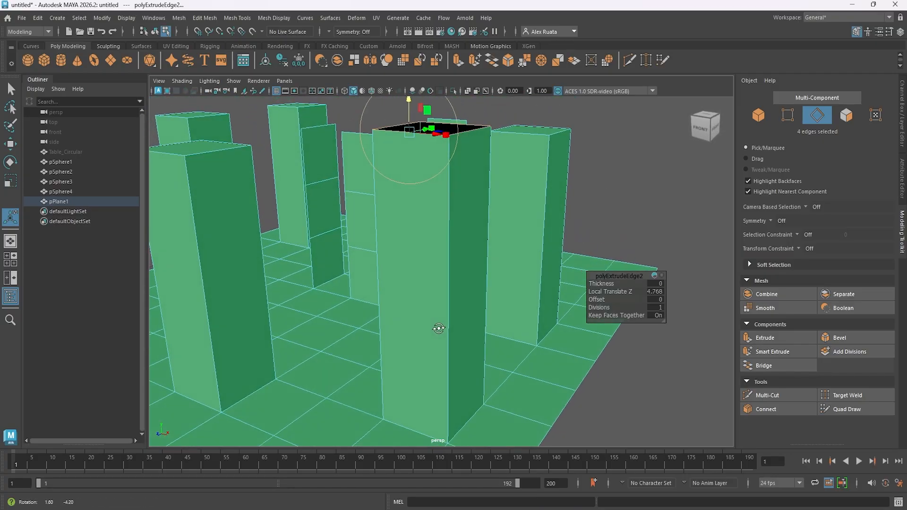
{"action": "middle_click_drag", "start_coordinate": [468, 320], "coordinate": [482, 318], "text": "alt"}
{"action": "right_click_drag", "start_coordinate": [482, 318], "coordinate": [393, 316], "text": "alt"}
{"action": "middle_click_drag", "start_coordinate": [393, 316], "coordinate": [426, 333], "text": "alt"}
{"action": "left_click_drag", "start_coordinate": [425, 333], "coordinate": [292, 340], "text": "alt"}
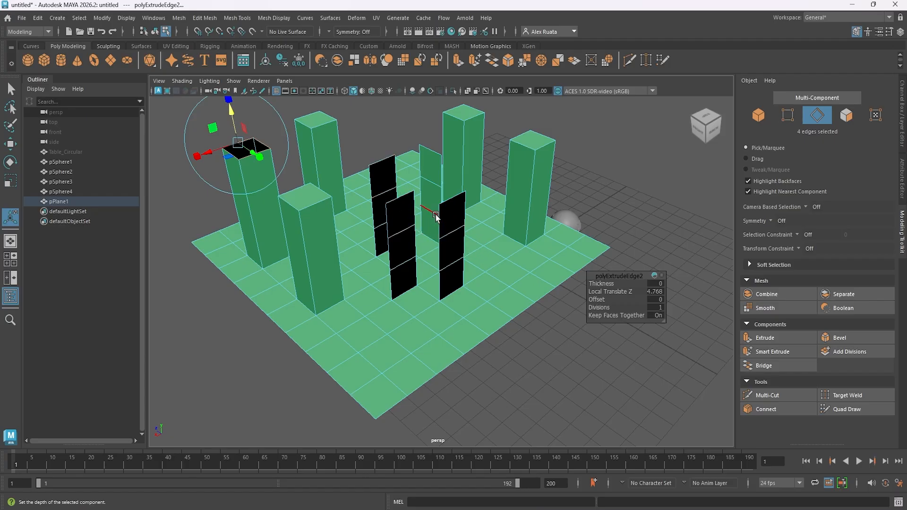
Return pPlane1 to object mode and compare the open-topped column with the capped ones.
{"action": "right_click_drag", "start_coordinate": [400, 193], "coordinate": [420, 184]}
{"action": "left_click", "coordinate": [355, 127]}
{"action": "middle_click_drag", "start_coordinate": [319, 236], "coordinate": [317, 256], "text": "alt"}
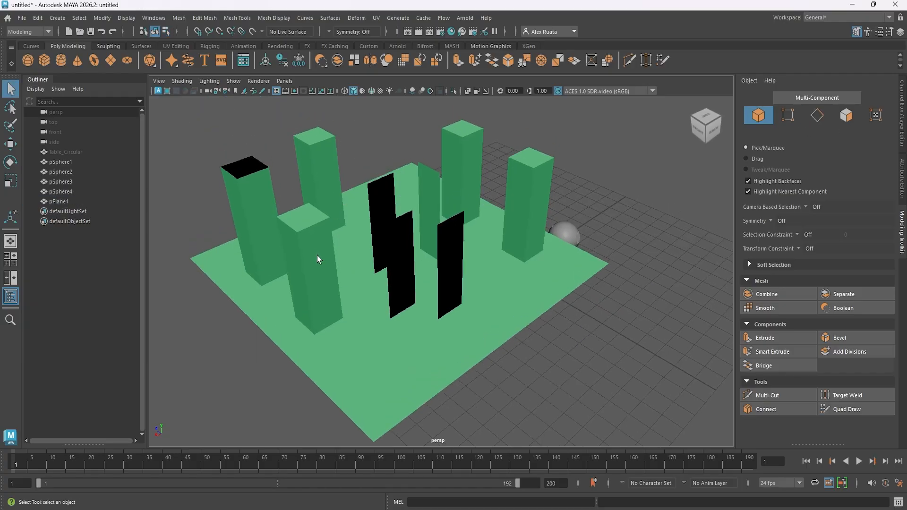
{"action": "left_click_drag", "start_coordinate": [319, 257], "coordinate": [420, 247], "text": "alt"}
{"action": "left_click", "coordinate": [446, 348]}
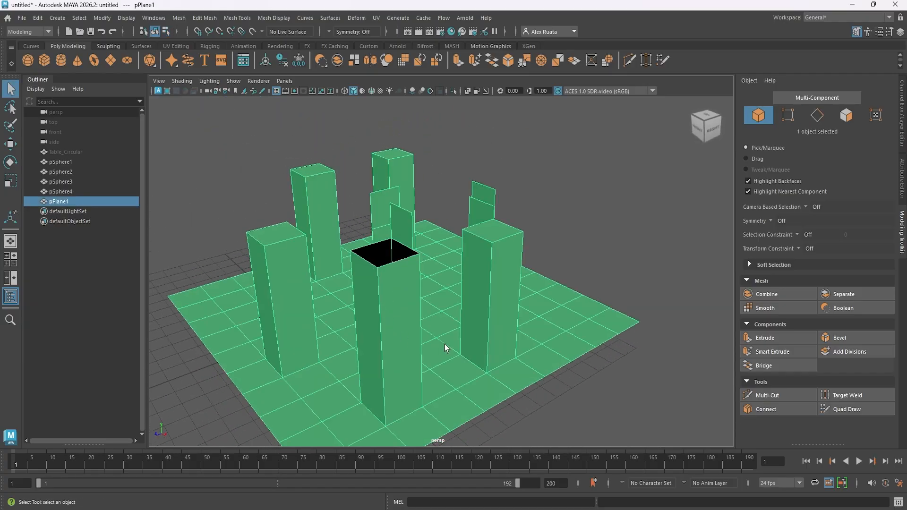
{"action": "right_click_drag", "start_coordinate": [566, 314], "coordinate": [568, 276]}
{"action": "left_click", "coordinate": [557, 331]}
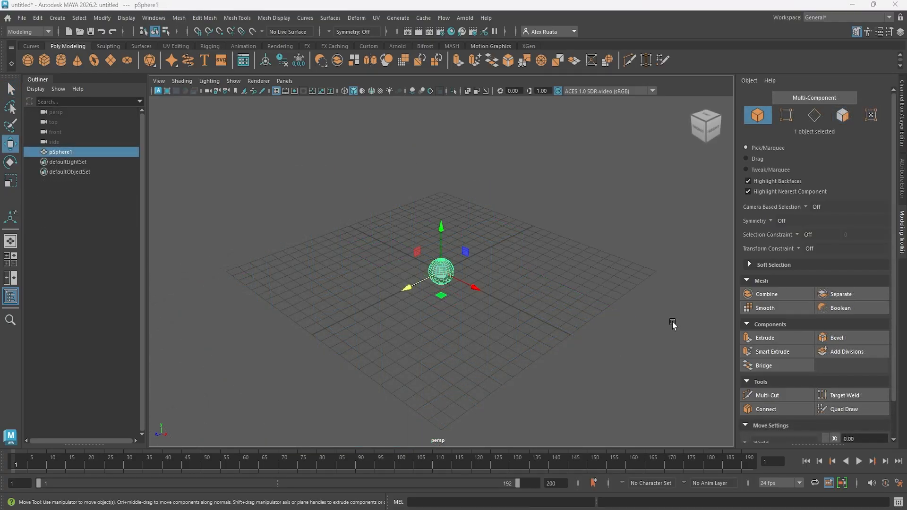
Select four separate vertices on the upper front of the sphere pSphere1.
{"action": "scroll", "coordinate": [446, 291], "scroll_direction": "up", "scroll_amount": 3}
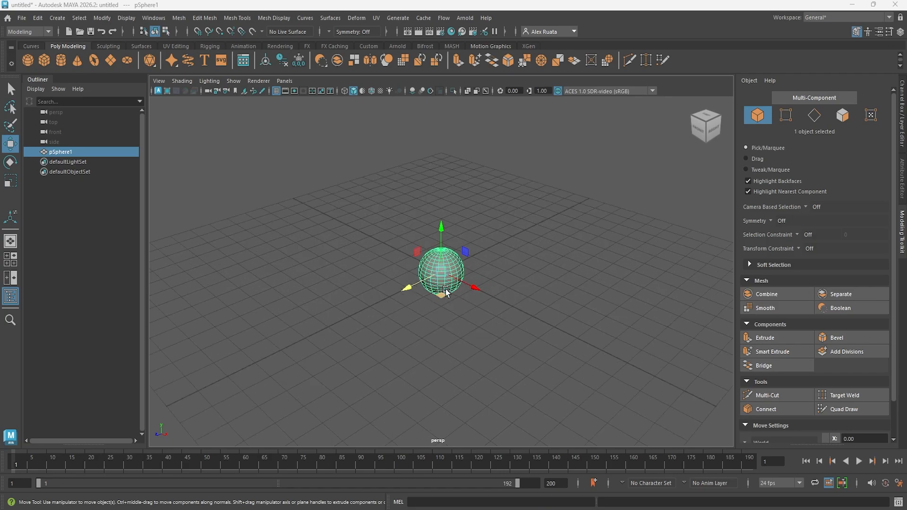
{"action": "left_click", "coordinate": [520, 279]}
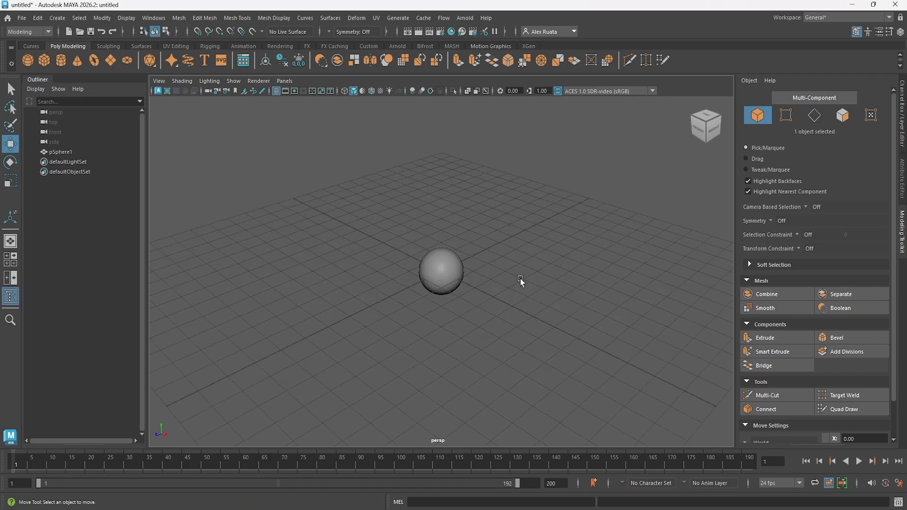
{"action": "left_click", "coordinate": [459, 282]}
{"action": "key", "text": "f"}
{"action": "right_click_drag", "start_coordinate": [500, 254], "coordinate": [462, 232]}
{"action": "left_click", "coordinate": [465, 231]}
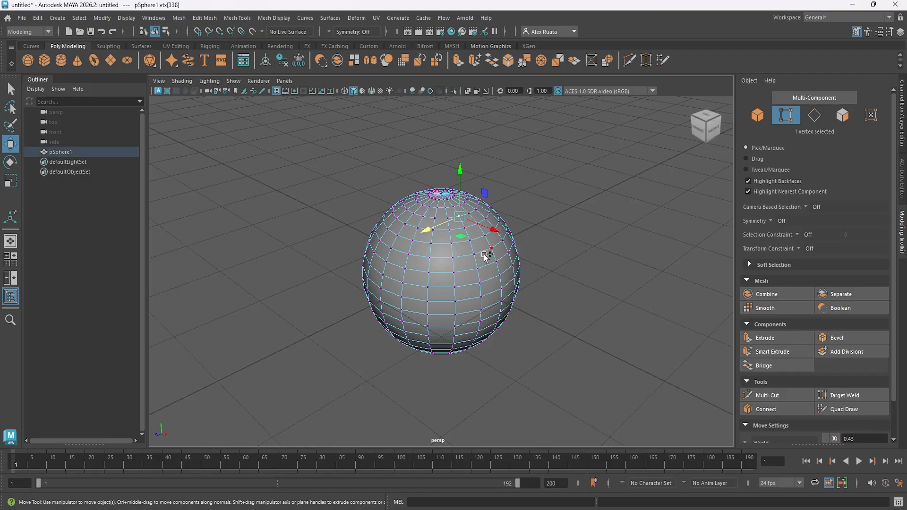
{"action": "left_click", "coordinate": [431, 257], "text": "shift"}
{"action": "left_click", "coordinate": [455, 287], "text": "shift"}
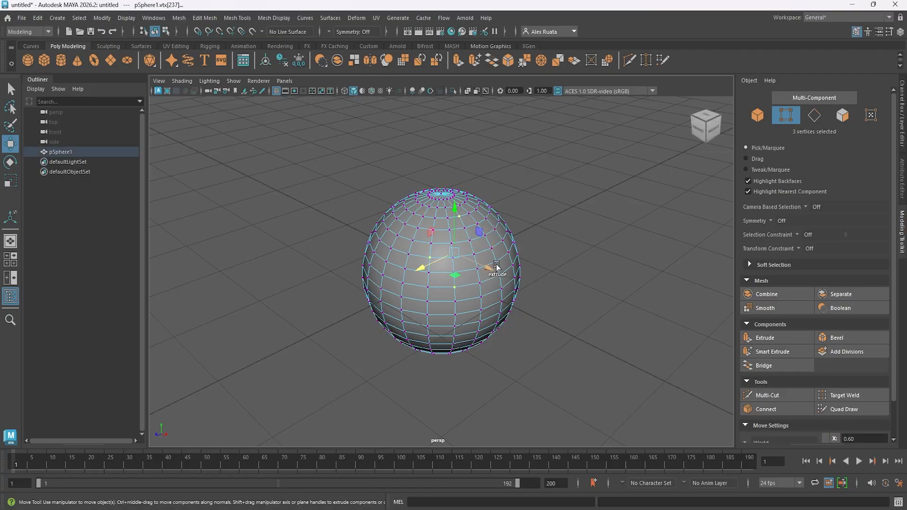
{"action": "left_click", "coordinate": [491, 248], "text": "shift"}
{"action": "left_click_drag", "start_coordinate": [477, 286], "coordinate": [451, 297], "text": "alt"}
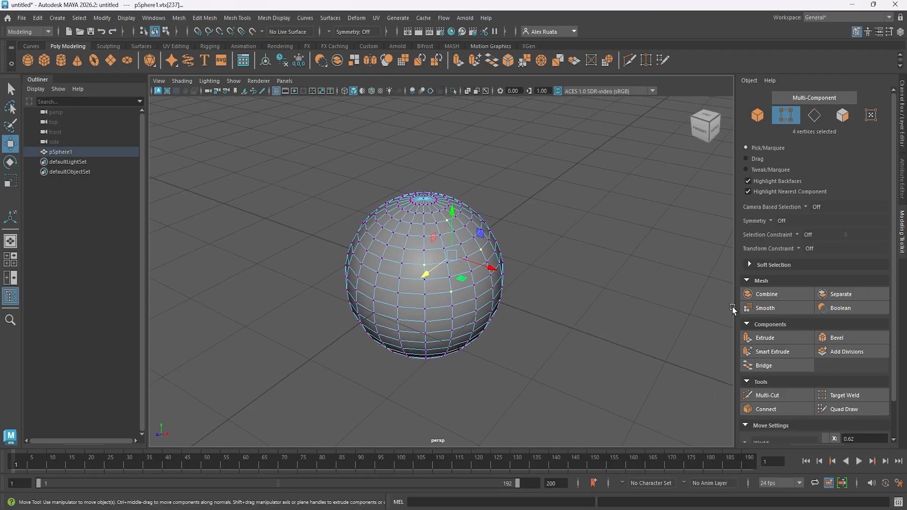
Extrude the four selected vertices of pSphere1 into spikes and adjust the spikes' width and length.
{"action": "left_click", "coordinate": [765, 337]}
{"action": "left_click_drag", "start_coordinate": [552, 269], "coordinate": [509, 261], "text": "alt"}
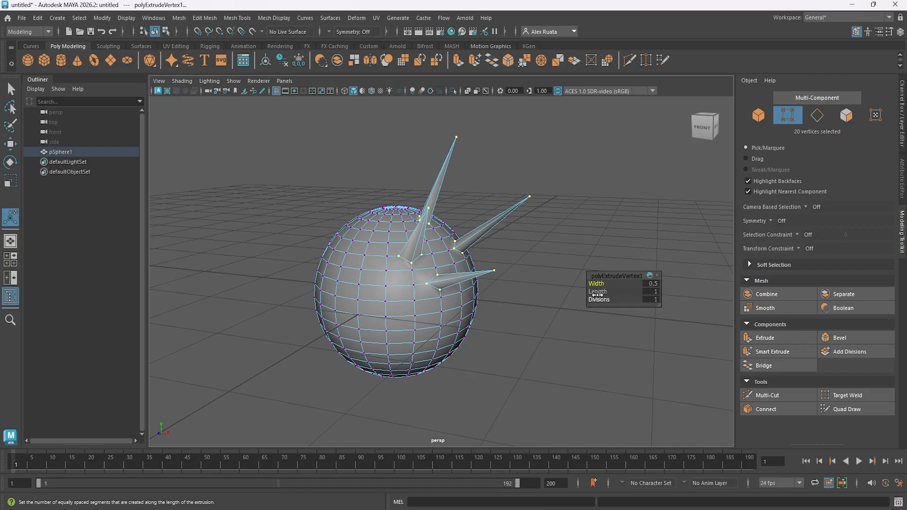
{"action": "mouse_move", "coordinate": [597, 291]}
{"action": "left_mouse_down"}
{"action": "mouse_move", "coordinate": [608, 300]}
{"action": "mouse_move", "coordinate": [610, 283]}
{"action": "mouse_move", "coordinate": [596, 283]}
{"action": "mouse_move", "coordinate": [610, 283]}
{"action": "left_mouse_up"}
{"action": "left_click_drag", "start_coordinate": [487, 274], "coordinate": [404, 288], "text": "alt"}
{"action": "right_click_drag", "start_coordinate": [405, 287], "coordinate": [581, 281], "text": "alt"}
{"action": "middle_click_drag", "start_coordinate": [382, 244], "coordinate": [424, 260], "text": "alt"}
{"action": "left_click_drag", "start_coordinate": [424, 259], "coordinate": [499, 235], "text": "alt"}
Create a second polygon sphere and move it along X to stand beside the spiked sphere, at about X 4.24.
{"action": "left_click", "coordinate": [28, 61]}
{"action": "right_click_drag", "start_coordinate": [448, 277], "coordinate": [340, 279], "text": "alt"}
{"action": "key", "text": "w"}
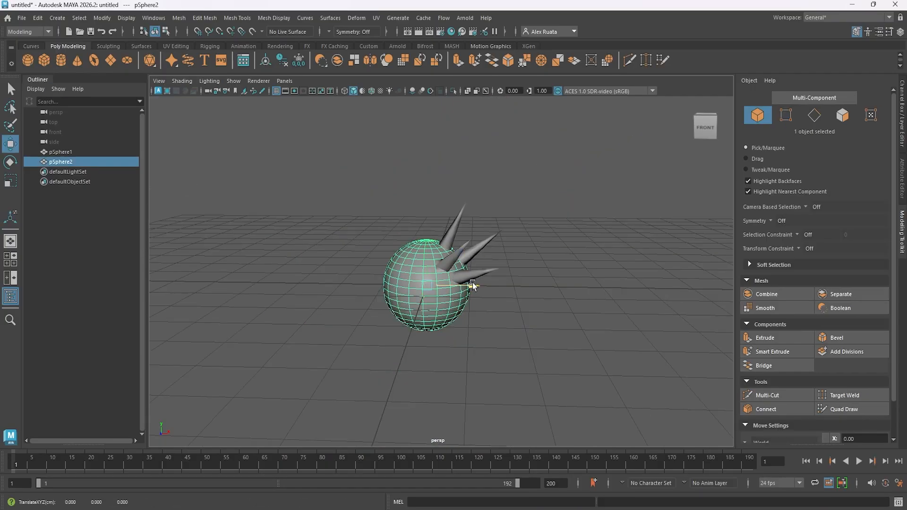
{"action": "left_click_drag", "start_coordinate": [473, 284], "coordinate": [655, 283]}
{"action": "middle_click_drag", "start_coordinate": [616, 263], "coordinate": [494, 266], "text": "alt"}
{"action": "right_click_drag", "start_coordinate": [493, 266], "coordinate": [493, 300]}
Select all faces of the lower half of pSphere2 using an orthographic view, and return to the perspective view.
{"action": "key", "text": "space"}
{"action": "key", "text": "space"}
{"action": "left_click_drag", "start_coordinate": [206, 251], "coordinate": [377, 333]}
{"action": "left_click_drag", "start_coordinate": [379, 425], "coordinate": [214, 344]}
{"action": "key", "text": "space"}
{"action": "key", "text": "space"}
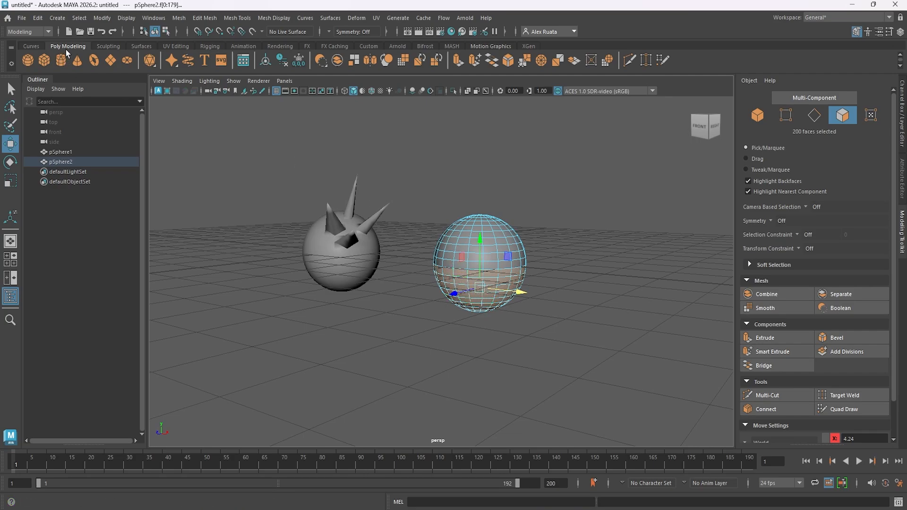
Convert the face selection on the lower half of pSphere2 to vertices.
{"action": "left_click", "coordinate": [79, 18]}
{"action": "mouse_move", "coordinate": [108, 211]}
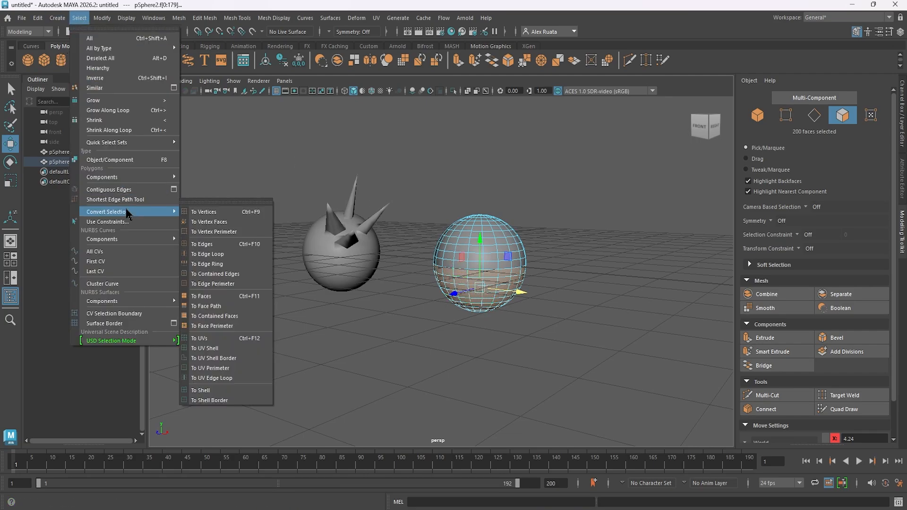
{"action": "left_click", "coordinate": [220, 213]}
{"action": "left_click_drag", "start_coordinate": [239, 225], "coordinate": [454, 241], "text": "alt"}
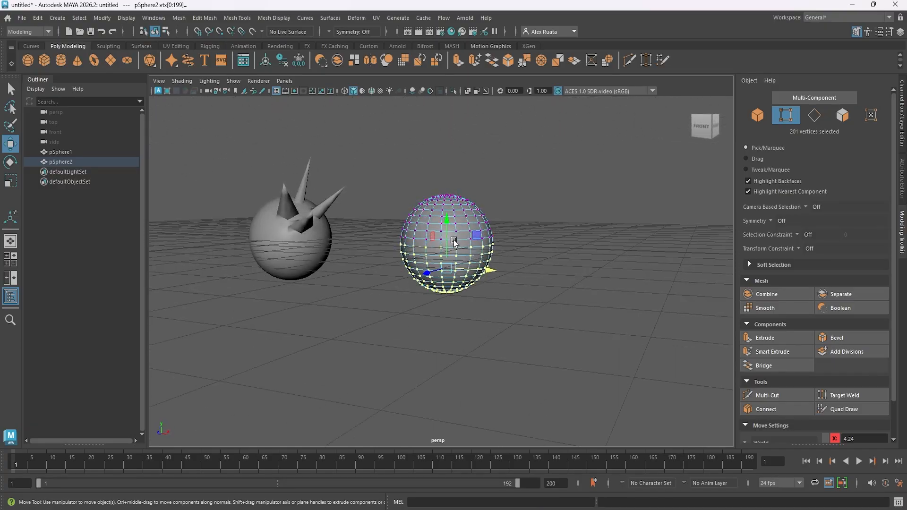
Extrude the selected lower-half vertices of pSphere2 into spikes and shorten the extrusion length.
{"action": "left_click", "coordinate": [777, 341]}
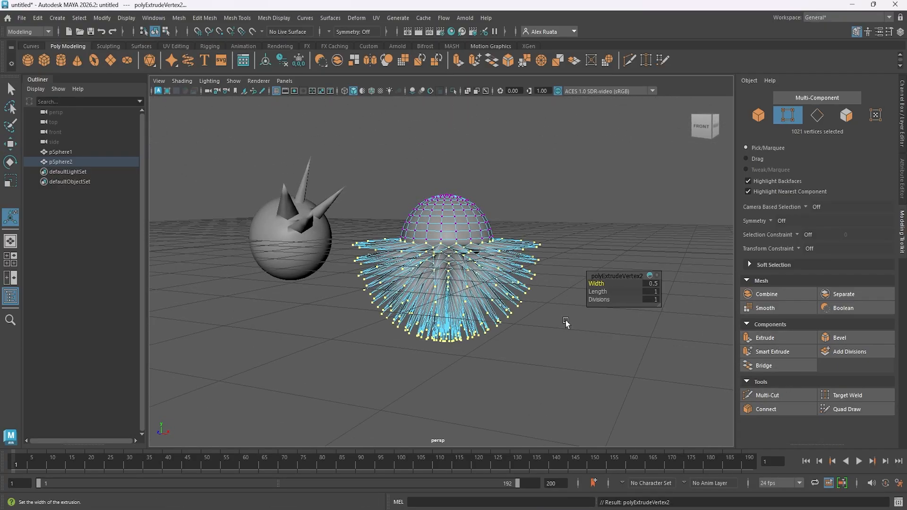
{"action": "left_click_drag", "start_coordinate": [373, 352], "coordinate": [428, 319], "text": "alt"}
{"action": "right_click_drag", "start_coordinate": [473, 311], "coordinate": [674, 312], "text": "alt"}
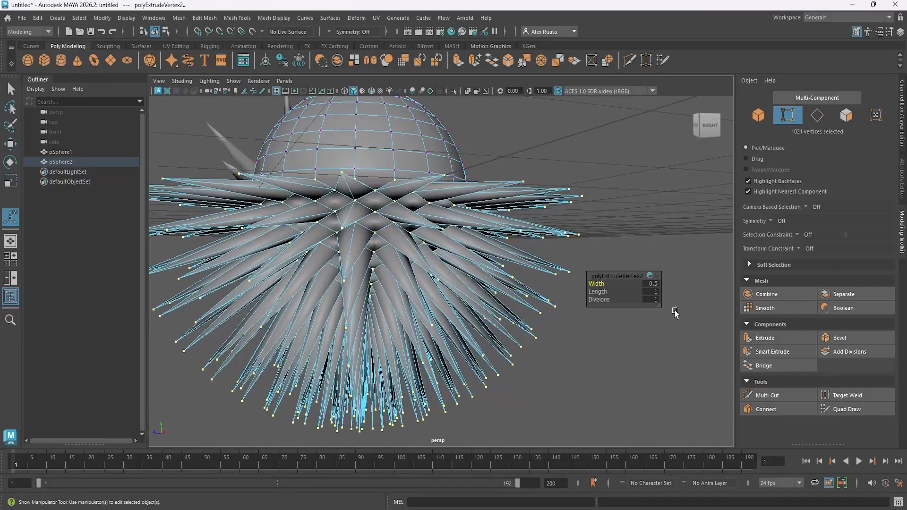
{"action": "left_click_drag", "start_coordinate": [429, 349], "coordinate": [475, 312], "text": "alt"}
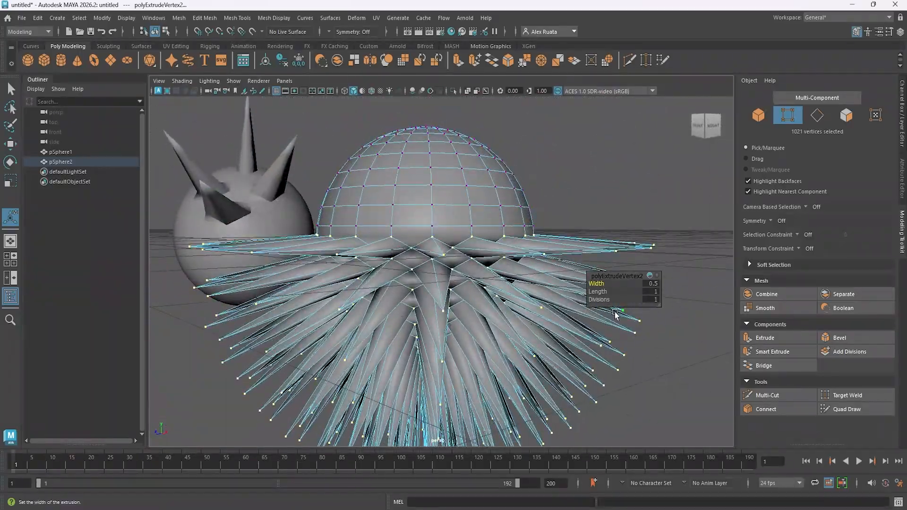
{"action": "left_click_drag", "start_coordinate": [601, 292], "coordinate": [603, 300]}
{"action": "left_click", "coordinate": [578, 312]}
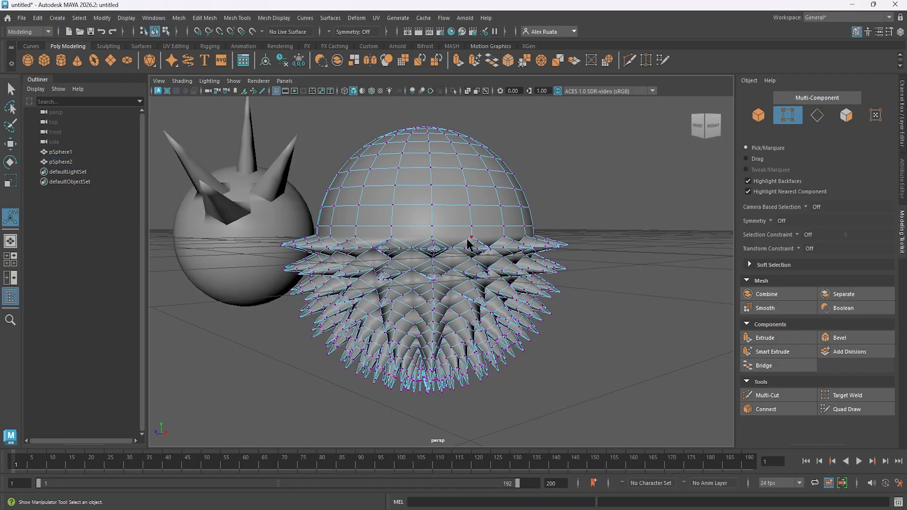
{"action": "right_click_drag", "start_coordinate": [468, 245], "coordinate": [513, 209]}
{"action": "key", "text": "q"}
{"action": "left_click", "coordinate": [604, 229]}
Delete pSphere1 to pSphere4 and pPlane1 from the scene.
{"action": "scroll", "coordinate": [604, 229], "scroll_direction": "down", "scroll_amount": 3}
{"action": "left_click_drag", "start_coordinate": [603, 229], "coordinate": [552, 253], "text": "alt"}
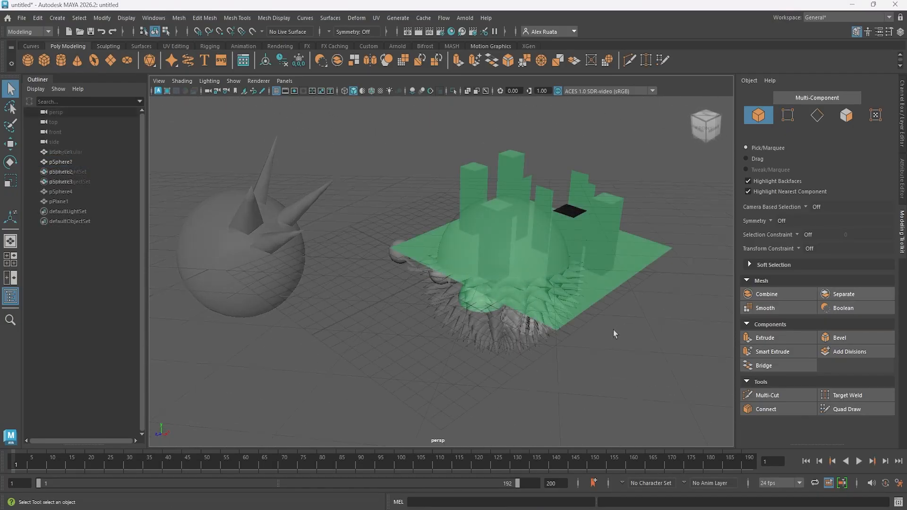
{"action": "middle_click_drag", "start_coordinate": [614, 329], "coordinate": [538, 291], "text": "alt"}
{"action": "mouse_move", "coordinate": [512, 313]}
{"action": "left_mouse_down", "text": "alt"}
{"action": "mouse_move", "coordinate": [549, 290]}
{"action": "mouse_move", "coordinate": [533, 295]}
{"action": "left_mouse_up", "text": "alt"}
{"action": "left_click_drag", "start_coordinate": [292, 187], "coordinate": [535, 331]}
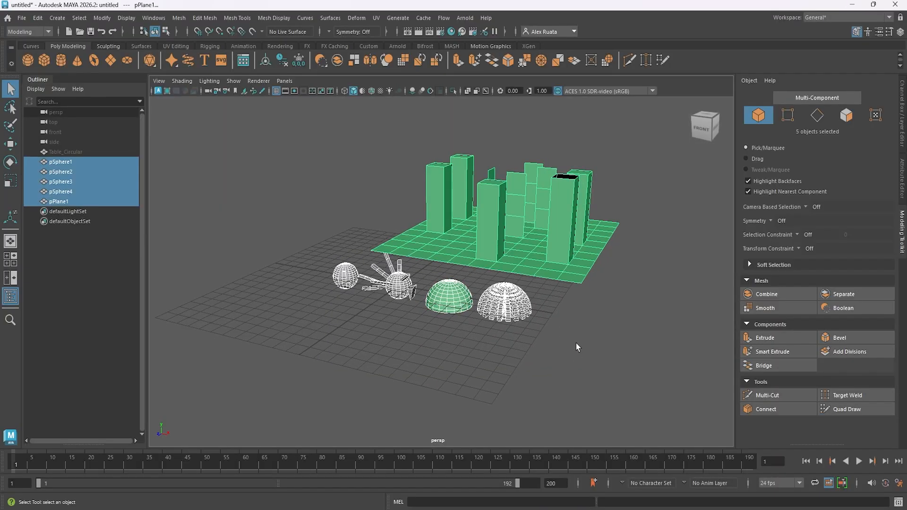
{"action": "key", "text": "Delete"}
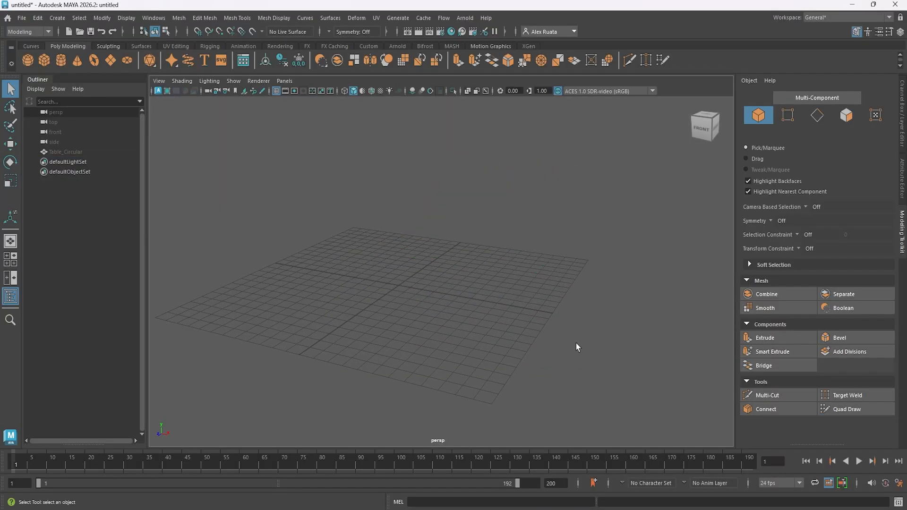
Bring up the Channel Box on a trial polygon cube and delete that cube.
{"action": "left_click", "coordinate": [43, 62]}
{"action": "left_click", "coordinate": [900, 31]}
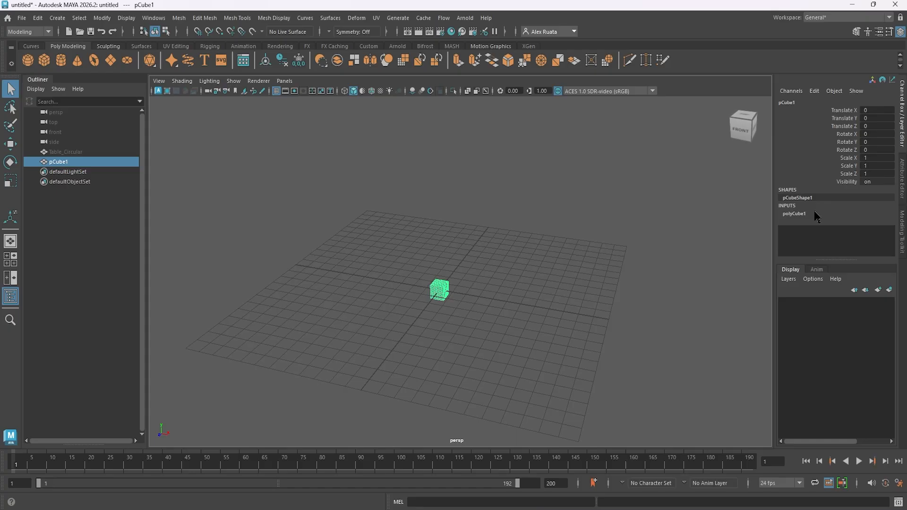
{"action": "key", "text": "Delete"}
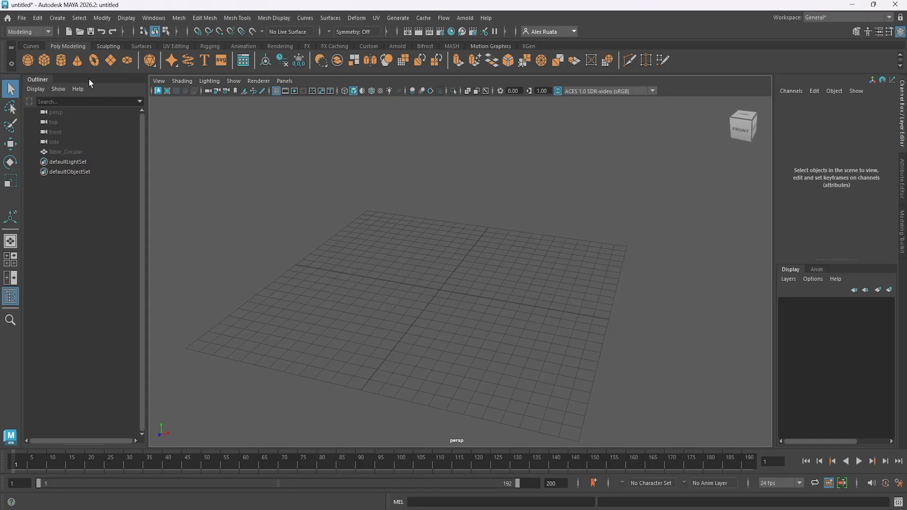
Create a cube with the polygon cube options reset to their defaults and delete the extra sphere pSphere1.
{"action": "left_click", "coordinate": [28, 61]}
{"action": "double_click", "coordinate": [42, 62]}
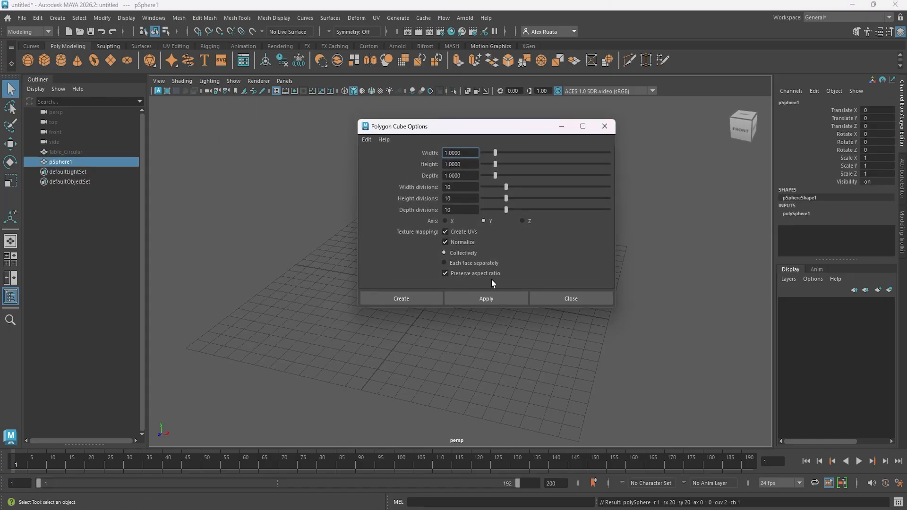
{"action": "left_click", "coordinate": [367, 139]}
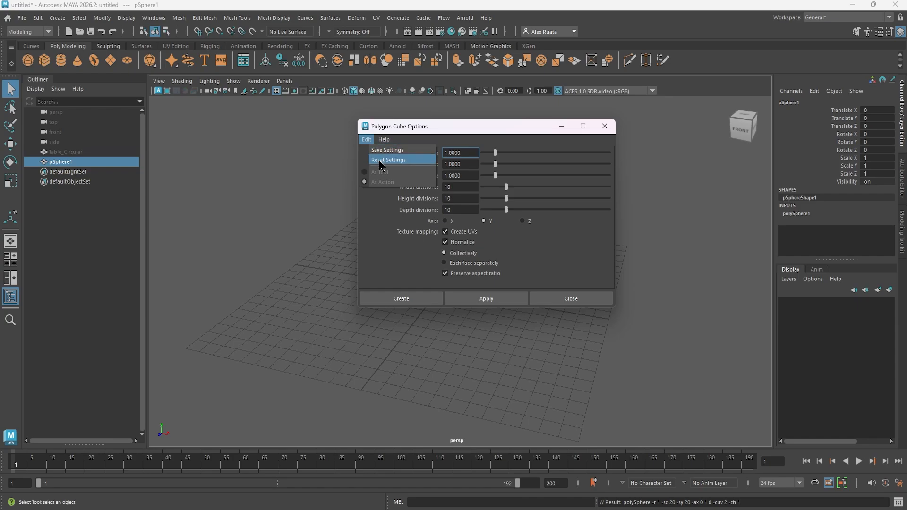
{"action": "left_click", "coordinate": [381, 160]}
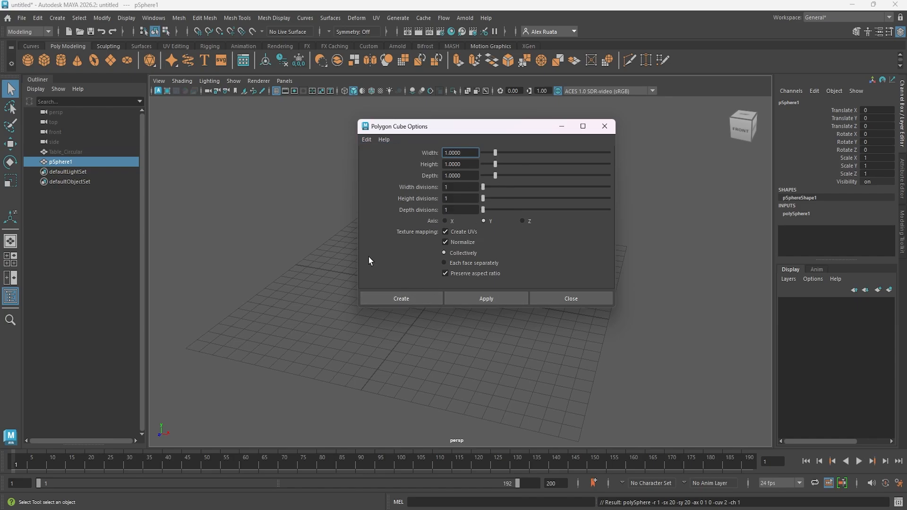
{"action": "left_click", "coordinate": [413, 296]}
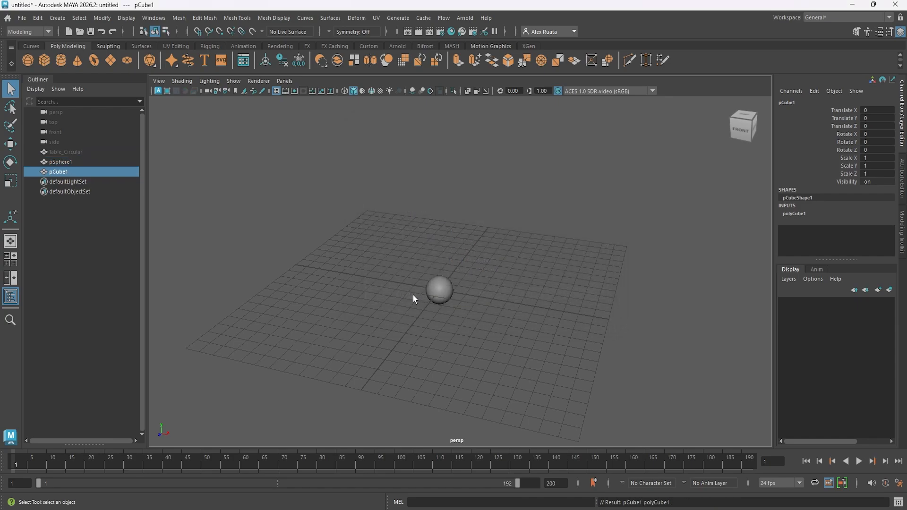
{"action": "left_click", "coordinate": [72, 162]}
{"action": "key", "text": "Delete"}
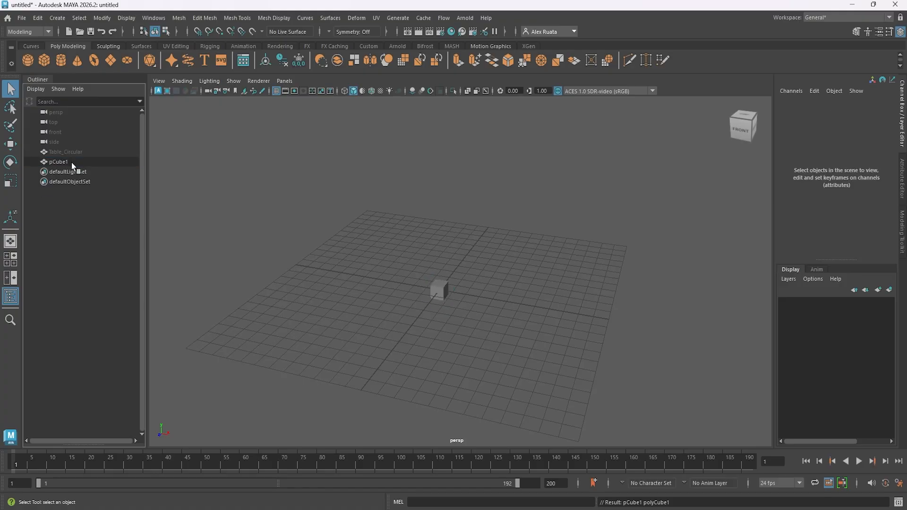
Select pCube1 and delete it from the scene.
{"action": "left_click", "coordinate": [66, 163]}
{"action": "left_click_drag", "start_coordinate": [359, 282], "coordinate": [391, 278], "text": "alt"}
{"action": "right_click_drag", "start_coordinate": [391, 277], "coordinate": [490, 277], "text": "alt"}
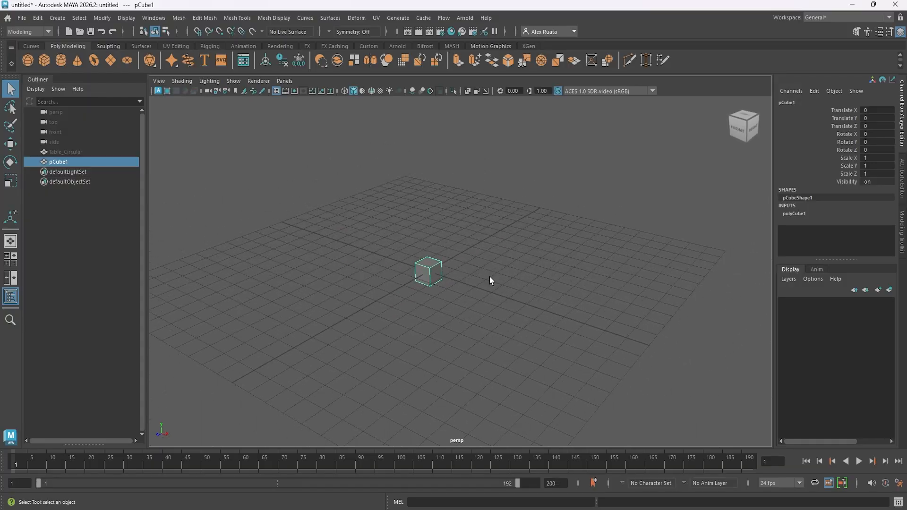
{"action": "key", "text": "Delete"}
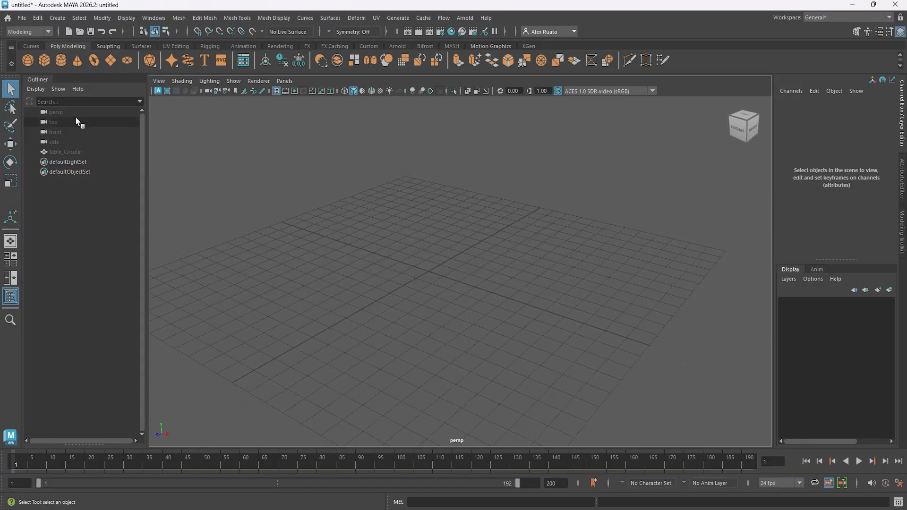
Review the polygon cube options and the command that resets them, without creating a cube.
{"action": "double_click", "coordinate": [46, 64]}
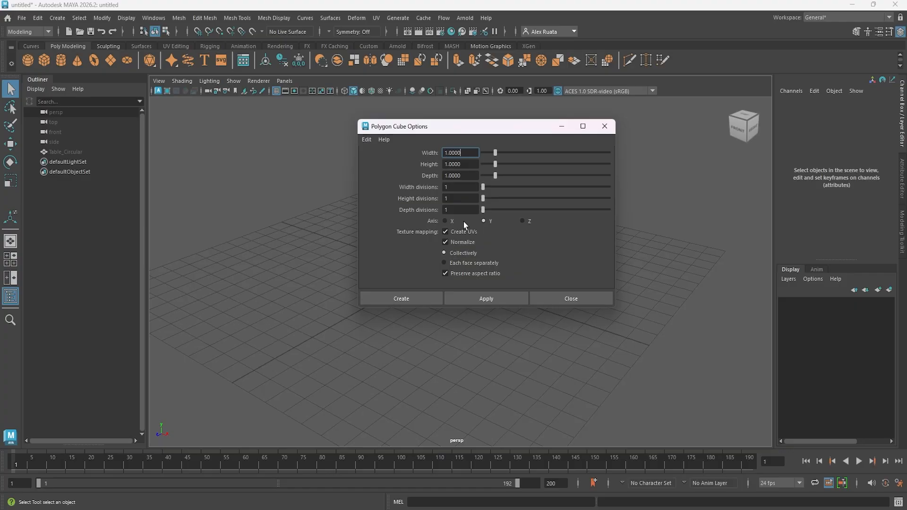
{"action": "left_click", "coordinate": [367, 139]}
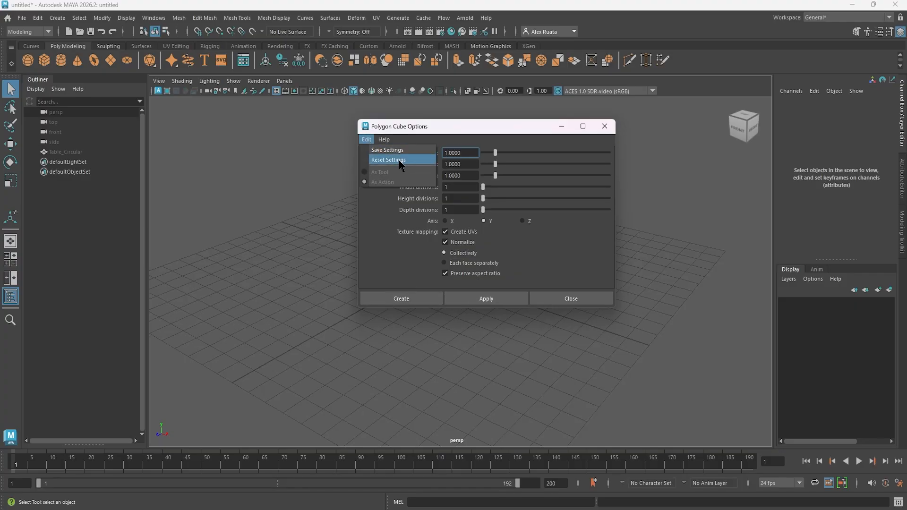
{"action": "left_click", "coordinate": [604, 127]}
{"action": "left_click", "coordinate": [605, 126]}
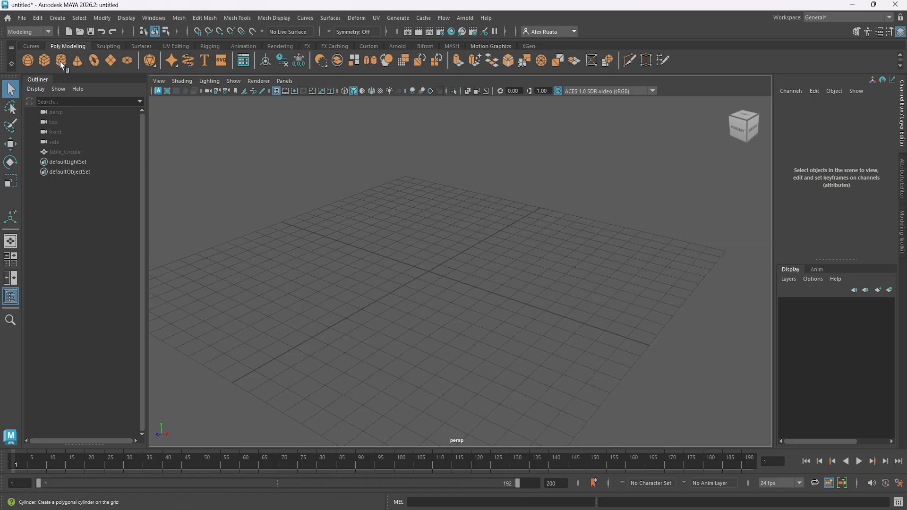
Create a polygon cube with width, height and depth of 1 and one division in each direction.
{"action": "left_click", "coordinate": [58, 19]}
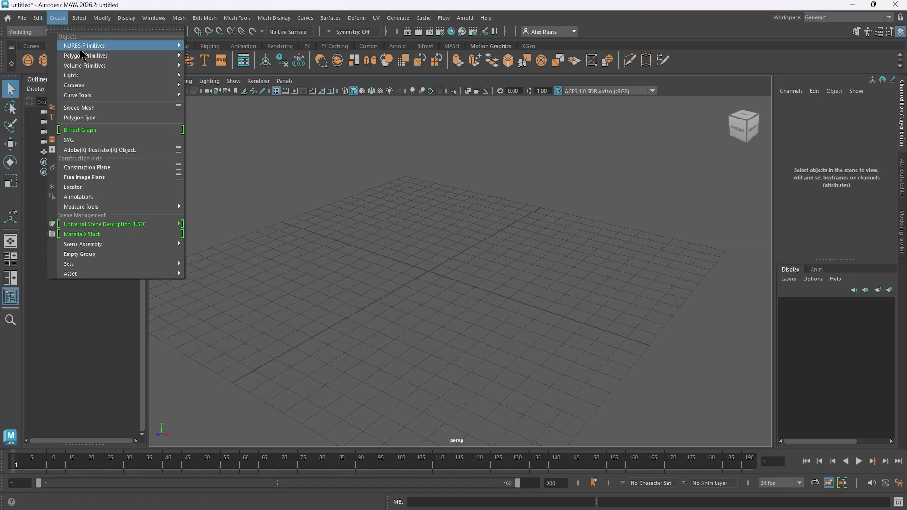
{"action": "mouse_move", "coordinate": [87, 56]}
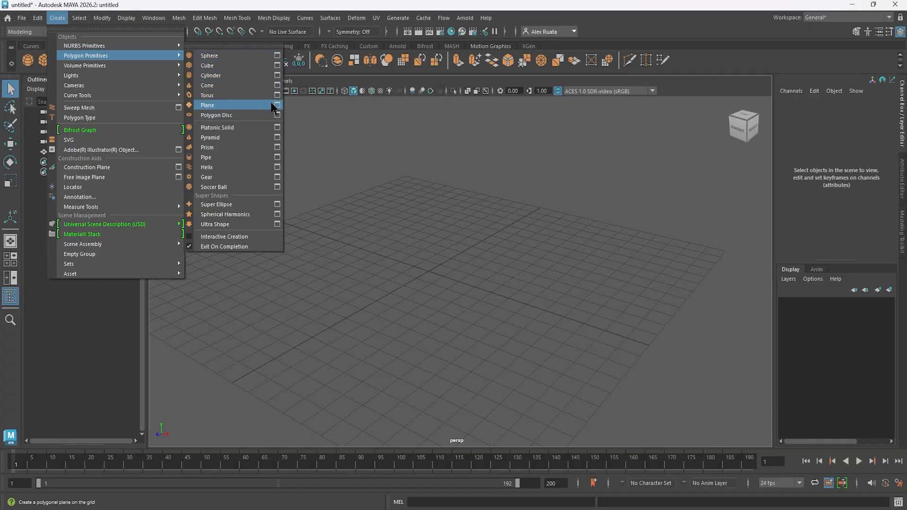
{"action": "left_click", "coordinate": [277, 66]}
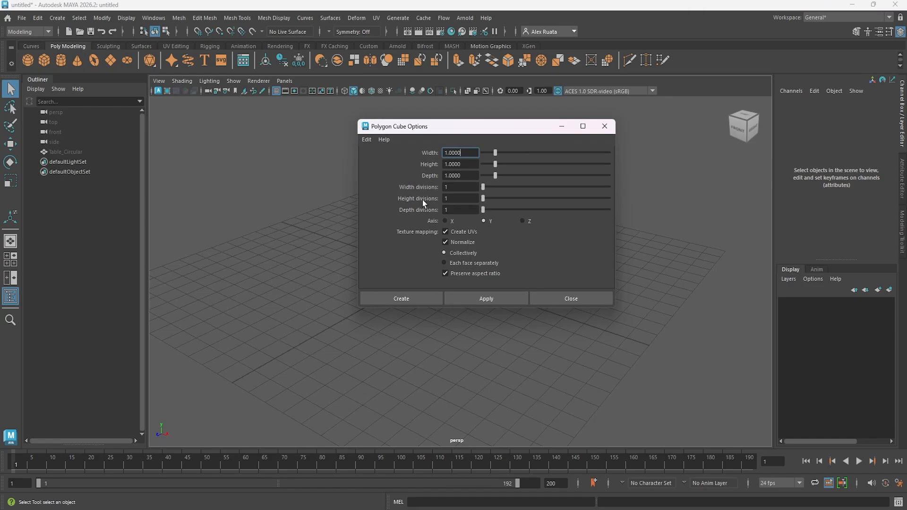
{"action": "left_click", "coordinate": [410, 298]}
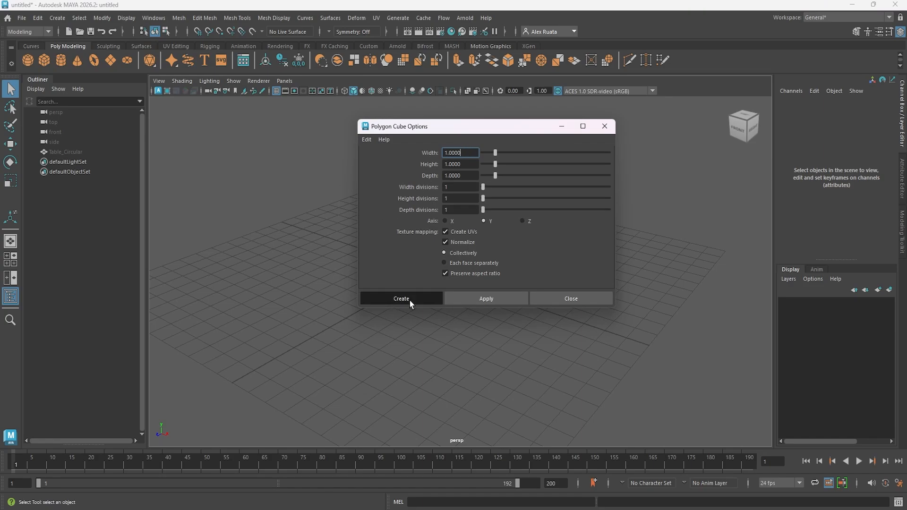
{"action": "mouse_move", "coordinate": [461, 289]}
{"action": "left_mouse_down", "text": "alt"}
{"action": "mouse_move", "coordinate": [462, 272]}
{"action": "mouse_move", "coordinate": [458, 288]}
{"action": "left_mouse_up", "text": "alt"}
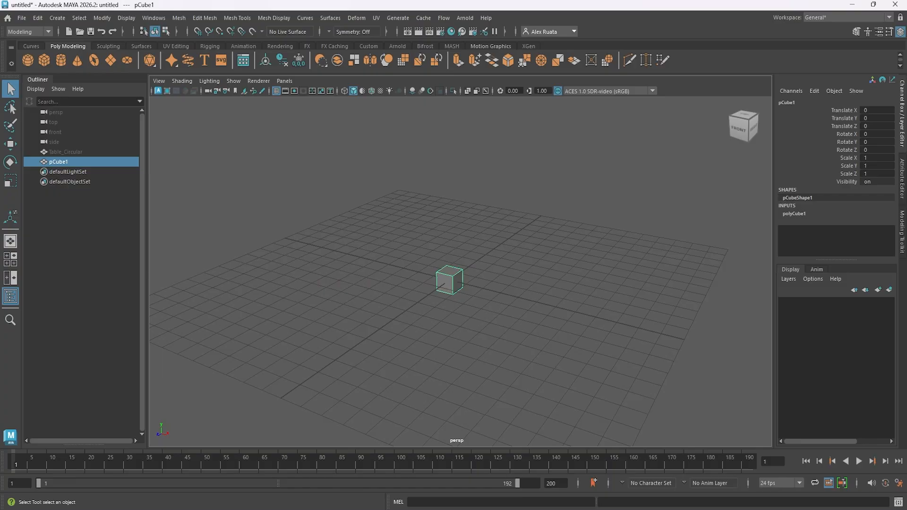
Apply a Bevel to the whole of pCube1 so that all its edges are beveled.
{"action": "left_click", "coordinate": [858, 33]}
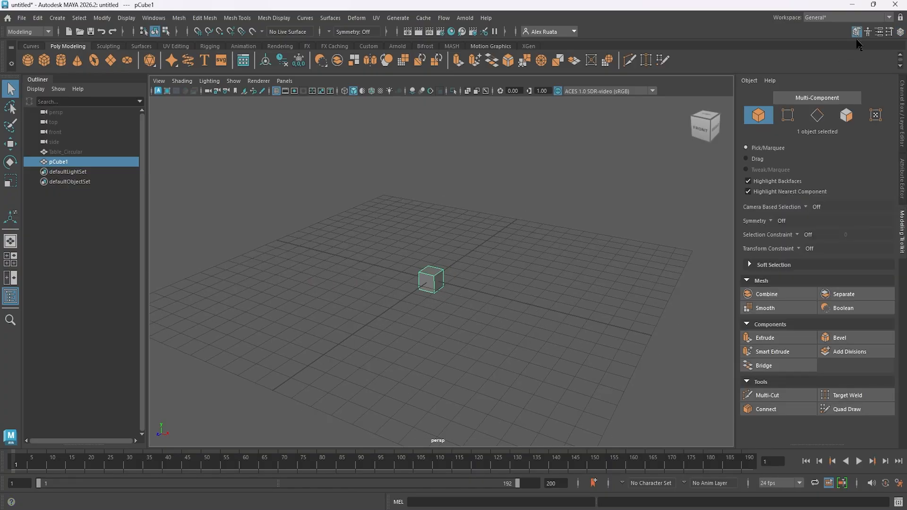
{"action": "left_click", "coordinate": [849, 341]}
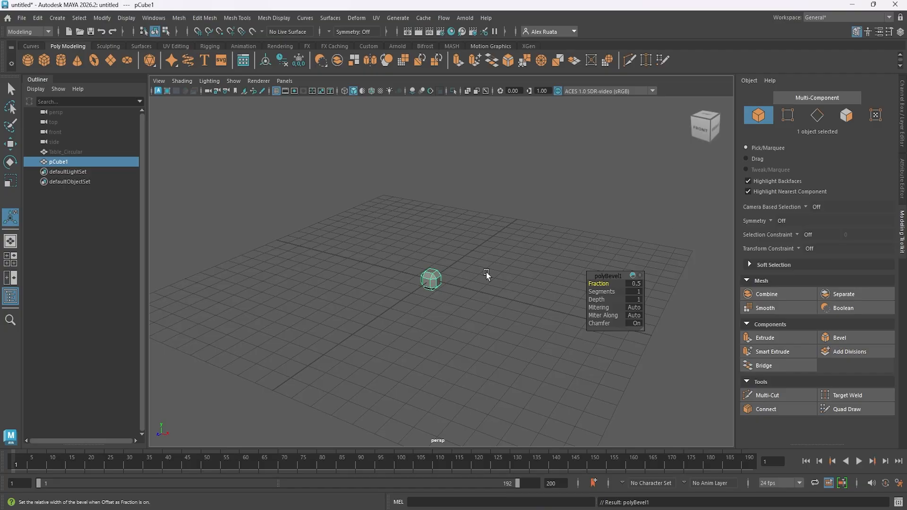
{"action": "middle_click_drag", "start_coordinate": [457, 271], "coordinate": [463, 256], "text": "alt"}
{"action": "right_click_drag", "start_coordinate": [430, 258], "coordinate": [856, 257], "text": "alt"}
{"action": "middle_click_drag", "start_coordinate": [425, 238], "coordinate": [438, 262], "text": "alt"}
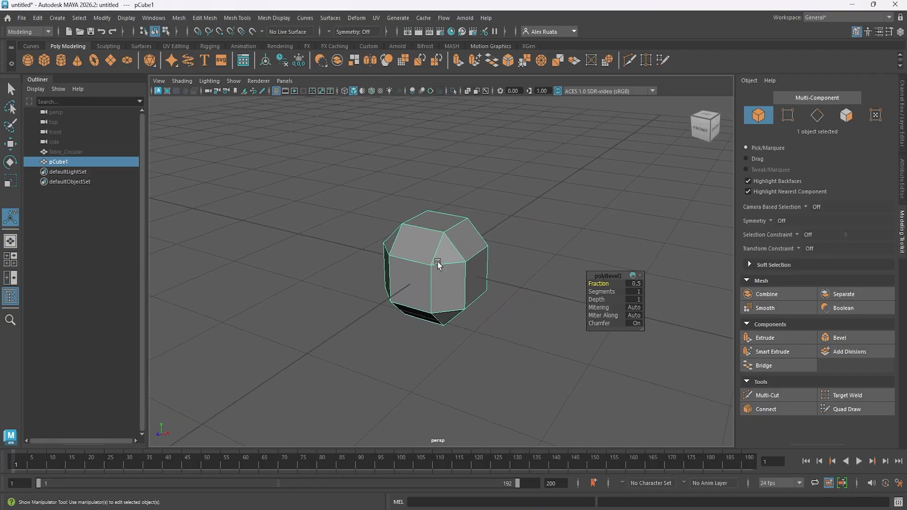
{"action": "left_click_drag", "start_coordinate": [437, 265], "coordinate": [585, 284], "text": "alt"}
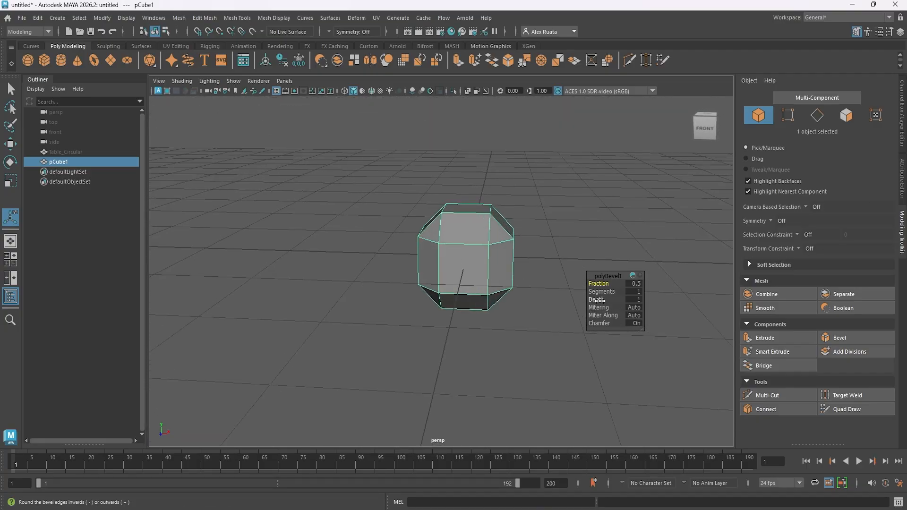
Set the cube bevel's segments to 3 and its fraction to 0.1.
{"action": "left_click", "coordinate": [596, 300]}
{"action": "left_click", "coordinate": [600, 291]}
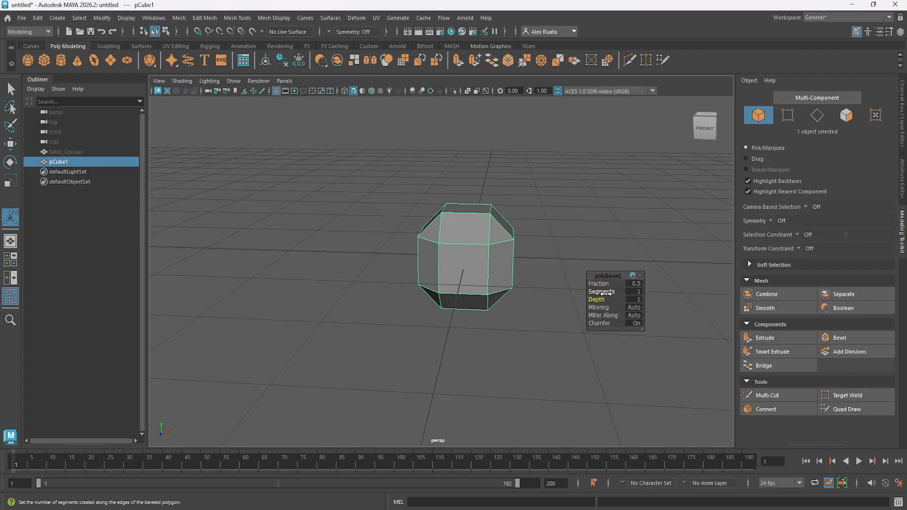
{"action": "middle_click_drag", "start_coordinate": [602, 292], "coordinate": [615, 294]}
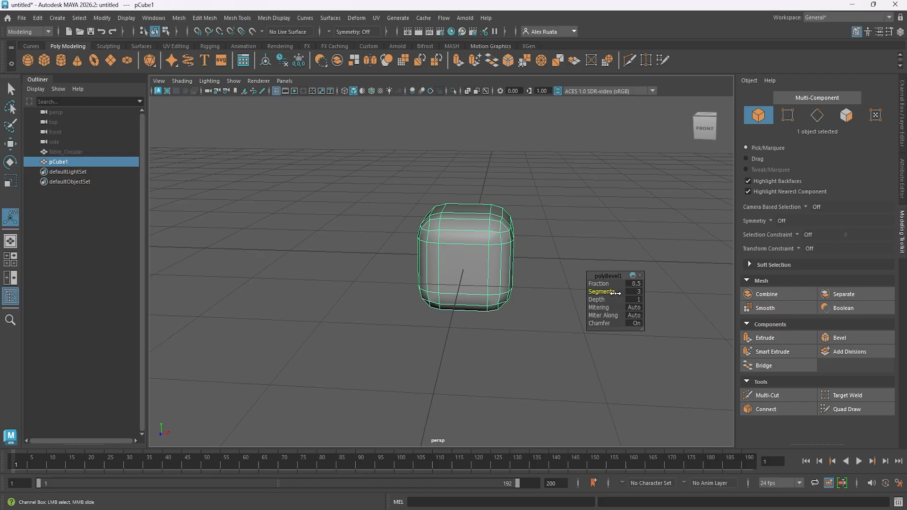
{"action": "left_click_drag", "start_coordinate": [512, 287], "coordinate": [437, 301], "text": "alt"}
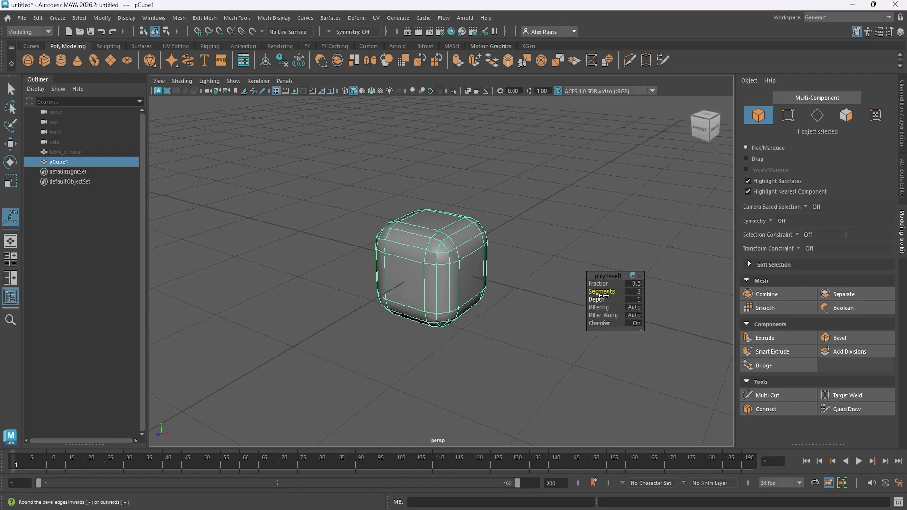
{"action": "middle_click_drag", "start_coordinate": [601, 293], "coordinate": [607, 291]}
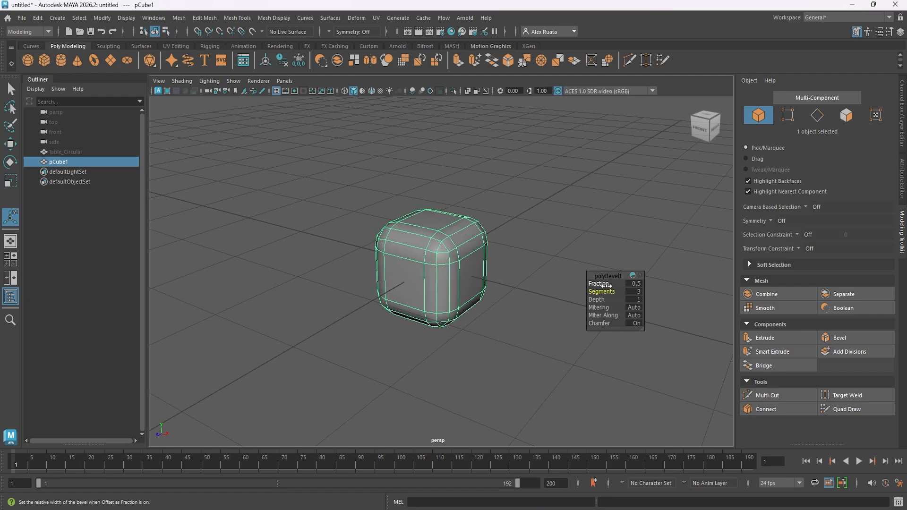
{"action": "middle_click_drag", "start_coordinate": [600, 284], "coordinate": [600, 285]}
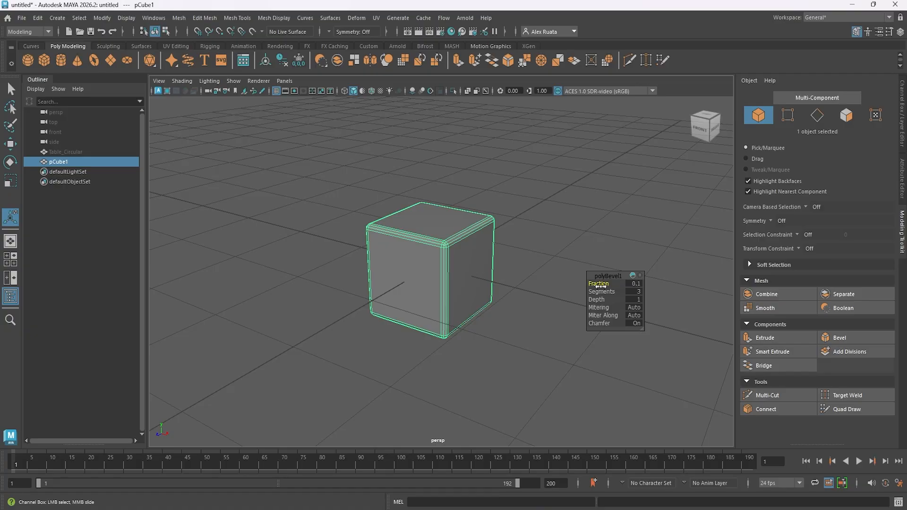
Set the bevel depth to -1 and examine the inward-curved edges and corners of the cube up close.
{"action": "left_click", "coordinate": [596, 299]}
{"action": "mouse_move", "coordinate": [597, 299]}
{"action": "middle_mouse_down"}
{"action": "mouse_move", "coordinate": [580, 302]}
{"action": "mouse_move", "coordinate": [614, 302]}
{"action": "middle_mouse_up"}
{"action": "middle_click_drag", "start_coordinate": [588, 302], "coordinate": [520, 301]}
{"action": "right_click_drag", "start_coordinate": [482, 282], "coordinate": [720, 288], "text": "alt"}
{"action": "middle_click_drag", "start_coordinate": [373, 184], "coordinate": [378, 235], "text": "alt"}
{"action": "left_click_drag", "start_coordinate": [379, 235], "coordinate": [407, 229], "text": "alt"}
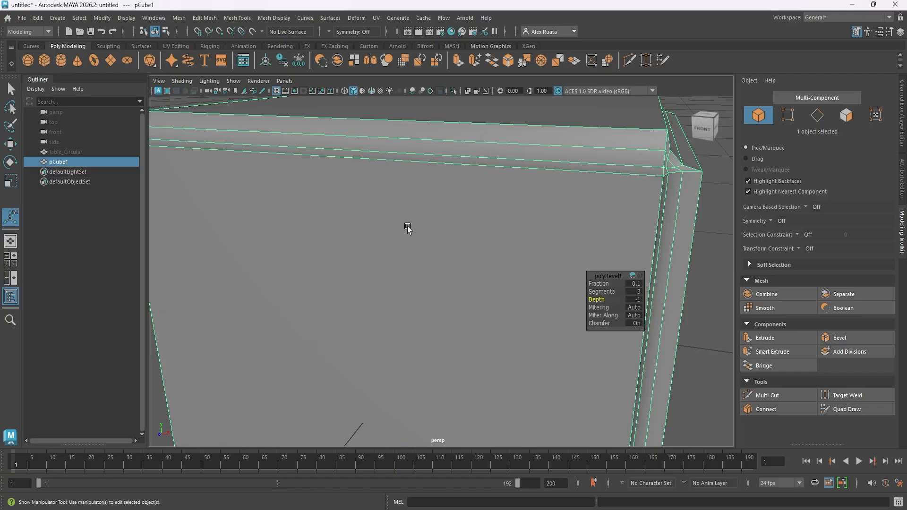
{"action": "middle_click_drag", "start_coordinate": [511, 210], "coordinate": [390, 257], "text": "alt"}
{"action": "left_click_drag", "start_coordinate": [390, 257], "coordinate": [393, 245], "text": "alt"}
{"action": "middle_click_drag", "start_coordinate": [396, 238], "coordinate": [390, 271], "text": "alt"}
{"action": "left_click_drag", "start_coordinate": [391, 271], "coordinate": [396, 279], "text": "alt"}
Set the bevel depth back to 1 so the cube's edges round outwards.
{"action": "middle_click_drag", "start_coordinate": [605, 300], "coordinate": [685, 307]}
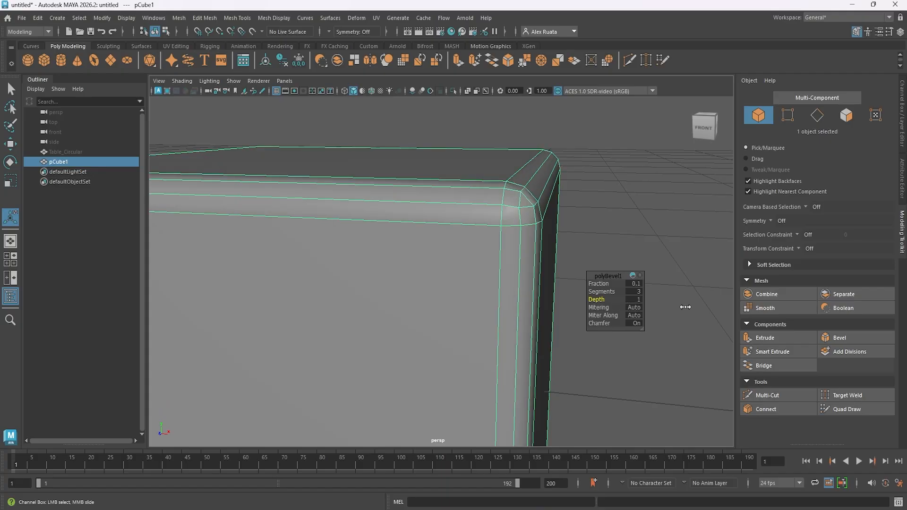
{"action": "right_click_drag", "start_coordinate": [512, 272], "coordinate": [399, 286], "text": "alt"}
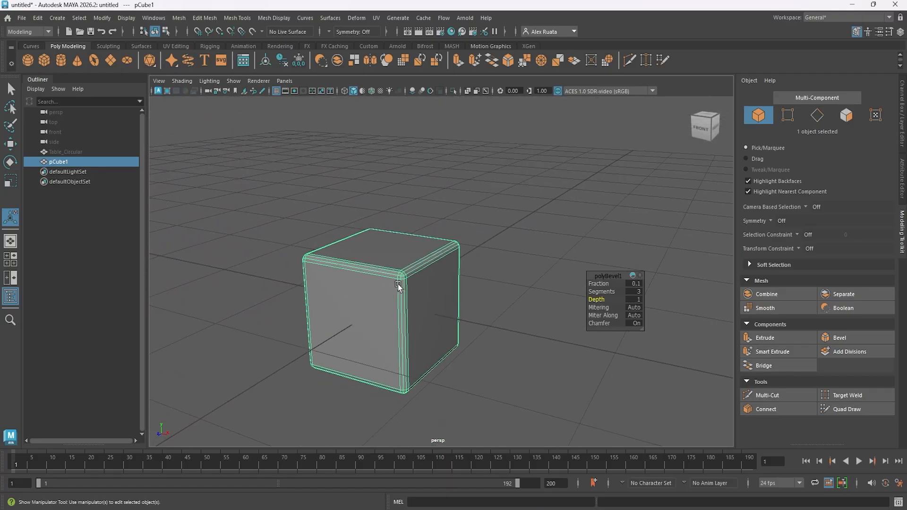
{"action": "middle_click_drag", "start_coordinate": [399, 286], "coordinate": [455, 268], "text": "alt"}
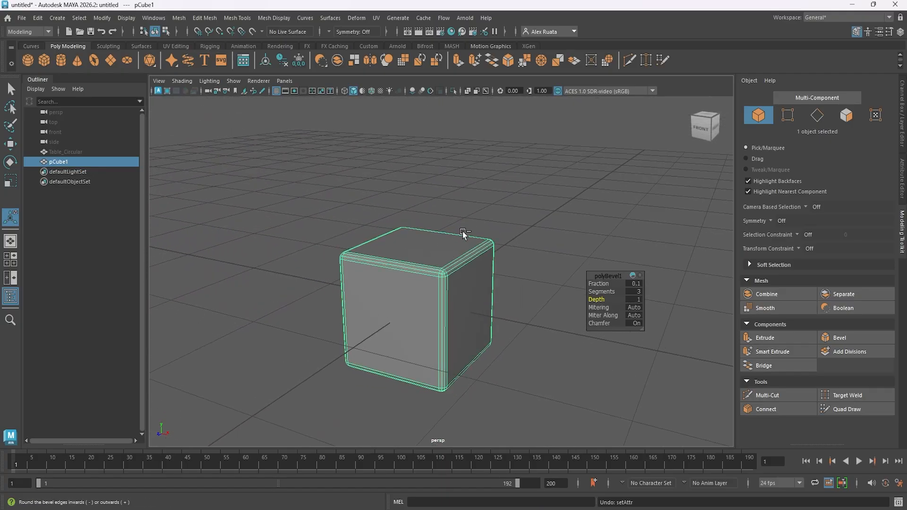
Undo the bevel on the whole cube.
{"action": "key", "text": "ctrl+z"}
{"action": "key", "text": "ctrl+z"}
{"action": "key", "text": "ctrl+z"}
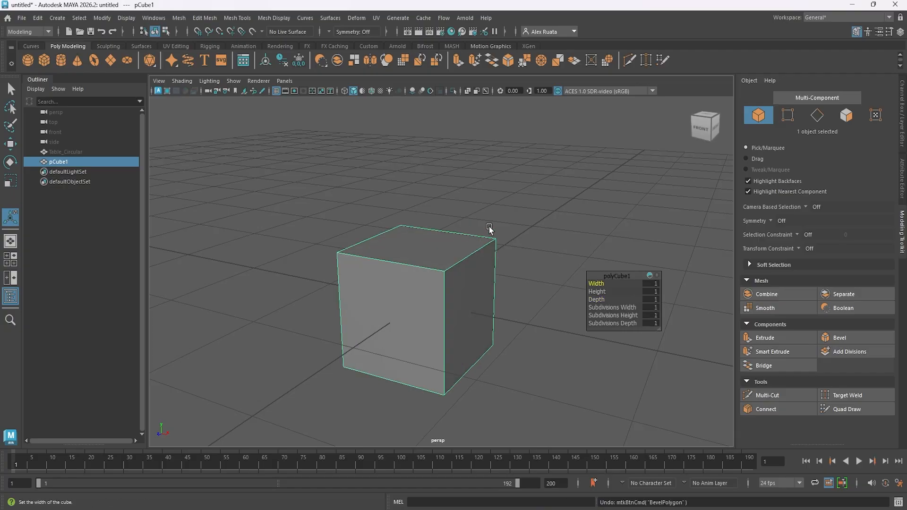
Try a bevel on the cube's front vertical edge and the adjoining top edge, adjust its segments, and undo it.
{"action": "right_click_drag", "start_coordinate": [441, 248], "coordinate": [437, 197]}
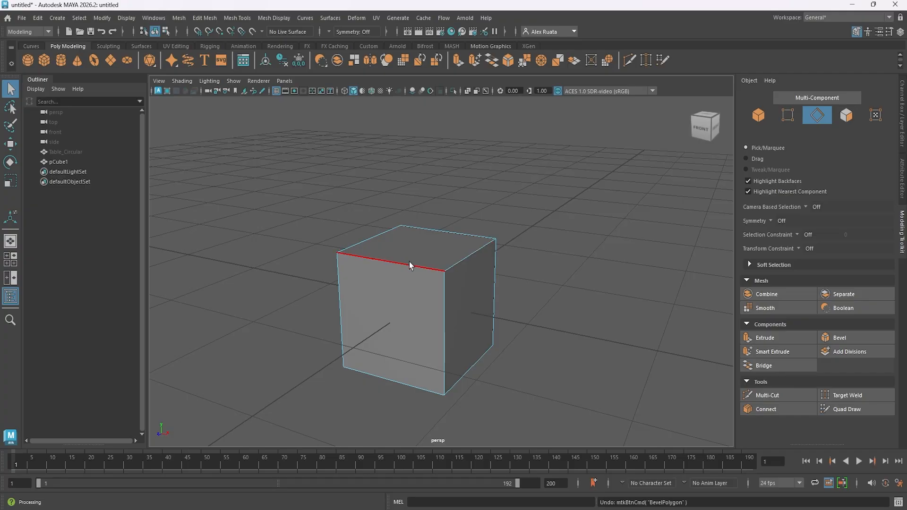
{"action": "left_click", "coordinate": [441, 291]}
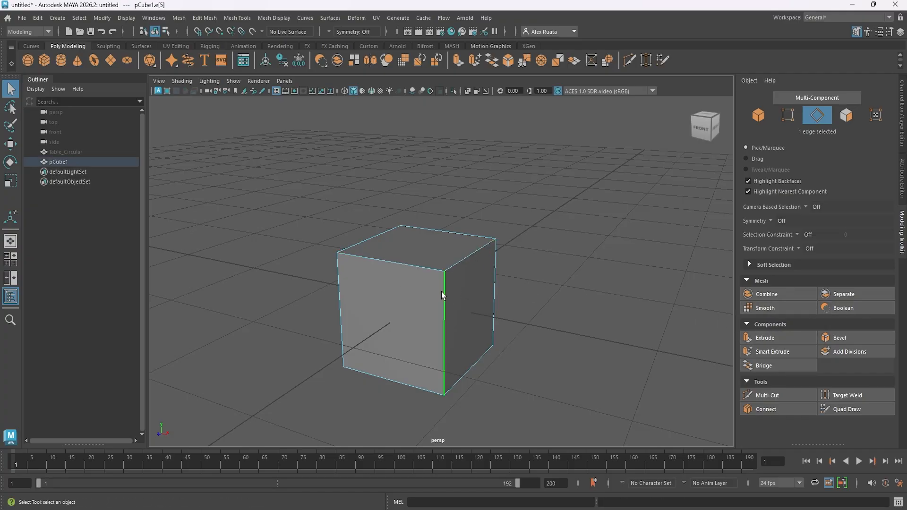
{"action": "left_click", "coordinate": [840, 338]}
{"action": "left_click_drag", "start_coordinate": [449, 296], "coordinate": [387, 293], "text": "alt"}
{"action": "left_click_drag", "start_coordinate": [599, 292], "coordinate": [455, 304]}
{"action": "key", "text": "ctrl+z"}
{"action": "key", "text": "ctrl+z"}
{"action": "key", "text": "ctrl+z"}
{"action": "key", "text": "ctrl+z"}
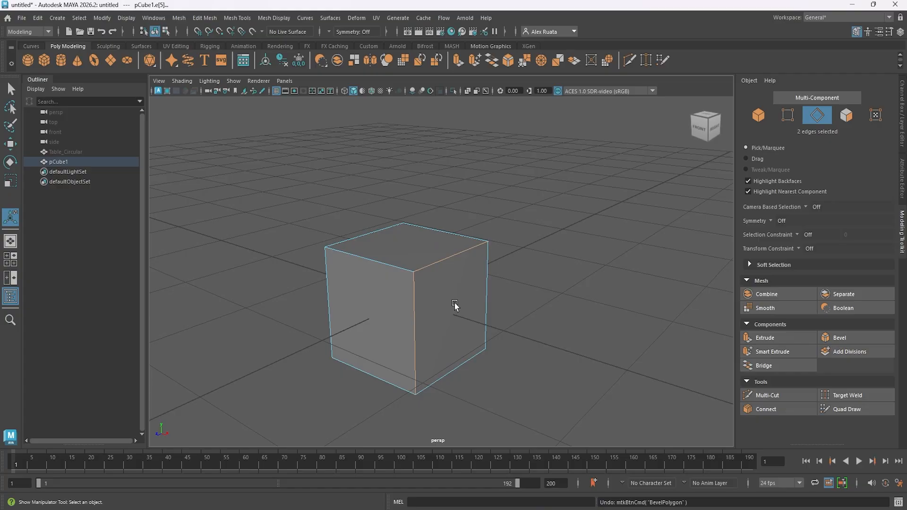
Bevel the cube's top front edge into a rounded, multi-segment edge and return to object selection.
{"action": "left_click", "coordinate": [386, 257]}
{"action": "middle_click_drag", "start_coordinate": [399, 268], "coordinate": [486, 280], "text": "alt"}
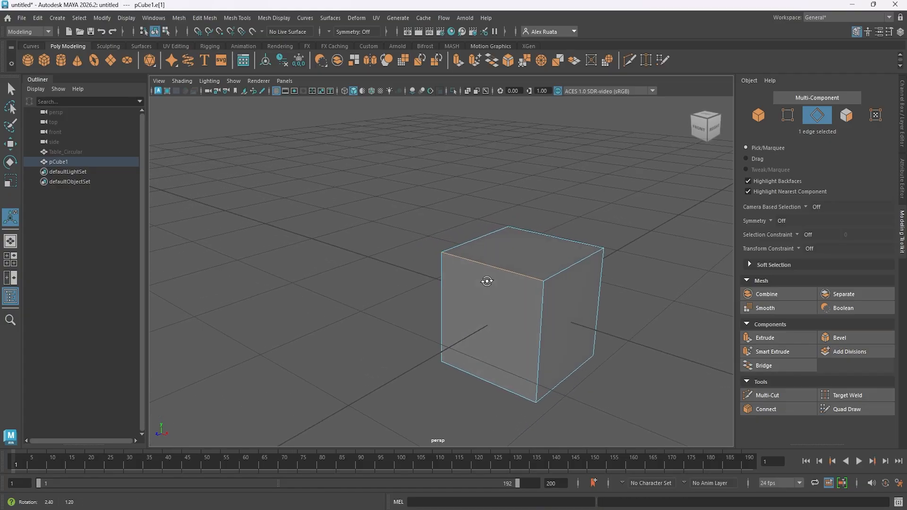
{"action": "left_click_drag", "start_coordinate": [486, 279], "coordinate": [461, 270], "text": "alt"}
{"action": "left_click", "coordinate": [847, 336]}
{"action": "left_click_drag", "start_coordinate": [477, 310], "coordinate": [453, 303], "text": "alt"}
{"action": "middle_click_drag", "start_coordinate": [600, 291], "coordinate": [495, 306]}
{"action": "left_click", "coordinate": [596, 299]}
{"action": "left_click_drag", "start_coordinate": [495, 306], "coordinate": [660, 304]}
{"action": "left_click_drag", "start_coordinate": [604, 284], "coordinate": [471, 276]}
{"action": "key", "text": "F8"}
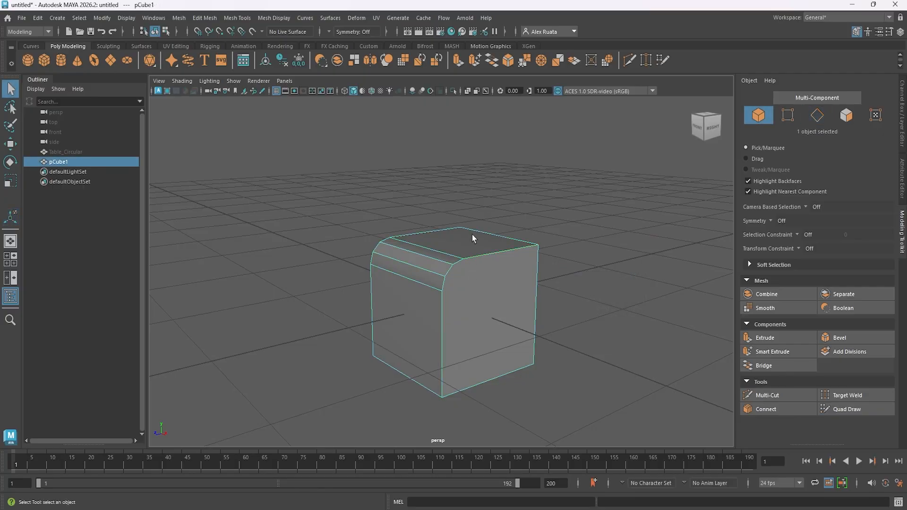
Delete the beveled cube and create a polygon cone in its place.
{"action": "key", "text": "Delete"}
{"action": "left_click", "coordinate": [77, 60]}
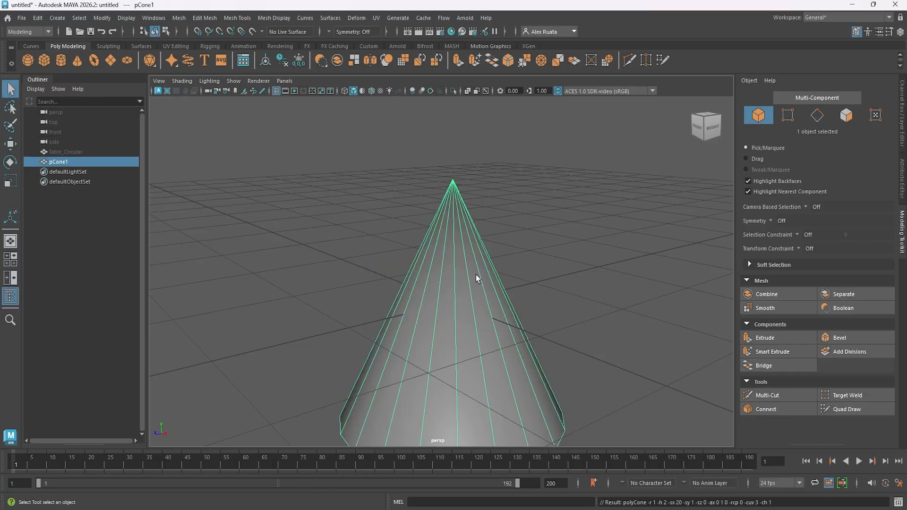
{"action": "middle_click_drag", "start_coordinate": [454, 343], "coordinate": [457, 284], "text": "alt"}
{"action": "left_click_drag", "start_coordinate": [458, 283], "coordinate": [471, 251], "text": "alt"}
Set the Subdivisions Cap of pCone1 to 4.
{"action": "left_click", "coordinate": [900, 32]}
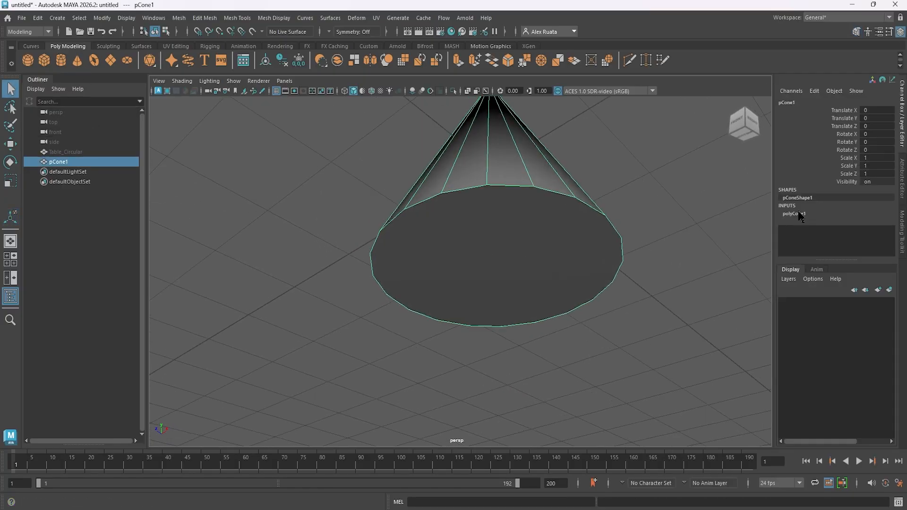
{"action": "left_click", "coordinate": [800, 213]}
{"action": "scroll", "coordinate": [803, 217], "scroll_direction": "down", "scroll_amount": 2}
{"action": "left_click", "coordinate": [858, 229]}
{"action": "type", "text": "4"}
{"action": "key", "text": "Return"}
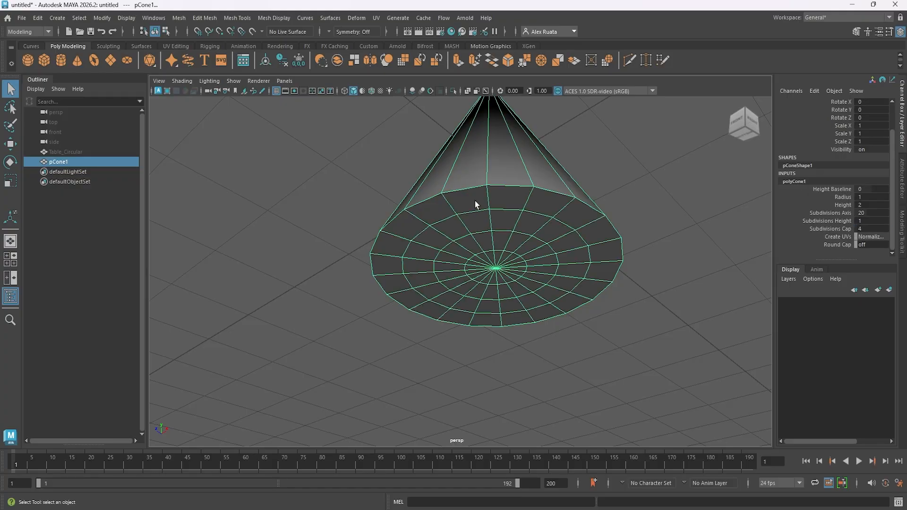
Select the outer edge loop of the cone's base and bevel it with 3 segments.
{"action": "right_click_drag", "start_coordinate": [516, 198], "coordinate": [516, 174]}
{"action": "double_click", "coordinate": [517, 186]}
{"action": "middle_click_drag", "start_coordinate": [518, 186], "coordinate": [496, 191], "text": "alt"}
{"action": "left_click_drag", "start_coordinate": [496, 190], "coordinate": [490, 206], "text": "alt"}
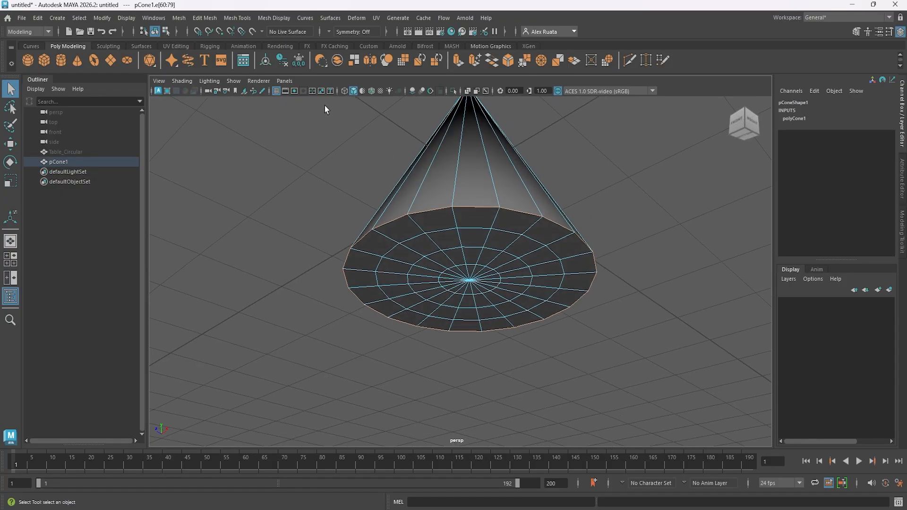
{"action": "left_click", "coordinate": [857, 33]}
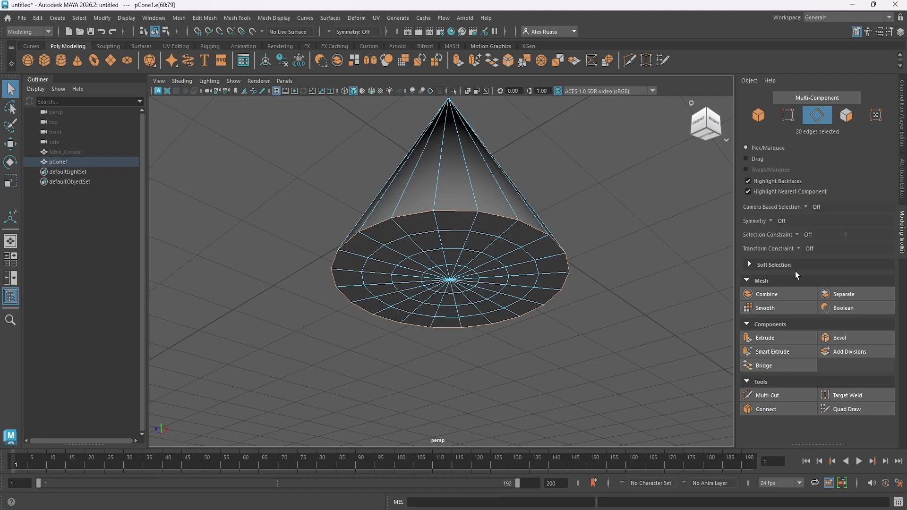
{"action": "left_click", "coordinate": [843, 339]}
{"action": "left_click_drag", "start_coordinate": [538, 208], "coordinate": [490, 259], "text": "alt"}
{"action": "left_click_drag", "start_coordinate": [598, 292], "coordinate": [607, 293]}
{"action": "left_click_drag", "start_coordinate": [519, 239], "coordinate": [515, 259], "text": "alt"}
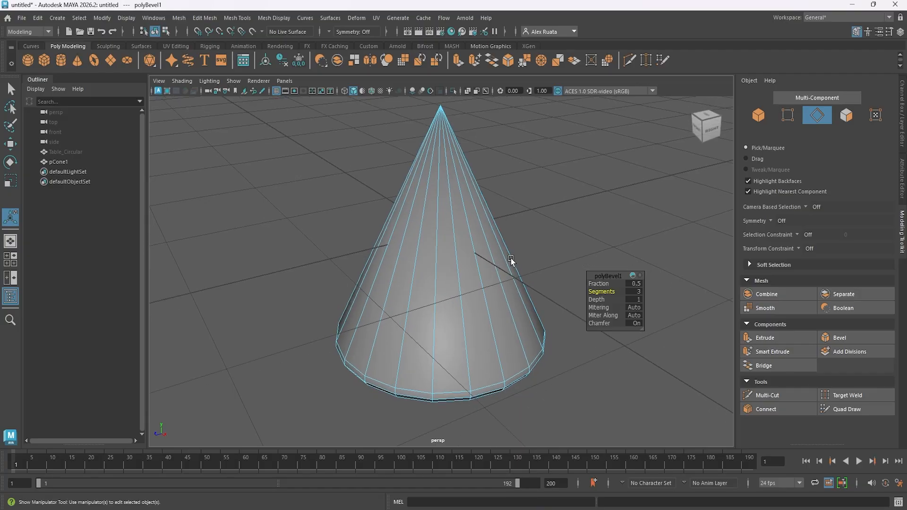
Leave edge editing on the beveled cone and delete pCone1 from the scene.
{"action": "mouse_move", "coordinate": [511, 259]}
{"action": "middle_mouse_down", "text": "alt"}
{"action": "mouse_move", "coordinate": [486, 247]}
{"action": "mouse_move", "coordinate": [506, 268]}
{"action": "mouse_move", "coordinate": [505, 248]}
{"action": "middle_mouse_up", "text": "alt"}
{"action": "left_click_drag", "start_coordinate": [506, 248], "coordinate": [483, 259], "text": "alt"}
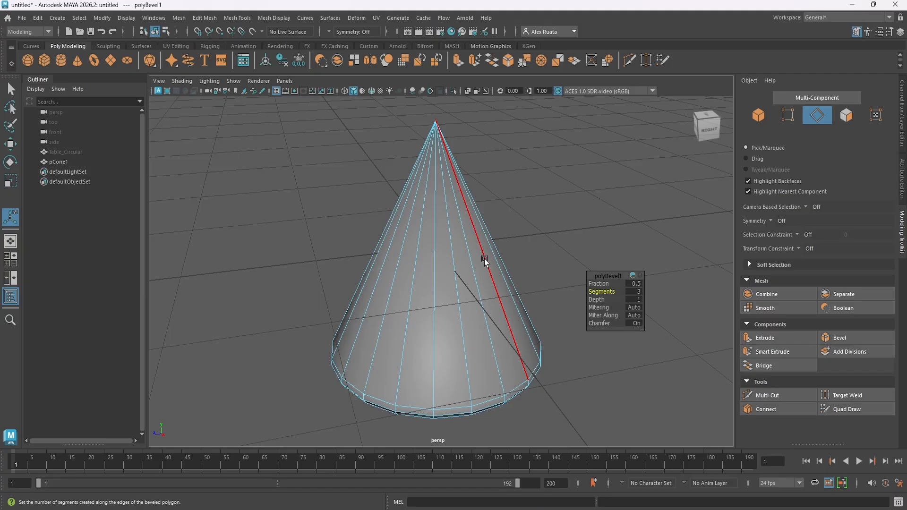
{"action": "left_click_drag", "start_coordinate": [484, 259], "coordinate": [399, 321], "text": "alt"}
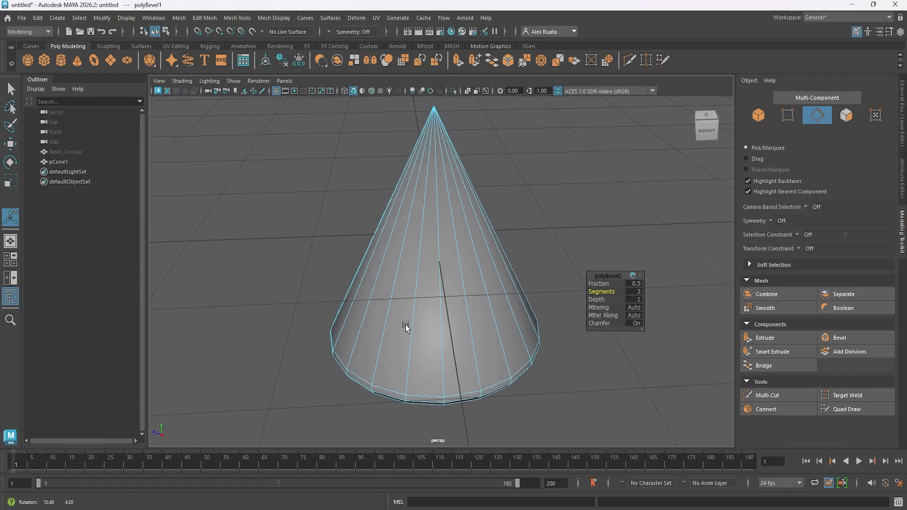
{"action": "left_click_drag", "start_coordinate": [406, 324], "coordinate": [406, 325], "text": "alt"}
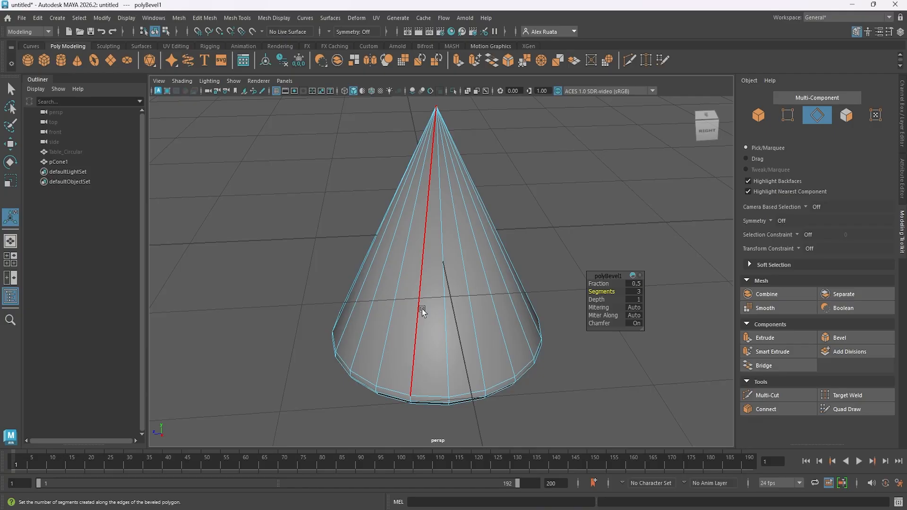
{"action": "left_click", "coordinate": [154, 195]}
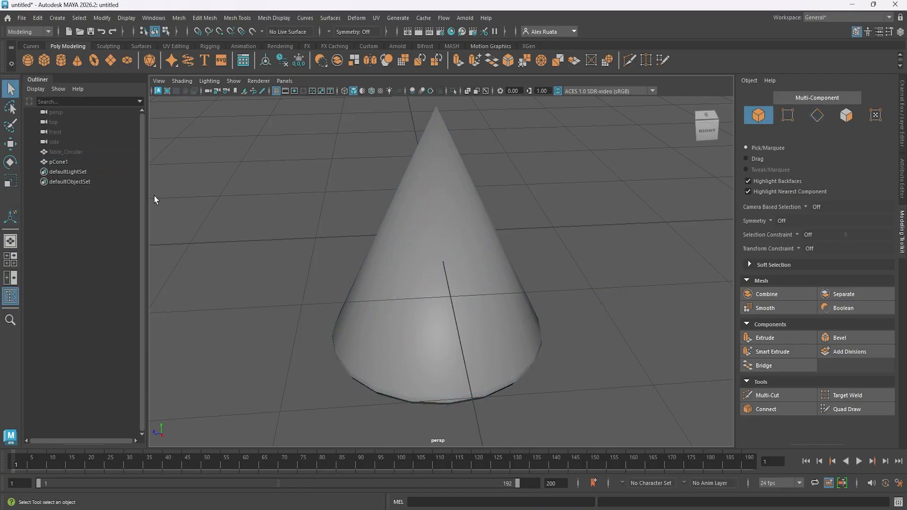
{"action": "left_click", "coordinate": [71, 162]}
{"action": "key", "text": "Delete"}
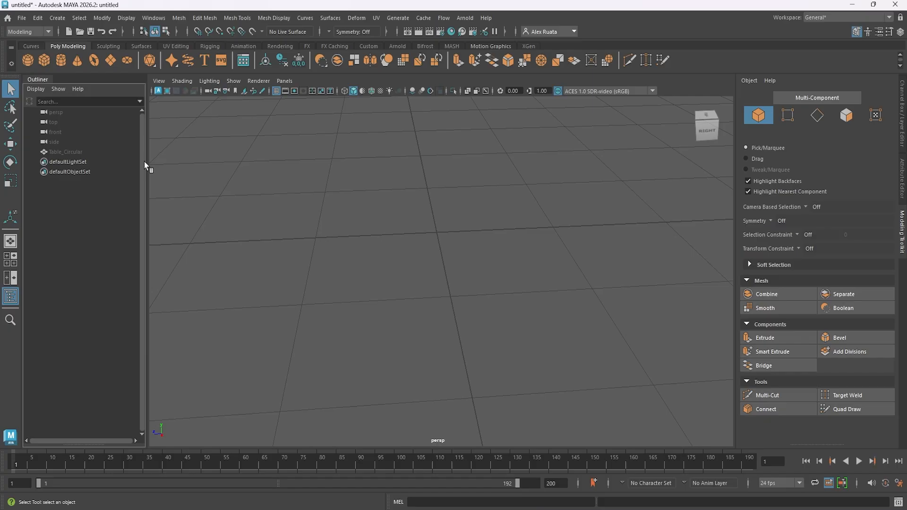
Select the hidden Table_Circular object, show it and frame it in the viewport.
{"action": "left_click", "coordinate": [86, 153]}
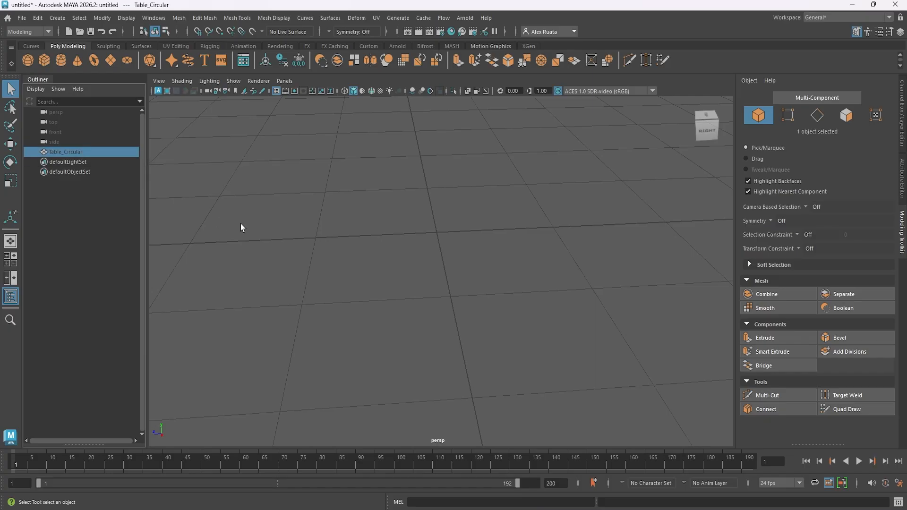
{"action": "key", "text": "f"}
{"action": "left_click_drag", "start_coordinate": [367, 220], "coordinate": [373, 279], "text": "alt"}
{"action": "left_click_drag", "start_coordinate": [335, 241], "coordinate": [345, 254], "text": "alt"}
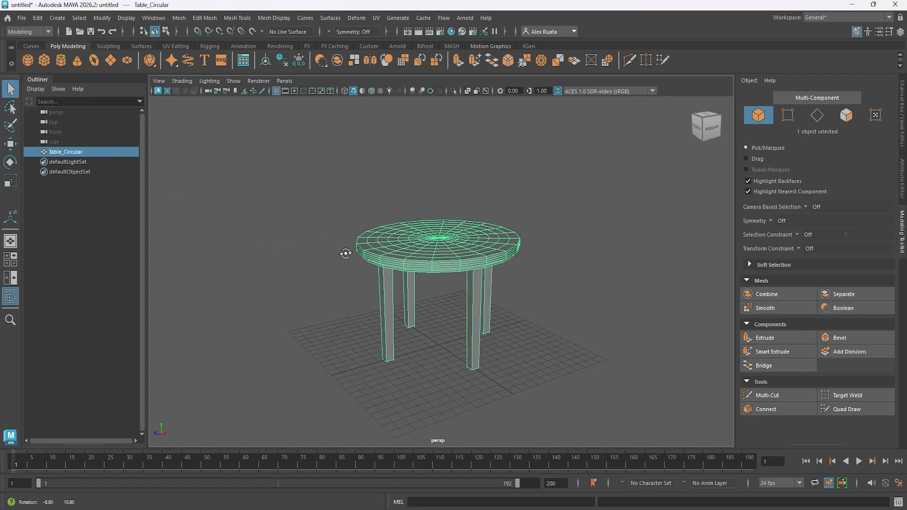
Bevel the whole Table_Circular object with 3 segments.
{"action": "left_click", "coordinate": [834, 337]}
{"action": "scroll", "coordinate": [551, 298], "scroll_direction": "up", "scroll_amount": 5}
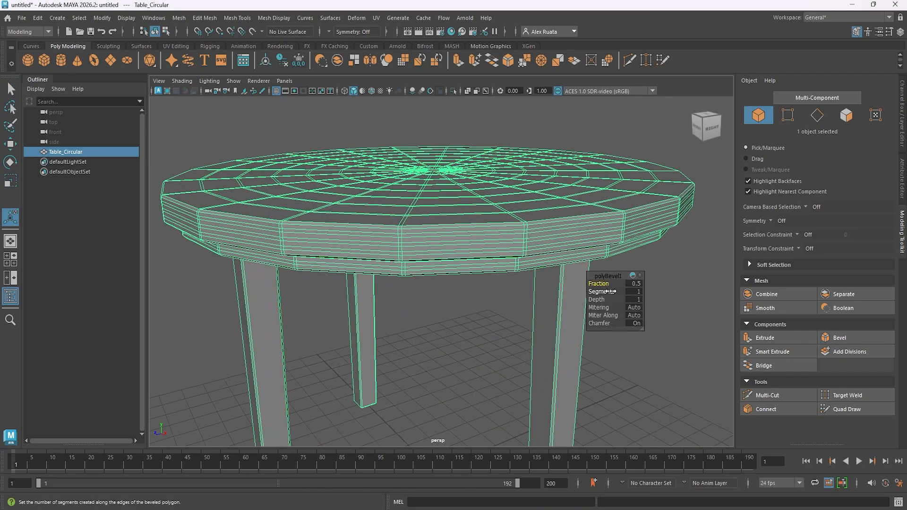
{"action": "left_click_drag", "start_coordinate": [635, 292], "coordinate": [637, 296]}
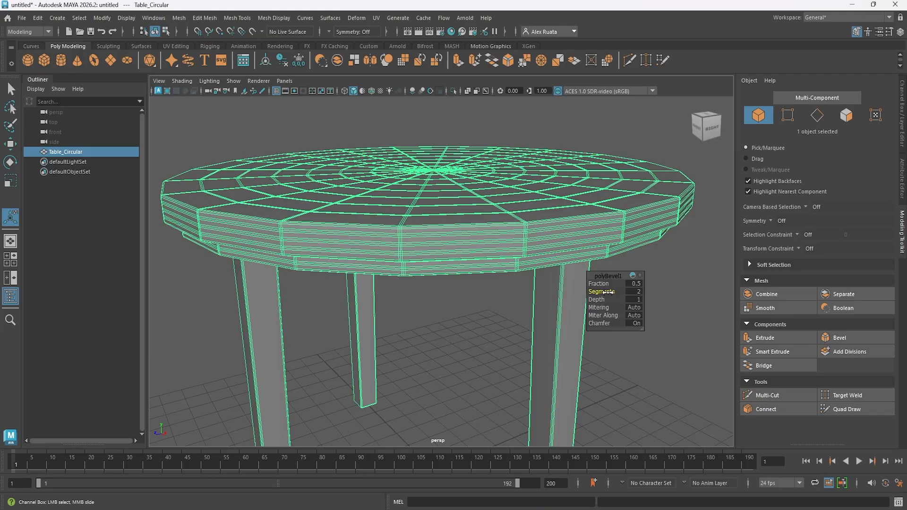
{"action": "middle_click_drag", "start_coordinate": [535, 245], "coordinate": [615, 250]}
{"action": "left_click_drag", "start_coordinate": [615, 250], "coordinate": [546, 246], "text": "alt"}
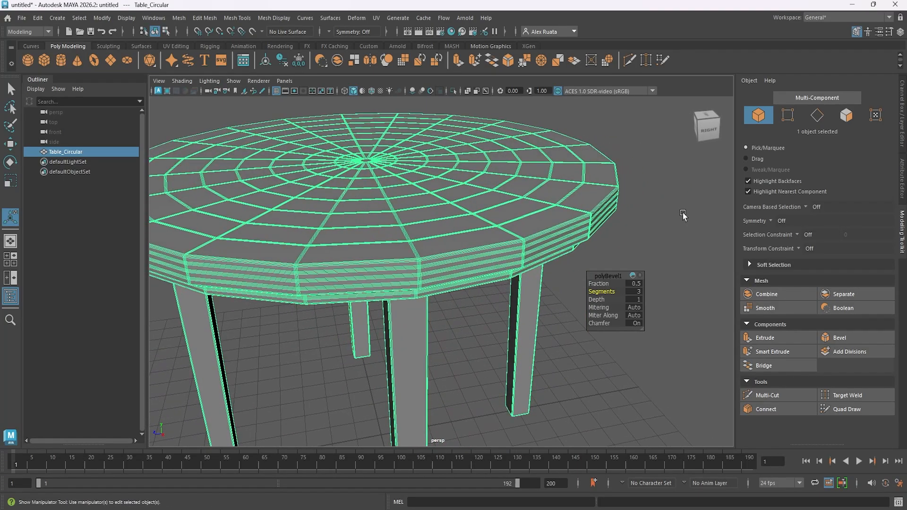
Deselect the circular table and examine its beveled tabletop and legs from several sides.
{"action": "left_click", "coordinate": [682, 212]}
{"action": "right_click_drag", "start_coordinate": [595, 197], "coordinate": [626, 182]}
{"action": "key", "text": "q"}
{"action": "left_click_drag", "start_coordinate": [634, 261], "coordinate": [537, 247], "text": "alt"}
{"action": "left_click_drag", "start_coordinate": [474, 270], "coordinate": [636, 261], "text": "alt"}
{"action": "right_click_drag", "start_coordinate": [599, 261], "coordinate": [641, 241], "text": "alt"}
{"action": "middle_click_drag", "start_coordinate": [641, 241], "coordinate": [529, 302], "text": "alt"}
{"action": "right_click_drag", "start_coordinate": [529, 302], "coordinate": [371, 321], "text": "alt"}
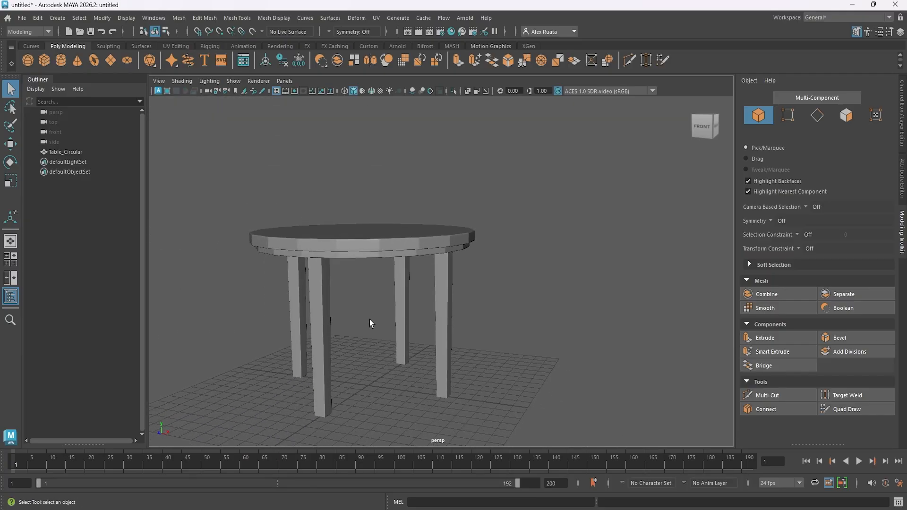
{"action": "left_click_drag", "start_coordinate": [371, 321], "coordinate": [411, 274], "text": "alt"}
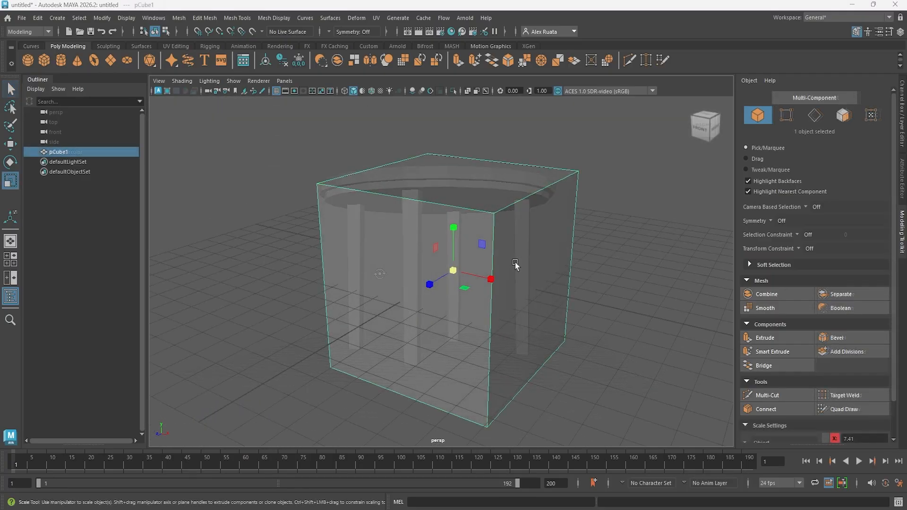
Bevel the top right edge of pCube1 with 2 segments.
{"action": "mouse_move", "coordinate": [445, 211]}
{"action": "right_mouse_down"}
{"action": "mouse_move", "coordinate": [440, 194]}
{"action": "mouse_move", "coordinate": [431, 202]}
{"action": "right_mouse_up"}
{"action": "left_click", "coordinate": [425, 202]}
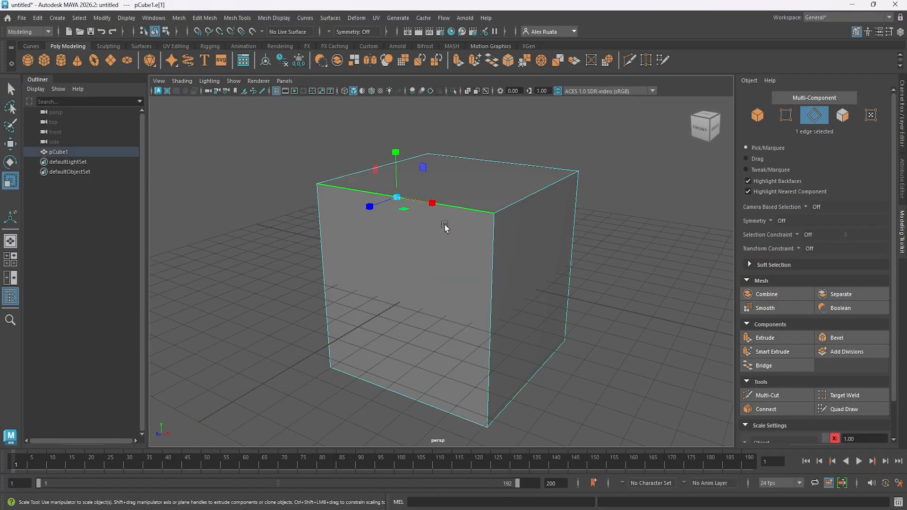
{"action": "left_click_drag", "start_coordinate": [444, 225], "coordinate": [427, 249], "text": "alt"}
{"action": "left_click", "coordinate": [498, 219]}
{"action": "mouse_move", "coordinate": [498, 224]}
{"action": "left_mouse_down", "text": "alt"}
{"action": "mouse_move", "coordinate": [468, 227]}
{"action": "mouse_move", "coordinate": [482, 226]}
{"action": "left_mouse_up", "text": "alt"}
{"action": "left_click", "coordinate": [837, 344]}
{"action": "left_click_drag", "start_coordinate": [539, 291], "coordinate": [544, 285], "text": "alt"}
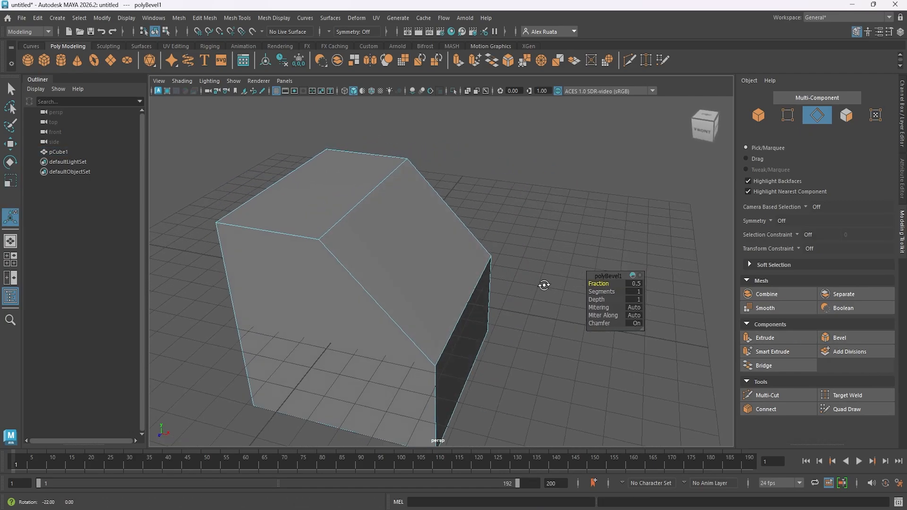
{"action": "mouse_move", "coordinate": [601, 292]}
{"action": "left_mouse_down"}
{"action": "mouse_move", "coordinate": [636, 293]}
{"action": "mouse_move", "coordinate": [609, 292]}
{"action": "left_mouse_up"}
{"action": "middle_click_drag", "start_coordinate": [426, 259], "coordinate": [450, 285], "text": "alt"}
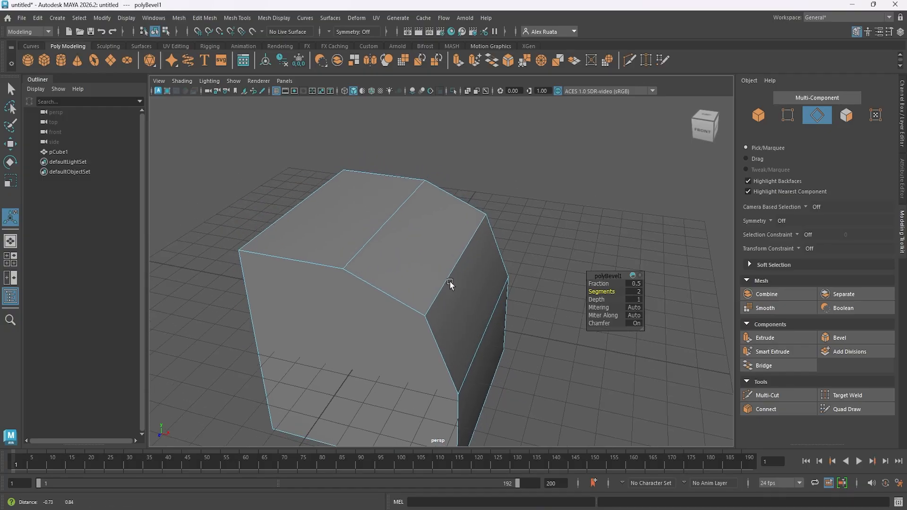
{"action": "left_click_drag", "start_coordinate": [449, 285], "coordinate": [482, 271], "text": "alt"}
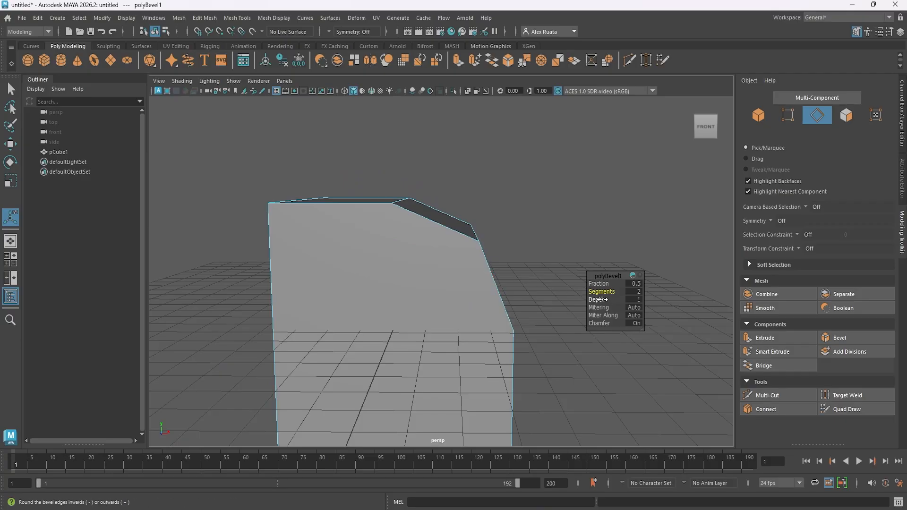
Undo the bevel on the cube's edge and look up the Bevel command among the mesh editing commands.
{"action": "left_click", "coordinate": [435, 271]}
{"action": "key", "text": "ctrl+z"}
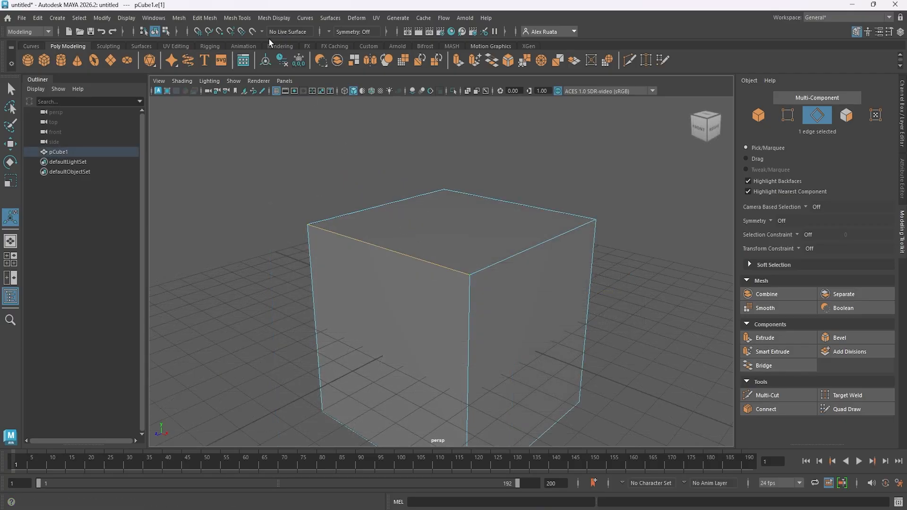
{"action": "left_click", "coordinate": [208, 22]}
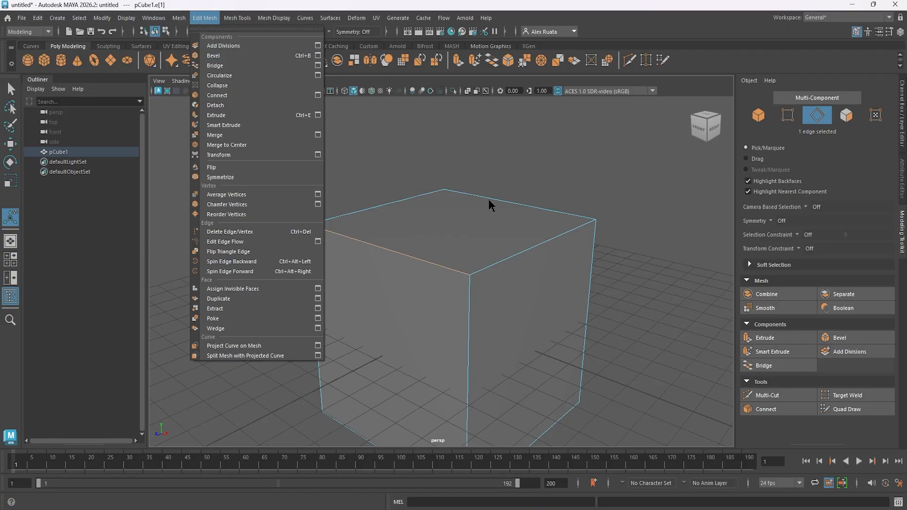
{"action": "left_click", "coordinate": [506, 248]}
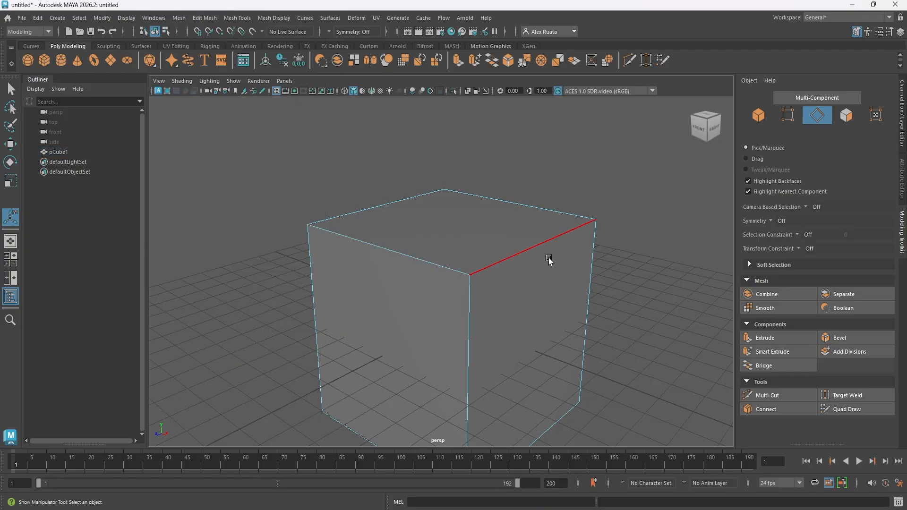
Try a single-segment bevel on the cube's top back edge and undo it.
{"action": "left_click", "coordinate": [543, 208]}
{"action": "left_click_drag", "start_coordinate": [542, 209], "coordinate": [391, 239], "text": "alt"}
{"action": "key", "text": "ctrl+b"}
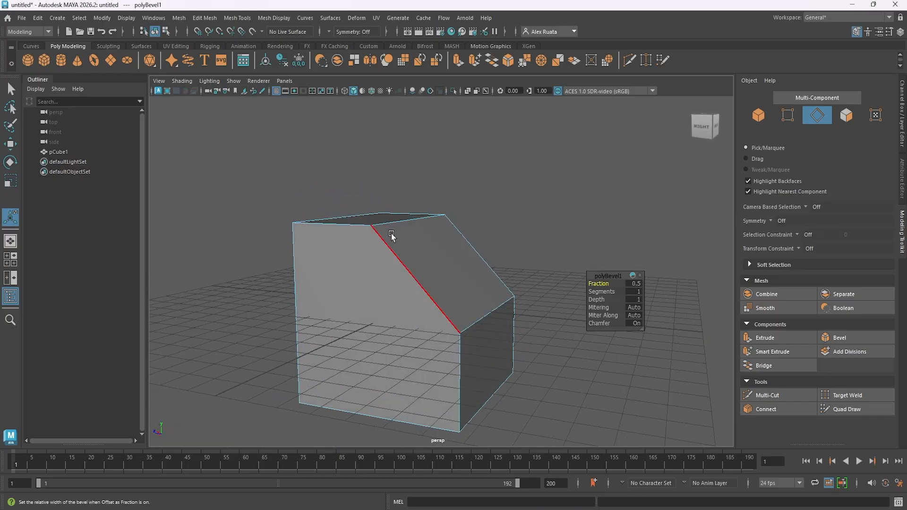
{"action": "key", "text": "ctrl+z"}
Select the whole cube as an object and bevel all its edges with 2 segments.
{"action": "right_click_drag", "start_coordinate": [393, 242], "coordinate": [423, 231]}
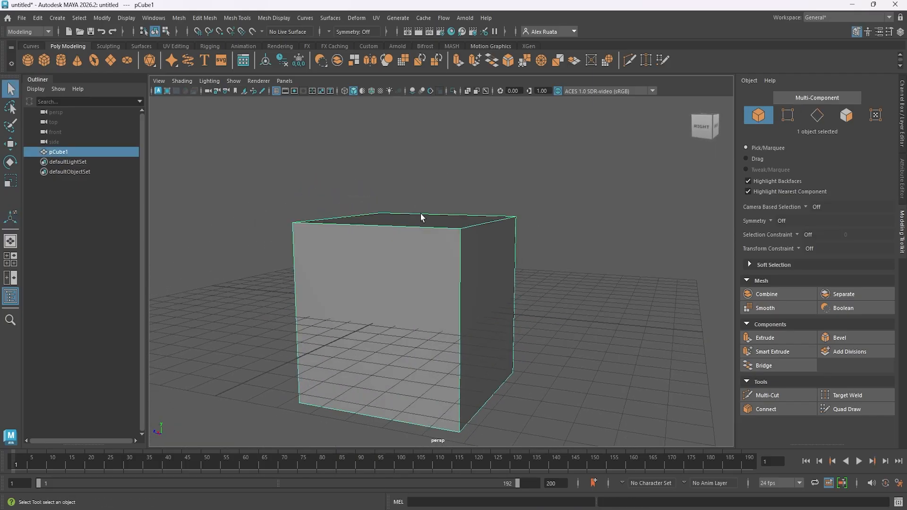
{"action": "key", "text": "ctrl+b"}
{"action": "left_click_drag", "start_coordinate": [420, 215], "coordinate": [609, 295], "text": "alt"}
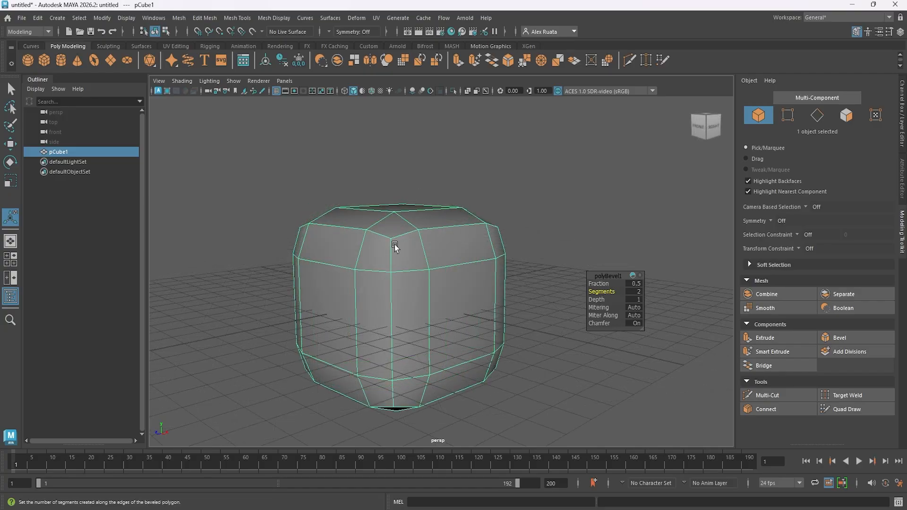
Select several edge loops running around the upper and lower parts of the beveled cube.
{"action": "middle_click_drag", "start_coordinate": [395, 256], "coordinate": [433, 239], "text": "alt"}
{"action": "right_click_drag", "start_coordinate": [438, 242], "coordinate": [438, 198]}
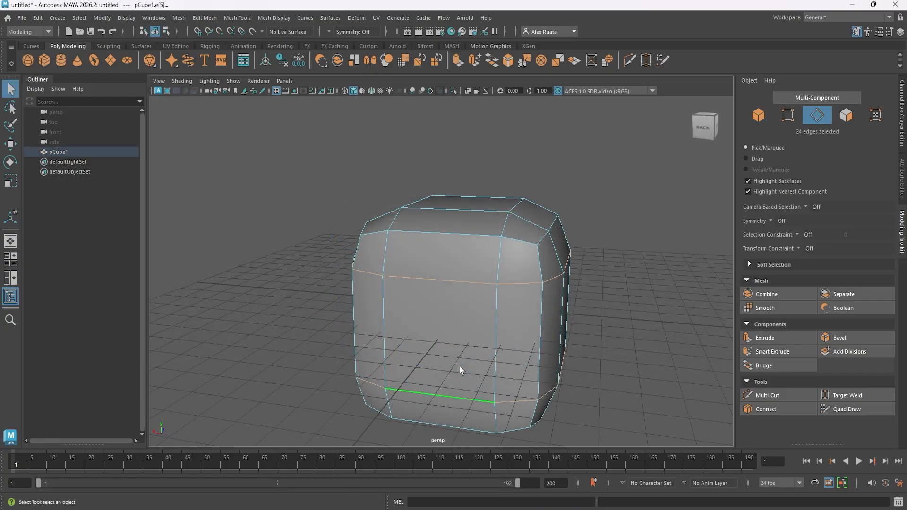
{"action": "left_click_drag", "start_coordinate": [496, 339], "coordinate": [332, 318], "text": "alt"}
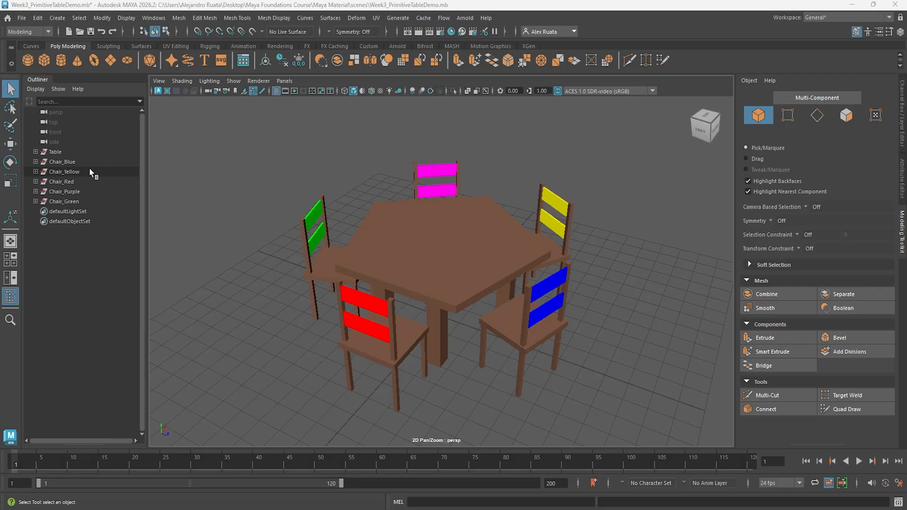
Hide the five chair groups, from Chair_Blue to Chair_Green, in the Week3_PrimitiveTableDemo scene.
{"action": "left_click", "coordinate": [75, 161]}
{"action": "left_click", "coordinate": [77, 197], "text": "shift"}
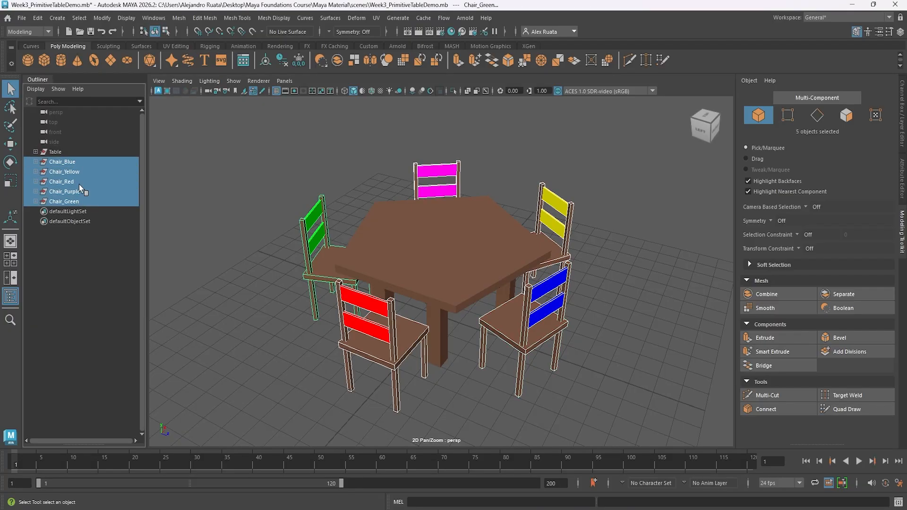
{"action": "key", "text": "ctrl+h"}
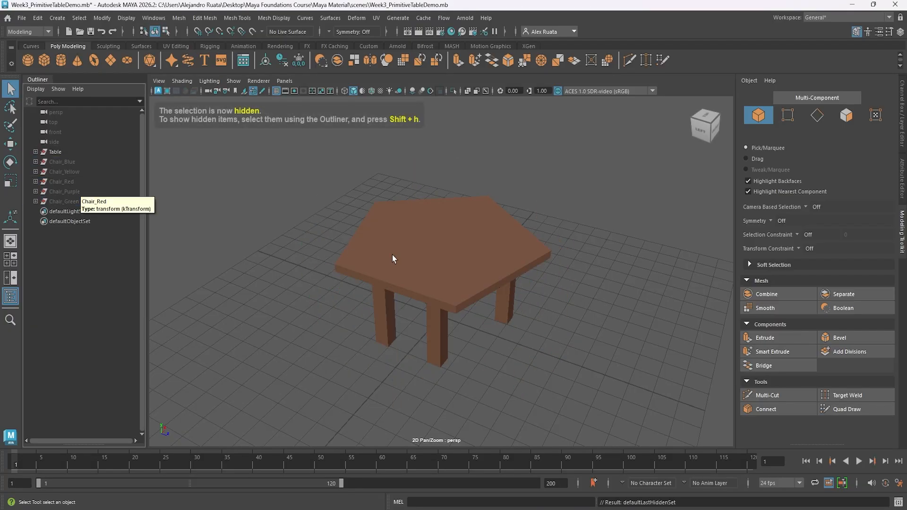
Inspect the table's geometry in wireframe display and return to shaded display.
{"action": "mouse_move", "coordinate": [406, 271]}
{"action": "left_mouse_down", "text": "alt"}
{"action": "mouse_move", "coordinate": [410, 224]}
{"action": "mouse_move", "coordinate": [432, 259]}
{"action": "mouse_move", "coordinate": [425, 262]}
{"action": "left_mouse_up", "text": "alt"}
{"action": "left_click", "coordinate": [344, 91]}
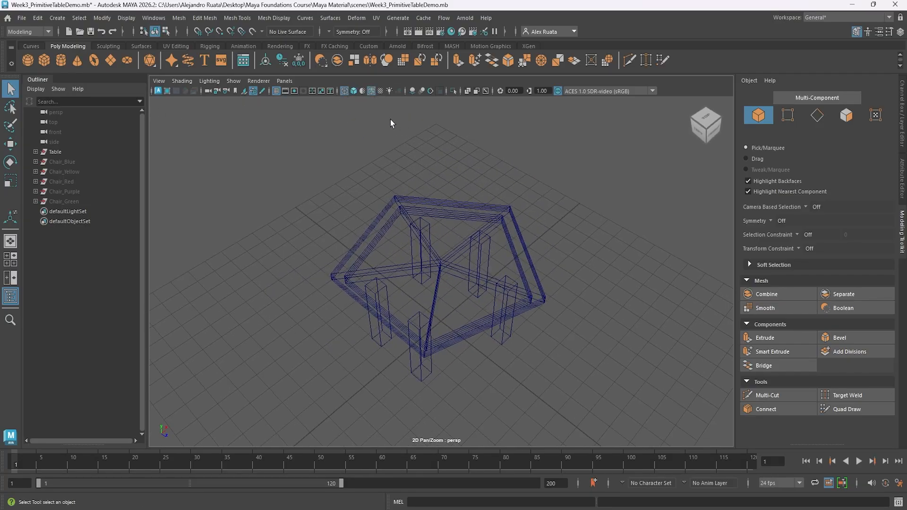
{"action": "left_click", "coordinate": [354, 91]}
{"action": "left_click_drag", "start_coordinate": [405, 187], "coordinate": [436, 255], "text": "alt"}
Try beveling the tabletop and all the other table parts together with 1 segment, and undo the bevel.
{"action": "left_click_drag", "start_coordinate": [313, 196], "coordinate": [588, 392]}
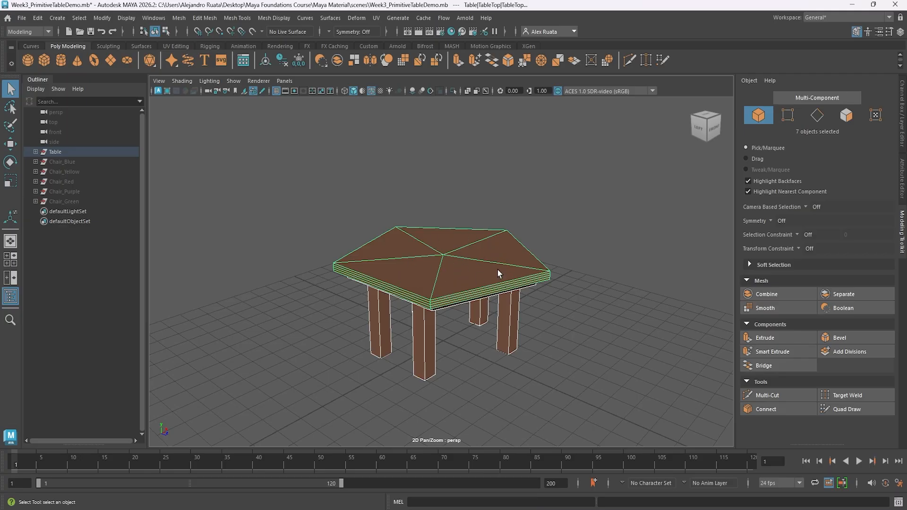
{"action": "left_click", "coordinate": [844, 336]}
{"action": "scroll", "coordinate": [532, 341], "scroll_direction": "up", "scroll_amount": 5}
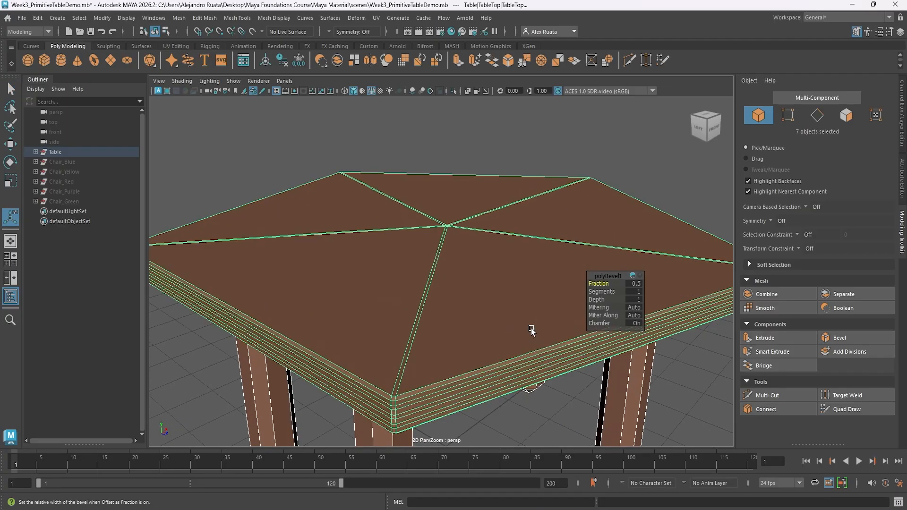
{"action": "left_click_drag", "start_coordinate": [483, 260], "coordinate": [353, 284], "text": "alt"}
{"action": "key", "text": "ctrl+z"}
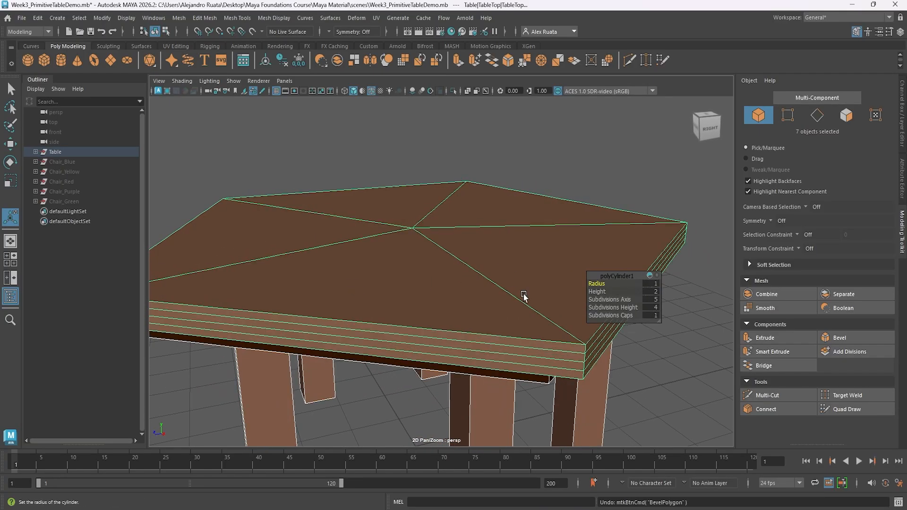
Select the edge loops running around the upper and lower rims of the tabletop.
{"action": "middle_click_drag", "start_coordinate": [428, 289], "coordinate": [475, 291], "text": "alt"}
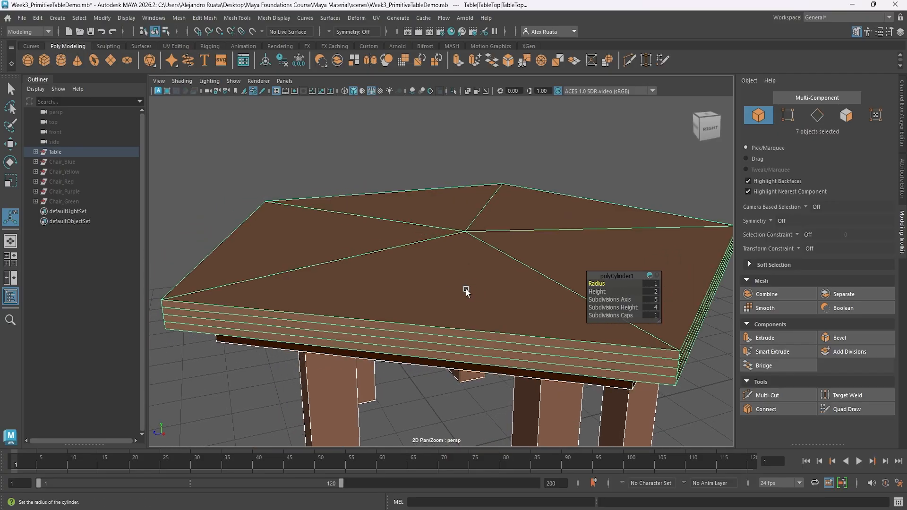
{"action": "left_click_drag", "start_coordinate": [467, 292], "coordinate": [495, 283], "text": "alt"}
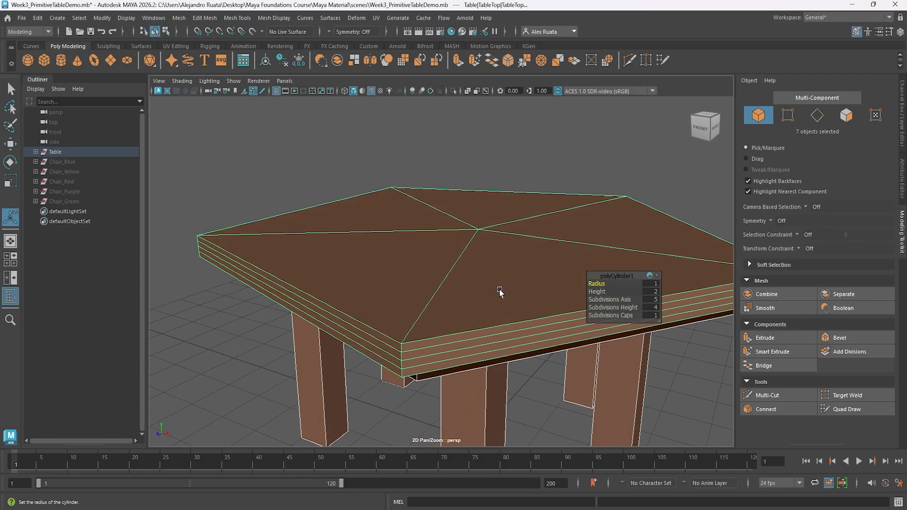
{"action": "right_click_drag", "start_coordinate": [501, 290], "coordinate": [503, 236]}
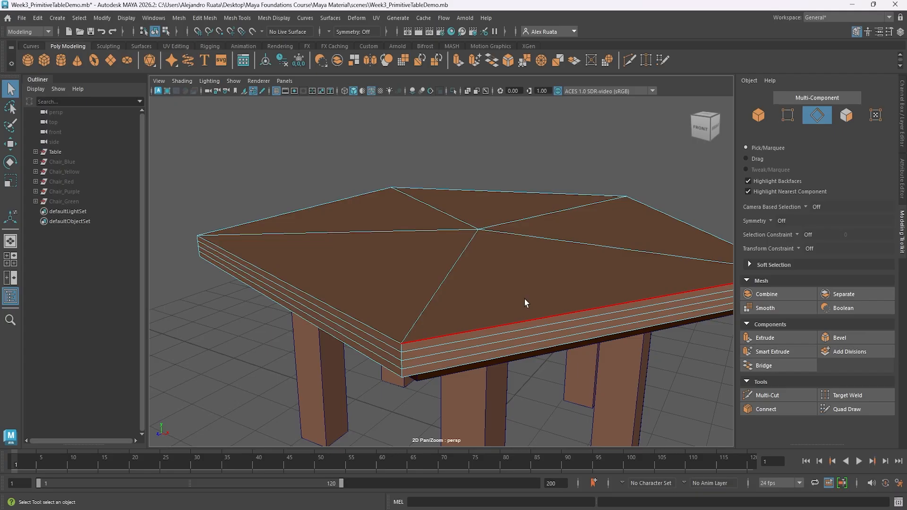
{"action": "double_click", "coordinate": [526, 310]}
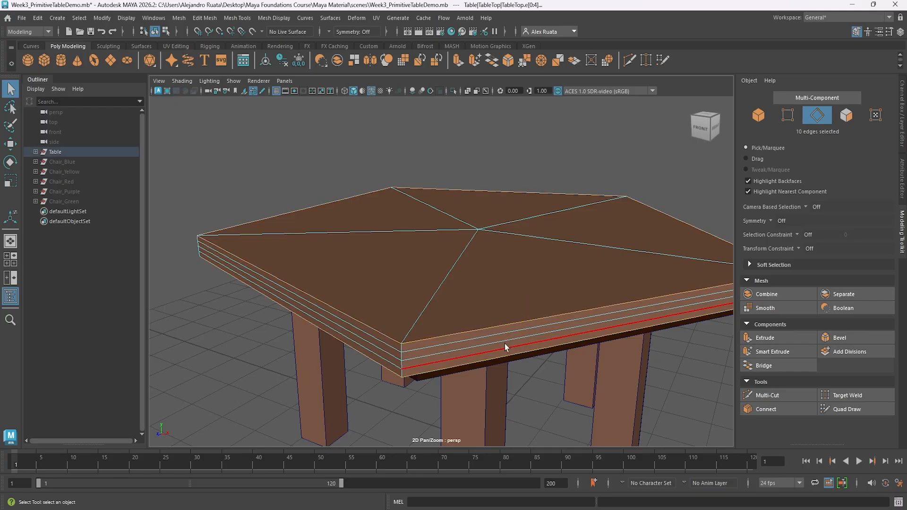
{"action": "mouse_move", "coordinate": [504, 347]}
{"action": "left_mouse_down", "text": "alt"}
{"action": "mouse_move", "coordinate": [469, 329]}
{"action": "mouse_move", "coordinate": [505, 336]}
{"action": "left_mouse_up", "text": "alt"}
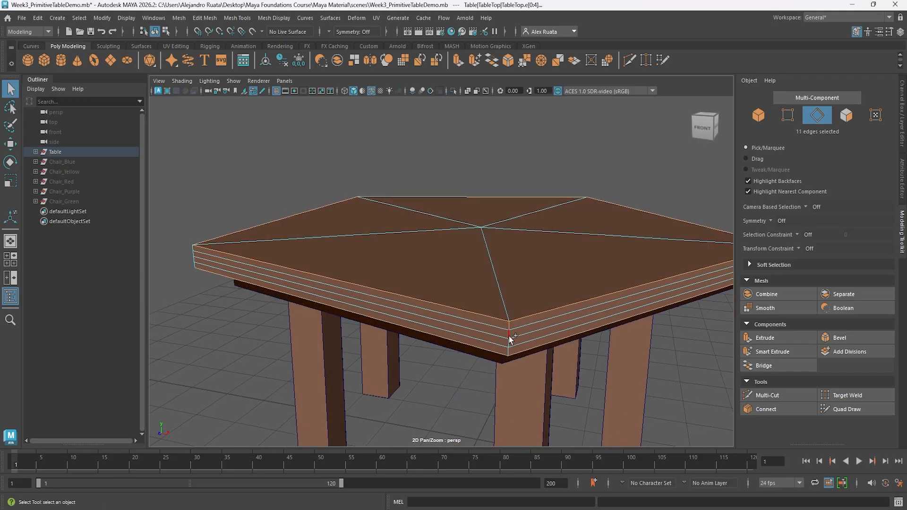
Add the vertical edges at all five corners of the tabletop to the edge selection.
{"action": "left_click", "coordinate": [509, 336], "text": "shift"}
{"action": "left_click", "coordinate": [509, 343], "text": "shift"}
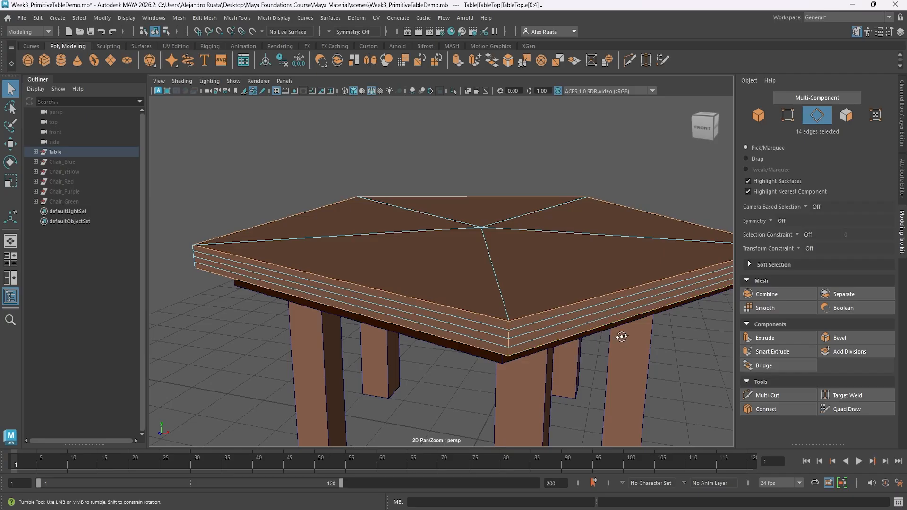
{"action": "left_click_drag", "start_coordinate": [509, 352], "coordinate": [524, 338], "text": "alt"}
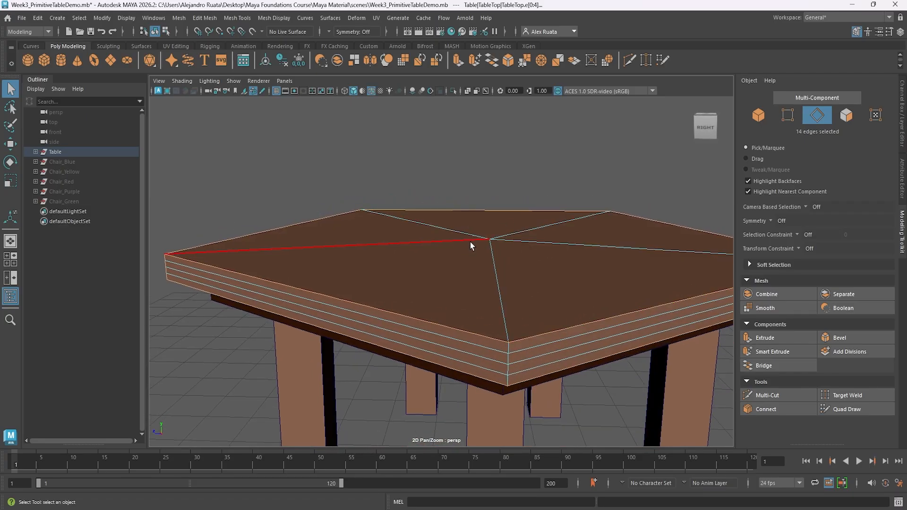
{"action": "left_click", "coordinate": [509, 369], "text": "shift"}
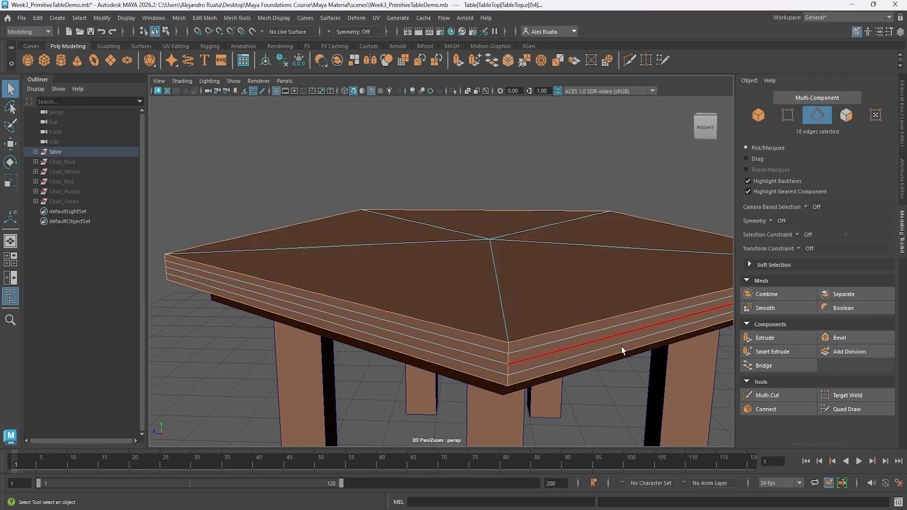
{"action": "left_click_drag", "start_coordinate": [621, 350], "coordinate": [543, 330], "text": "alt"}
{"action": "left_click", "coordinate": [510, 343], "text": "shift"}
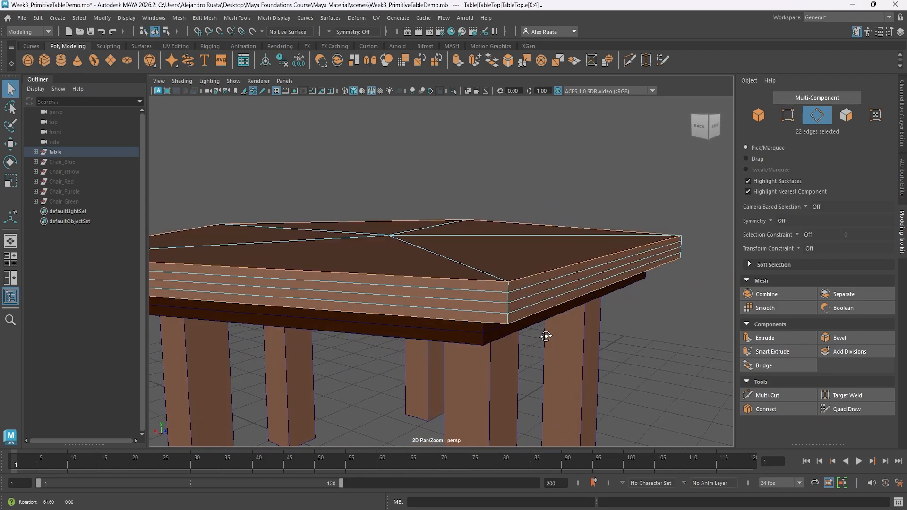
{"action": "left_click", "coordinate": [509, 317], "text": "shift"}
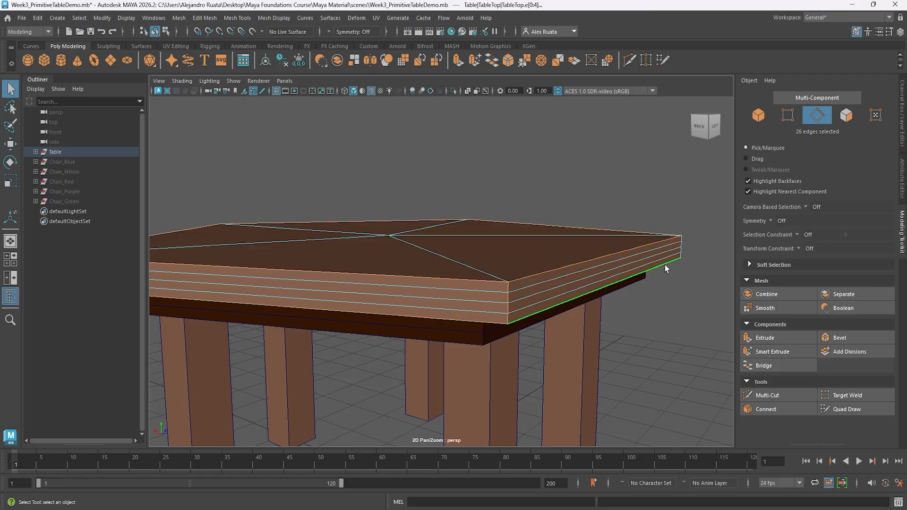
{"action": "left_click_drag", "start_coordinate": [664, 264], "coordinate": [551, 271], "text": "alt"}
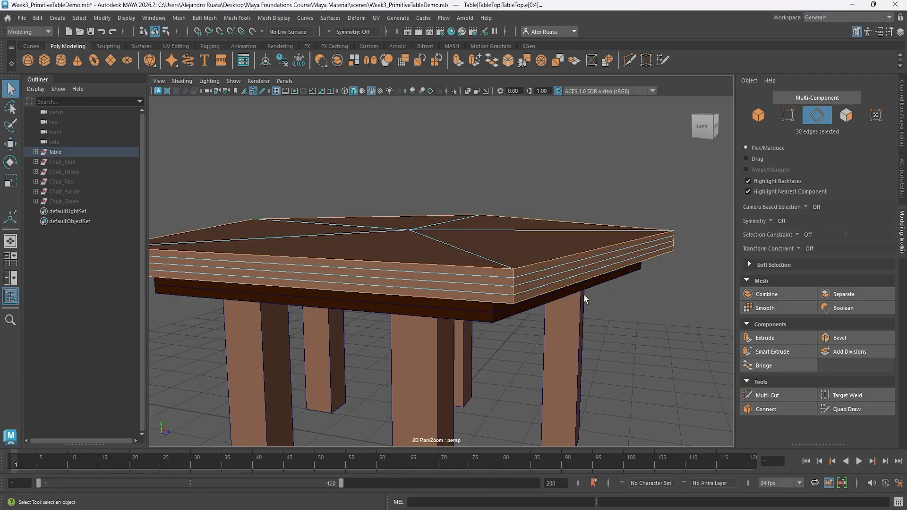
{"action": "left_click_drag", "start_coordinate": [584, 295], "coordinate": [463, 295], "text": "alt"}
Bevel the selected tabletop rim and corner edges with 4 segments at a fraction of 0.5.
{"action": "left_click", "coordinate": [849, 338]}
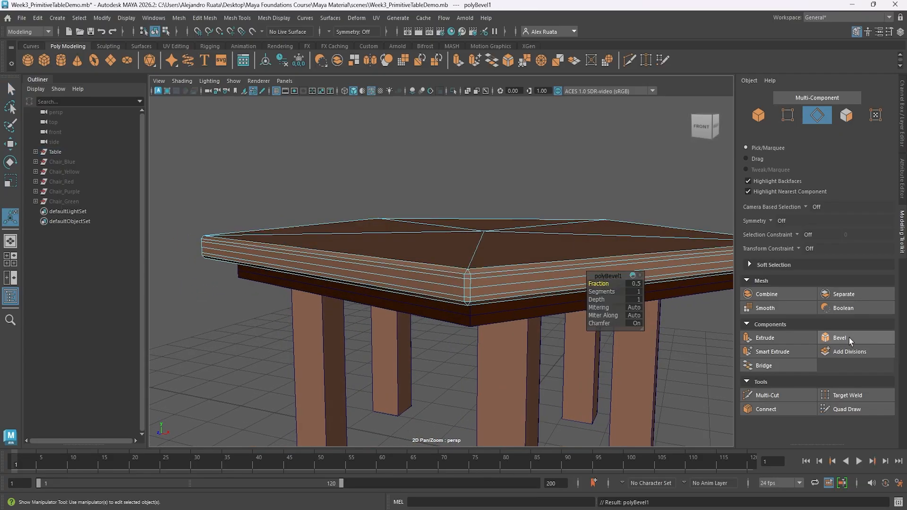
{"action": "left_click_drag", "start_coordinate": [594, 256], "coordinate": [619, 292], "text": "alt"}
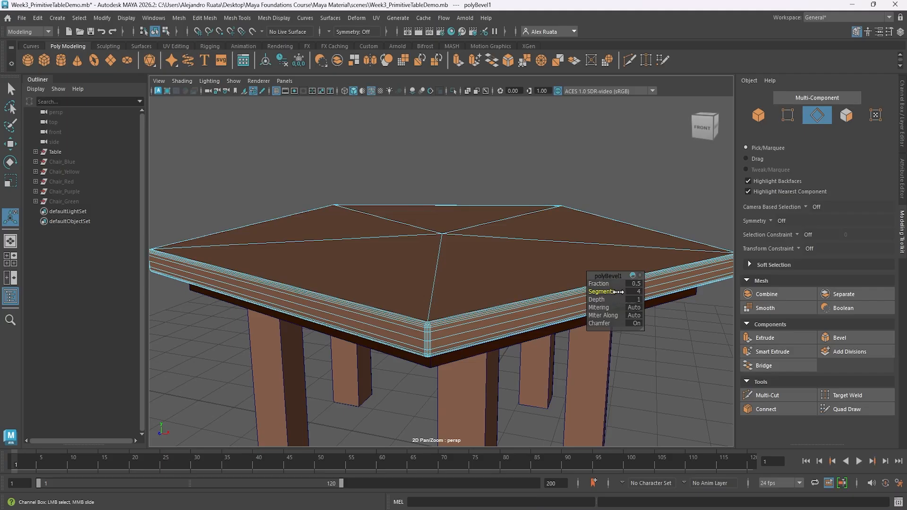
{"action": "middle_click_drag", "start_coordinate": [653, 203], "coordinate": [573, 199], "text": "alt"}
{"action": "left_click_drag", "start_coordinate": [573, 199], "coordinate": [469, 213], "text": "alt"}
{"action": "left_click_drag", "start_coordinate": [461, 212], "coordinate": [490, 243], "text": "alt"}
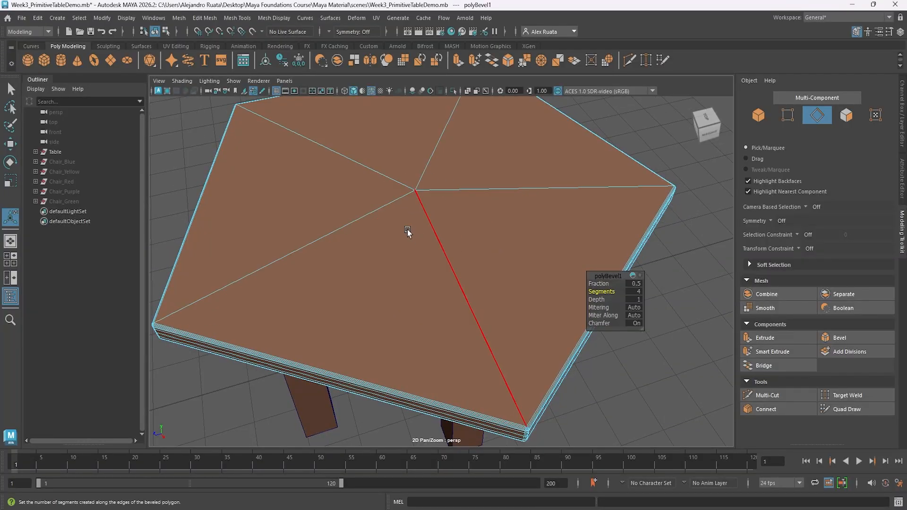
{"action": "left_click_drag", "start_coordinate": [527, 222], "coordinate": [494, 238], "text": "alt"}
{"action": "right_click_drag", "start_coordinate": [494, 239], "coordinate": [539, 211]}
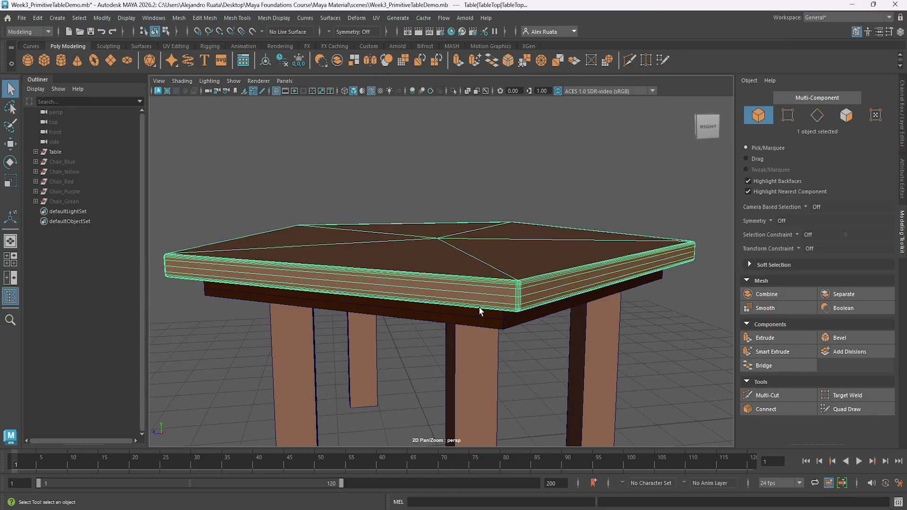
Select the lower edge loop of the TableBottom piece beneath the tabletop.
{"action": "left_click", "coordinate": [486, 314]}
{"action": "left_click_drag", "start_coordinate": [487, 314], "coordinate": [495, 282], "text": "alt"}
{"action": "right_click_drag", "start_coordinate": [507, 250], "coordinate": [507, 204]}
{"action": "double_click", "coordinate": [530, 266]}
{"action": "left_click", "coordinate": [518, 250], "text": "shift"}
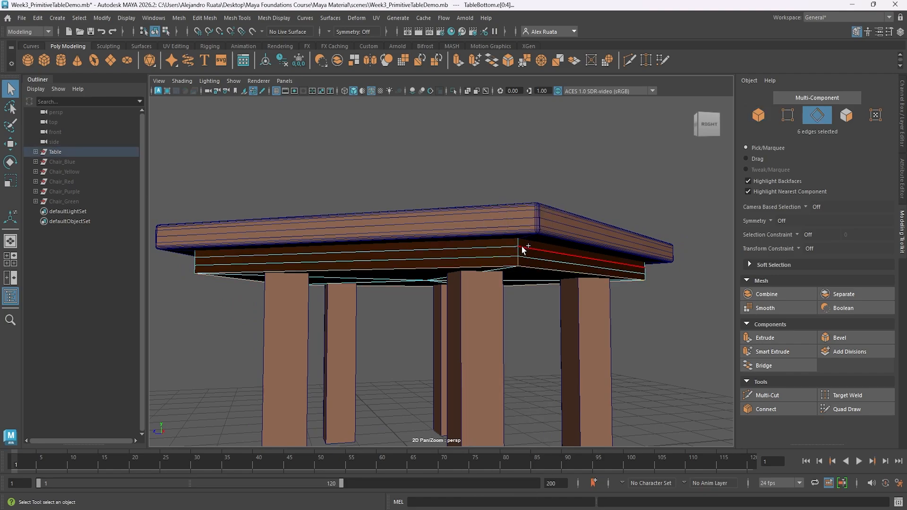
{"action": "left_click_drag", "start_coordinate": [522, 242], "coordinate": [431, 257], "text": "alt"}
{"action": "key", "text": "ctrl+z"}
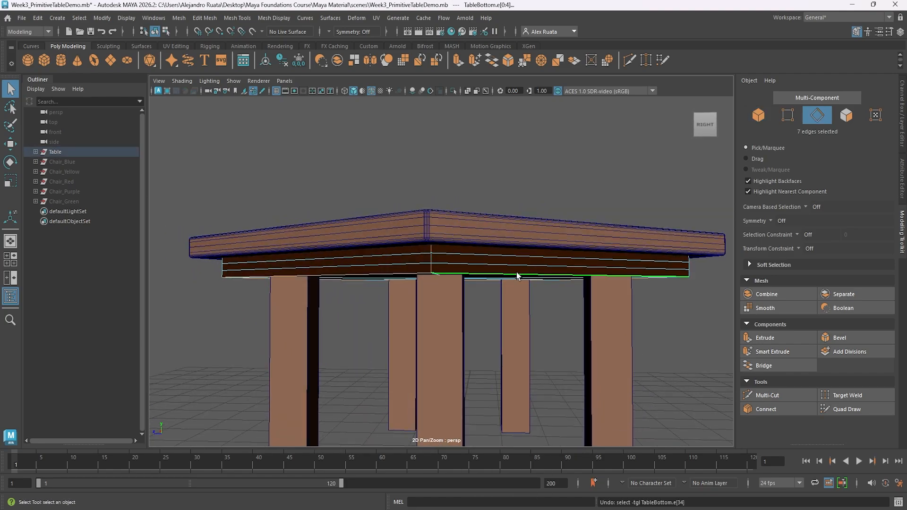
{"action": "left_click_drag", "start_coordinate": [495, 307], "coordinate": [499, 294], "text": "alt"}
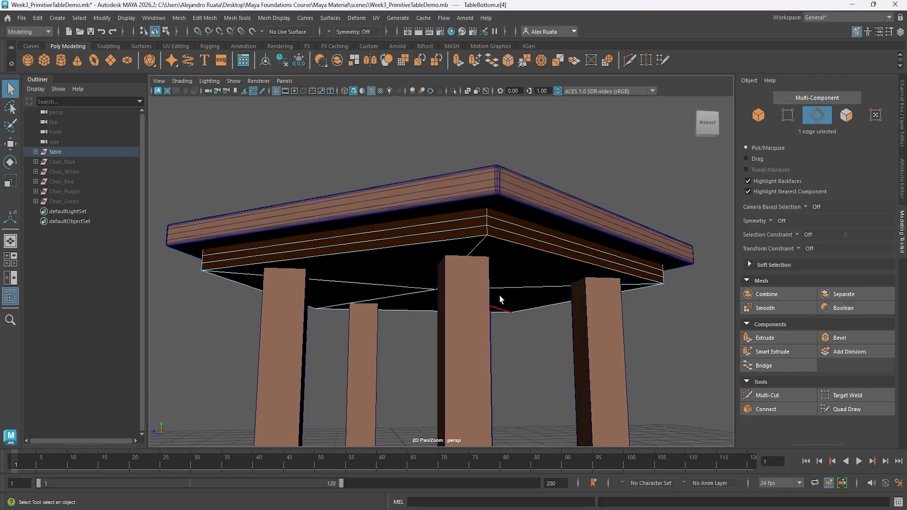
Add the vertical edges at all five corners of the TableBottom piece to the lower loop selection.
{"action": "left_click", "coordinate": [487, 230], "text": "shift"}
{"action": "left_click_drag", "start_coordinate": [518, 237], "coordinate": [448, 271], "text": "alt"}
{"action": "left_click", "coordinate": [538, 171], "text": "shift"}
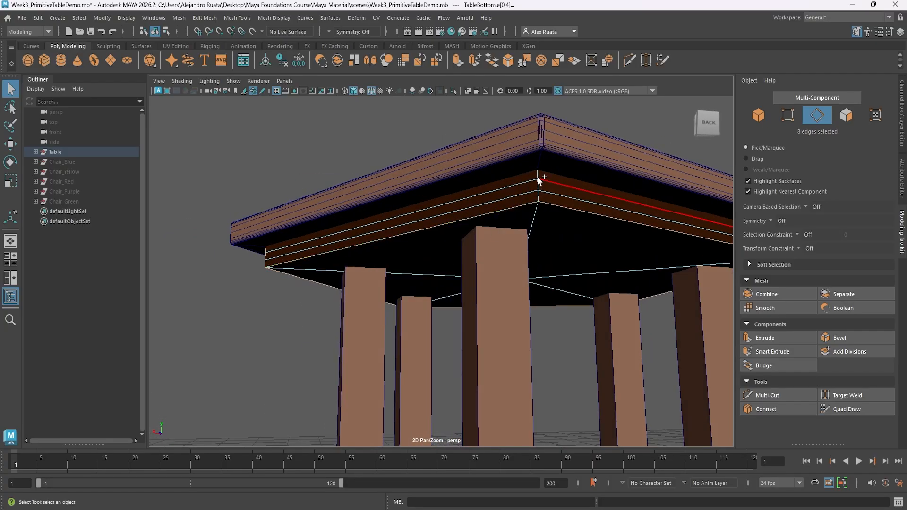
{"action": "left_click", "coordinate": [538, 181], "text": "shift"}
{"action": "left_click", "coordinate": [538, 192], "text": "shift"}
{"action": "left_click_drag", "start_coordinate": [586, 234], "coordinate": [421, 240], "text": "alt"}
{"action": "left_click", "coordinate": [491, 168], "text": "shift"}
{"action": "left_click", "coordinate": [491, 181], "text": "shift"}
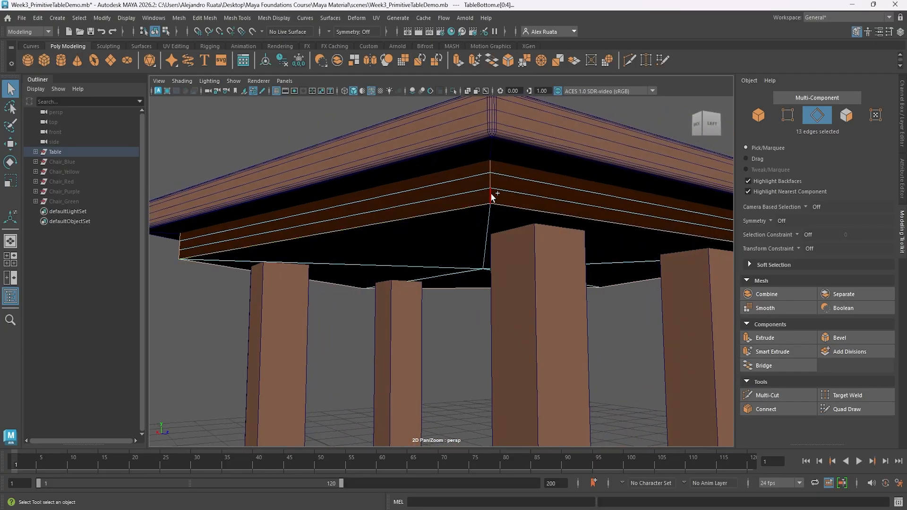
{"action": "left_click", "coordinate": [491, 193], "text": "shift"}
{"action": "left_click_drag", "start_coordinate": [567, 216], "coordinate": [423, 219], "text": "alt"}
{"action": "left_click", "coordinate": [464, 163], "text": "shift"}
{"action": "left_click", "coordinate": [463, 175], "text": "shift"}
{"action": "left_click", "coordinate": [463, 191], "text": "shift"}
{"action": "left_click_drag", "start_coordinate": [463, 178], "coordinate": [396, 195], "text": "alt"}
{"action": "left_click", "coordinate": [395, 198], "text": "shift"}
{"action": "left_click", "coordinate": [395, 209], "text": "shift"}
{"action": "left_click_drag", "start_coordinate": [490, 247], "coordinate": [350, 251], "text": "alt"}
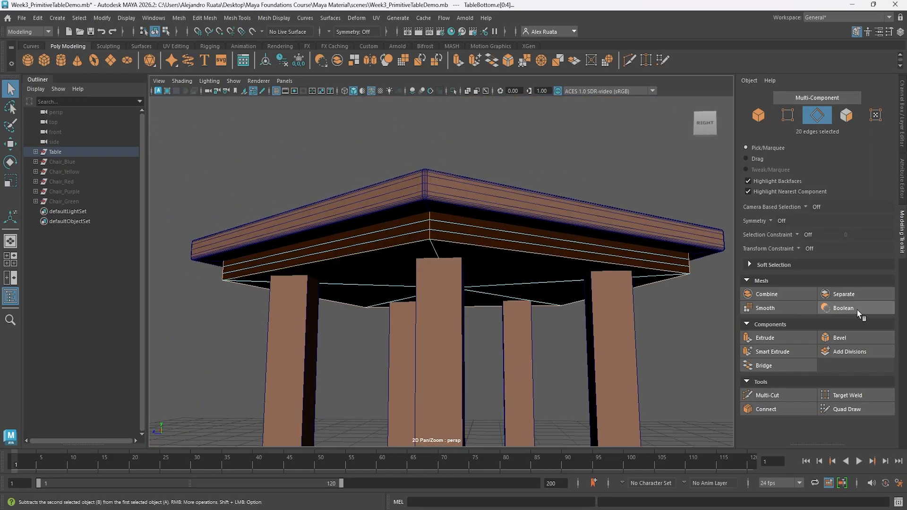
Bevel the selected TableBottom edges with 2 segments at a fraction of 0.5.
{"action": "left_click", "coordinate": [836, 338]}
{"action": "left_click_drag", "start_coordinate": [600, 292], "coordinate": [602, 292]}
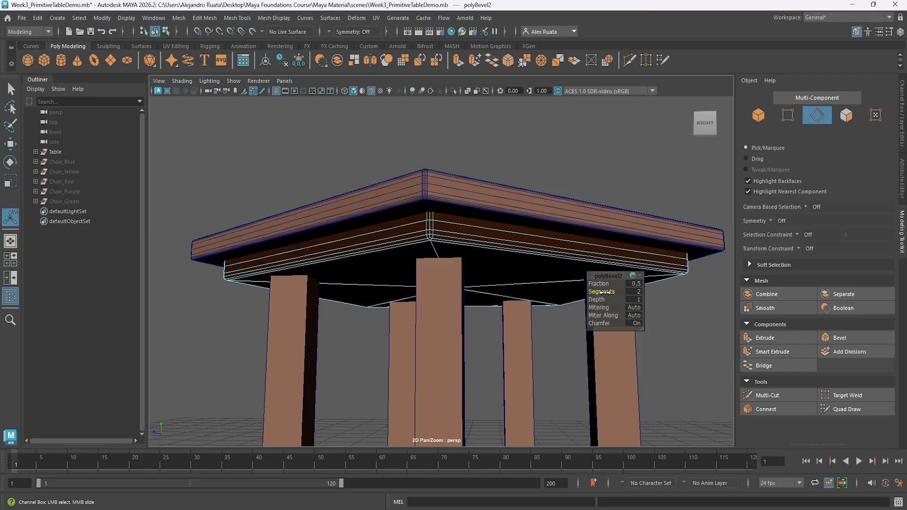
{"action": "right_click_drag", "start_coordinate": [533, 270], "coordinate": [576, 253]}
{"action": "left_click_drag", "start_coordinate": [577, 254], "coordinate": [525, 249], "text": "alt"}
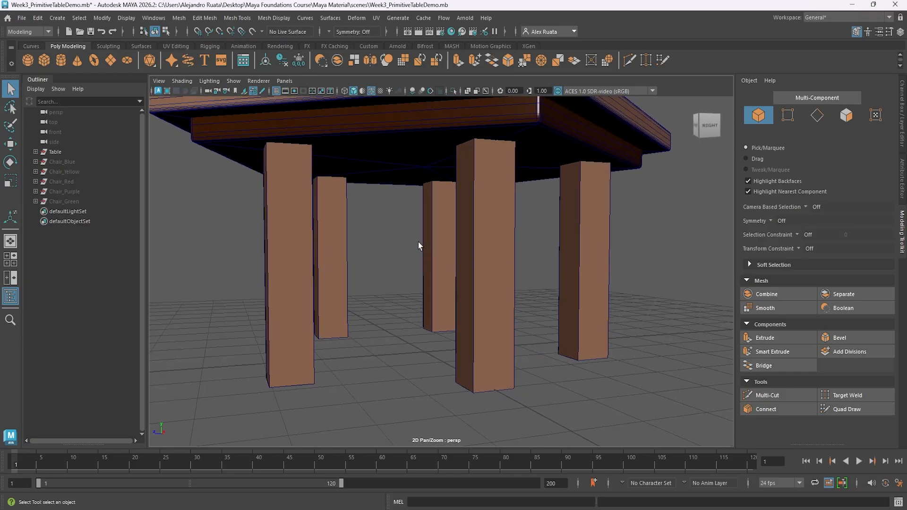
Bevel the five table legs together as whole objects, raising the segments to round their edges.
{"action": "left_click_drag", "start_coordinate": [216, 238], "coordinate": [664, 289]}
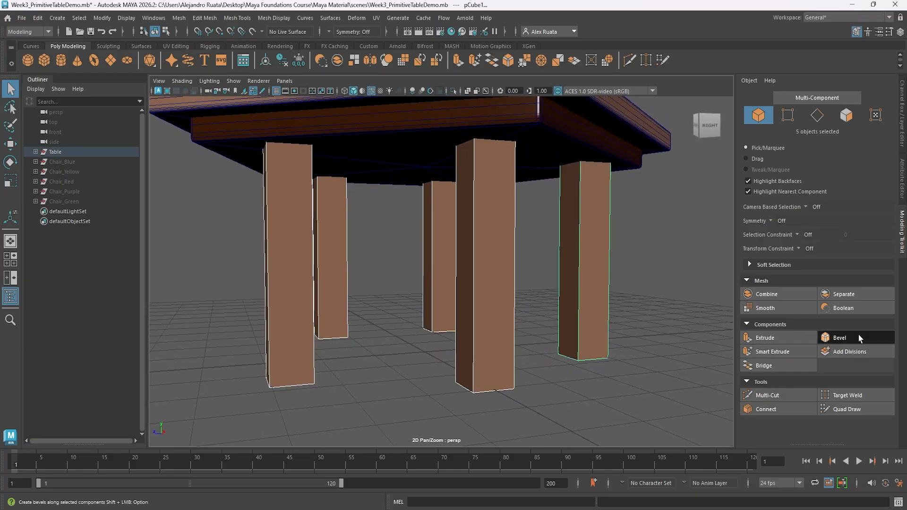
{"action": "left_click", "coordinate": [846, 337]}
{"action": "left_click_drag", "start_coordinate": [594, 295], "coordinate": [610, 293]}
{"action": "left_click", "coordinate": [493, 298]}
{"action": "left_click", "coordinate": [303, 300]}
{"action": "left_click", "coordinate": [334, 253]}
{"action": "left_click", "coordinate": [414, 286]}
{"action": "key", "text": "f"}
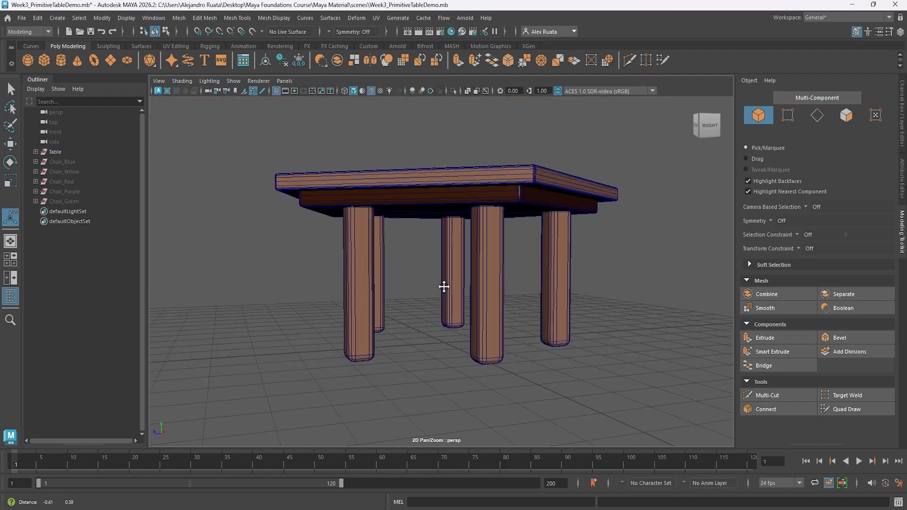
Turn off the wireframe overlay, view the shaded table, and check the tabletop's bevel settings.
{"action": "left_click", "coordinate": [372, 91]}
{"action": "mouse_move", "coordinate": [428, 168]}
{"action": "left_mouse_down", "text": "alt"}
{"action": "mouse_move", "coordinate": [438, 204]}
{"action": "mouse_move", "coordinate": [350, 206]}
{"action": "left_mouse_up", "text": "alt"}
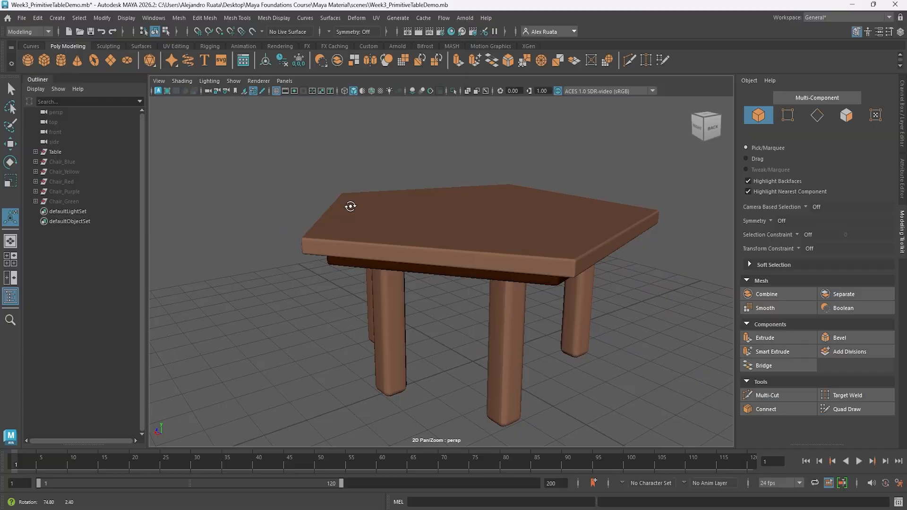
{"action": "left_click", "coordinate": [508, 208]}
{"action": "key", "text": "ctrl+b"}
{"action": "left_click_drag", "start_coordinate": [588, 223], "coordinate": [647, 217], "text": "alt"}
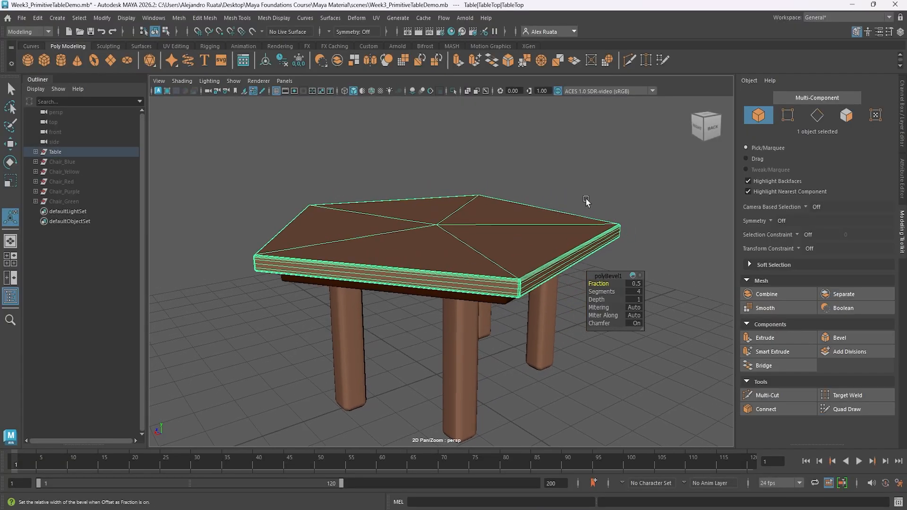
{"action": "left_click", "coordinate": [586, 201]}
{"action": "left_click_drag", "start_coordinate": [586, 200], "coordinate": [385, 257], "text": "alt"}
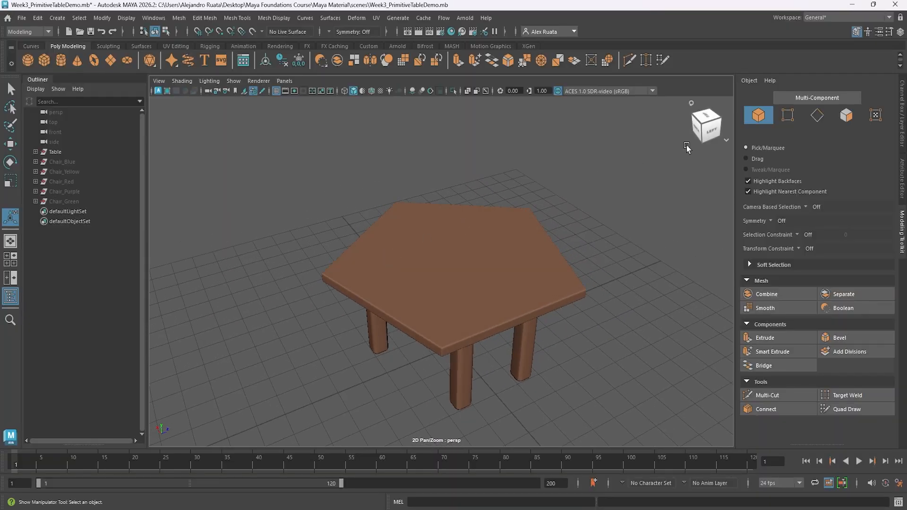
Unhide the five chair groups, from Chair_Blue to Chair_Green, around the beveled table.
{"action": "left_click", "coordinate": [692, 105]}
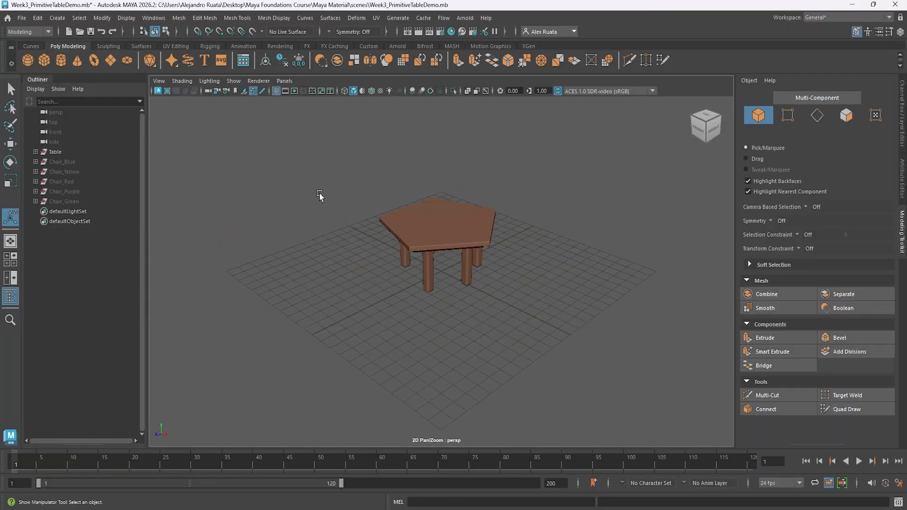
{"action": "left_click", "coordinate": [103, 162]}
{"action": "left_click", "coordinate": [94, 202], "text": "shift"}
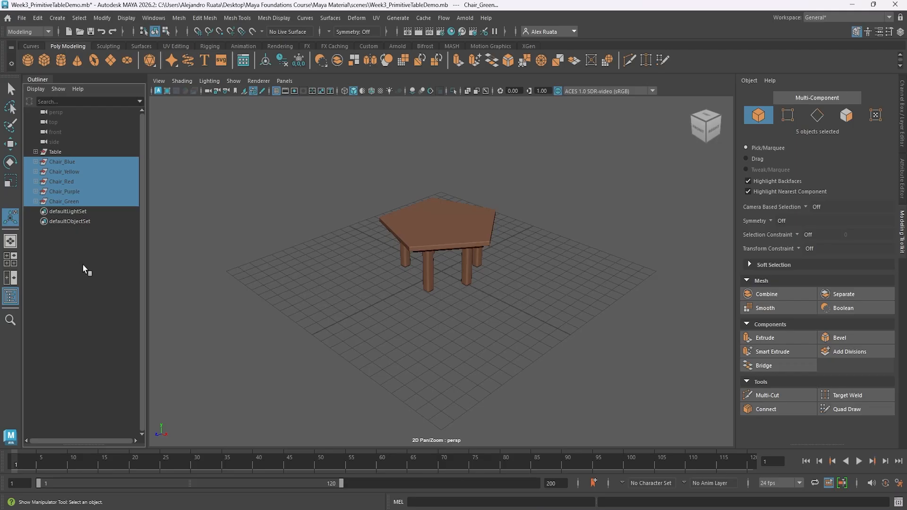
{"action": "key", "text": "shift+h"}
{"action": "left_click", "coordinate": [358, 367]}
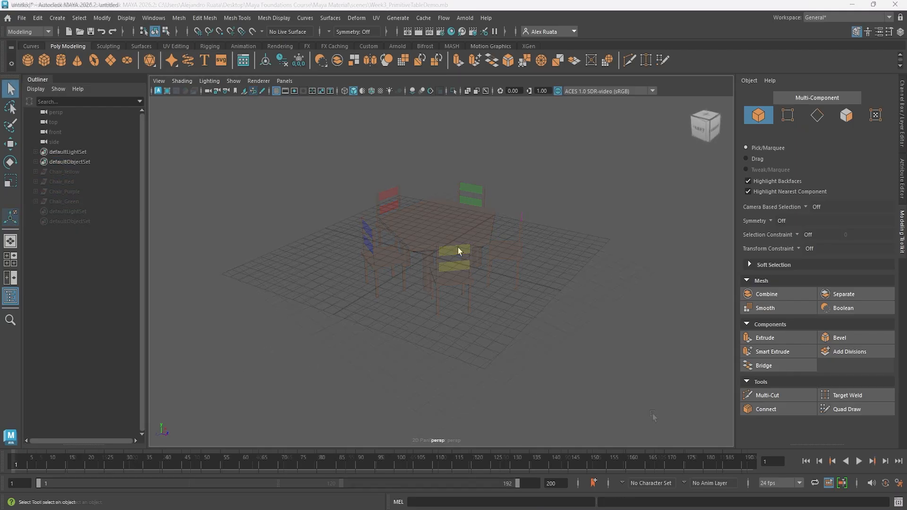
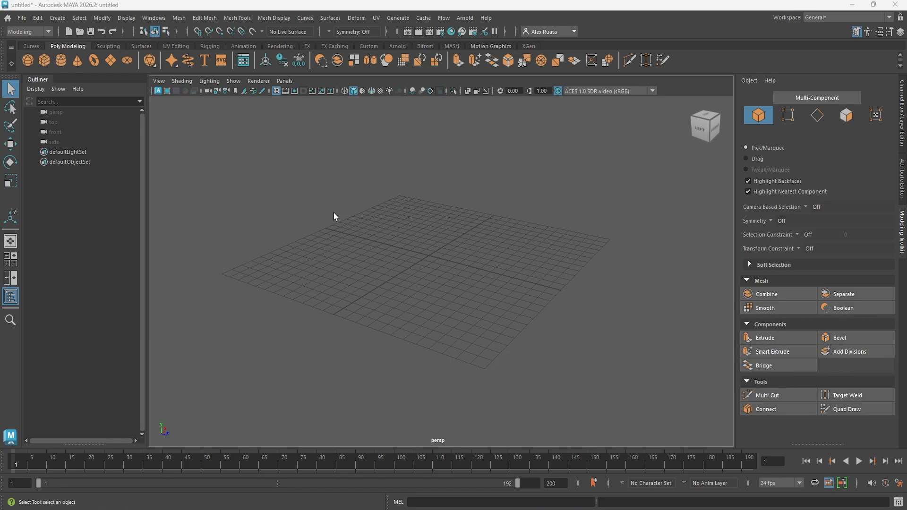
Create a polygon plane, shift it along Z, and set its X, Y and Z scale to 10.
{"action": "left_click", "coordinate": [115, 64]}
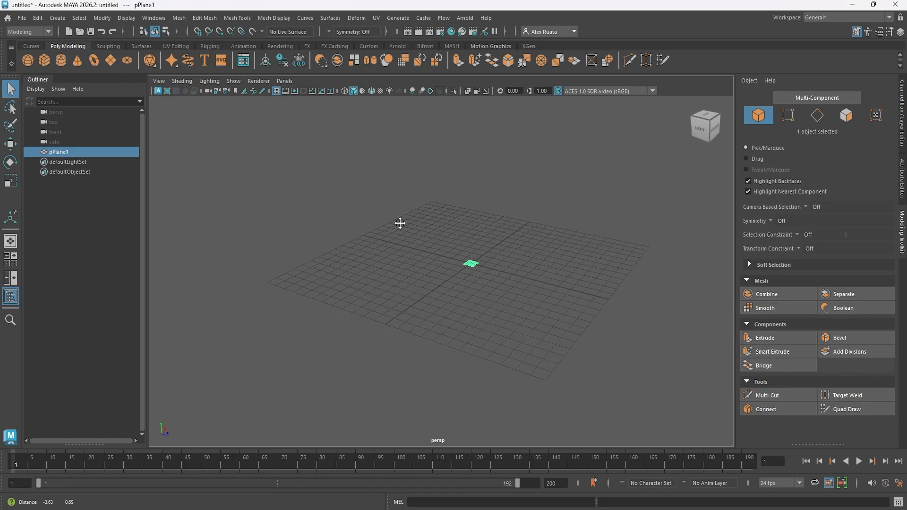
{"action": "left_click_drag", "start_coordinate": [399, 222], "coordinate": [407, 259], "text": "alt"}
{"action": "key", "text": "r"}
{"action": "left_click_drag", "start_coordinate": [470, 275], "coordinate": [540, 243]}
{"action": "key", "text": "w"}
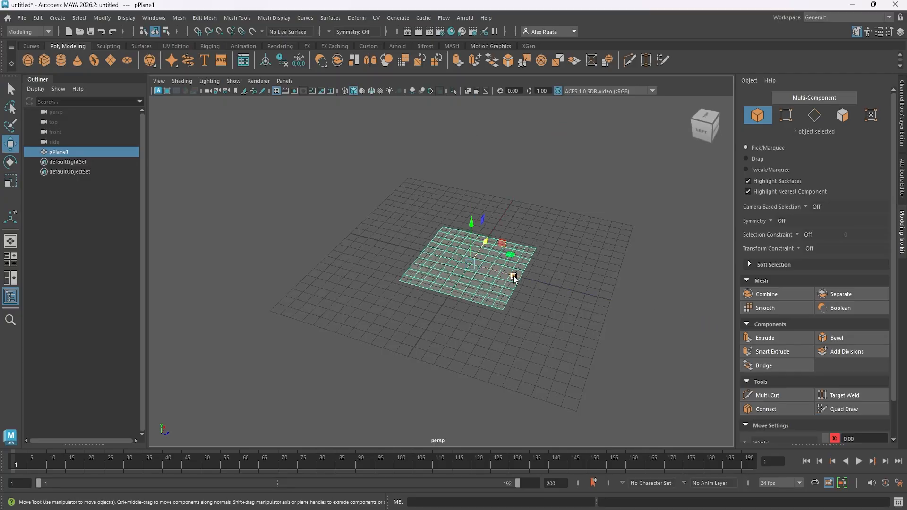
{"action": "left_click_drag", "start_coordinate": [514, 276], "coordinate": [439, 257]}
{"action": "left_click", "coordinate": [901, 31]}
{"action": "left_click_drag", "start_coordinate": [875, 158], "coordinate": [878, 173]}
{"action": "type", "text": "10"}
{"action": "key", "text": "Return"}
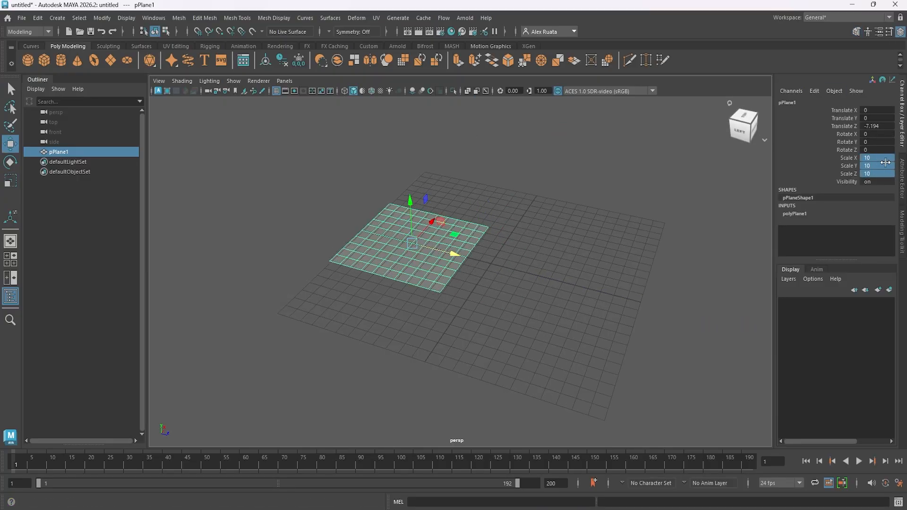
Set the plane's Translate Z to -8.
{"action": "left_click", "coordinate": [880, 127]}
{"action": "type", "text": "-8"}
{"action": "key", "text": "Return"}
{"action": "left_click_drag", "start_coordinate": [493, 252], "coordinate": [516, 267], "text": "alt"}
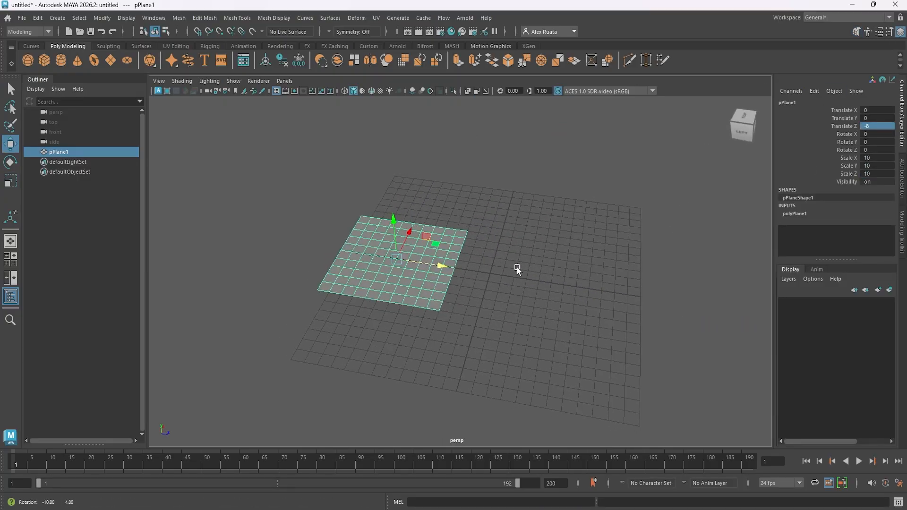
Duplicate the plane and set the copy's Translate Z to 8.
{"action": "key", "text": "ctrl+d"}
{"action": "key", "text": "Return"}
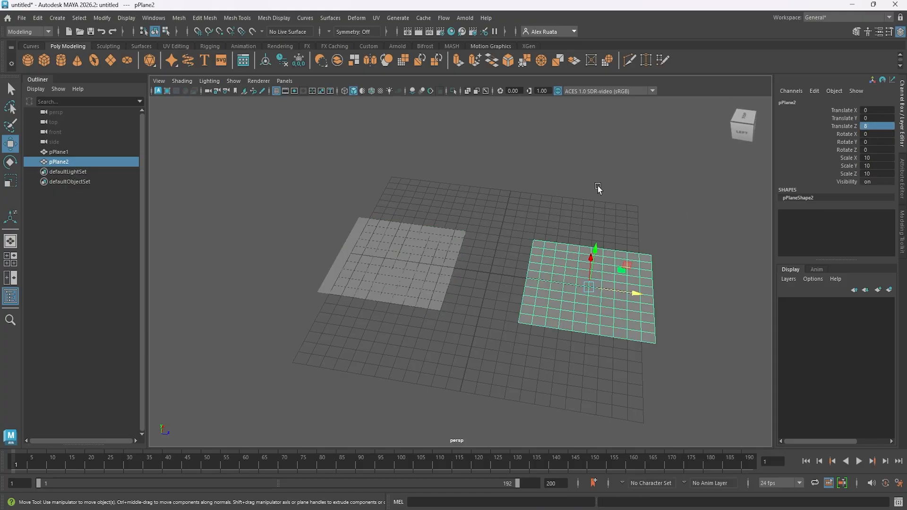
{"action": "left_click_drag", "start_coordinate": [597, 189], "coordinate": [574, 218], "text": "alt"}
Hide the viewport grid, show the Modeling Toolkit, and deselect the planes.
{"action": "left_click", "coordinate": [276, 92]}
{"action": "left_click_drag", "start_coordinate": [405, 228], "coordinate": [398, 204], "text": "alt"}
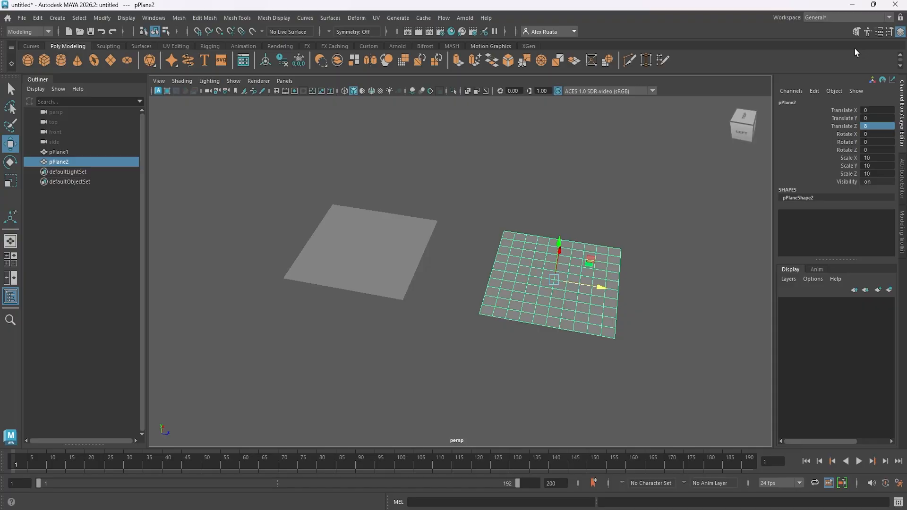
{"action": "left_click", "coordinate": [856, 32]}
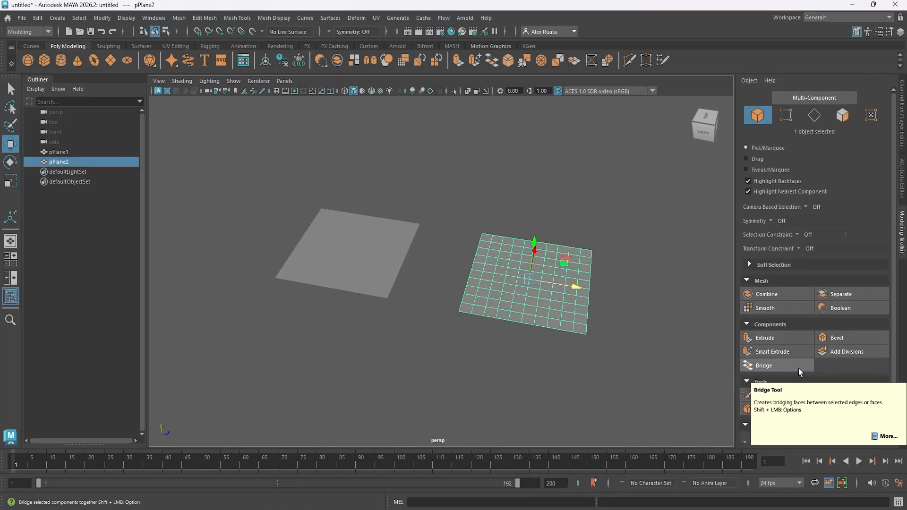
{"action": "left_click", "coordinate": [462, 149]}
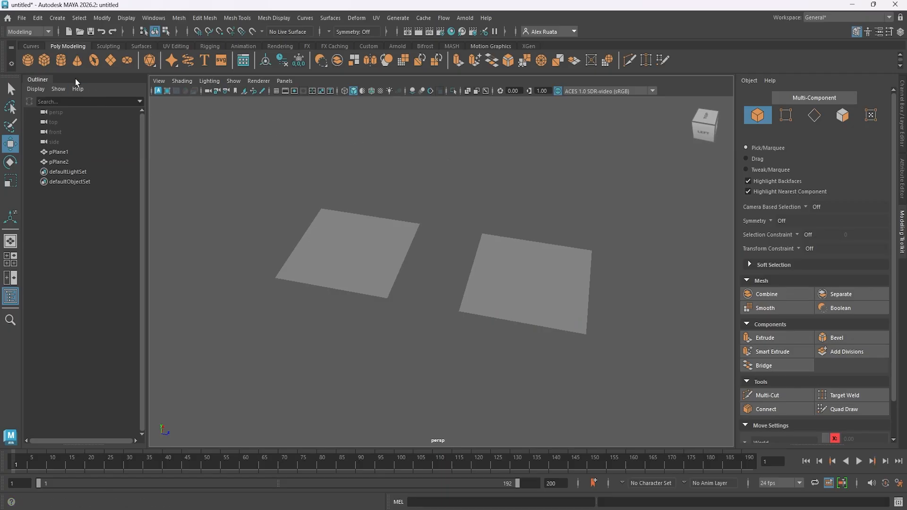
{"action": "left_click", "coordinate": [29, 58]}
{"action": "left_click_drag", "start_coordinate": [437, 302], "coordinate": [453, 282], "text": "alt"}
{"action": "key", "text": "Delete"}
Combine pPlane2 and pPlane1 into a single mesh.
{"action": "left_click", "coordinate": [522, 285]}
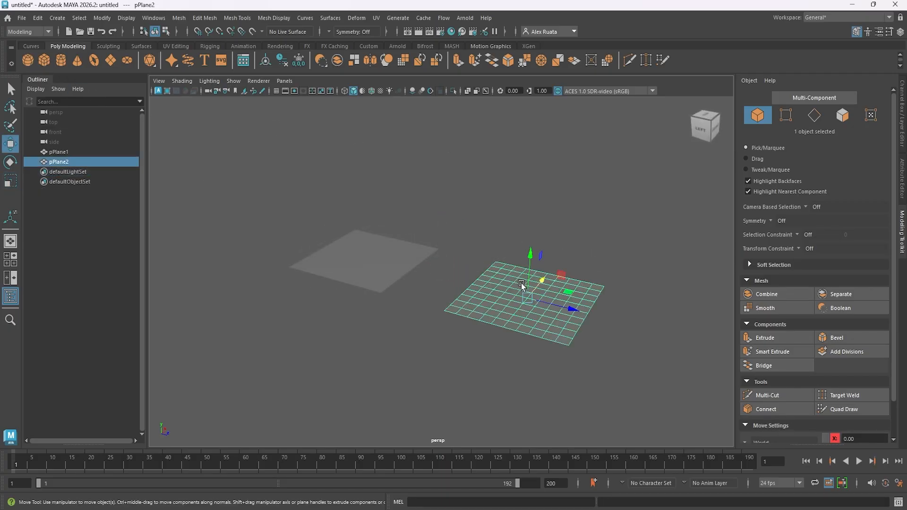
{"action": "left_click", "coordinate": [392, 249], "text": "shift"}
{"action": "left_click_drag", "start_coordinate": [427, 282], "coordinate": [465, 287], "text": "alt"}
{"action": "left_click_drag", "start_coordinate": [534, 298], "coordinate": [462, 226], "text": "alt"}
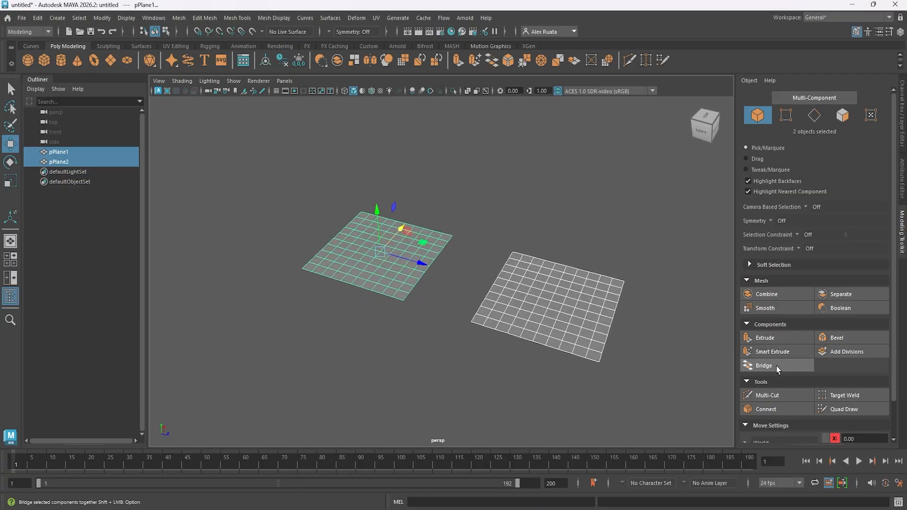
{"action": "left_click", "coordinate": [776, 294]}
{"action": "left_click_drag", "start_coordinate": [615, 284], "coordinate": [543, 279], "text": "alt"}
{"action": "left_click_drag", "start_coordinate": [425, 257], "coordinate": [336, 251], "text": "alt"}
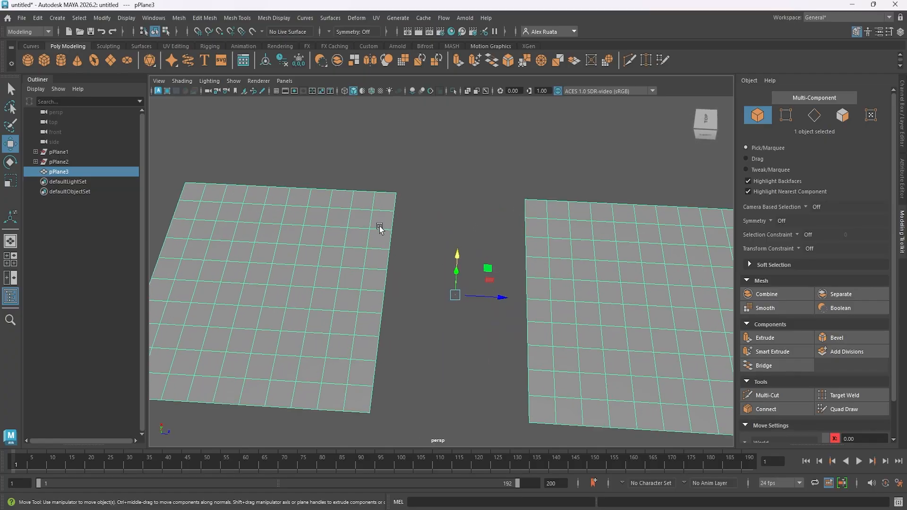
Bridge the rearmost pair of facing border edges across the gap between the two planes.
{"action": "right_click_drag", "start_coordinate": [378, 237], "coordinate": [380, 208]}
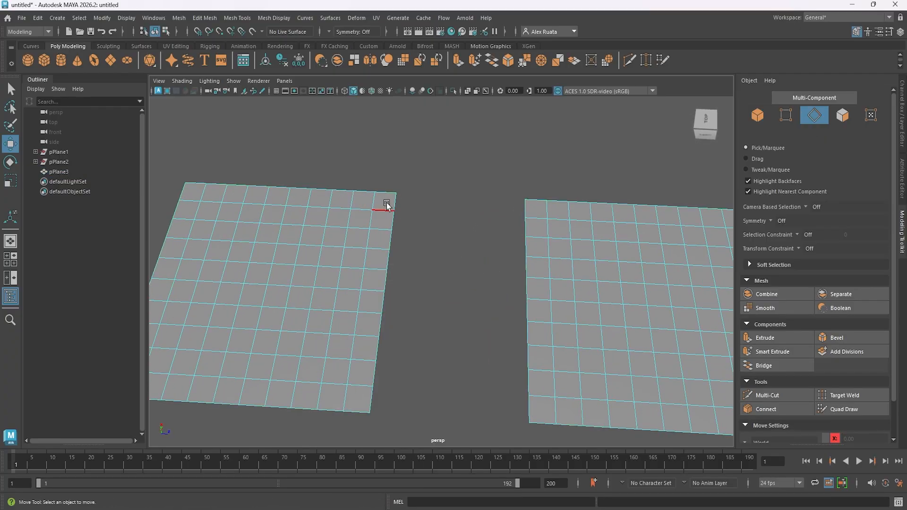
{"action": "left_click", "coordinate": [390, 203]}
{"action": "left_click", "coordinate": [530, 211], "text": "shift"}
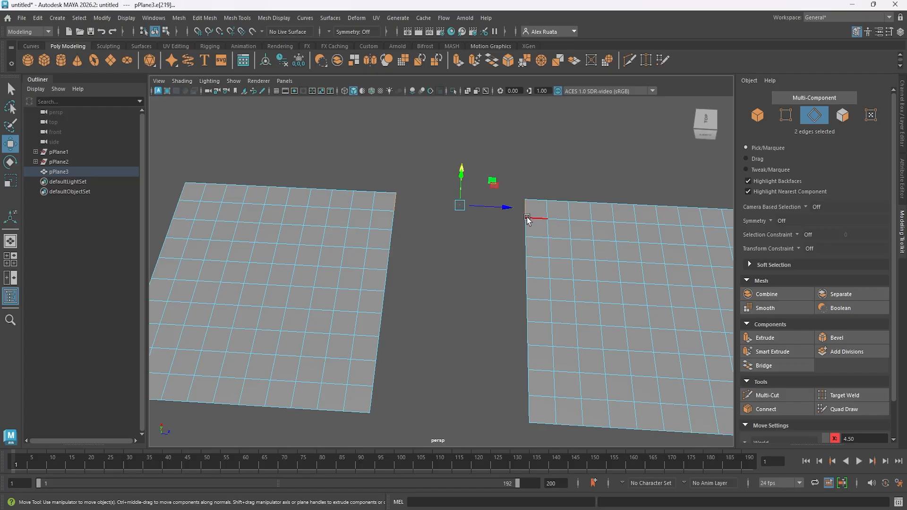
{"action": "left_click", "coordinate": [775, 367]}
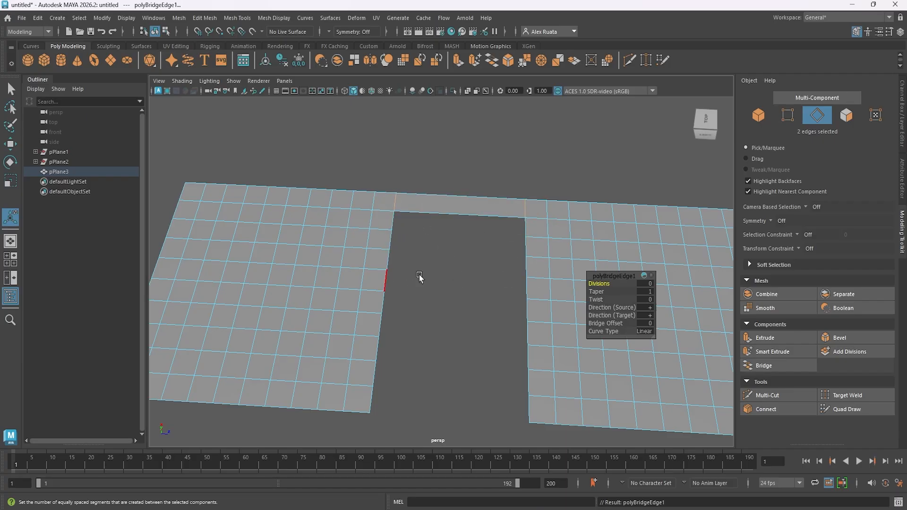
Bridge the next six pairs of facing border edges, extending the connection forward from the first bridge face.
{"action": "left_click", "coordinate": [527, 231]}
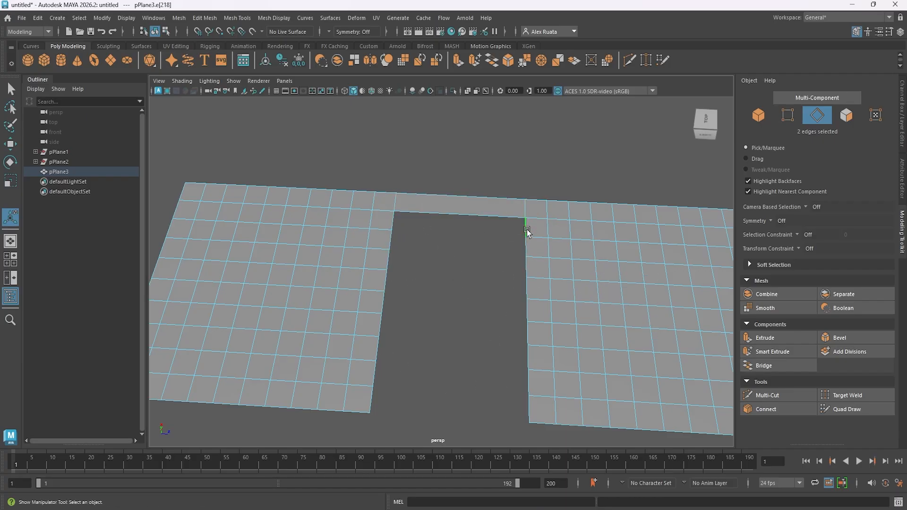
{"action": "left_click", "coordinate": [528, 266], "text": "shift"}
{"action": "left_click", "coordinate": [385, 302], "text": "shift"}
{"action": "left_click", "coordinate": [381, 326], "text": "shift"}
{"action": "left_click", "coordinate": [783, 368]}
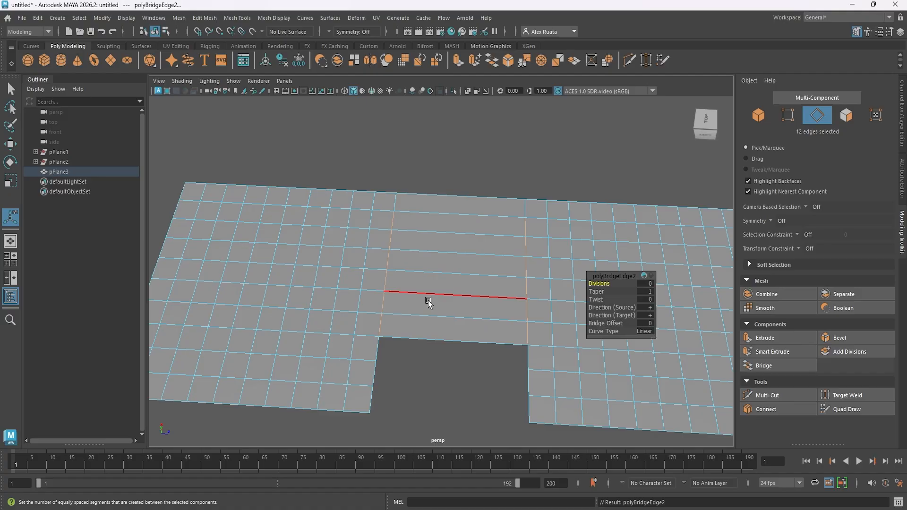
Bridge the remaining three pairs of border edges to close the gap between the planes.
{"action": "left_click_drag", "start_coordinate": [486, 229], "coordinate": [470, 208], "text": "alt"}
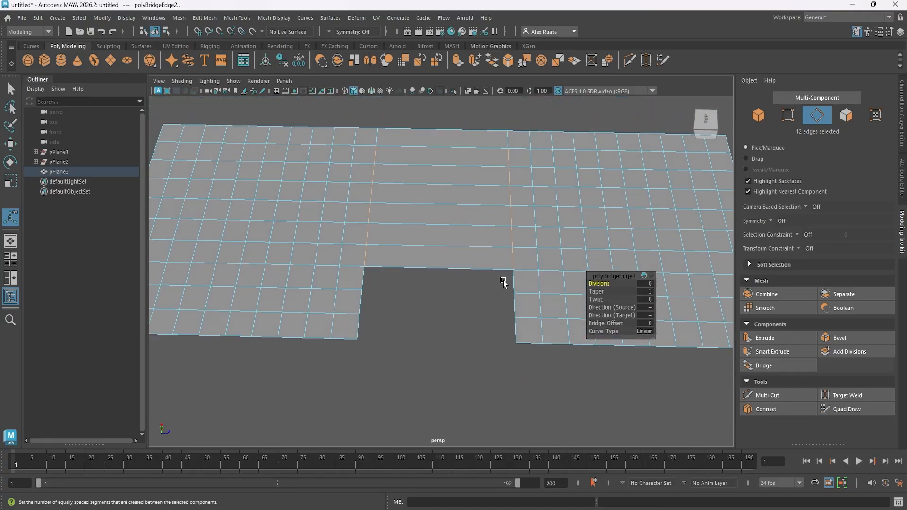
{"action": "left_click", "coordinate": [513, 305]}
{"action": "left_click", "coordinate": [361, 316], "text": "shift"}
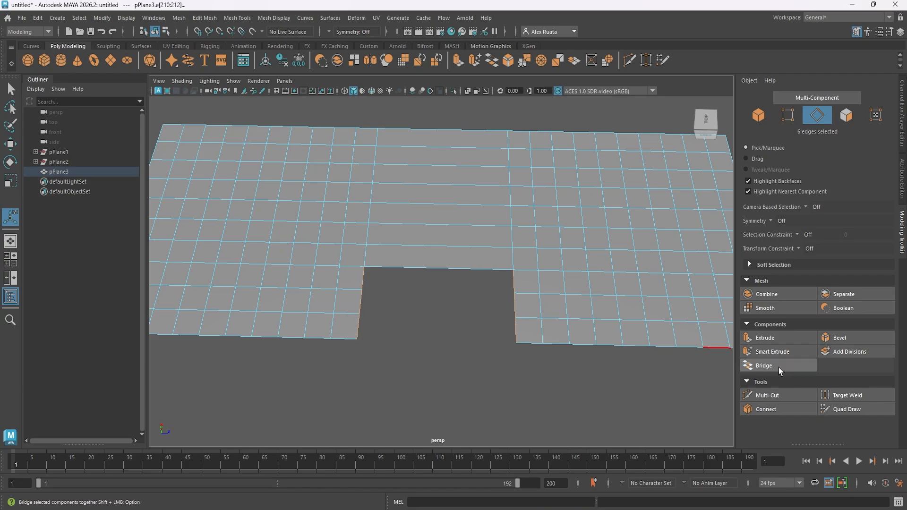
{"action": "left_click", "coordinate": [779, 368]}
{"action": "left_click_drag", "start_coordinate": [392, 272], "coordinate": [429, 272], "text": "alt"}
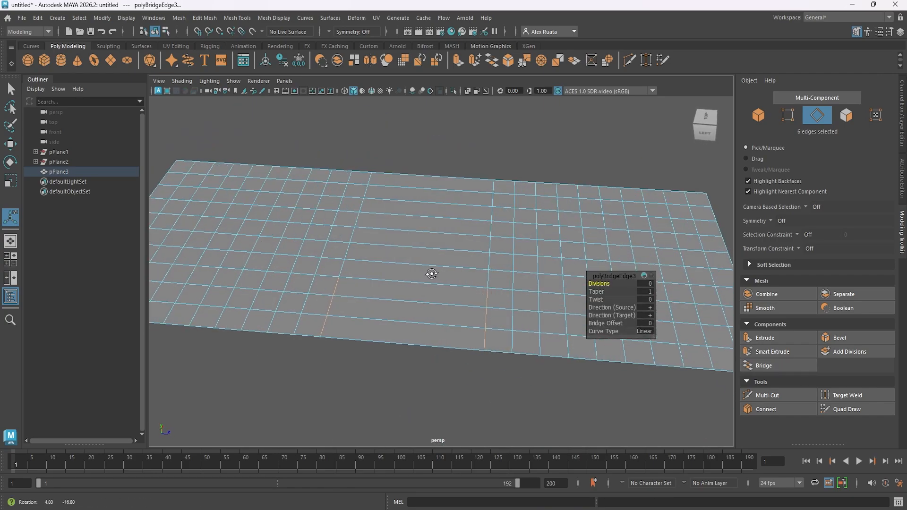
Try to bridge a block of eight interior edges near the far corner of the mesh, and clear the selection.
{"action": "left_click_drag", "start_coordinate": [541, 263], "coordinate": [510, 235], "text": "alt"}
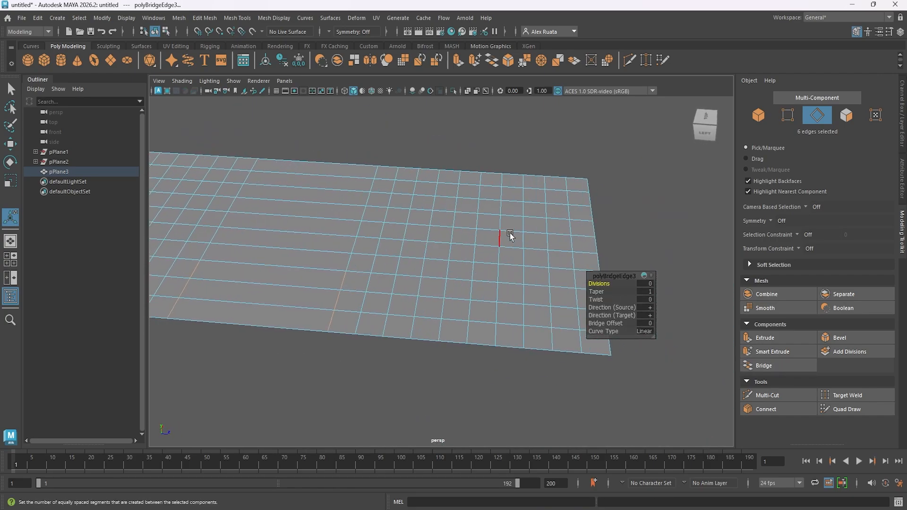
{"action": "left_click", "coordinate": [537, 199]}
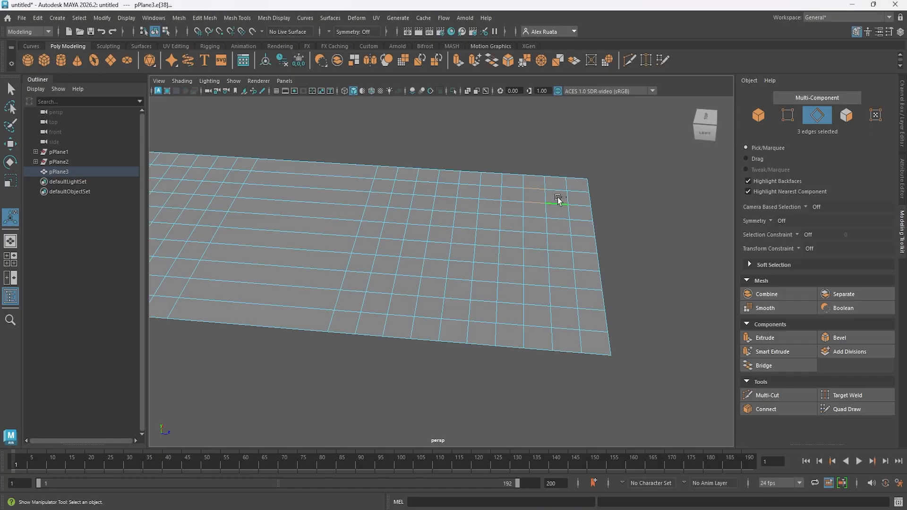
{"action": "left_click", "coordinate": [486, 185], "text": "shift"}
{"action": "left_click", "coordinate": [779, 366]}
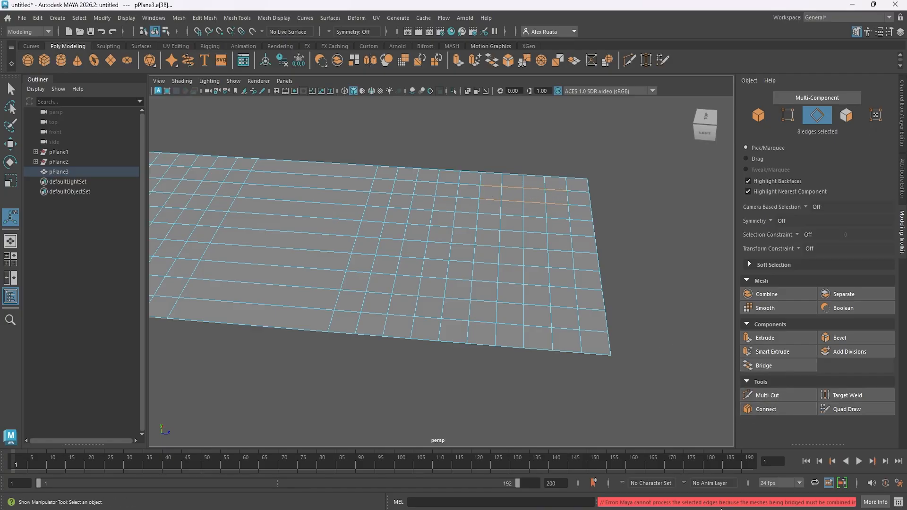
{"action": "left_click", "coordinate": [673, 298]}
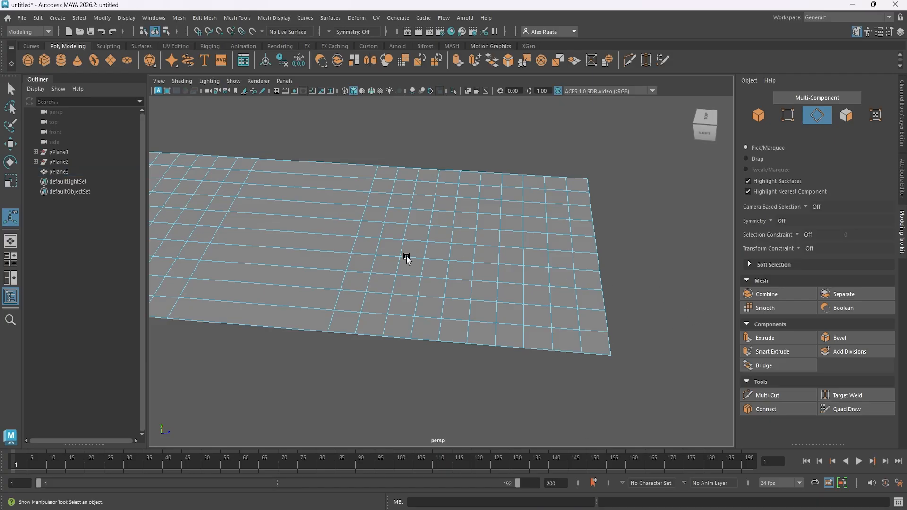
Delete all the bridged faces between the two planes to reopen the gap.
{"action": "mouse_move", "coordinate": [408, 257]}
{"action": "left_mouse_down", "text": "alt"}
{"action": "mouse_move", "coordinate": [573, 304]}
{"action": "mouse_move", "coordinate": [417, 269]}
{"action": "left_mouse_up", "text": "alt"}
{"action": "right_click_drag", "start_coordinate": [445, 227], "coordinate": [445, 258]}
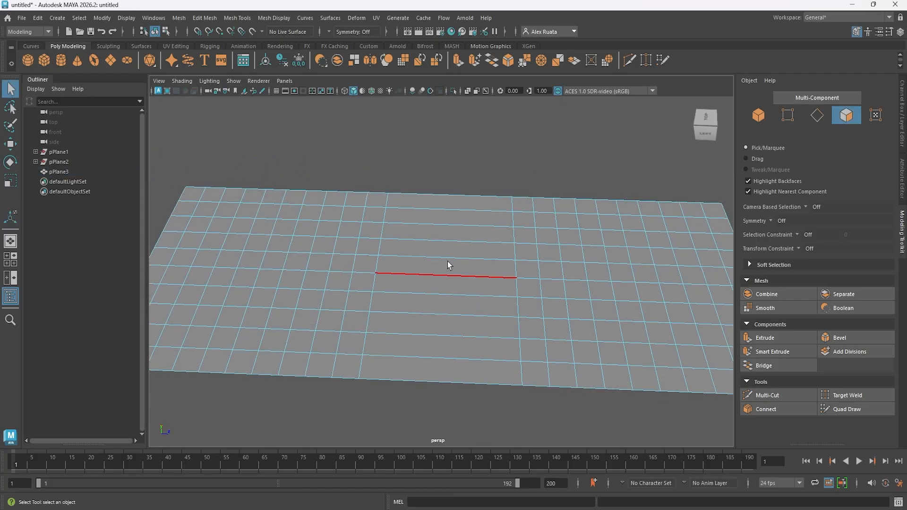
{"action": "left_click_drag", "start_coordinate": [428, 156], "coordinate": [479, 404]}
{"action": "key", "text": "Delete"}
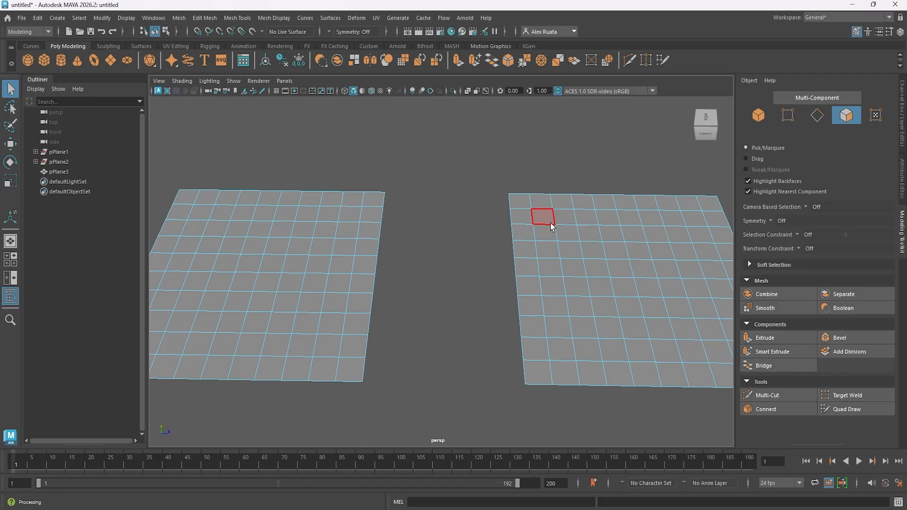
Use Append to Polygon to fill the gap between the two rearmost facing border edges.
{"action": "middle_click_drag", "start_coordinate": [550, 227], "coordinate": [548, 242], "text": "alt"}
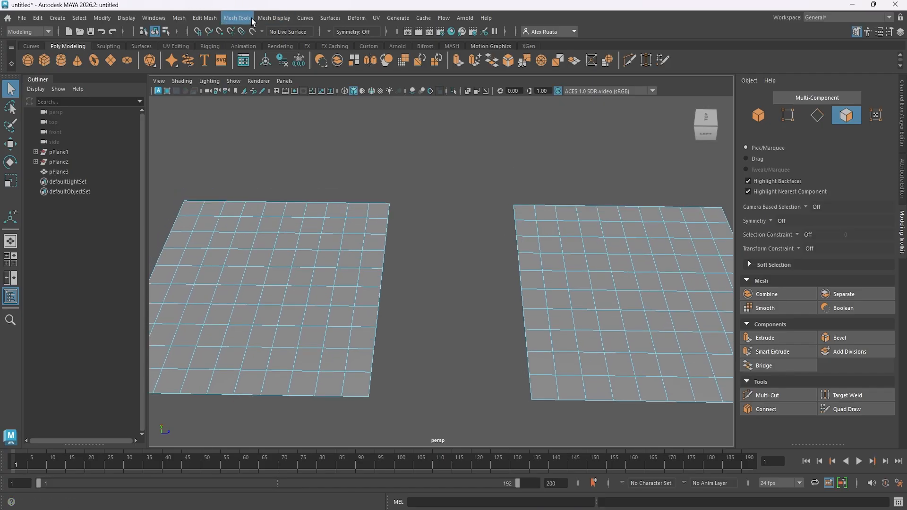
{"action": "left_click", "coordinate": [237, 17]}
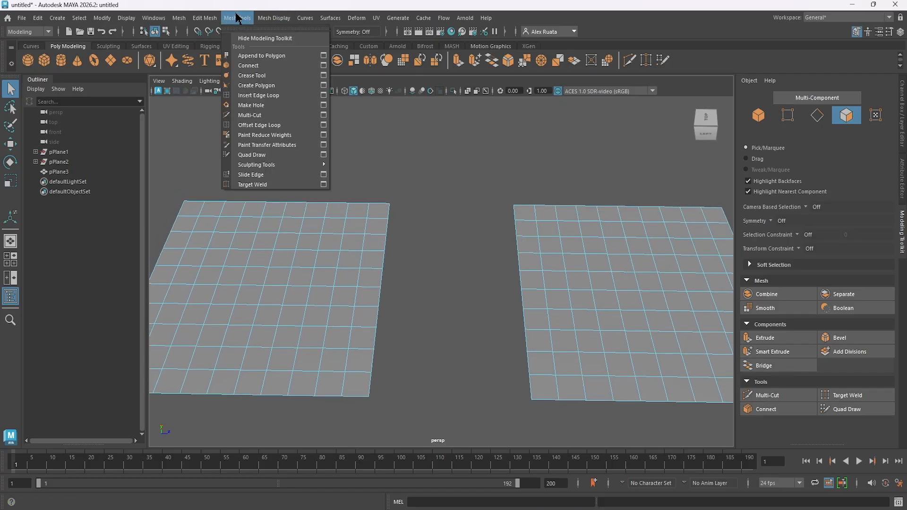
{"action": "left_click", "coordinate": [267, 56]}
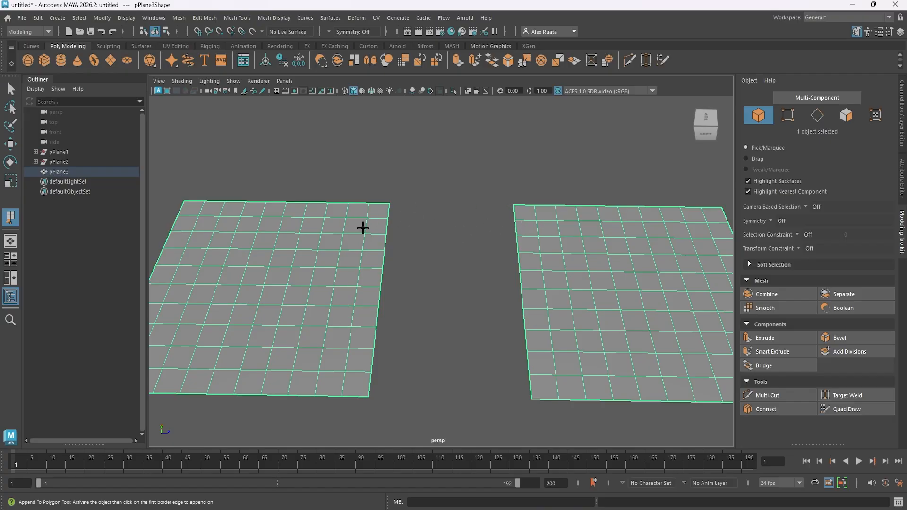
{"action": "left_click", "coordinate": [514, 212]}
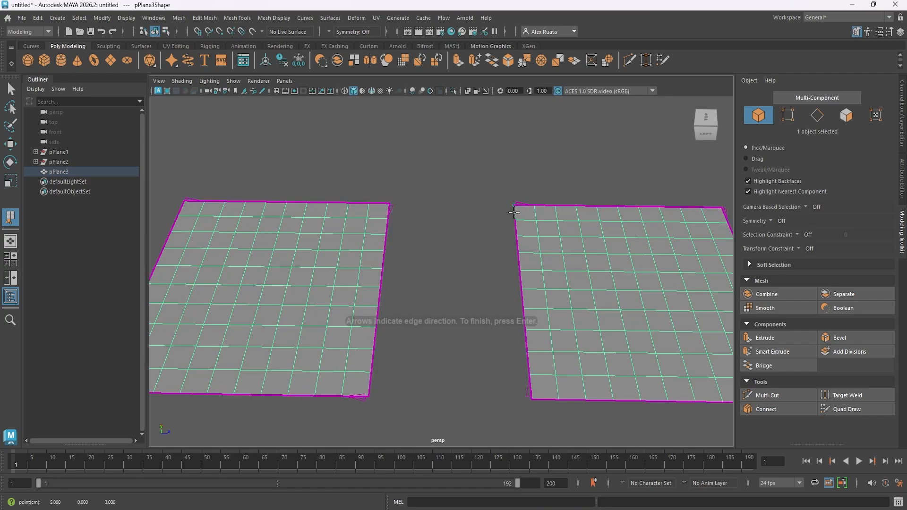
{"action": "left_click", "coordinate": [389, 212]}
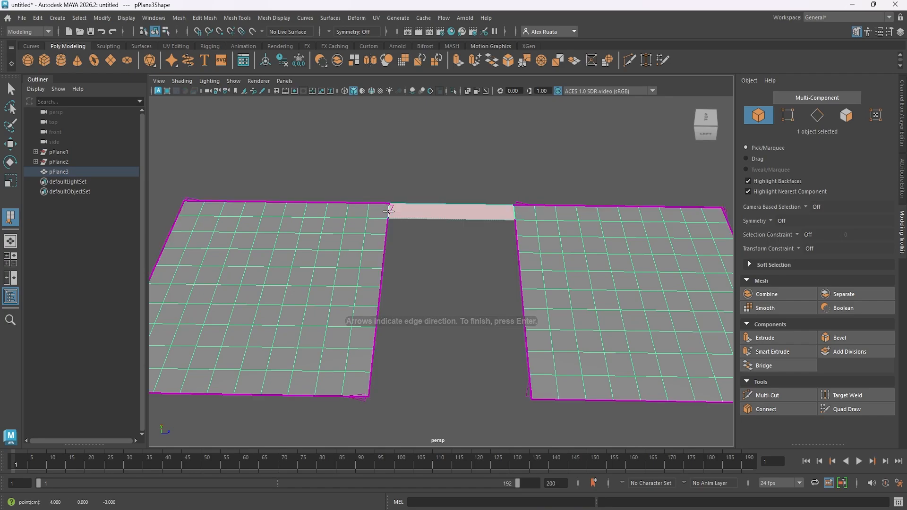
{"action": "key", "text": "Return"}
Append the second and third faces across the gap, joining the next two pairs of facing edges.
{"action": "left_click", "coordinate": [388, 225]}
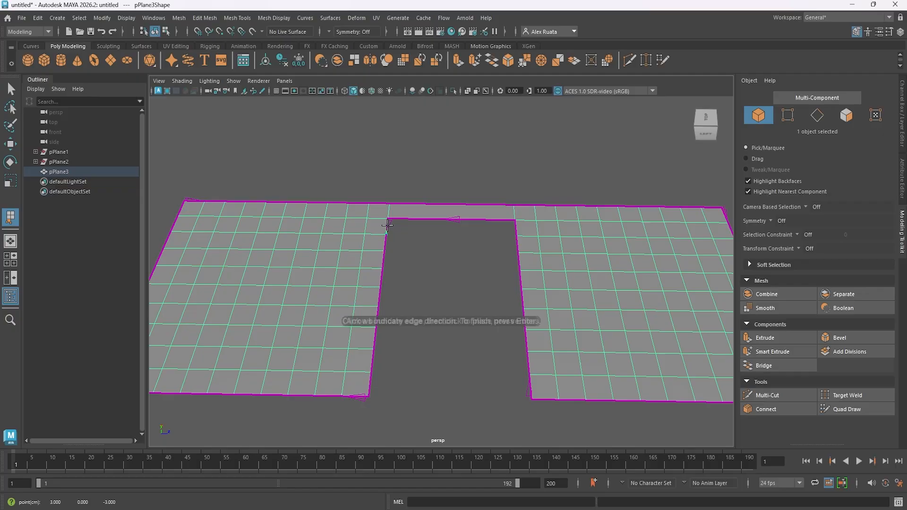
{"action": "left_click", "coordinate": [515, 236]}
{"action": "key", "text": "Return"}
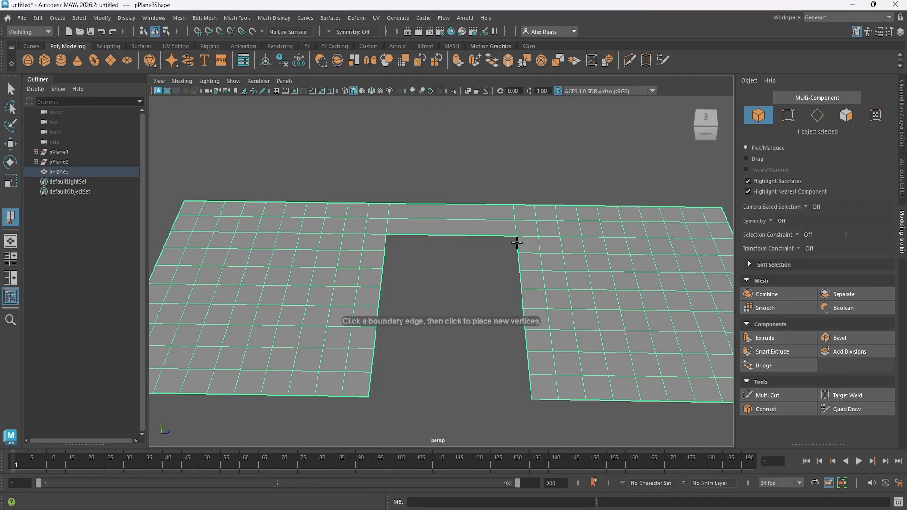
{"action": "left_click", "coordinate": [515, 241]}
{"action": "left_click", "coordinate": [386, 241]}
{"action": "key", "text": "Return"}
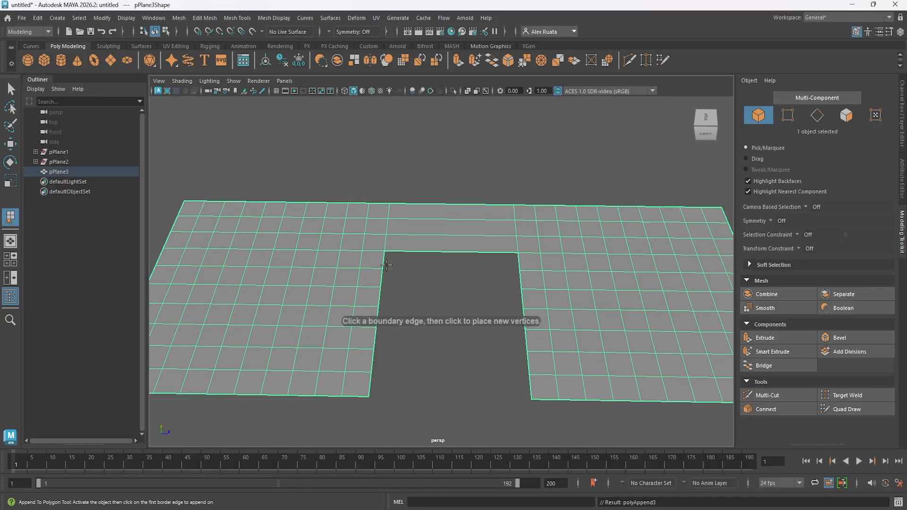
Append the fourth face across the gap, joining the next pair of facing border edges.
{"action": "left_click", "coordinate": [383, 262]}
{"action": "left_click", "coordinate": [518, 262]}
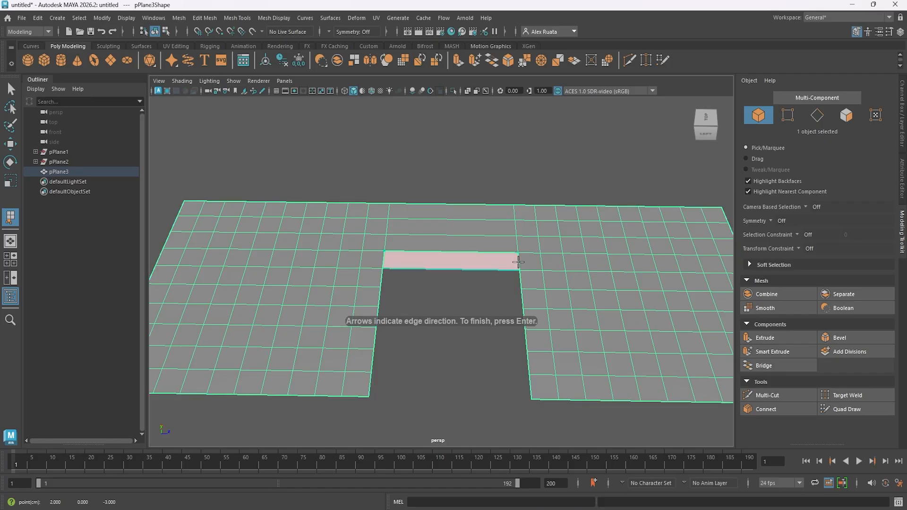
{"action": "key", "text": "Return"}
Undo the triangular face and append a four-sided fifth face between the next two facing edges.
{"action": "left_click", "coordinate": [394, 268]}
{"action": "left_click", "coordinate": [394, 268]}
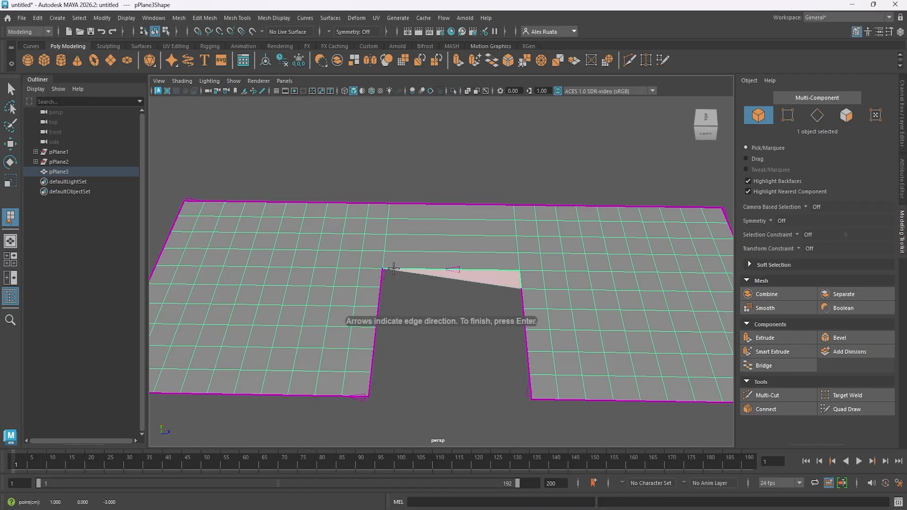
{"action": "left_click_drag", "start_coordinate": [431, 291], "coordinate": [397, 273], "text": "alt"}
{"action": "key", "text": "Escape"}
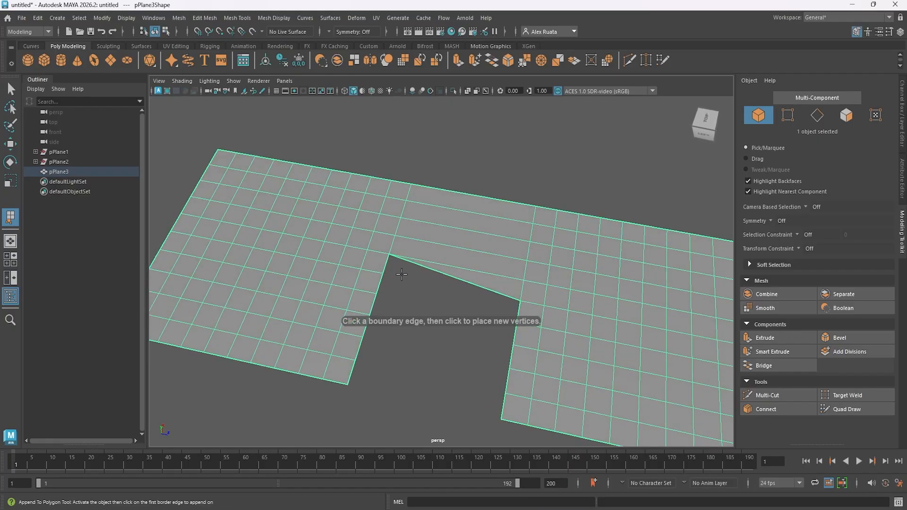
{"action": "key", "text": "ctrl+z"}
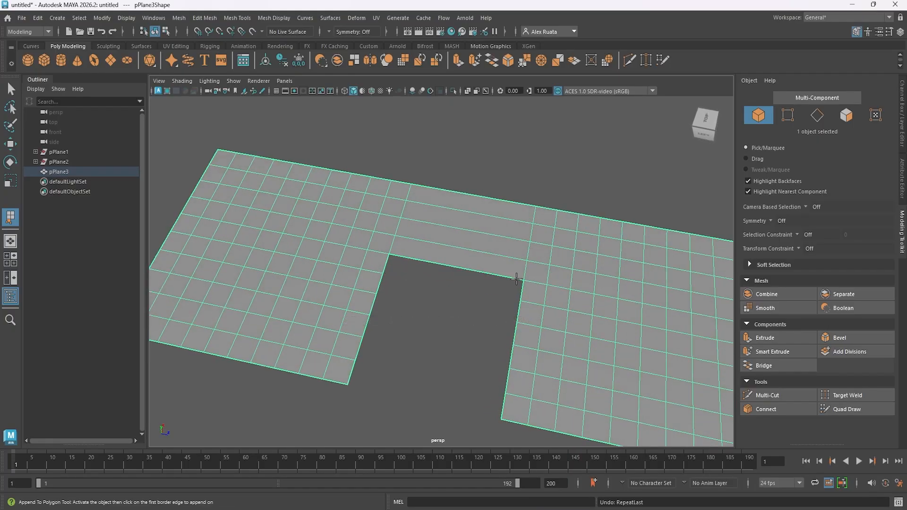
{"action": "left_click", "coordinate": [386, 266]}
{"action": "key", "text": "Return"}
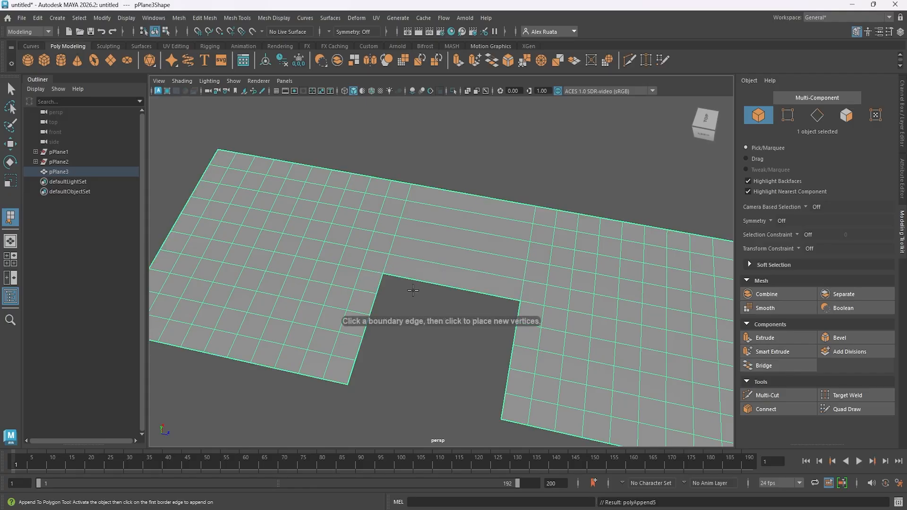
Select all the appended faces between the two planes and delete them.
{"action": "left_click_drag", "start_coordinate": [442, 275], "coordinate": [422, 278], "text": "alt"}
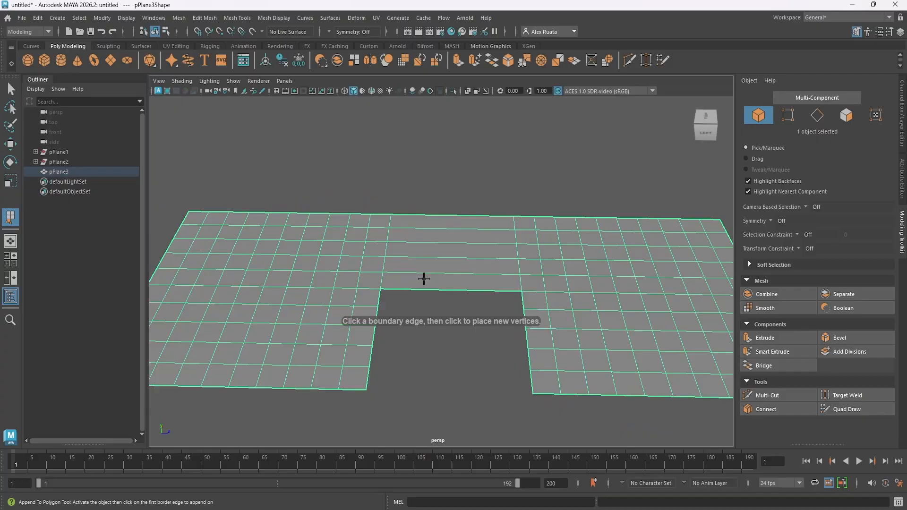
{"action": "key", "text": "q"}
{"action": "right_click_drag", "start_coordinate": [413, 226], "coordinate": [436, 217]}
{"action": "left_click_drag", "start_coordinate": [475, 327], "coordinate": [478, 312]}
{"action": "key", "text": "Delete"}
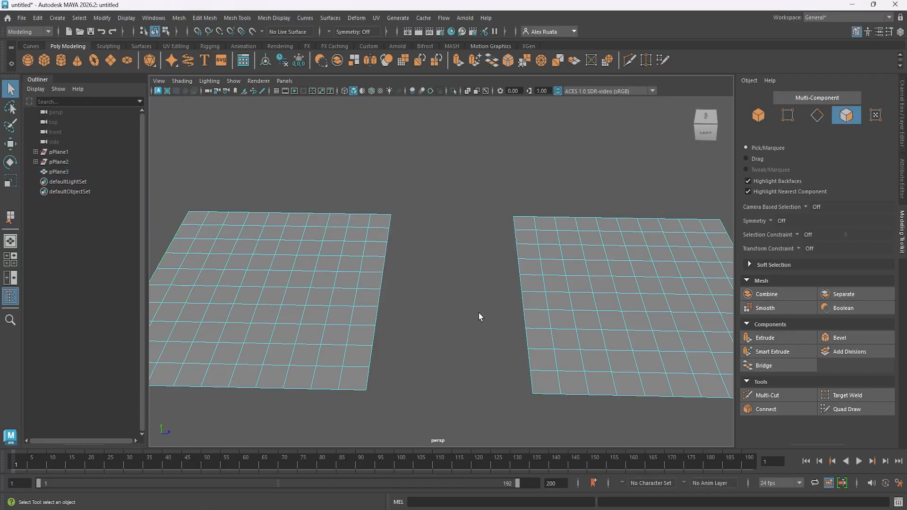
Select the vertices along both facing borders of the planes in the top view.
{"action": "left_click", "coordinate": [569, 254]}
{"action": "right_click_drag", "start_coordinate": [568, 227], "coordinate": [535, 224]}
{"action": "middle_click_drag", "start_coordinate": [535, 230], "coordinate": [525, 208], "text": "alt"}
{"action": "left_click_drag", "start_coordinate": [524, 209], "coordinate": [514, 232], "text": "alt"}
{"action": "key", "text": "space"}
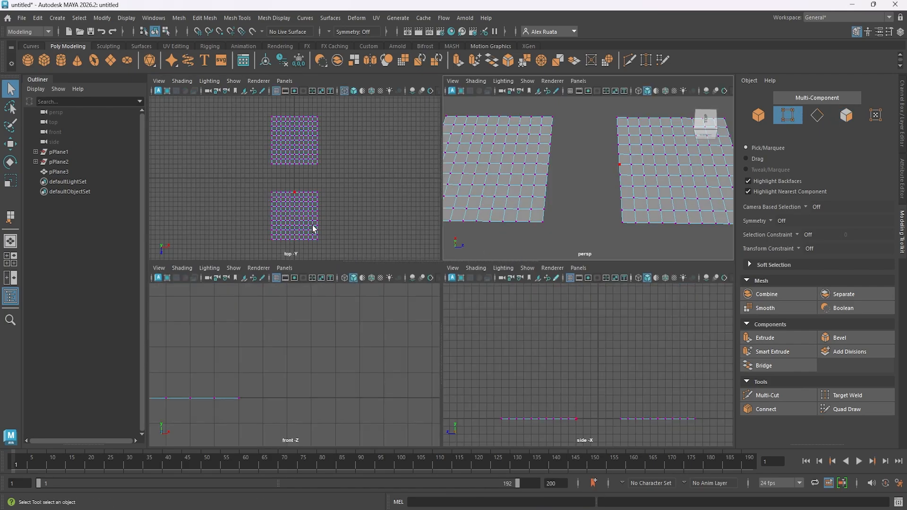
{"action": "key", "text": "space"}
{"action": "scroll", "coordinate": [359, 235], "scroll_direction": "up", "scroll_amount": 2}
{"action": "left_click_drag", "start_coordinate": [347, 233], "coordinate": [545, 313]}
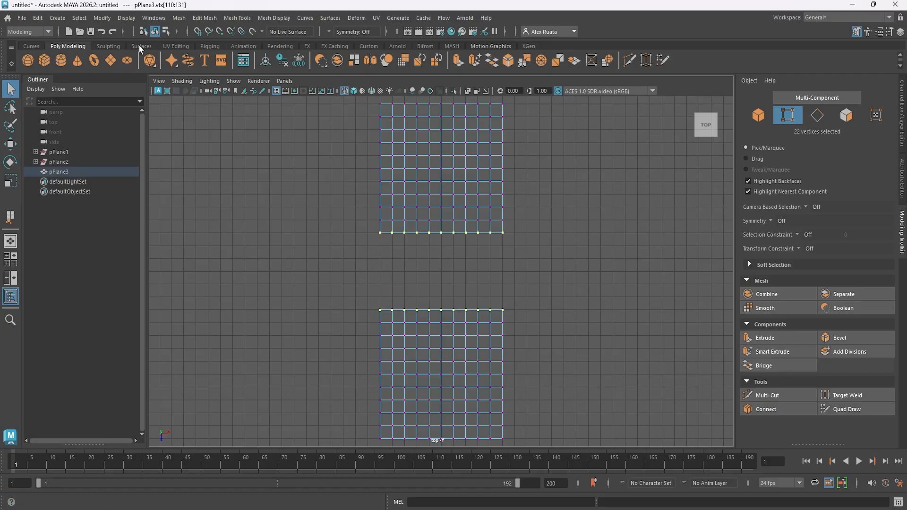
Convert the vertex selection to edges and deselect everything except the two facing border rows.
{"action": "left_click", "coordinate": [79, 17]}
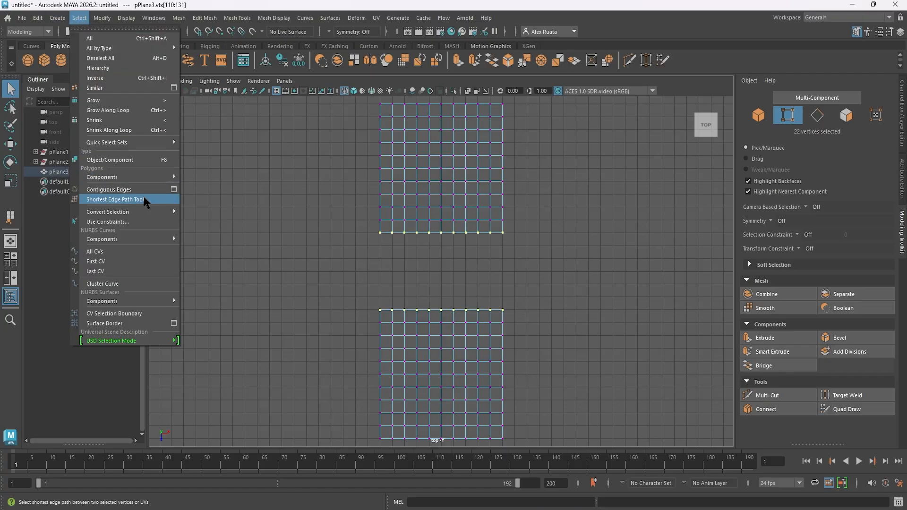
{"action": "mouse_move", "coordinate": [142, 216]}
{"action": "left_click", "coordinate": [221, 243]}
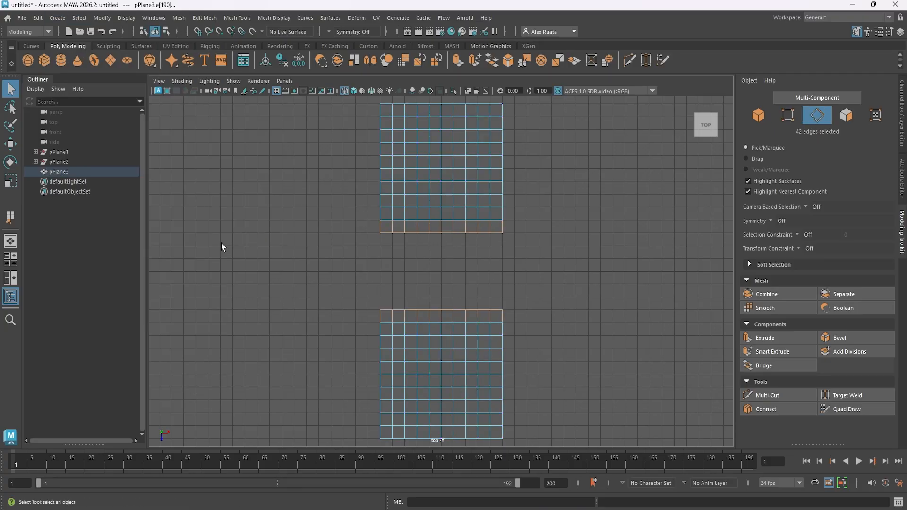
{"action": "left_click_drag", "start_coordinate": [541, 226], "coordinate": [541, 226], "text": "ctrl"}
{"action": "left_click_drag", "start_coordinate": [471, 325], "coordinate": [528, 316], "text": "ctrl"}
Bridge the selected border edges of the two planes in the perspective view.
{"action": "key", "text": "space"}
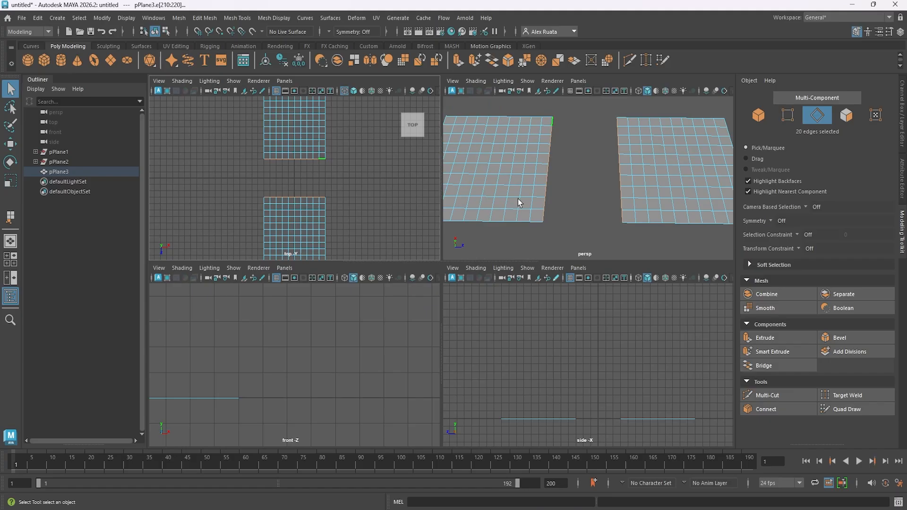
{"action": "key", "text": "space"}
{"action": "left_click_drag", "start_coordinate": [525, 211], "coordinate": [460, 248], "text": "alt"}
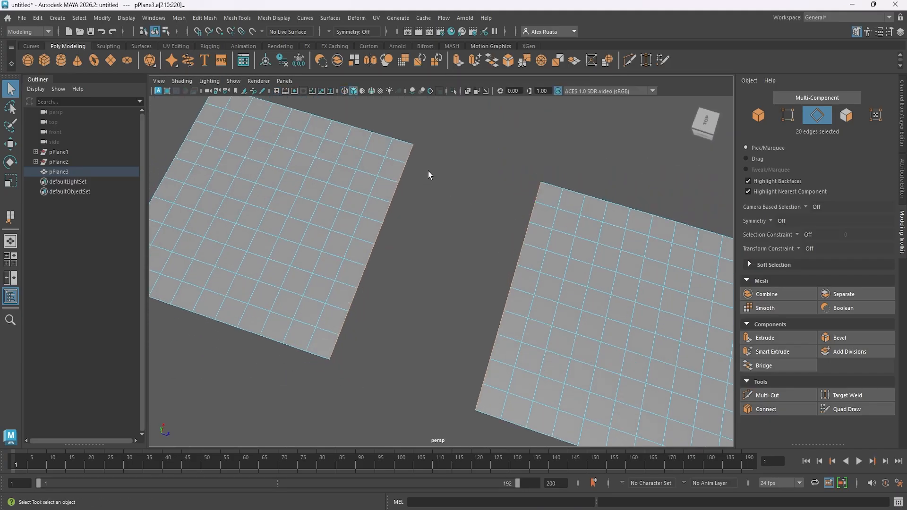
{"action": "mouse_move", "coordinate": [447, 293]}
{"action": "left_mouse_down", "text": "alt"}
{"action": "mouse_move", "coordinate": [420, 286]}
{"action": "mouse_move", "coordinate": [431, 296]}
{"action": "left_mouse_up", "text": "alt"}
{"action": "left_click", "coordinate": [781, 367]}
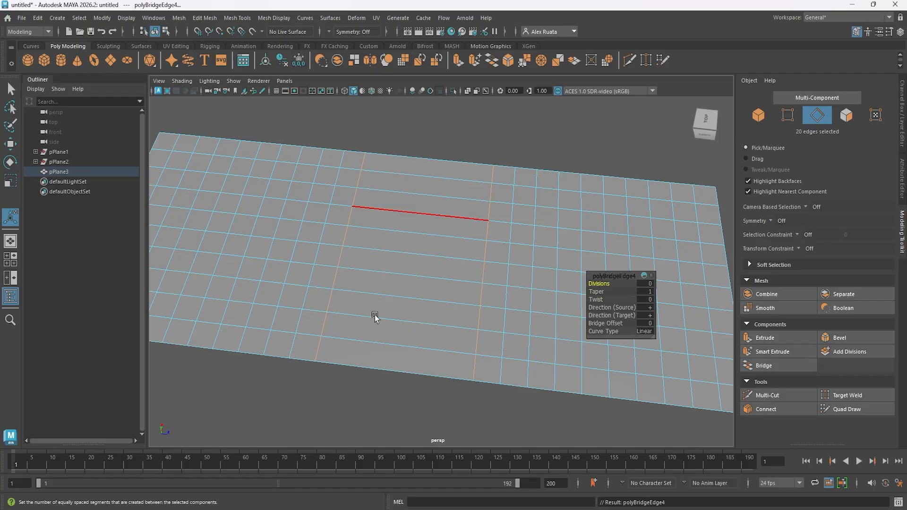
Set the bridge's divisions to 3 and undo the taper change.
{"action": "left_click_drag", "start_coordinate": [601, 284], "coordinate": [611, 288]}
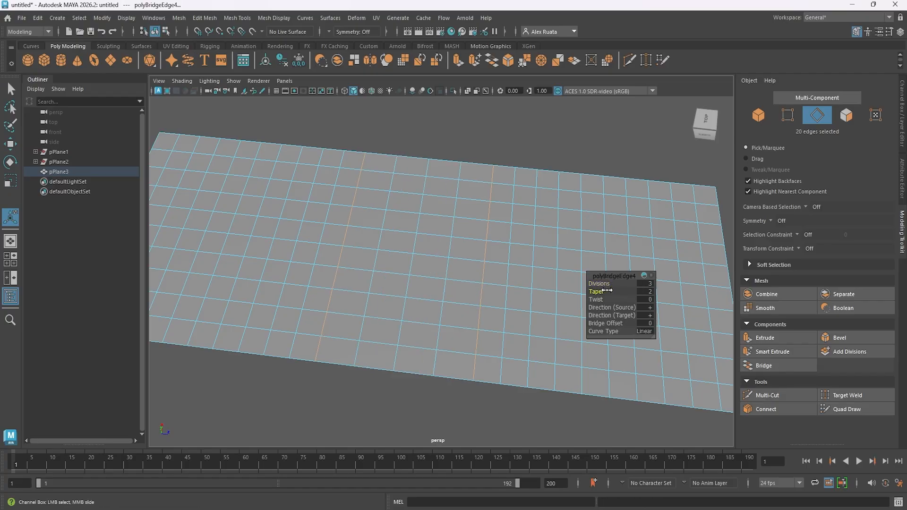
{"action": "left_click_drag", "start_coordinate": [519, 301], "coordinate": [501, 298], "text": "alt"}
{"action": "key", "text": "ctrl+z"}
{"action": "left_click_drag", "start_coordinate": [594, 301], "coordinate": [596, 301]}
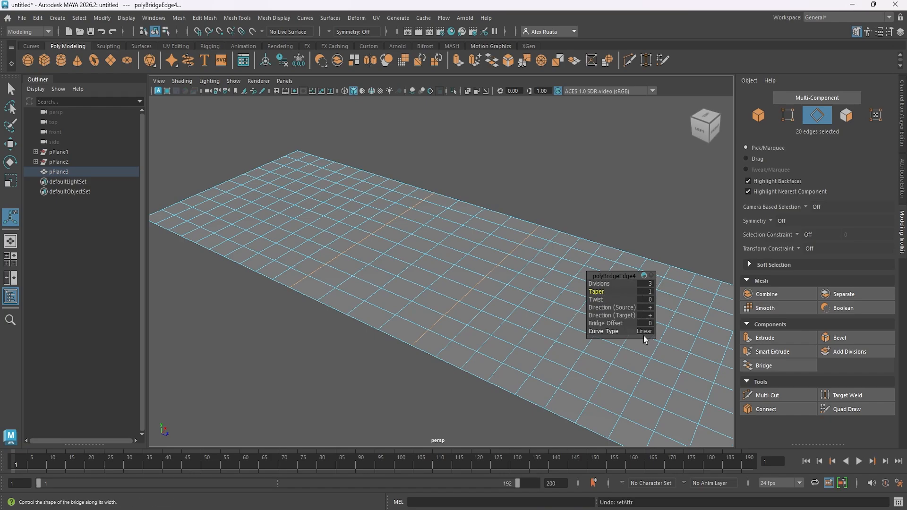
Clear the edge selection and return the bridged plane to object mode.
{"action": "left_click_drag", "start_coordinate": [479, 236], "coordinate": [459, 294], "text": "alt"}
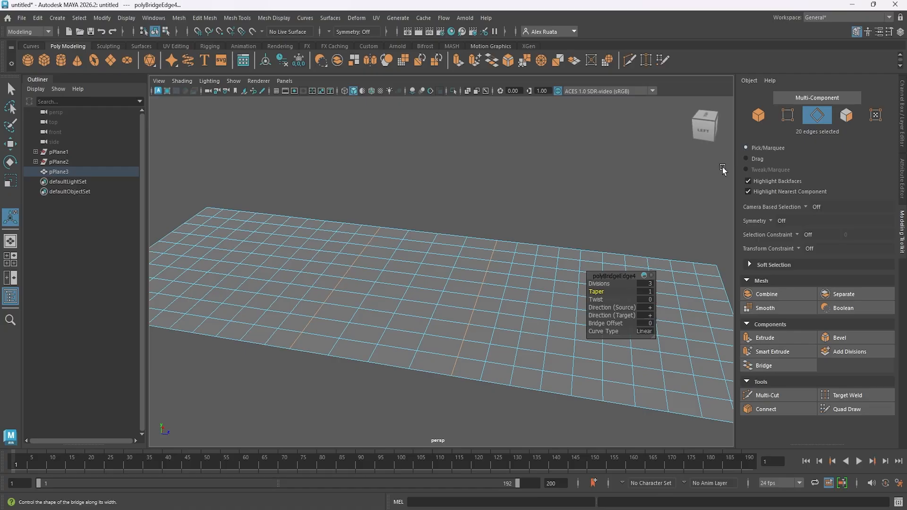
{"action": "middle_click_drag", "start_coordinate": [499, 208], "coordinate": [540, 240], "text": "alt"}
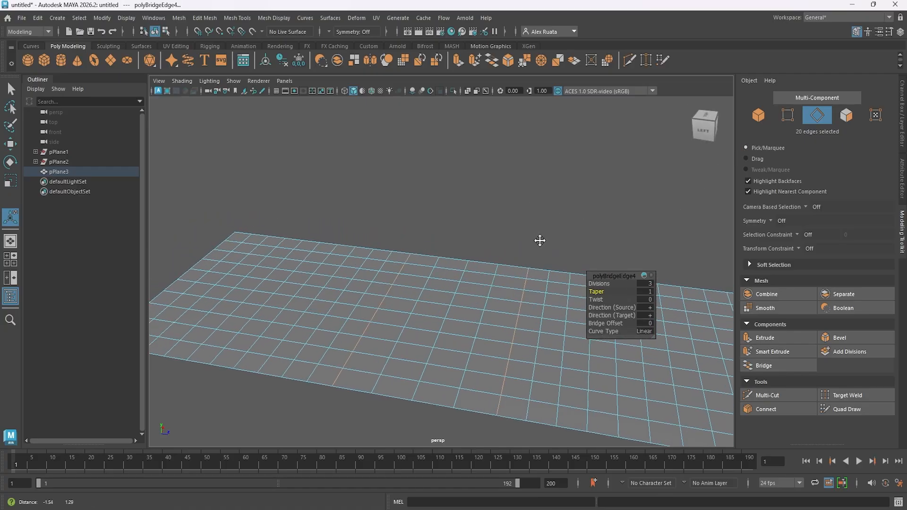
{"action": "left_click_drag", "start_coordinate": [540, 241], "coordinate": [477, 243], "text": "alt"}
{"action": "left_click", "coordinate": [472, 215]}
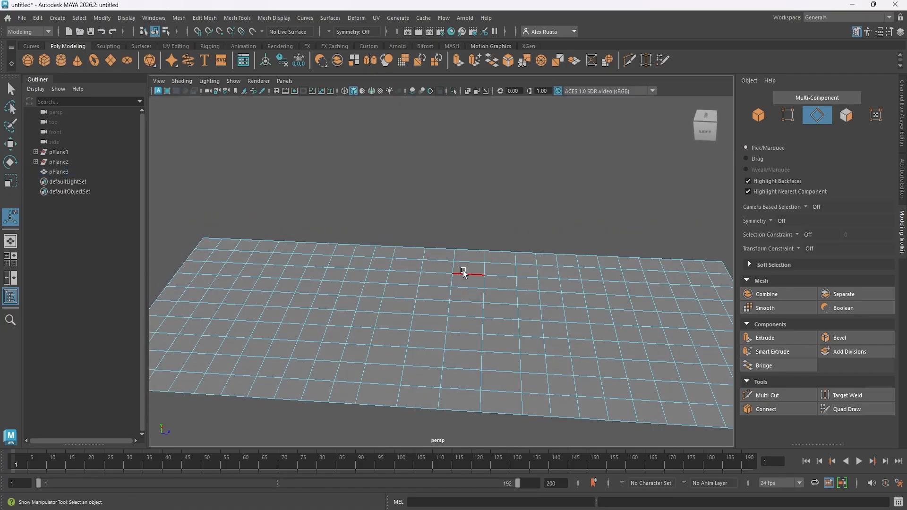
{"action": "right_click_drag", "start_coordinate": [463, 270], "coordinate": [495, 212]}
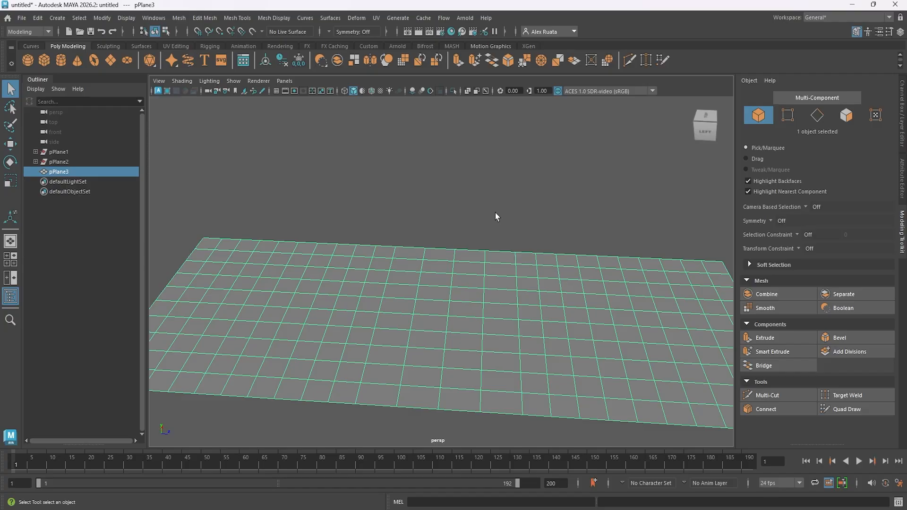
Create a polygon cube and raise it to about 2.675 in Y above the plane.
{"action": "left_click", "coordinate": [44, 60]}
{"action": "key", "text": "w"}
{"action": "left_click_drag", "start_coordinate": [451, 276], "coordinate": [451, 219]}
Set the cube's width, height and depth subdivisions to 2.
{"action": "left_click", "coordinate": [899, 32]}
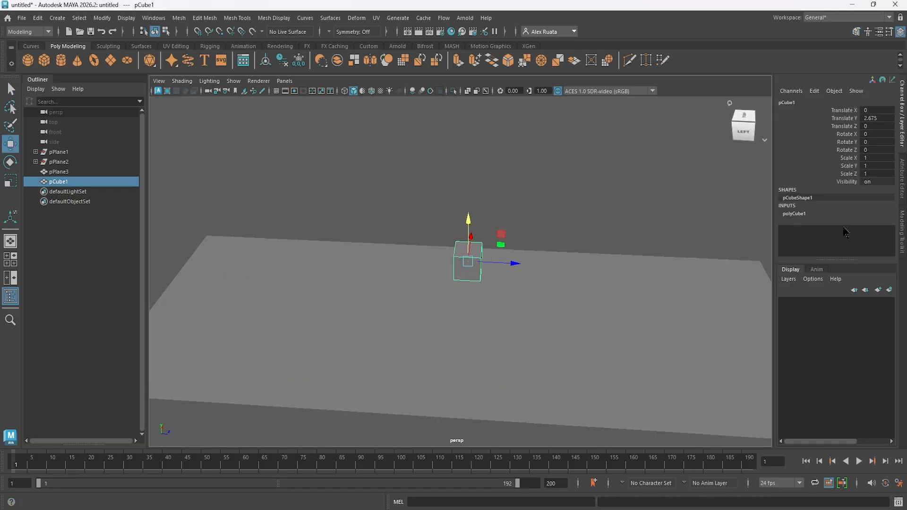
{"action": "left_click", "coordinate": [798, 214]}
{"action": "scroll", "coordinate": [870, 243], "scroll_direction": "down", "scroll_amount": 2}
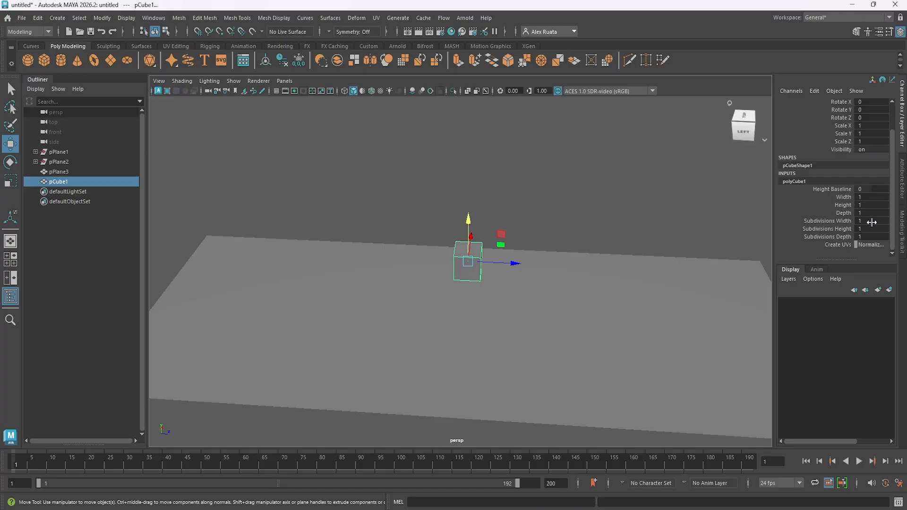
{"action": "left_click_drag", "start_coordinate": [872, 222], "coordinate": [871, 231]}
{"action": "type", "text": "23"}
{"action": "key", "text": "Return"}
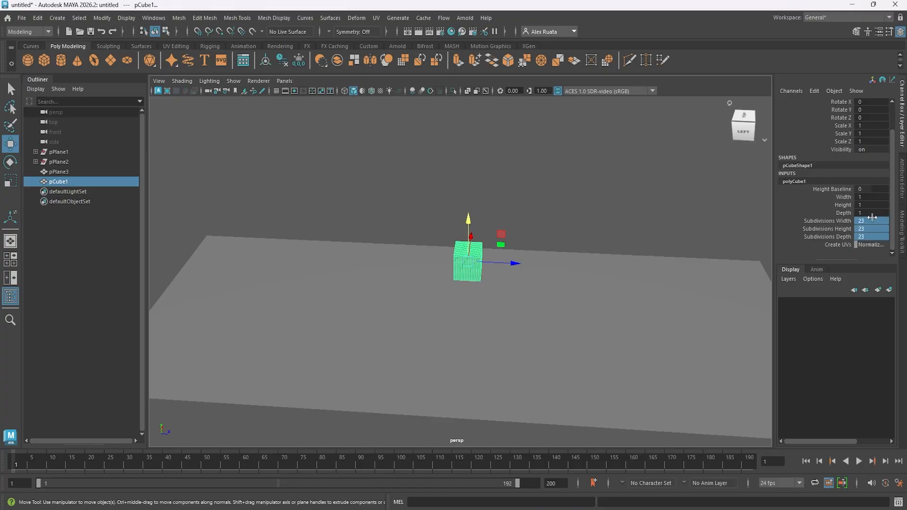
{"action": "type", "text": "2"}
{"action": "key", "text": "Return"}
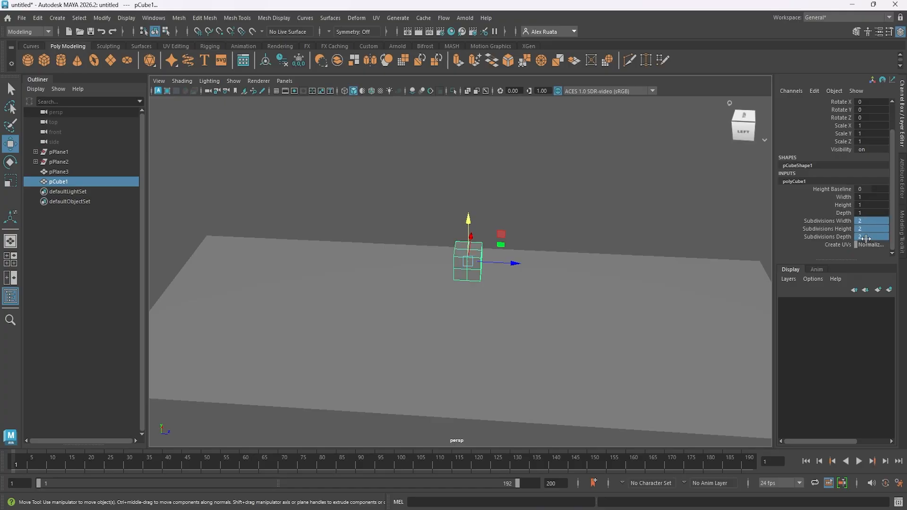
Switch to wireframe, move the cube to about -3.976 in Z in the top view, and scale it uniformly to about 2.002.
{"action": "mouse_move", "coordinate": [559, 298]}
{"action": "left_mouse_down", "text": "alt"}
{"action": "mouse_move", "coordinate": [482, 296]}
{"action": "mouse_move", "coordinate": [454, 274]}
{"action": "left_mouse_up", "text": "alt"}
{"action": "left_click", "coordinate": [344, 90]}
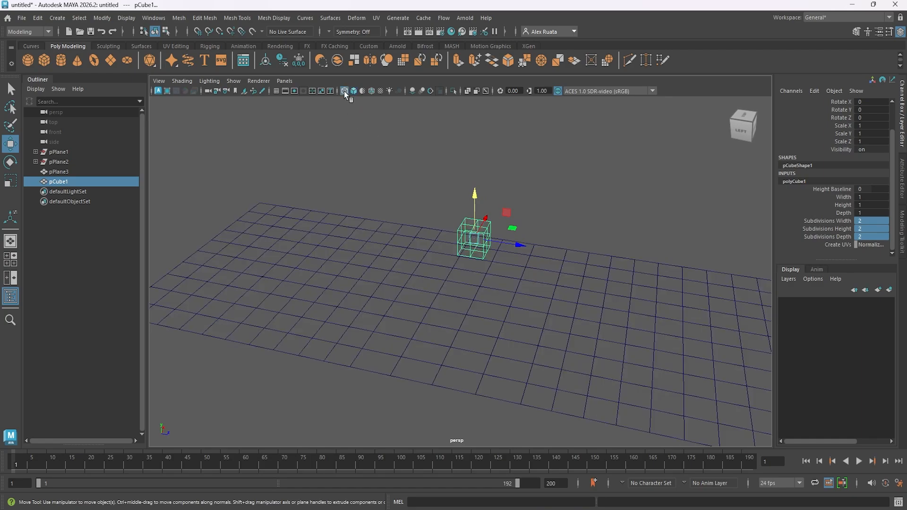
{"action": "left_click_drag", "start_coordinate": [402, 208], "coordinate": [438, 240], "text": "alt"}
{"action": "key", "text": "space"}
{"action": "key", "text": "space"}
{"action": "left_click_drag", "start_coordinate": [463, 314], "coordinate": [462, 260]}
{"action": "key", "text": "r"}
{"action": "left_click_drag", "start_coordinate": [461, 219], "coordinate": [475, 219]}
{"action": "key", "text": "w"}
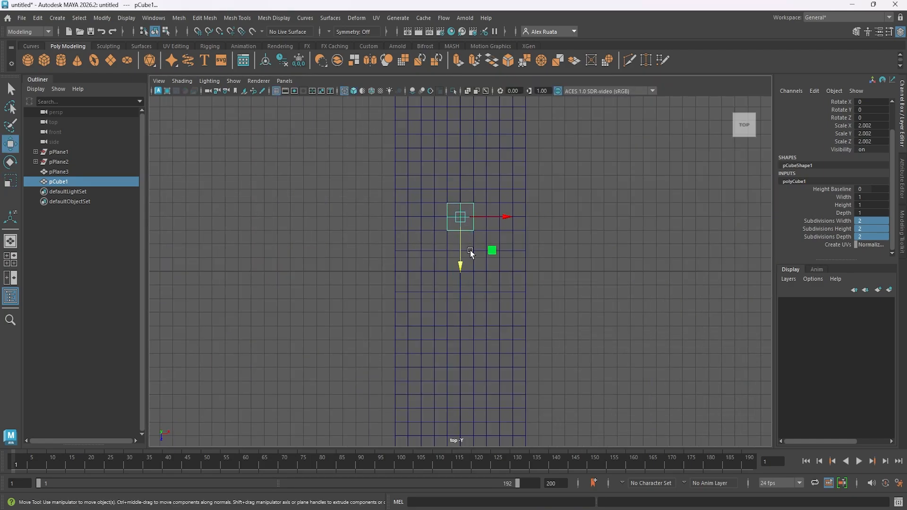
Return to the shaded perspective view and raise the cube to about 4.384 in Y.
{"action": "key", "text": "space"}
{"action": "key", "text": "space"}
{"action": "left_click_drag", "start_coordinate": [531, 232], "coordinate": [410, 137], "text": "alt"}
{"action": "left_click", "coordinate": [354, 92]}
{"action": "middle_click_drag", "start_coordinate": [390, 185], "coordinate": [426, 197], "text": "alt"}
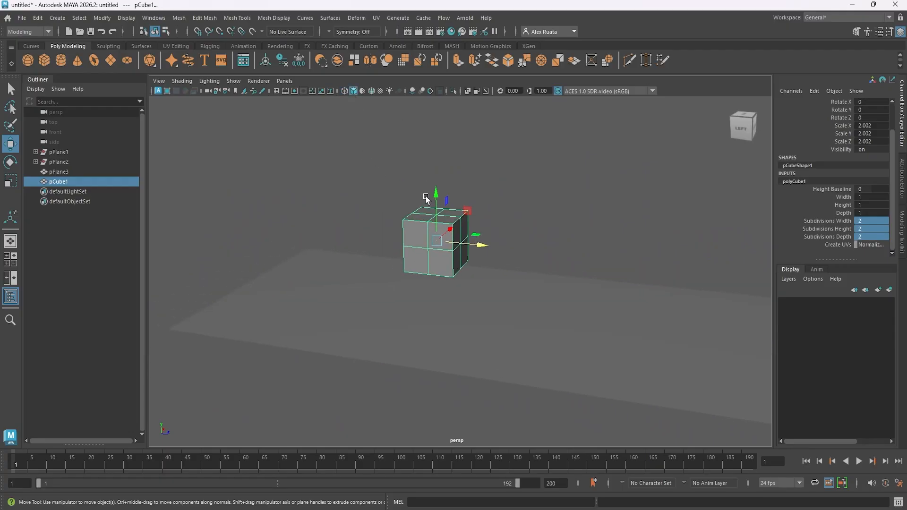
{"action": "left_click_drag", "start_coordinate": [437, 199], "coordinate": [435, 330], "text": "alt"}
{"action": "left_click", "coordinate": [435, 330]}
{"action": "left_click", "coordinate": [444, 241], "text": "shift"}
{"action": "left_click_drag", "start_coordinate": [457, 251], "coordinate": [463, 280], "text": "alt"}
Delete the construction history of the bridged plane.
{"action": "left_click", "coordinate": [501, 318]}
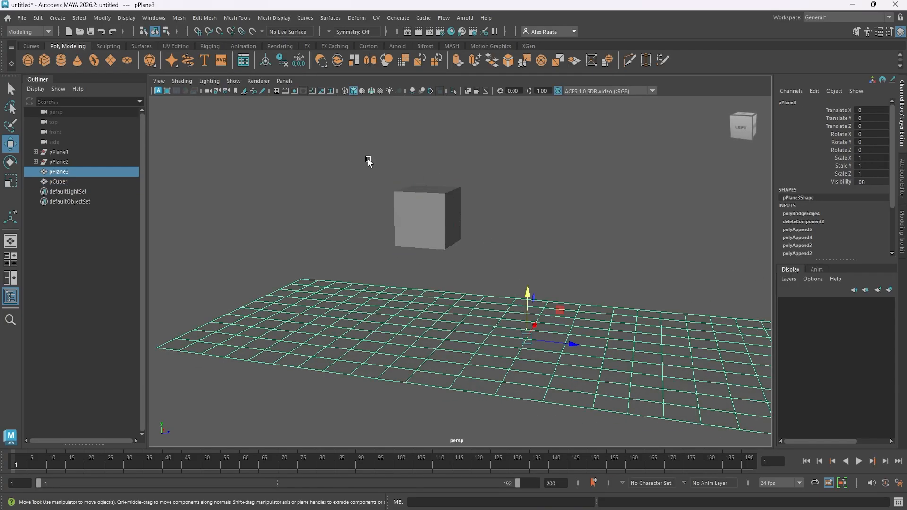
{"action": "left_click", "coordinate": [38, 17]}
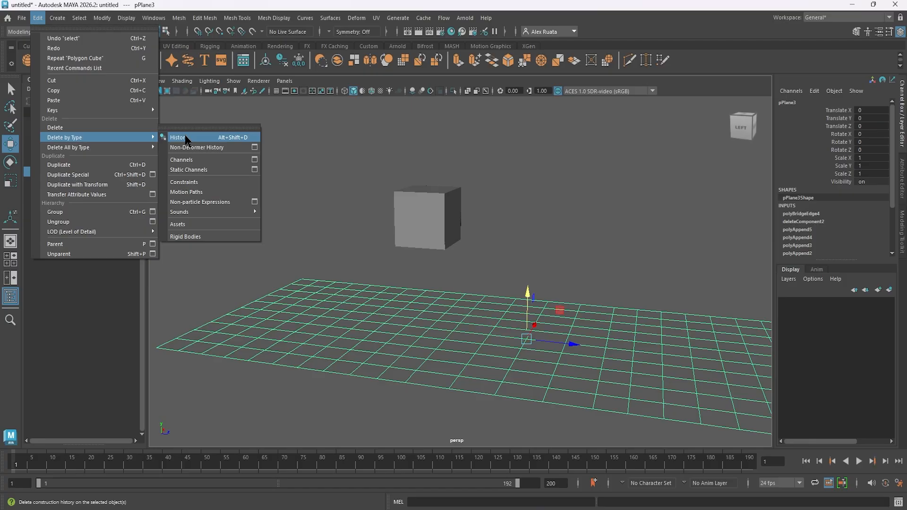
{"action": "left_click", "coordinate": [178, 138]}
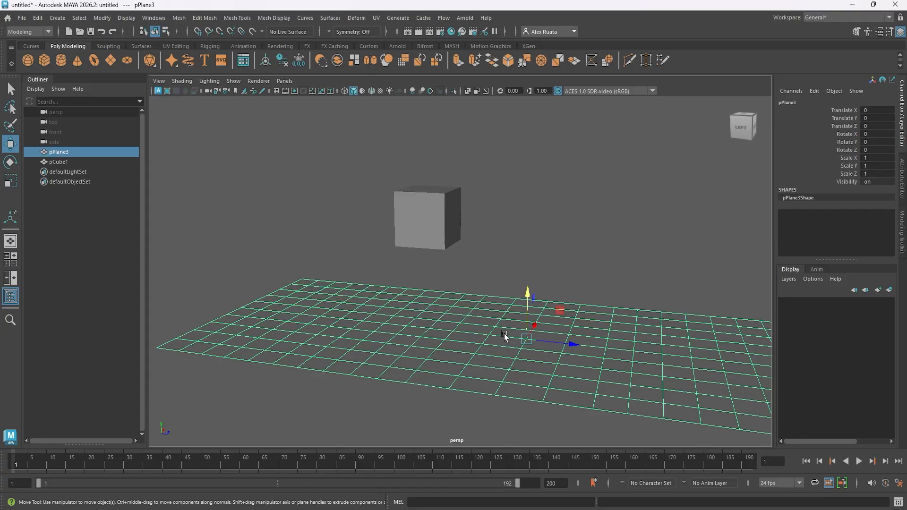
Combine the cube and the plane into a single mesh.
{"action": "left_click_drag", "start_coordinate": [488, 331], "coordinate": [460, 328], "text": "alt"}
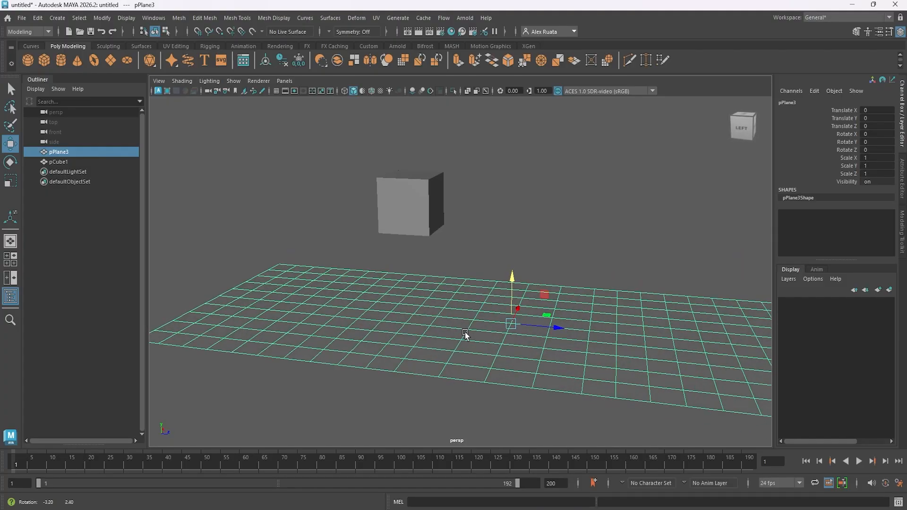
{"action": "left_click", "coordinate": [420, 222], "text": "shift"}
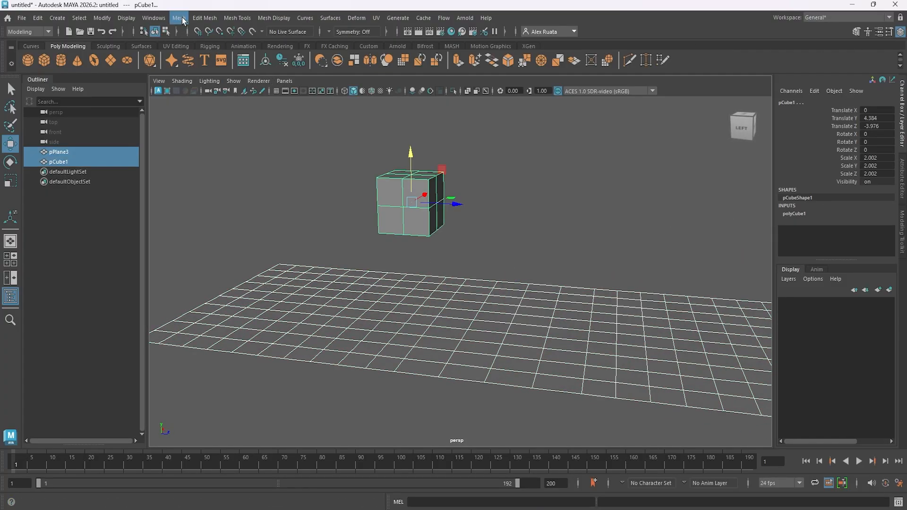
{"action": "left_click", "coordinate": [856, 32]}
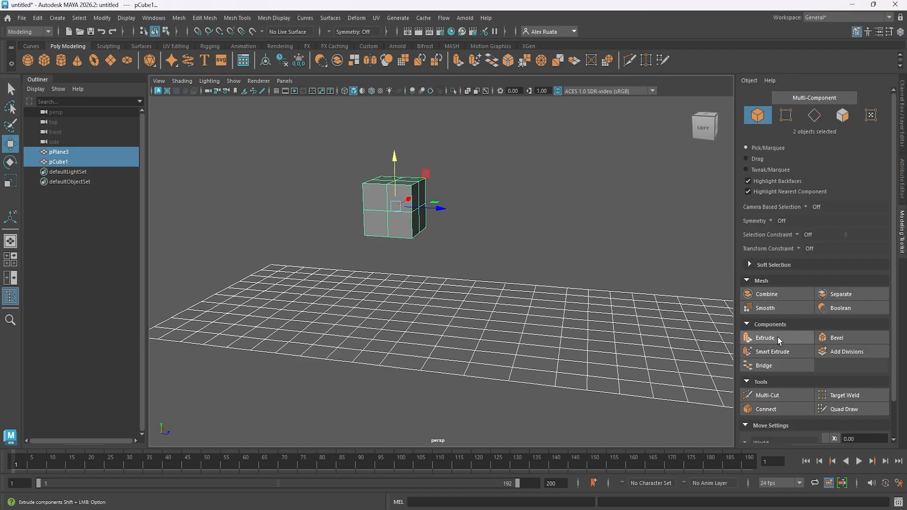
{"action": "left_click", "coordinate": [768, 294]}
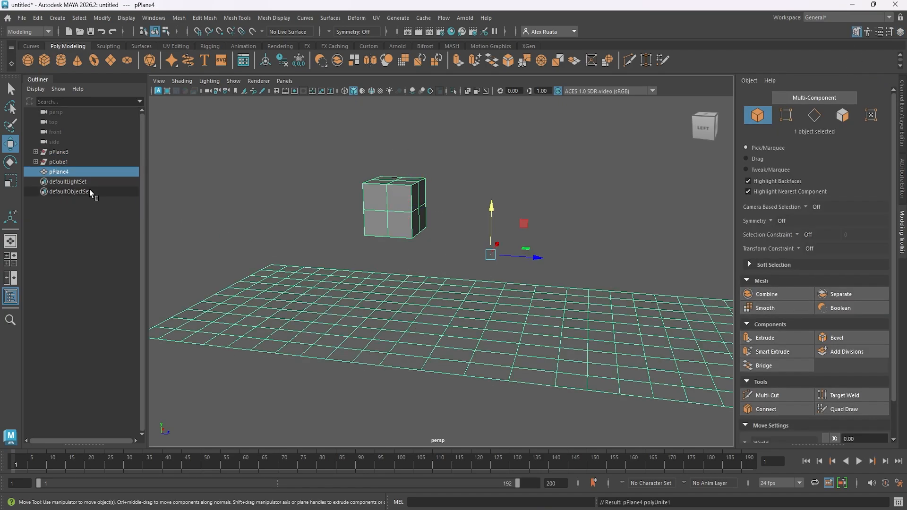
Delete the construction history of the combined mesh.
{"action": "left_click", "coordinate": [38, 18]}
{"action": "mouse_move", "coordinate": [97, 138]}
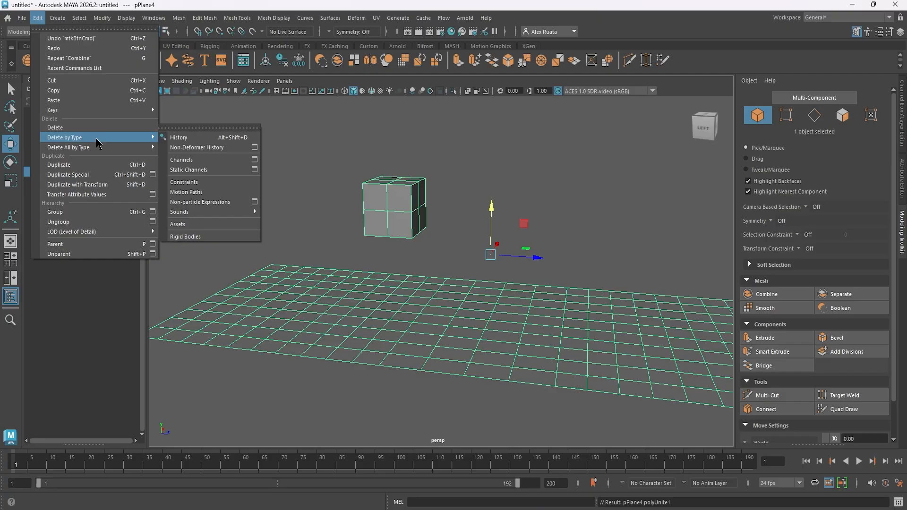
{"action": "left_click", "coordinate": [177, 138]}
Select the four faces on the underside of the cube and delete them.
{"action": "left_click_drag", "start_coordinate": [258, 171], "coordinate": [274, 194], "text": "alt"}
{"action": "right_click_drag", "start_coordinate": [274, 194], "coordinate": [515, 222], "text": "alt"}
{"action": "right_click_drag", "start_coordinate": [429, 195], "coordinate": [435, 221]}
{"action": "left_click", "coordinate": [447, 208]}
{"action": "left_click", "coordinate": [407, 211], "text": "shift"}
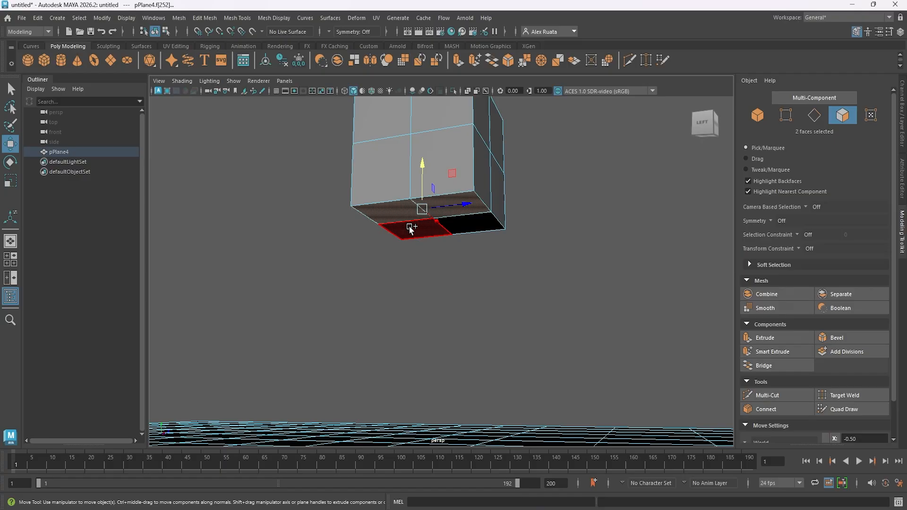
{"action": "left_click", "coordinate": [455, 222], "text": "shift"}
{"action": "key", "text": "Delete"}
In the top view, select the 2×2 block of plane faces directly beneath the cube.
{"action": "key", "text": "space"}
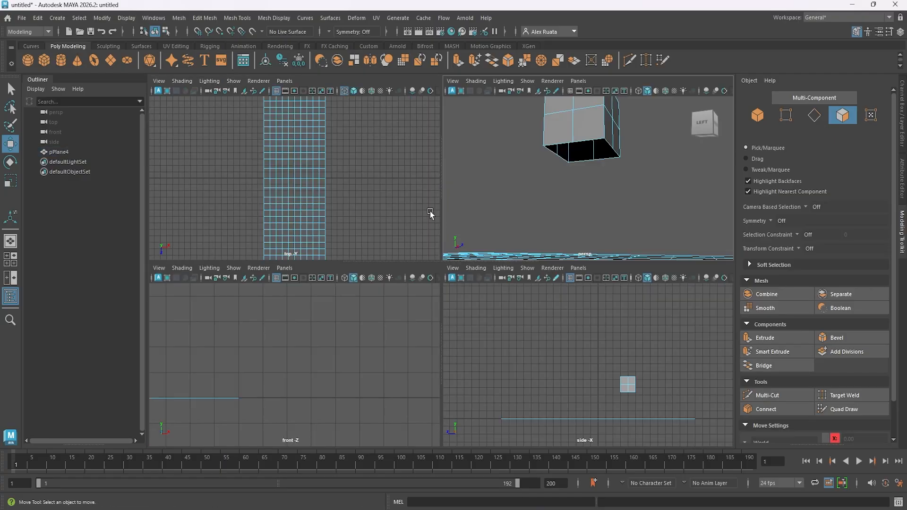
{"action": "key", "text": "space"}
{"action": "scroll", "coordinate": [435, 256], "scroll_direction": "up", "scroll_amount": 2}
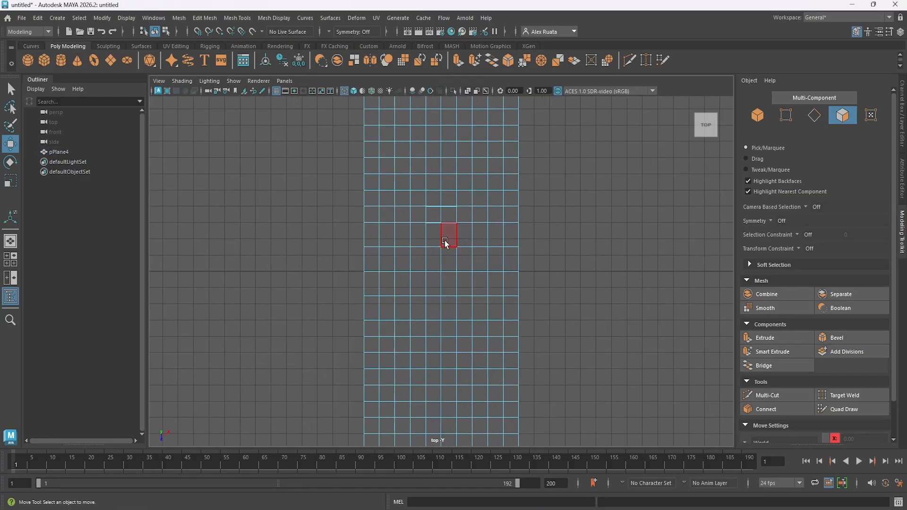
{"action": "left_click", "coordinate": [450, 211]}
{"action": "key", "text": "space"}
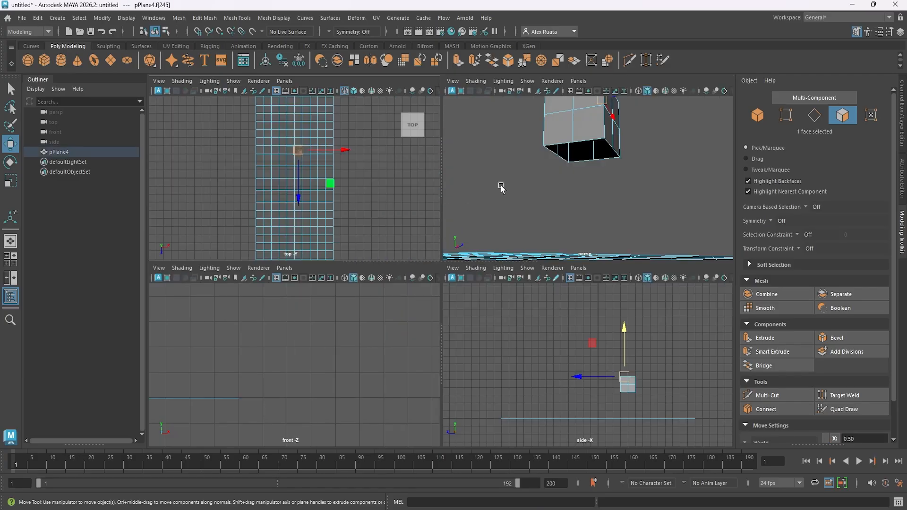
{"action": "key", "text": "space"}
{"action": "left_click_drag", "start_coordinate": [535, 168], "coordinate": [515, 218], "text": "alt"}
{"action": "key", "text": "space"}
Deselect the cube's faces in the perspective view and delete the four selected plane faces beneath it.
{"action": "key", "text": "space"}
{"action": "scroll", "coordinate": [444, 224], "scroll_direction": "up", "scroll_amount": 2}
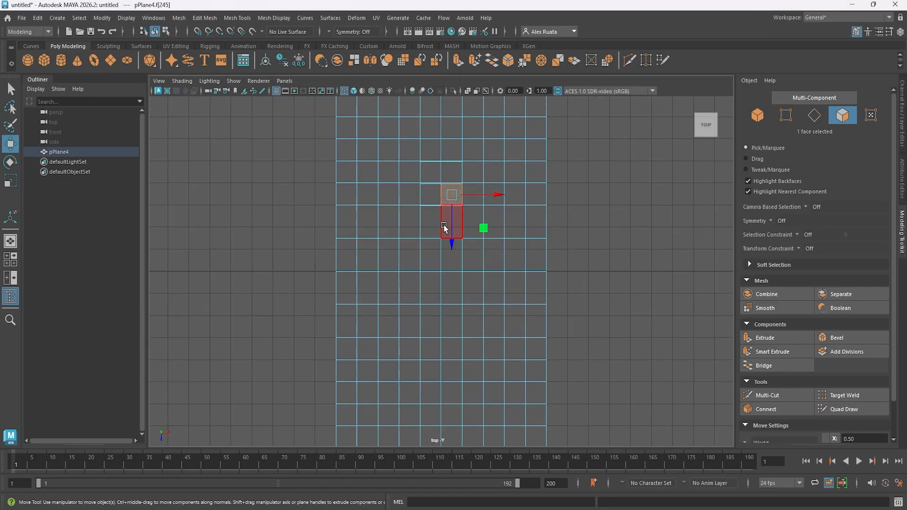
{"action": "left_click_drag", "start_coordinate": [428, 196], "coordinate": [447, 217]}
{"action": "key", "text": "space"}
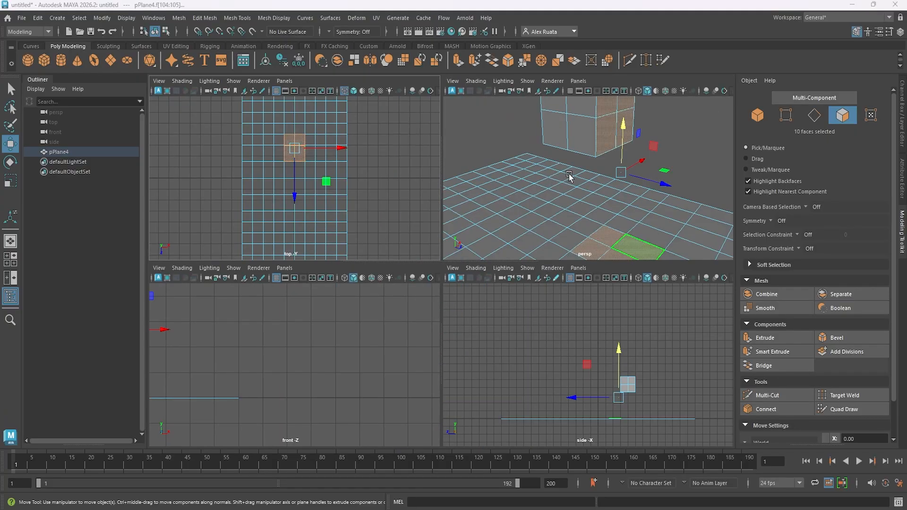
{"action": "key", "text": "space"}
{"action": "left_click_drag", "start_coordinate": [503, 273], "coordinate": [557, 302], "text": "alt"}
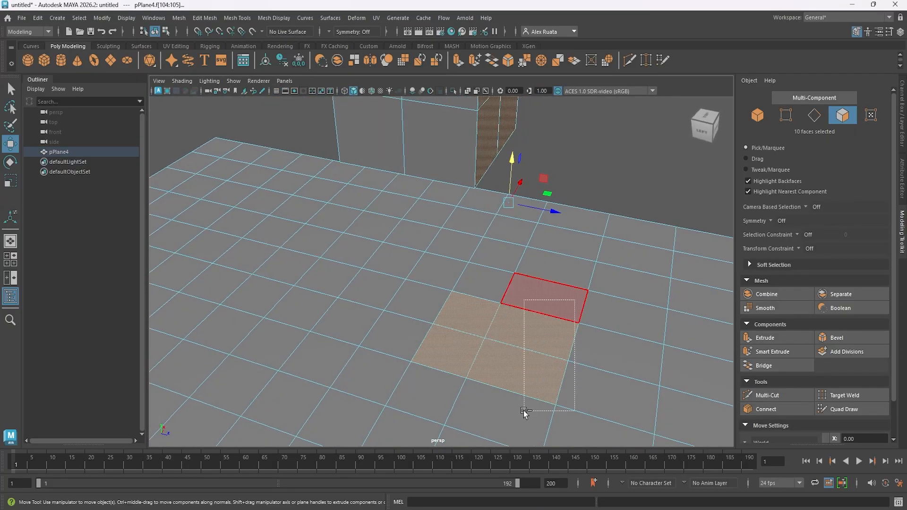
{"action": "left_click_drag", "start_coordinate": [524, 411], "coordinate": [523, 412], "text": "ctrl"}
{"action": "mouse_move", "coordinate": [427, 295]}
{"action": "left_mouse_down", "text": "shift"}
{"action": "mouse_move", "coordinate": [412, 333]}
{"action": "mouse_move", "coordinate": [420, 337]}
{"action": "mouse_move", "coordinate": [452, 324]}
{"action": "mouse_move", "coordinate": [431, 299]}
{"action": "mouse_move", "coordinate": [472, 229]}
{"action": "mouse_move", "coordinate": [423, 281]}
{"action": "left_mouse_up", "text": "shift"}
{"action": "scroll", "coordinate": [411, 333], "scroll_direction": "down", "scroll_amount": 3}
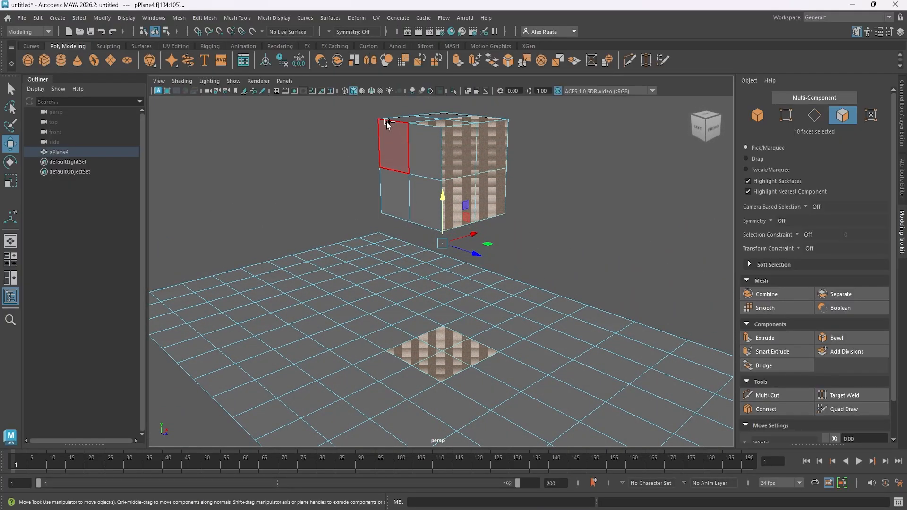
{"action": "left_click_drag", "start_coordinate": [387, 123], "coordinate": [300, 244], "text": "ctrl"}
{"action": "left_click_drag", "start_coordinate": [301, 244], "coordinate": [340, 257]}
{"action": "left_click_drag", "start_coordinate": [440, 333], "coordinate": [403, 300], "text": "alt"}
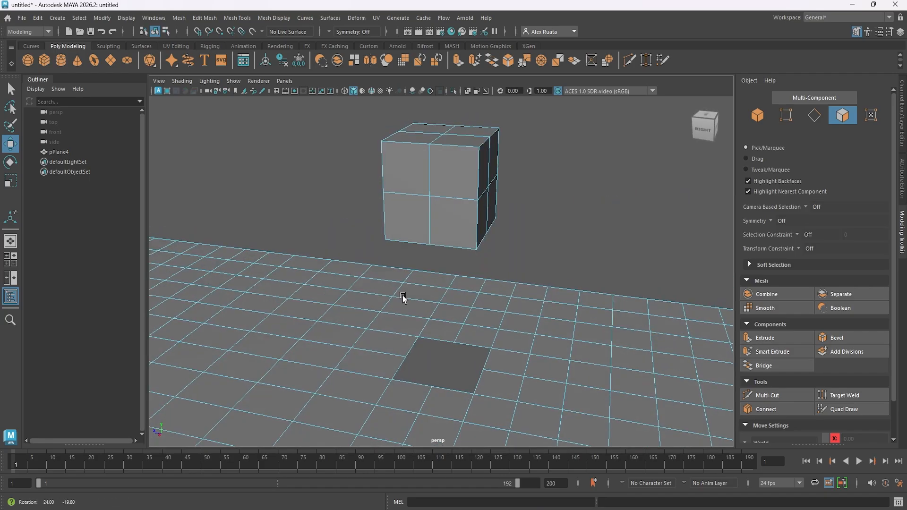
Select the border edge loops around the cube's open underside and the hole in the plane.
{"action": "right_click_drag", "start_coordinate": [431, 208], "coordinate": [431, 184]}
{"action": "left_click_drag", "start_coordinate": [431, 184], "coordinate": [447, 321], "text": "alt"}
{"action": "double_click", "coordinate": [418, 225]}
{"action": "double_click", "coordinate": [448, 324], "text": "shift"}
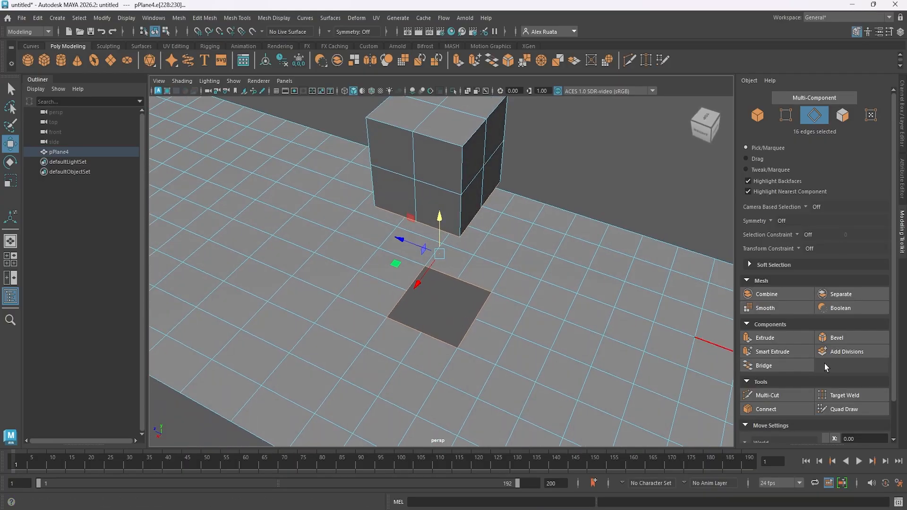
Bridge the two selected openings with 3 divisions and try a taper of 2.
{"action": "left_click", "coordinate": [787, 366]}
{"action": "left_click_drag", "start_coordinate": [567, 307], "coordinate": [318, 285], "text": "alt"}
{"action": "left_click_drag", "start_coordinate": [605, 286], "coordinate": [615, 286]}
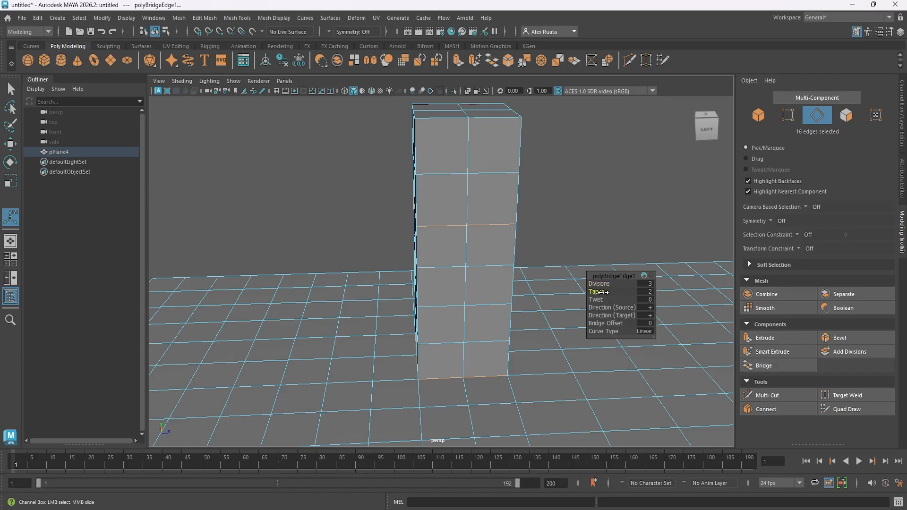
{"action": "left_click_drag", "start_coordinate": [596, 299], "coordinate": [458, 293]}
{"action": "key", "text": "ctrl+z"}
{"action": "right_click_drag", "start_coordinate": [457, 294], "coordinate": [350, 299], "text": "alt"}
{"action": "left_click_drag", "start_coordinate": [350, 299], "coordinate": [381, 327], "text": "alt"}
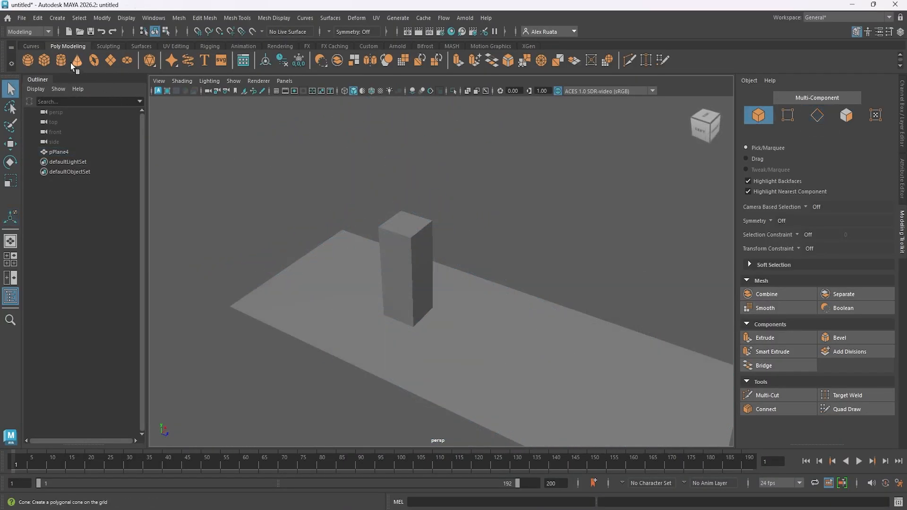
Create a polygon cylinder and raise it above the plane beside the pillar.
{"action": "left_click", "coordinate": [61, 60]}
{"action": "left_click_drag", "start_coordinate": [480, 319], "coordinate": [470, 298], "text": "alt"}
{"action": "key", "text": "w"}
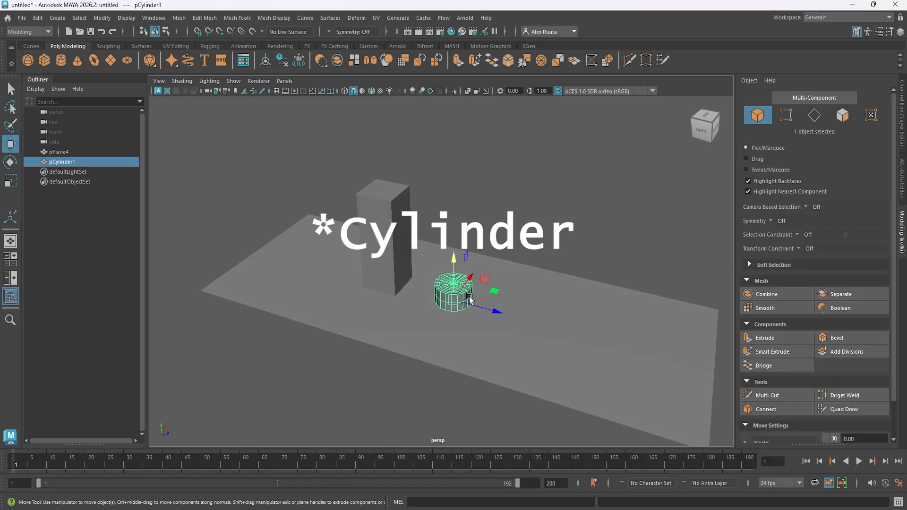
{"action": "left_click_drag", "start_coordinate": [450, 263], "coordinate": [475, 240]}
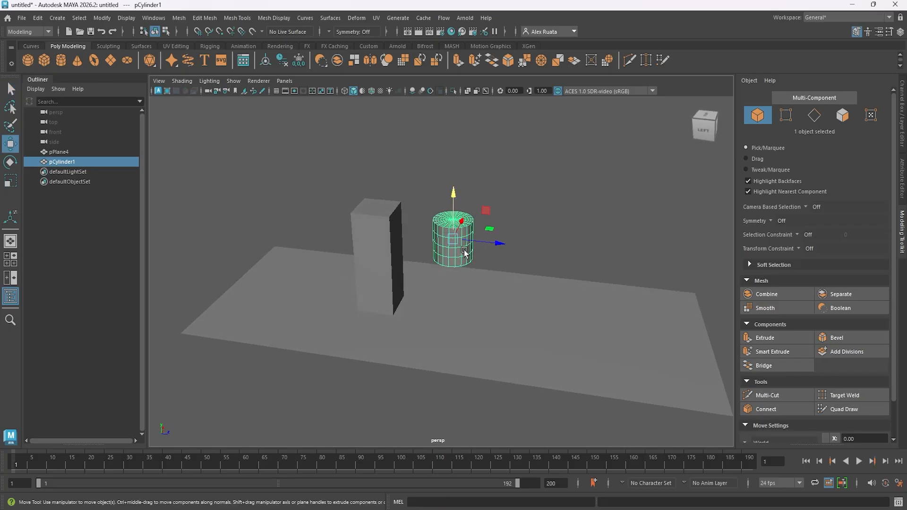
Undo the cylinder creation and the bridge between the cube and the plane.
{"action": "key", "text": "ctrl+z"}
{"action": "key", "text": "ctrl+z"}
{"action": "key", "text": "ctrl+z"}
{"action": "key", "text": "ctrl+z"}
{"action": "key", "text": "ctrl+z"}
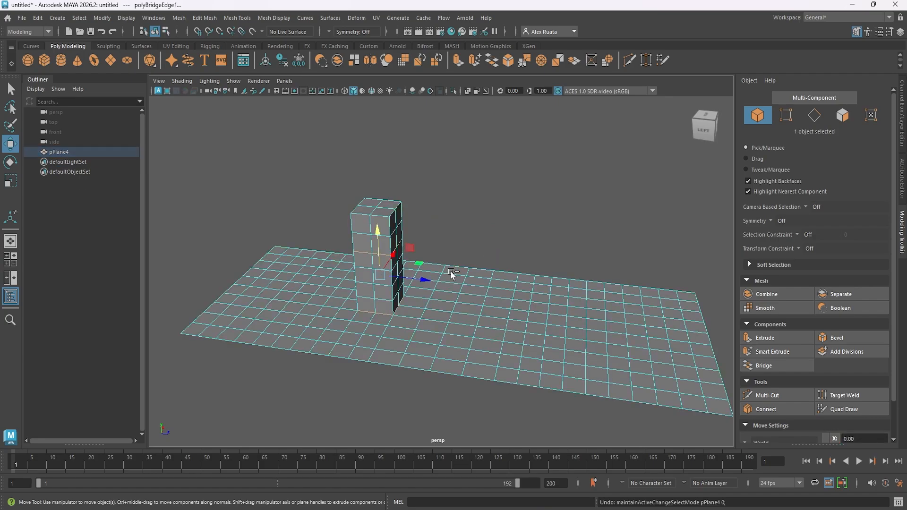
{"action": "middle_click_drag", "start_coordinate": [382, 318], "coordinate": [441, 296], "text": "alt"}
{"action": "left_click_drag", "start_coordinate": [441, 296], "coordinate": [431, 325], "text": "alt"}
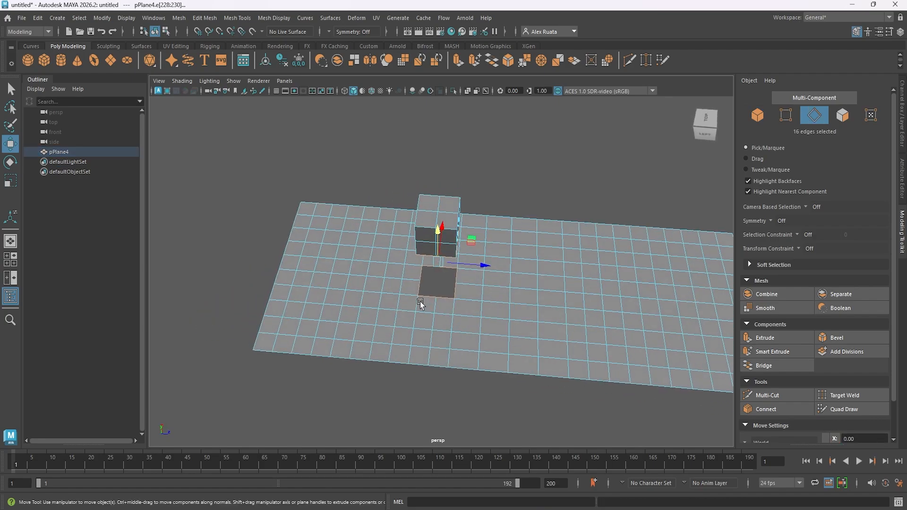
Bridge the border edges of the cube's opening and the plane's hole with 3 divisions.
{"action": "right_click_drag", "start_coordinate": [421, 306], "coordinate": [732, 300], "text": "alt"}
{"action": "middle_click_drag", "start_coordinate": [414, 304], "coordinate": [435, 289], "text": "alt"}
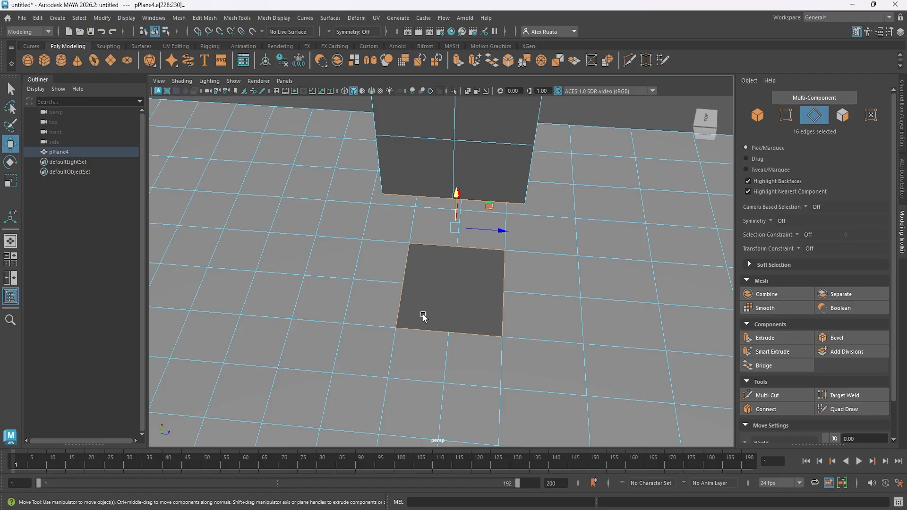
{"action": "left_click_drag", "start_coordinate": [443, 252], "coordinate": [406, 327], "text": "alt"}
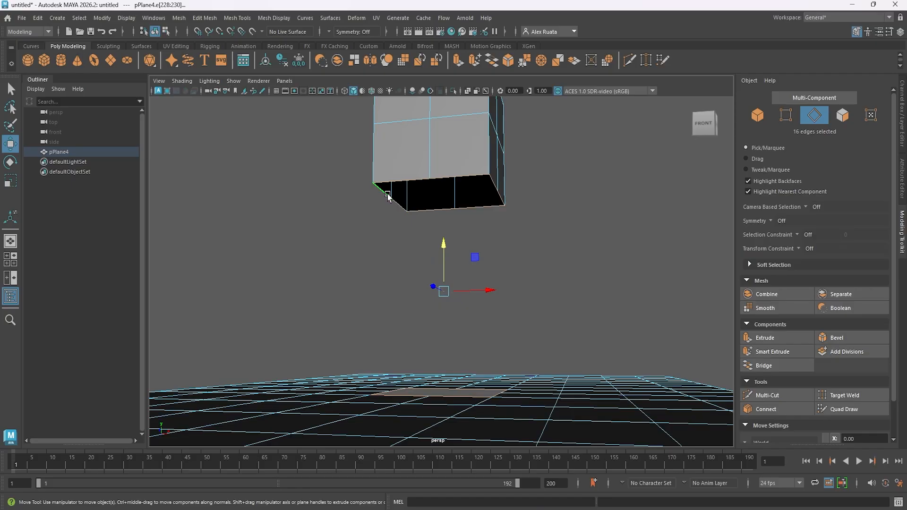
{"action": "left_click_drag", "start_coordinate": [433, 180], "coordinate": [455, 175], "text": "alt"}
{"action": "left_click_drag", "start_coordinate": [416, 203], "coordinate": [477, 319], "text": "alt"}
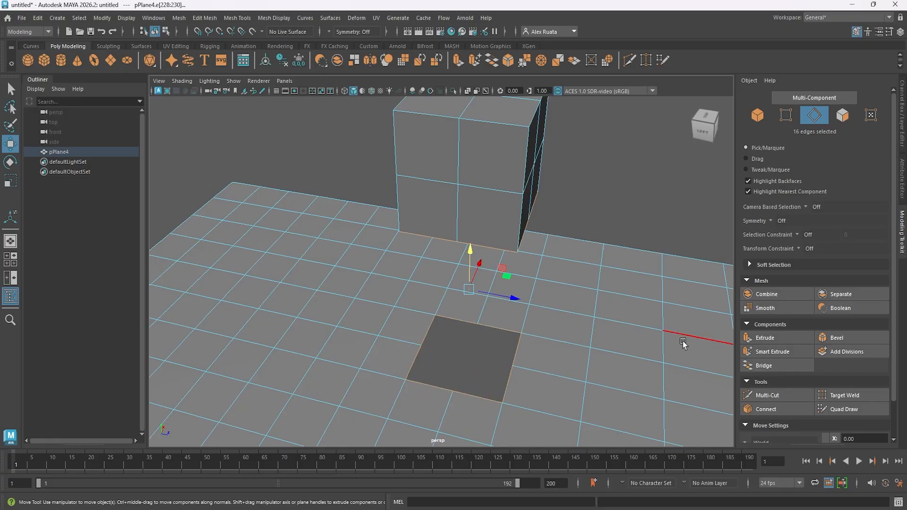
{"action": "left_click", "coordinate": [779, 368]}
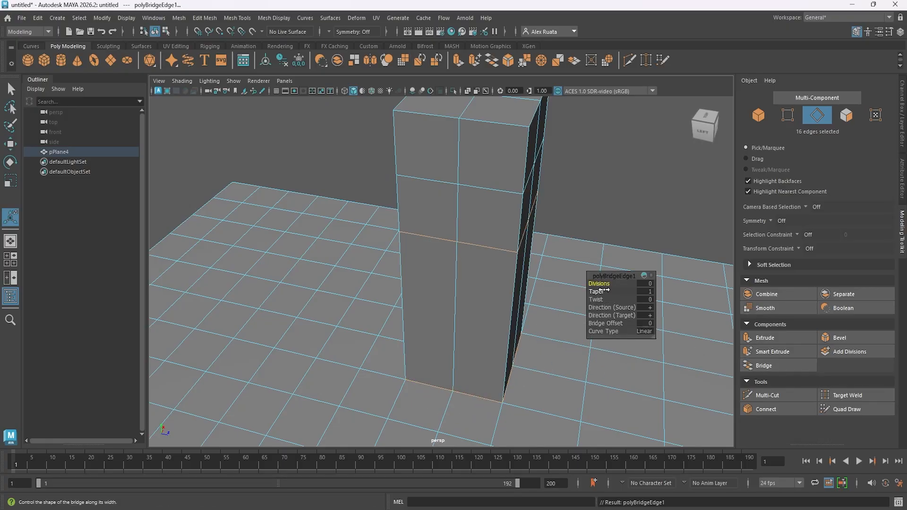
{"action": "left_click_drag", "start_coordinate": [603, 284], "coordinate": [614, 283]}
Return to object mode and select the bridged pillar mesh.
{"action": "left_click_drag", "start_coordinate": [498, 282], "coordinate": [321, 263], "text": "alt"}
{"action": "middle_click_drag", "start_coordinate": [433, 248], "coordinate": [423, 282], "text": "alt"}
{"action": "left_click_drag", "start_coordinate": [423, 282], "coordinate": [414, 211], "text": "alt"}
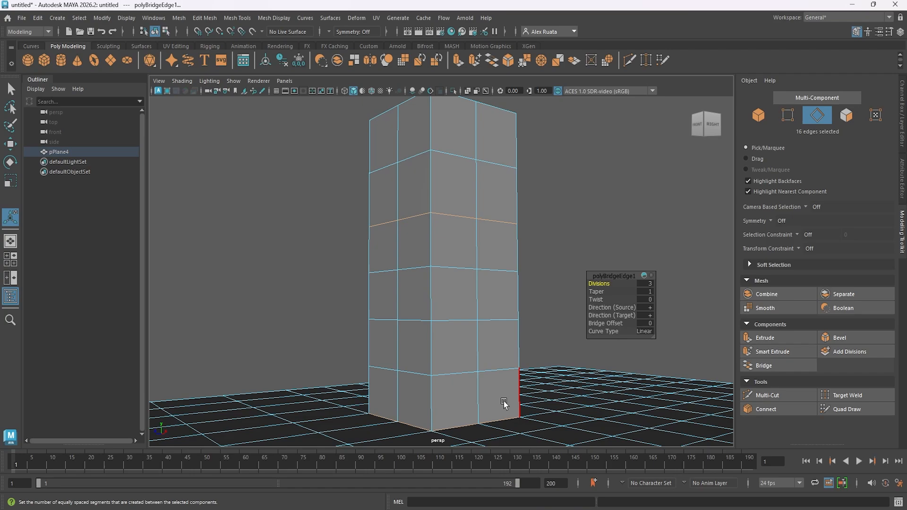
{"action": "left_click_drag", "start_coordinate": [450, 222], "coordinate": [521, 261], "text": "alt"}
{"action": "scroll", "coordinate": [515, 290], "scroll_direction": "down", "scroll_amount": 4}
{"action": "left_click", "coordinate": [519, 258]}
{"action": "right_click_drag", "start_coordinate": [470, 253], "coordinate": [481, 213]}
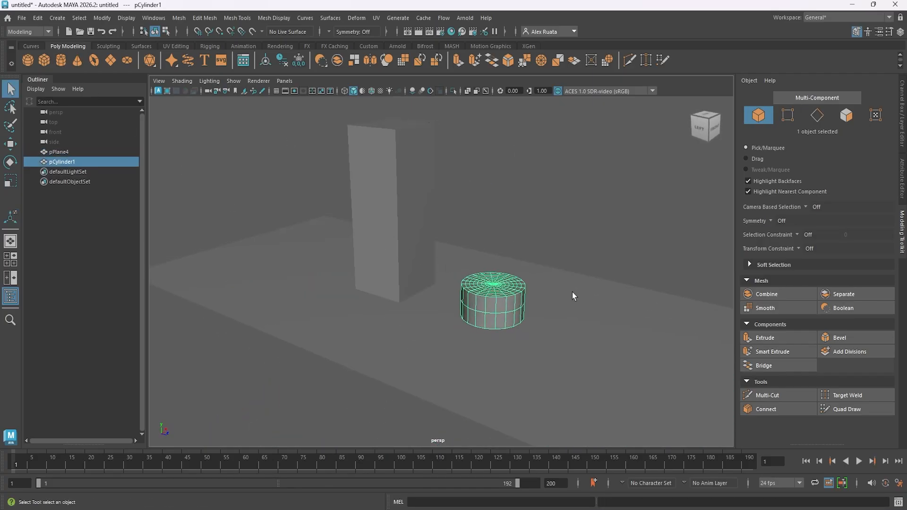
Create a polygon cylinder and lay it horizontal by setting its X rotation to 90.
{"action": "key", "text": "e"}
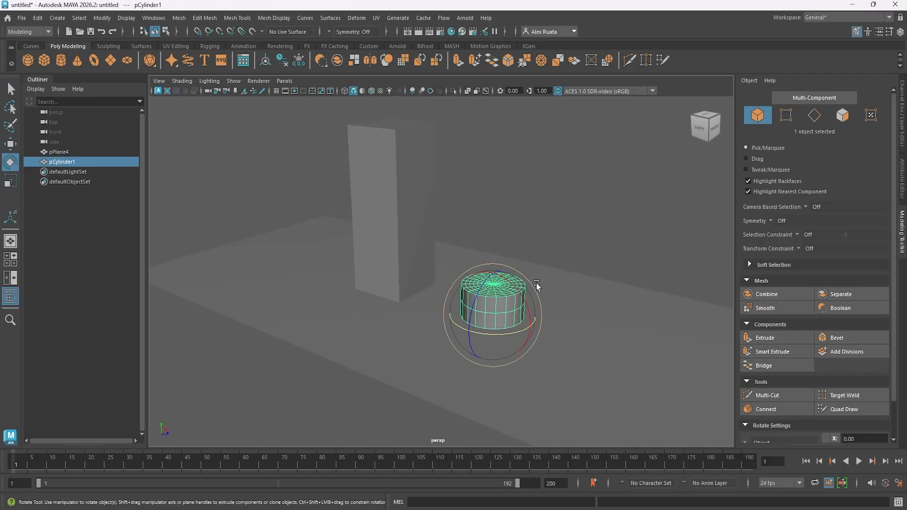
{"action": "left_click_drag", "start_coordinate": [537, 282], "coordinate": [464, 267]}
{"action": "left_click", "coordinate": [900, 32]}
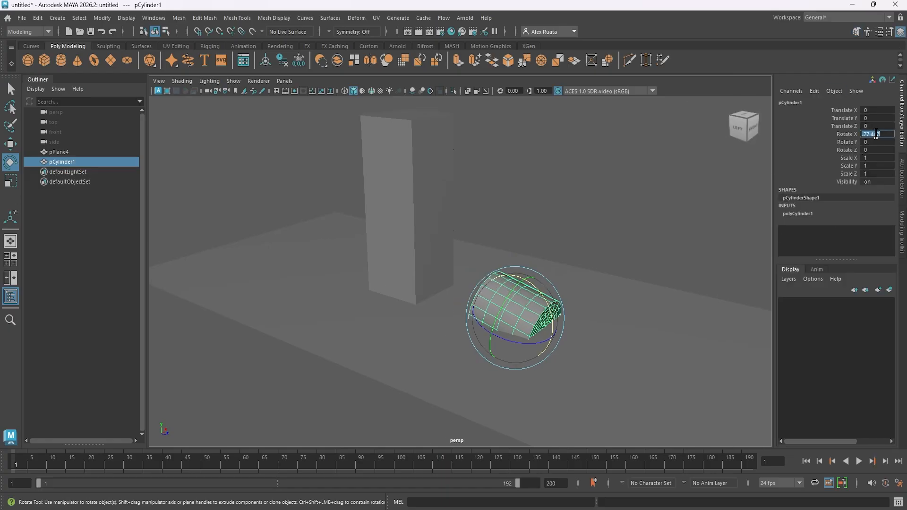
{"action": "type", "text": "-90"}
{"action": "key", "text": "Return"}
Set the cylinder's axis subdivisions to 8.
{"action": "left_click", "coordinate": [804, 214]}
{"action": "scroll", "coordinate": [846, 241], "scroll_direction": "down", "scroll_amount": 2}
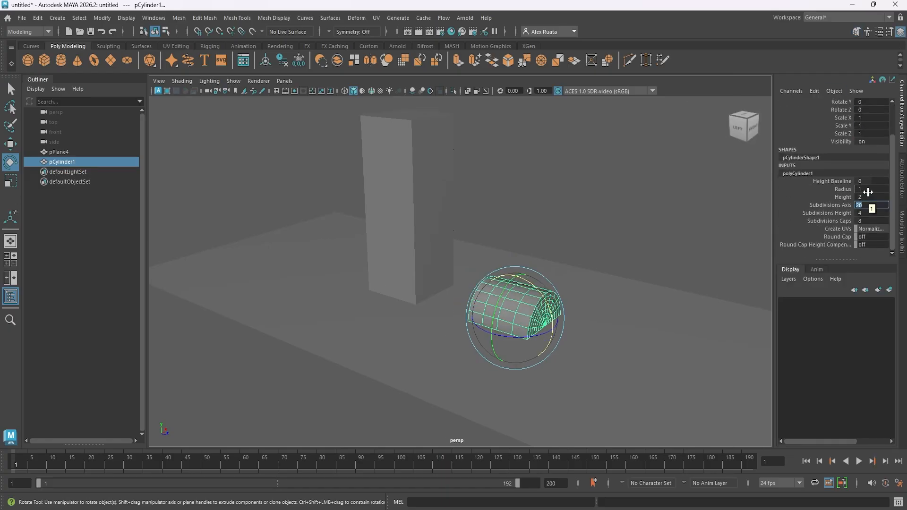
{"action": "type", "text": "8"}
{"action": "key", "text": "Return"}
Raise the cylinder to about 4.506 in Y and set its cap subdivisions to 2.
{"action": "left_click_drag", "start_coordinate": [577, 290], "coordinate": [492, 303], "text": "alt"}
{"action": "key", "text": "w"}
{"action": "left_click_drag", "start_coordinate": [451, 280], "coordinate": [439, 113]}
{"action": "left_click_drag", "start_coordinate": [450, 175], "coordinate": [661, 198], "text": "alt"}
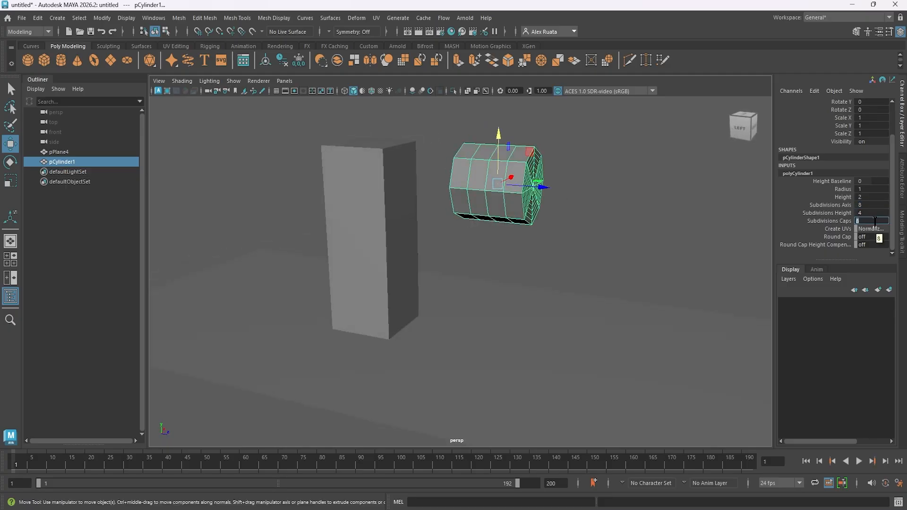
{"action": "left_click_drag", "start_coordinate": [496, 226], "coordinate": [522, 208], "text": "alt"}
Select all faces of the cylinder's end cap facing the pillar and delete them.
{"action": "scroll", "coordinate": [514, 161], "scroll_direction": "up", "scroll_amount": 3}
{"action": "middle_click_drag", "start_coordinate": [513, 161], "coordinate": [484, 259], "text": "alt"}
{"action": "right_click_drag", "start_coordinate": [488, 212], "coordinate": [489, 242]}
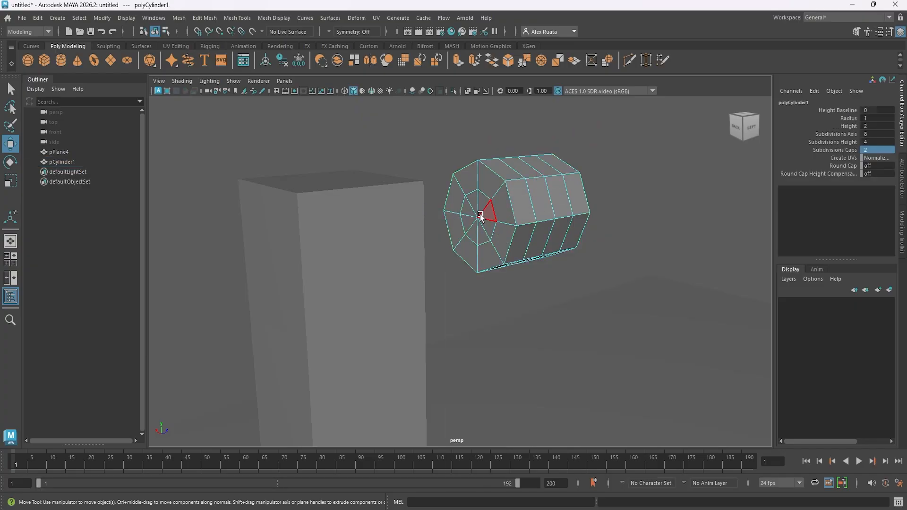
{"action": "left_click", "coordinate": [468, 183]}
{"action": "double_click", "coordinate": [487, 188], "text": "shift"}
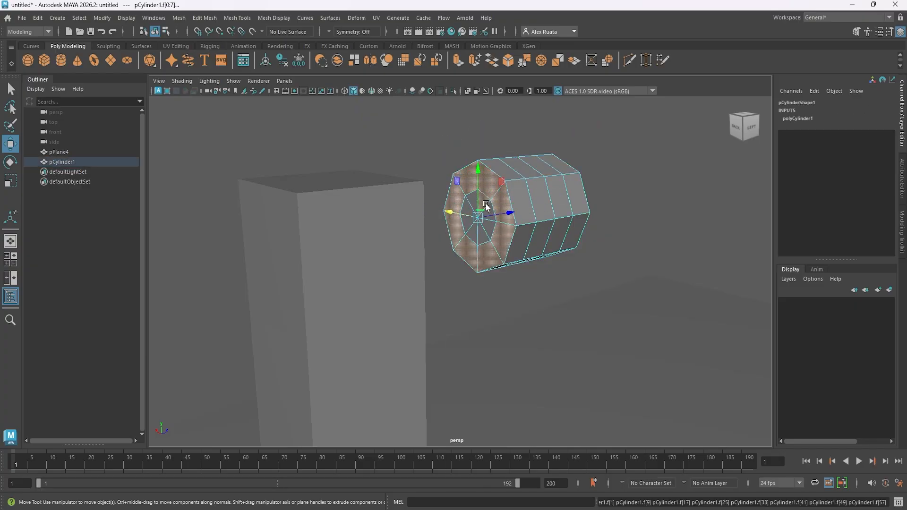
{"action": "scroll", "coordinate": [489, 208], "scroll_direction": "up", "scroll_amount": 4}
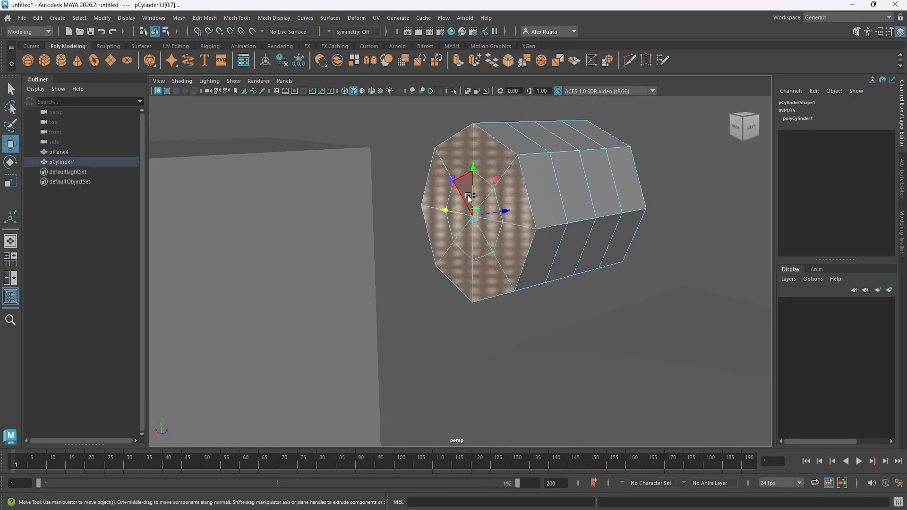
{"action": "mouse_move", "coordinate": [468, 196]}
{"action": "left_mouse_down", "text": "alt"}
{"action": "mouse_move", "coordinate": [674, 197]}
{"action": "mouse_move", "coordinate": [466, 202]}
{"action": "left_mouse_up", "text": "alt"}
{"action": "key", "text": "Delete"}
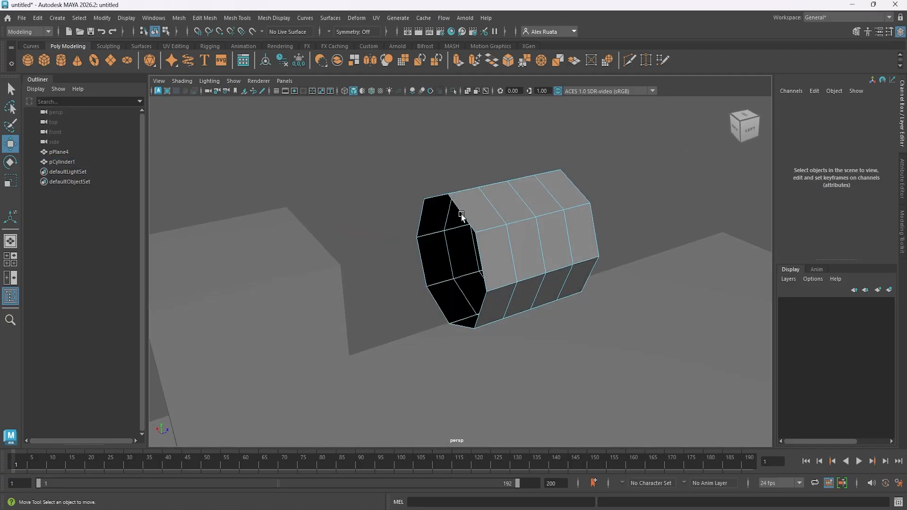
Delete the upper 2×2 block of faces on the pillar side facing the cylinder.
{"action": "left_click_drag", "start_coordinate": [614, 225], "coordinate": [500, 254], "text": "alt"}
{"action": "left_click", "coordinate": [446, 217]}
{"action": "right_click_drag", "start_coordinate": [446, 217], "coordinate": [446, 240]}
{"action": "left_click", "coordinate": [435, 223]}
{"action": "left_click", "coordinate": [470, 208], "text": "shift"}
{"action": "left_click", "coordinate": [467, 258], "text": "shift"}
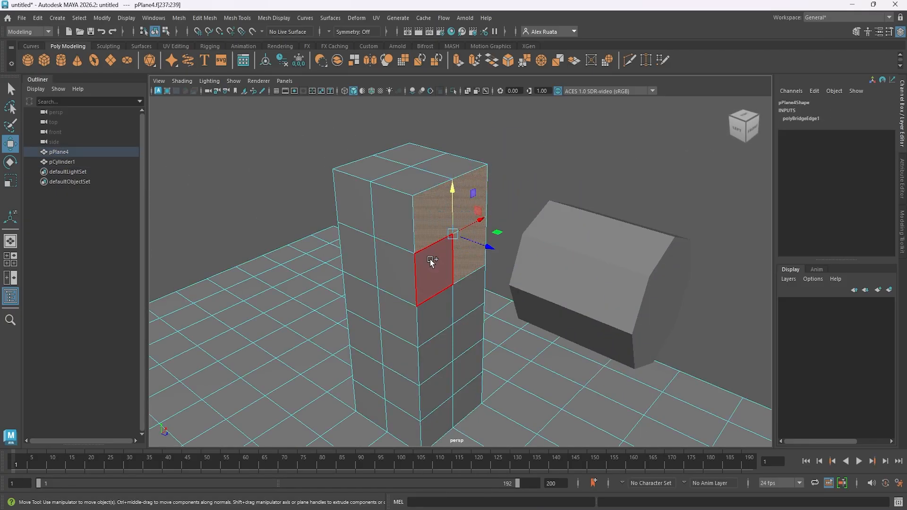
{"action": "key", "text": "Delete"}
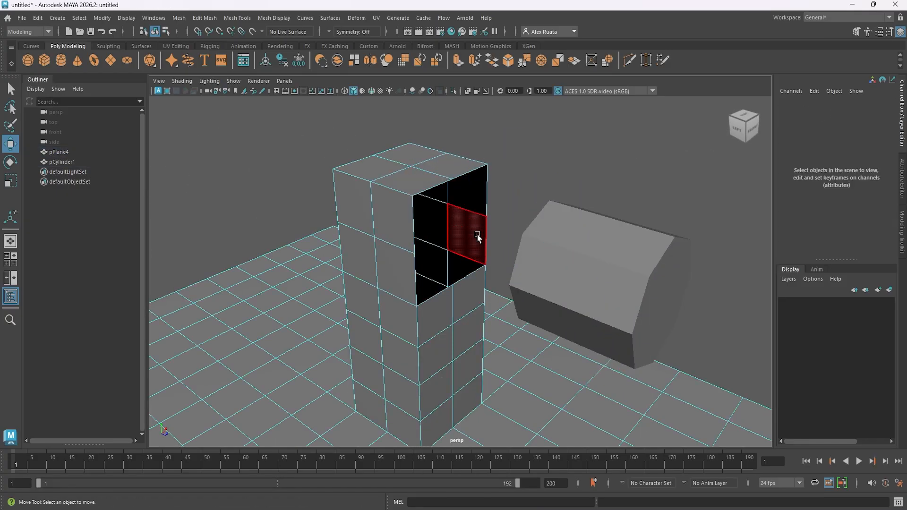
Select both the pillar mesh and the cylinder and delete their construction history.
{"action": "mouse_move", "coordinate": [478, 235]}
{"action": "left_mouse_down", "text": "alt"}
{"action": "mouse_move", "coordinate": [492, 245]}
{"action": "mouse_move", "coordinate": [481, 217]}
{"action": "left_mouse_up", "text": "alt"}
{"action": "right_click_drag", "start_coordinate": [404, 212], "coordinate": [450, 202]}
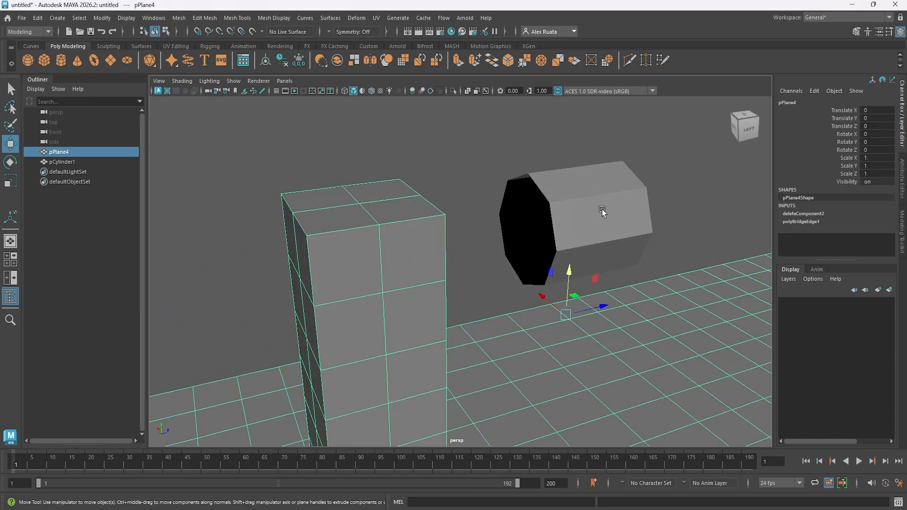
{"action": "left_click", "coordinate": [585, 228], "text": "shift"}
{"action": "left_click", "coordinate": [41, 20]}
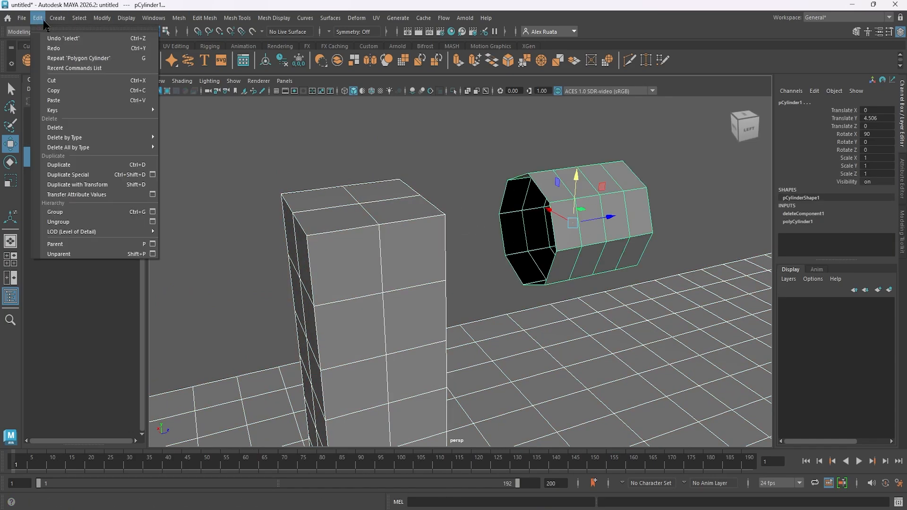
{"action": "mouse_move", "coordinate": [156, 140]}
{"action": "left_click", "coordinate": [188, 136]}
Combine the pillar mesh and the cylinder into one object and clear its history.
{"action": "left_click", "coordinate": [857, 32]}
{"action": "left_click", "coordinate": [762, 294]}
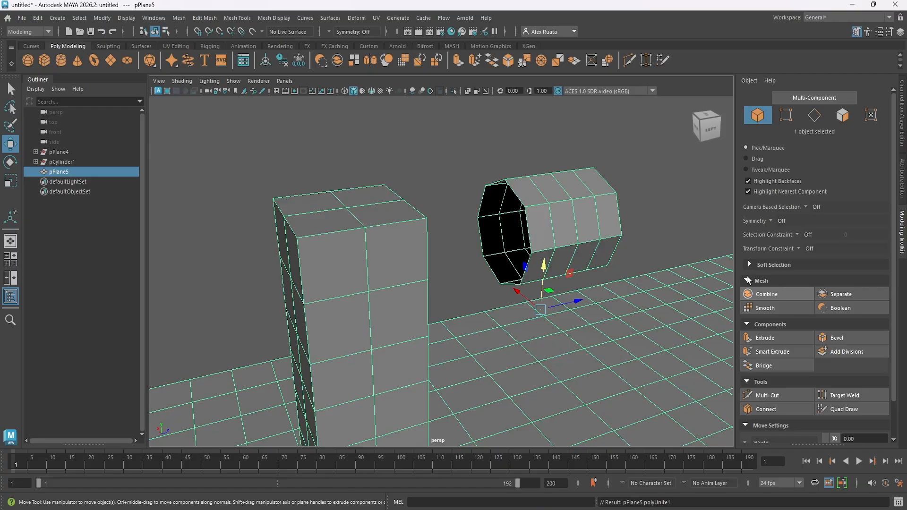
{"action": "left_click", "coordinate": [40, 19]}
{"action": "left_click", "coordinate": [200, 137]}
Bridge the border edges of the pillar's opening to the cylinder's open end and return to object mode.
{"action": "scroll", "coordinate": [473, 161], "scroll_direction": "down", "scroll_amount": 2}
{"action": "left_click_drag", "start_coordinate": [469, 163], "coordinate": [365, 184], "text": "alt"}
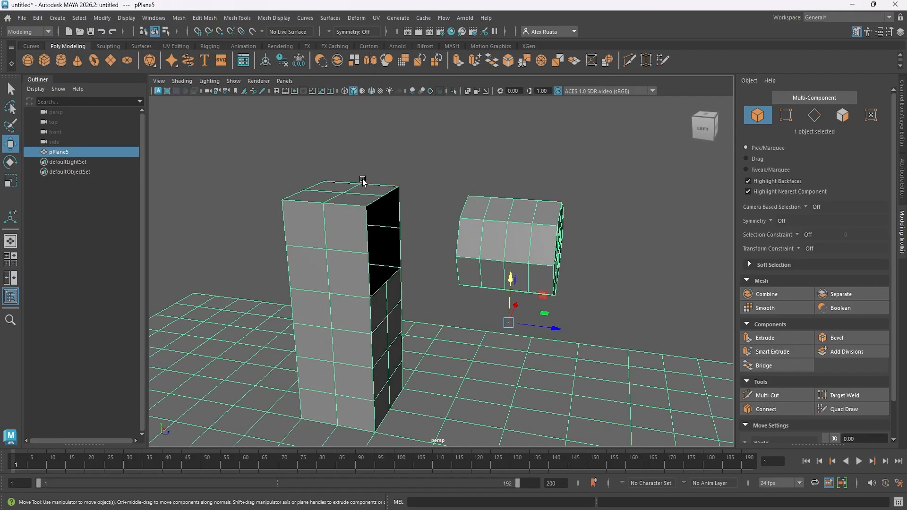
{"action": "right_click_drag", "start_coordinate": [366, 213], "coordinate": [360, 194]}
{"action": "scroll", "coordinate": [359, 194], "scroll_direction": "up", "scroll_amount": 3}
{"action": "left_click_drag", "start_coordinate": [339, 167], "coordinate": [427, 193], "text": "alt"}
{"action": "double_click", "coordinate": [513, 176], "text": "shift"}
{"action": "left_click", "coordinate": [780, 369]}
{"action": "left_click_drag", "start_coordinate": [472, 245], "coordinate": [543, 302], "text": "alt"}
{"action": "left_click_drag", "start_coordinate": [602, 299], "coordinate": [574, 301]}
{"action": "left_click_drag", "start_coordinate": [465, 286], "coordinate": [392, 267], "text": "alt"}
{"action": "right_click_drag", "start_coordinate": [391, 267], "coordinate": [456, 159]}
{"action": "left_click", "coordinate": [455, 160]}
{"action": "scroll", "coordinate": [455, 160], "scroll_direction": "down", "scroll_amount": 5}
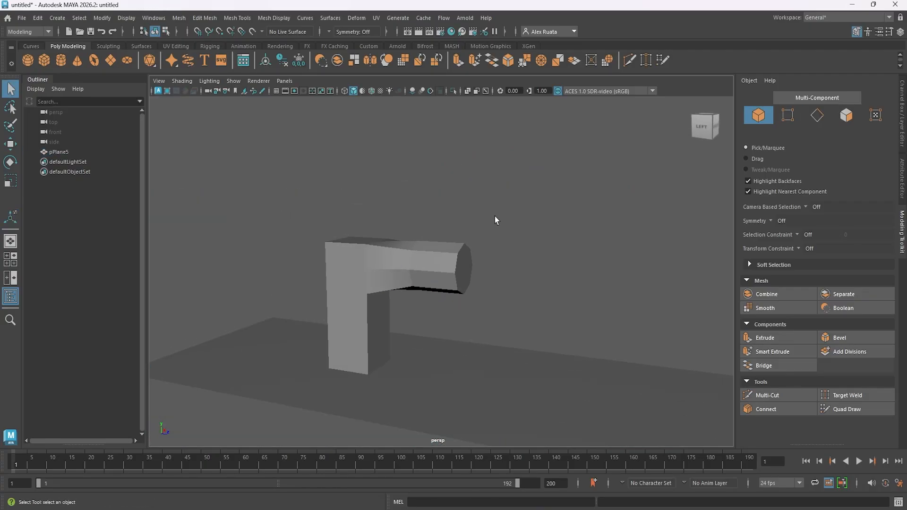
Create a polygon torus, set its Z rotation to 90, and set its axis subdivisions to 8.
{"action": "left_click_drag", "start_coordinate": [494, 216], "coordinate": [144, 120], "text": "alt"}
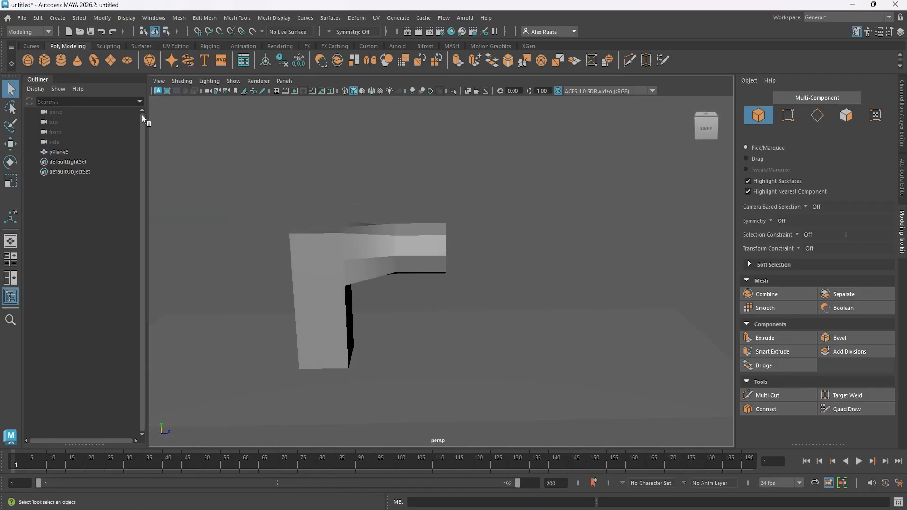
{"action": "left_click", "coordinate": [94, 60]}
{"action": "key", "text": "e"}
{"action": "left_click_drag", "start_coordinate": [443, 324], "coordinate": [468, 333]}
{"action": "left_click", "coordinate": [901, 31]}
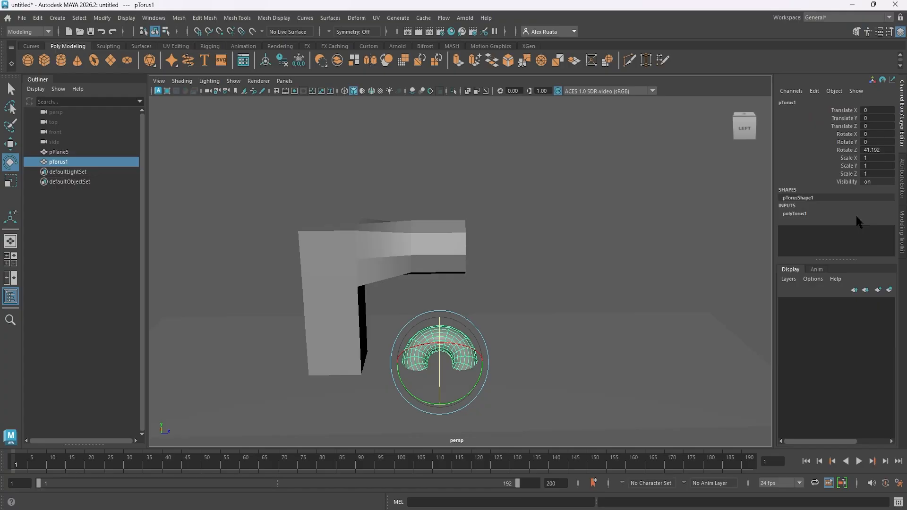
{"action": "type", "text": "90"}
{"action": "key", "text": "Return"}
{"action": "left_click", "coordinate": [805, 214]}
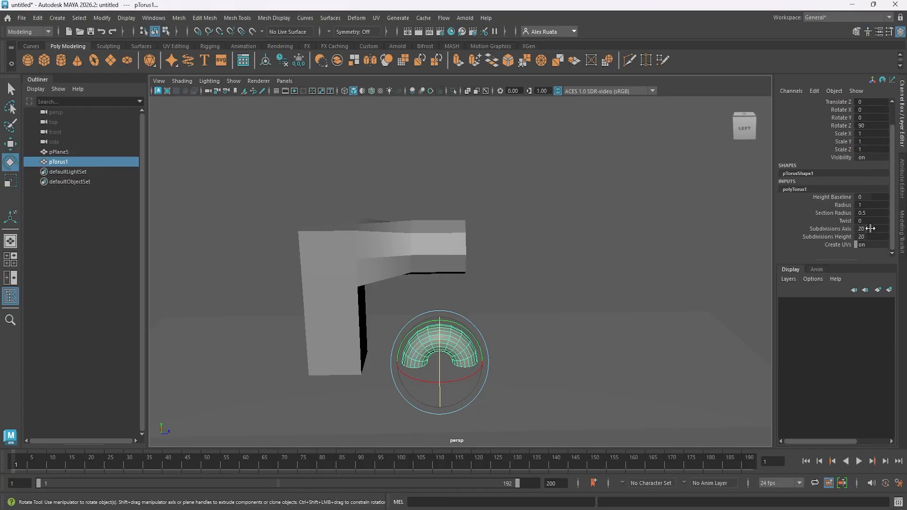
{"action": "type", "text": "8"}
{"action": "key", "text": "Return"}
Scale the torus to about 1.691 and move it just past the arm's free end at about 3.024 in Z.
{"action": "key", "text": "w"}
{"action": "left_click_drag", "start_coordinate": [440, 314], "coordinate": [380, 216]}
{"action": "key", "text": "r"}
{"action": "left_click_drag", "start_coordinate": [424, 235], "coordinate": [469, 228]}
{"action": "key", "text": "w"}
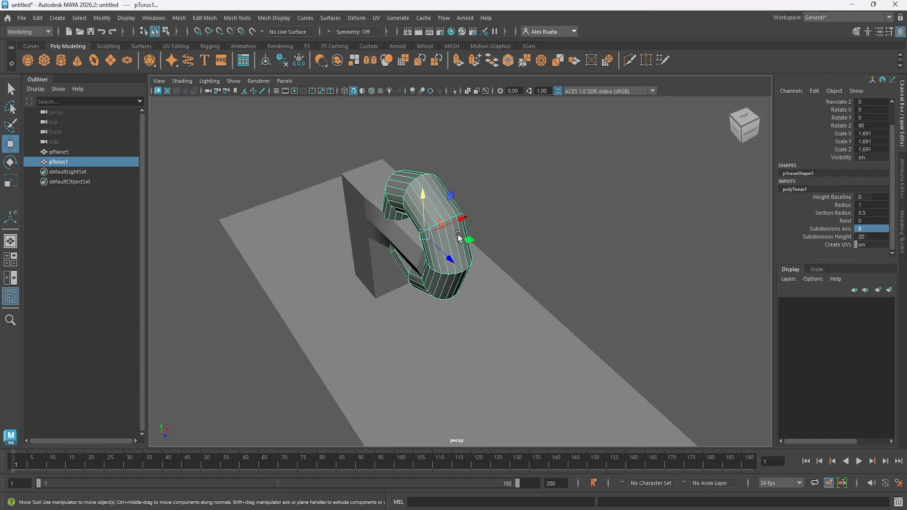
{"action": "mouse_move", "coordinate": [423, 201]}
{"action": "left_mouse_down"}
{"action": "mouse_move", "coordinate": [423, 176]}
{"action": "mouse_move", "coordinate": [423, 184]}
{"action": "left_mouse_up"}
{"action": "left_click_drag", "start_coordinate": [448, 243], "coordinate": [524, 279]}
{"action": "left_click_drag", "start_coordinate": [524, 279], "coordinate": [562, 242], "text": "alt"}
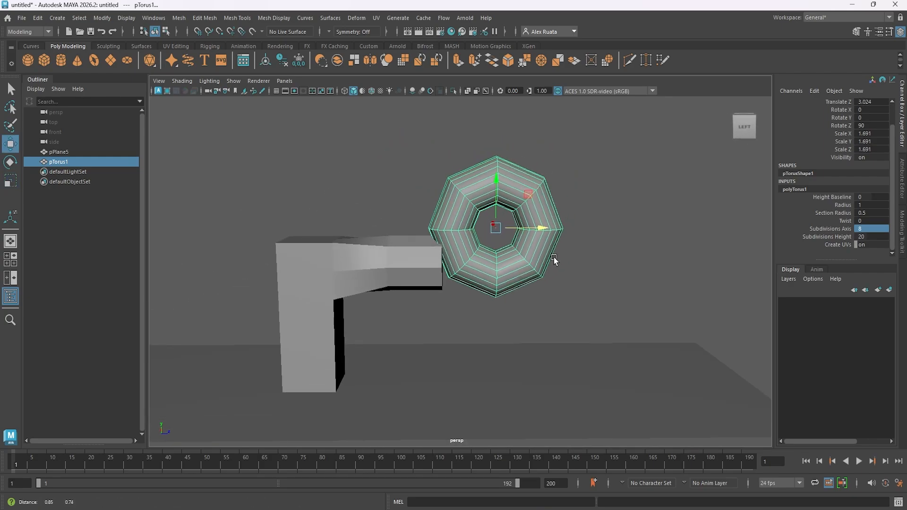
{"action": "key", "text": "e"}
{"action": "left_click_drag", "start_coordinate": [511, 186], "coordinate": [487, 191]}
{"action": "key", "text": "ctrl+z"}
Select the face rings of the three torus segments nearest the arm and delete them.
{"action": "right_click_drag", "start_coordinate": [532, 201], "coordinate": [535, 214]}
{"action": "scroll", "coordinate": [525, 218], "scroll_direction": "up", "scroll_amount": 3}
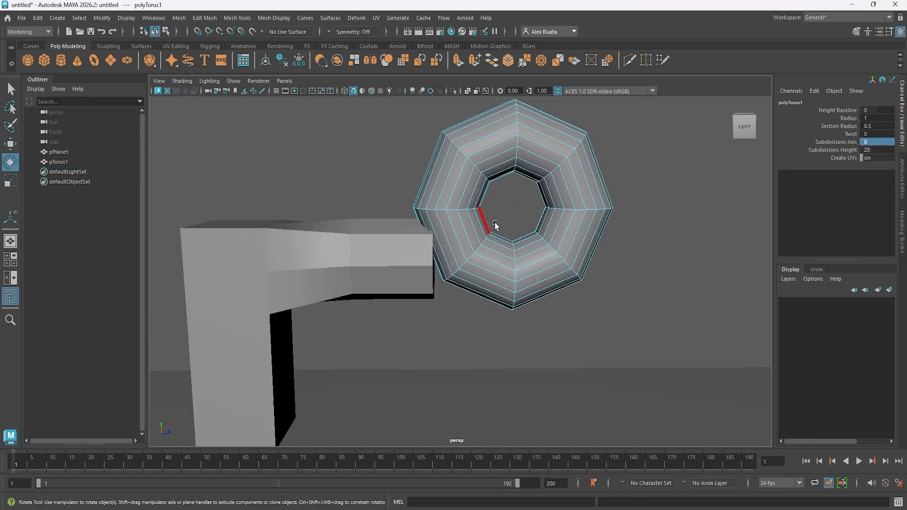
{"action": "left_click", "coordinate": [455, 178]}
{"action": "key", "text": "w"}
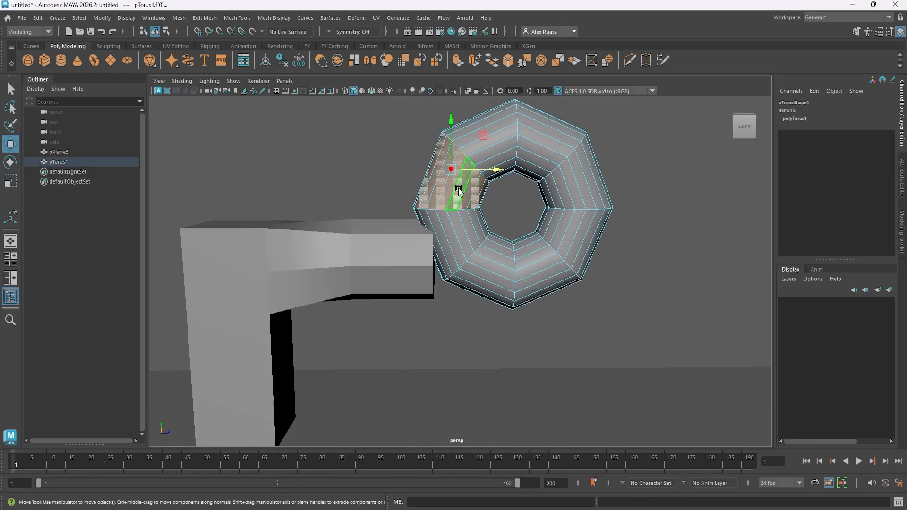
{"action": "left_click_drag", "start_coordinate": [450, 239], "coordinate": [459, 234], "text": "alt"}
{"action": "left_click", "coordinate": [463, 244], "text": "shift"}
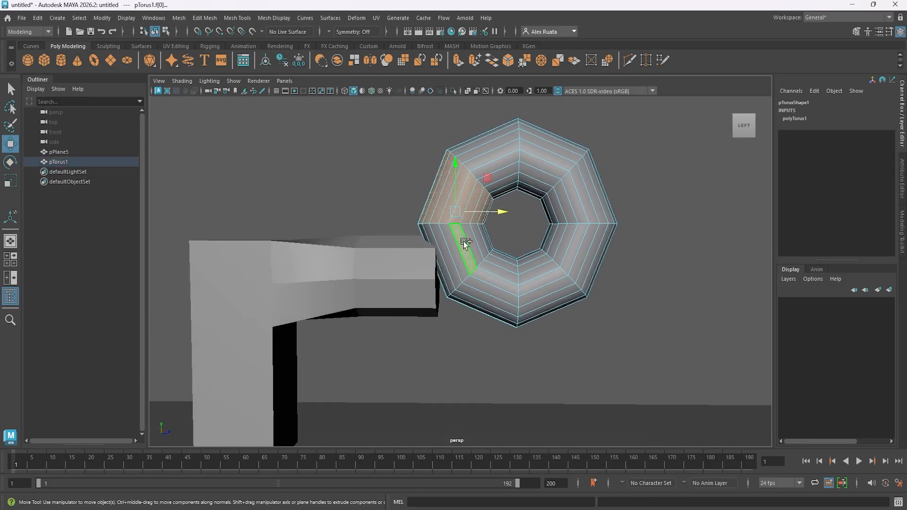
{"action": "double_click", "coordinate": [471, 245], "text": "shift"}
{"action": "left_click", "coordinate": [485, 274], "text": "shift"}
{"action": "double_click", "coordinate": [492, 270], "text": "shift"}
{"action": "key", "text": "Delete"}
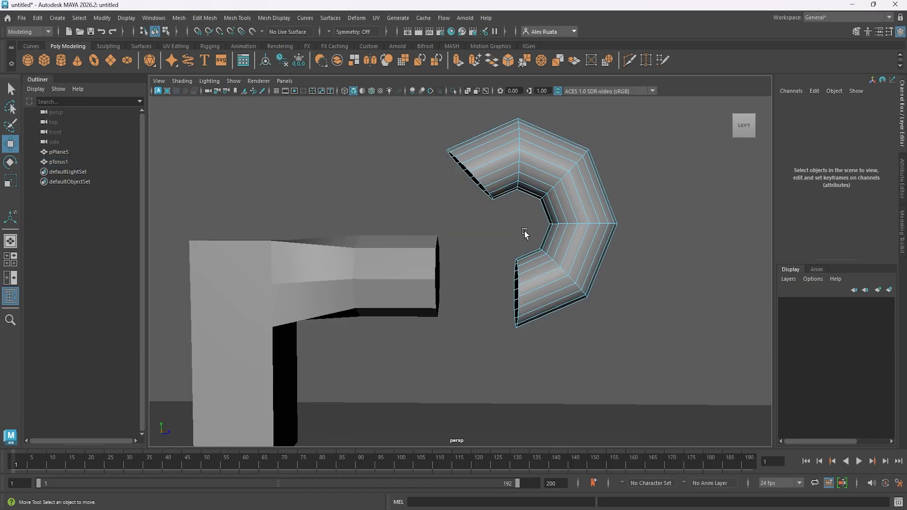
Delete two more torus segments from the upper end, leaving three segments.
{"action": "left_click", "coordinate": [503, 175]}
{"action": "double_click", "coordinate": [487, 171], "text": "shift"}
{"action": "key", "text": "Delete"}
{"action": "left_click_drag", "start_coordinate": [496, 180], "coordinate": [445, 183], "text": "alt"}
{"action": "left_click", "coordinate": [478, 192]}
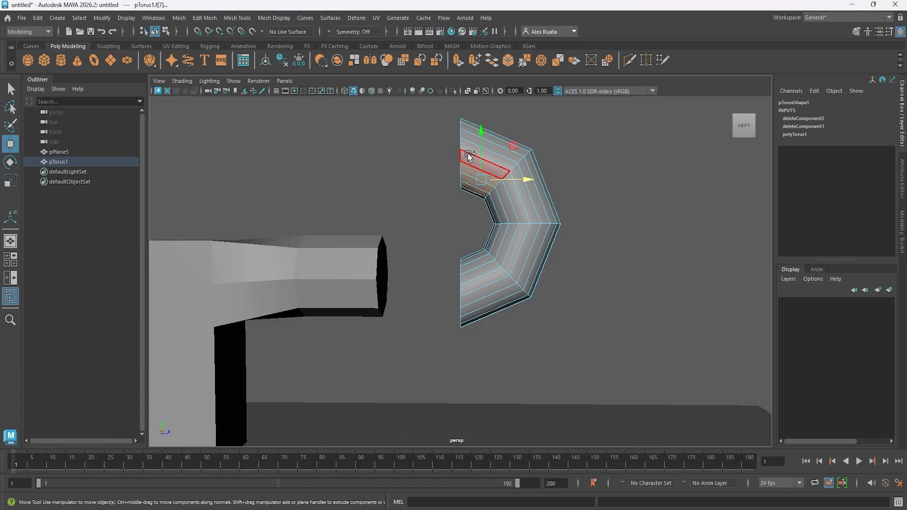
{"action": "left_click", "coordinate": [469, 151]}
{"action": "double_click", "coordinate": [469, 151], "text": "shift"}
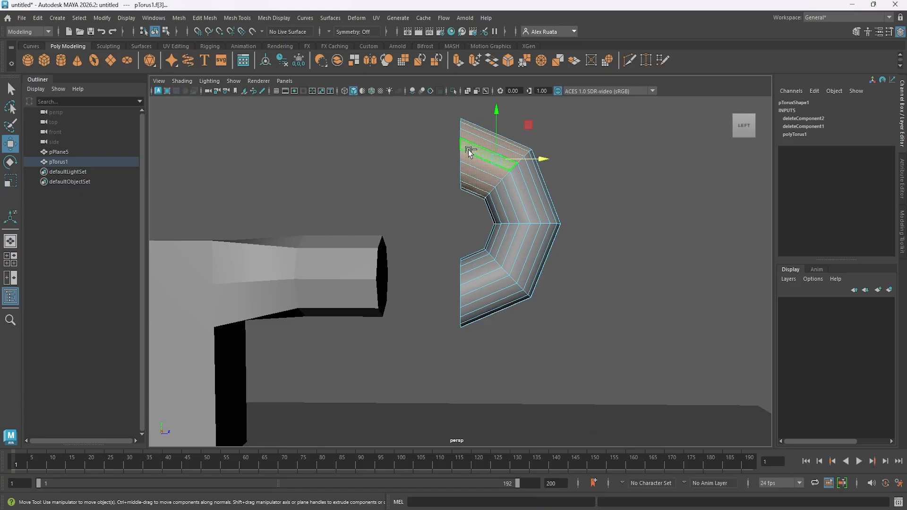
{"action": "key", "text": "Delete"}
Rotate the remaining three-segment torus piece and move it toward the arm's free end.
{"action": "middle_click_drag", "start_coordinate": [519, 221], "coordinate": [505, 236], "text": "alt"}
{"action": "mouse_move", "coordinate": [505, 242]}
{"action": "left_mouse_down", "text": "alt"}
{"action": "mouse_move", "coordinate": [549, 244]}
{"action": "mouse_move", "coordinate": [507, 228]}
{"action": "left_mouse_up", "text": "alt"}
{"action": "right_click_drag", "start_coordinate": [506, 227], "coordinate": [524, 221]}
{"action": "key", "text": "e"}
{"action": "left_click_drag", "start_coordinate": [485, 214], "coordinate": [449, 179]}
{"action": "key", "text": "w"}
{"action": "left_click_drag", "start_coordinate": [492, 223], "coordinate": [466, 223]}
Delete the upper segment of the torus piece, leaving a two-segment elbow.
{"action": "right_click_drag", "start_coordinate": [492, 201], "coordinate": [493, 226]}
{"action": "left_click", "coordinate": [492, 202]}
{"action": "double_click", "coordinate": [498, 199], "text": "shift"}
{"action": "key", "text": "Delete"}
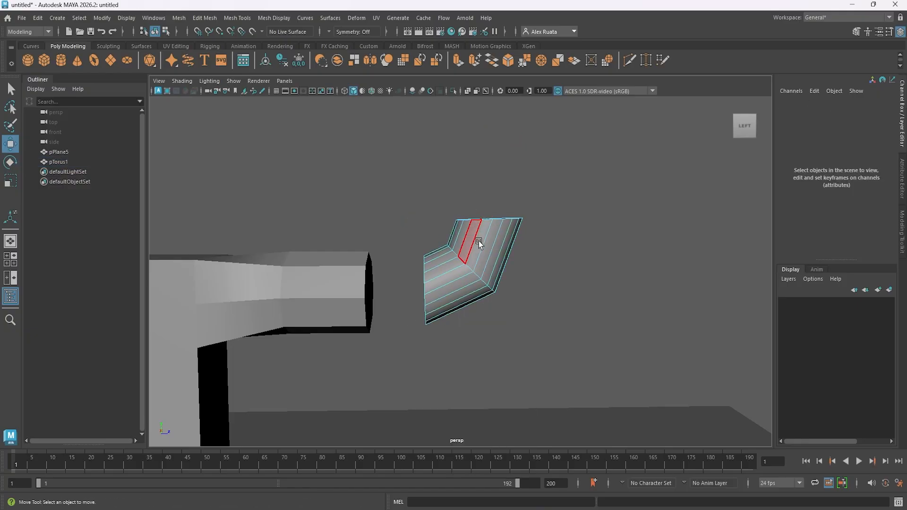
Delete the whole trimmed torus piece.
{"action": "middle_click_drag", "start_coordinate": [478, 241], "coordinate": [549, 229], "text": "alt"}
{"action": "left_click_drag", "start_coordinate": [549, 229], "coordinate": [527, 228], "text": "alt"}
{"action": "right_click_drag", "start_coordinate": [526, 228], "coordinate": [540, 226]}
{"action": "left_click_drag", "start_coordinate": [540, 227], "coordinate": [497, 263], "text": "alt"}
{"action": "key", "text": "Delete"}
Create a new polygon torus and set its height subdivisions to 8.
{"action": "left_click", "coordinate": [97, 65]}
{"action": "left_click_drag", "start_coordinate": [453, 302], "coordinate": [463, 261], "text": "alt"}
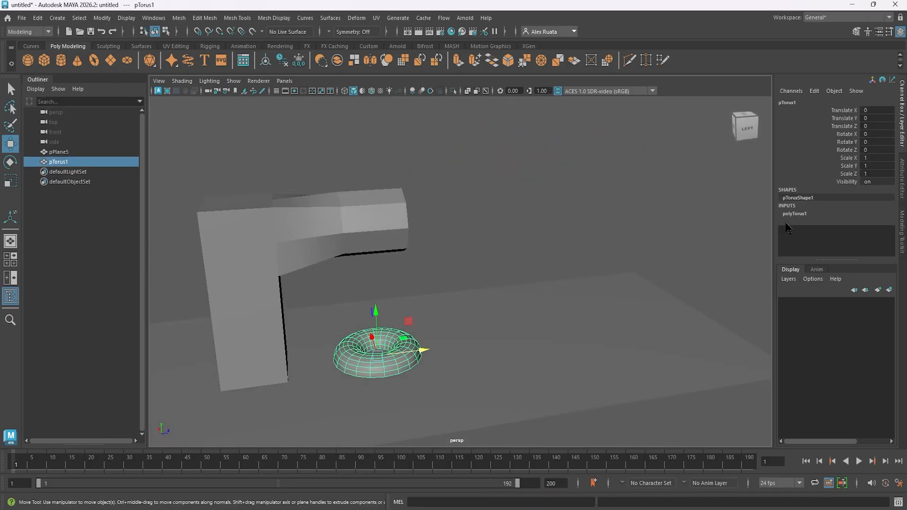
{"action": "scroll", "coordinate": [815, 233], "scroll_direction": "down", "scroll_amount": 2}
{"action": "type", "text": "8"}
{"action": "key", "text": "Return"}
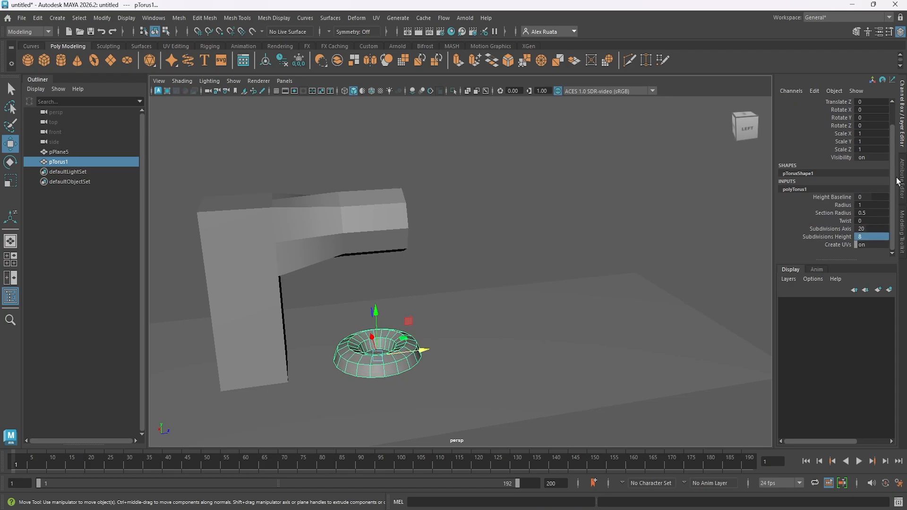
Raise the torus to about 4.962 in Y and set its axis subdivisions to 8.
{"action": "left_click_drag", "start_coordinate": [376, 312], "coordinate": [373, 158]}
{"action": "left_click", "coordinate": [312, 229]}
{"action": "middle_click_drag", "start_coordinate": [312, 228], "coordinate": [370, 242], "text": "alt"}
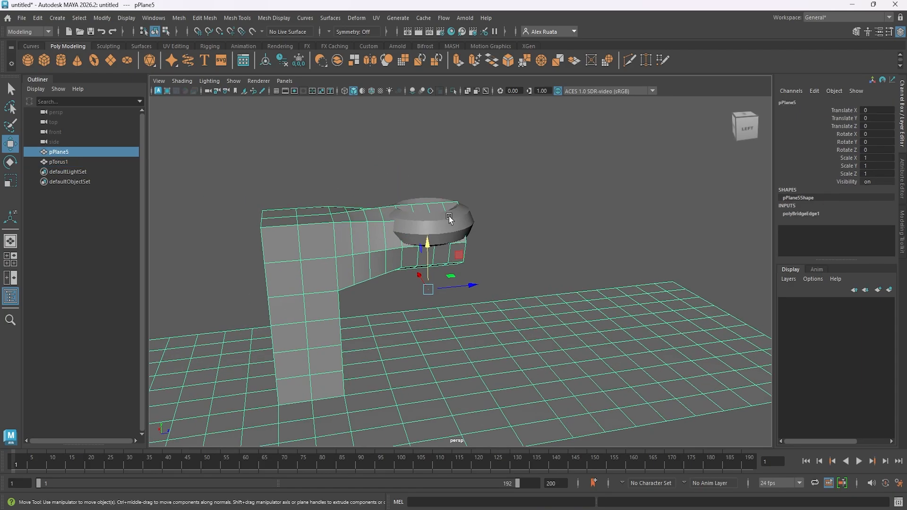
{"action": "left_click", "coordinate": [449, 218]}
{"action": "left_click", "coordinate": [791, 215]}
{"action": "type", "text": "8"}
{"action": "key", "text": "Return"}
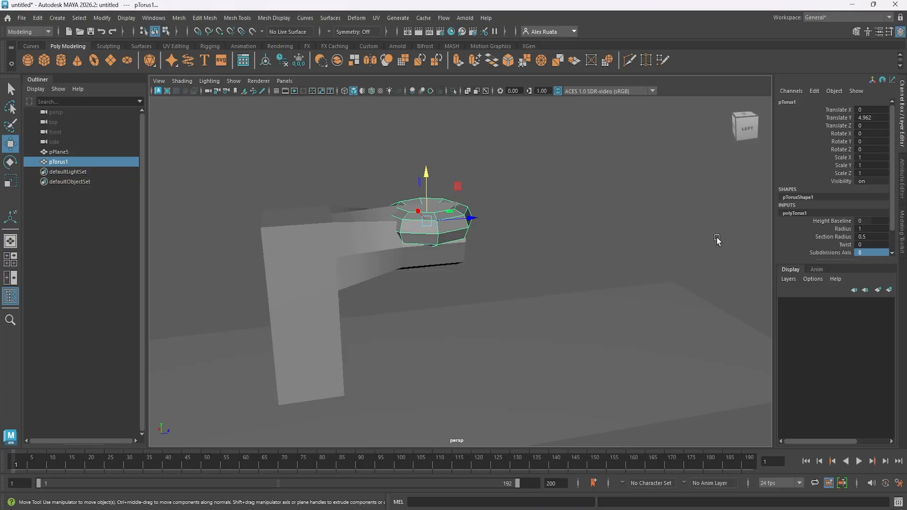
Move the torus beyond the arm's free end to about 3.515 in Z and set its Z rotation to 90.
{"action": "left_click_drag", "start_coordinate": [467, 194], "coordinate": [611, 235], "text": "alt"}
{"action": "left_click_drag", "start_coordinate": [609, 265], "coordinate": [566, 260], "text": "alt"}
{"action": "key", "text": "e"}
{"action": "type", "text": "90"}
{"action": "key", "text": "Return"}
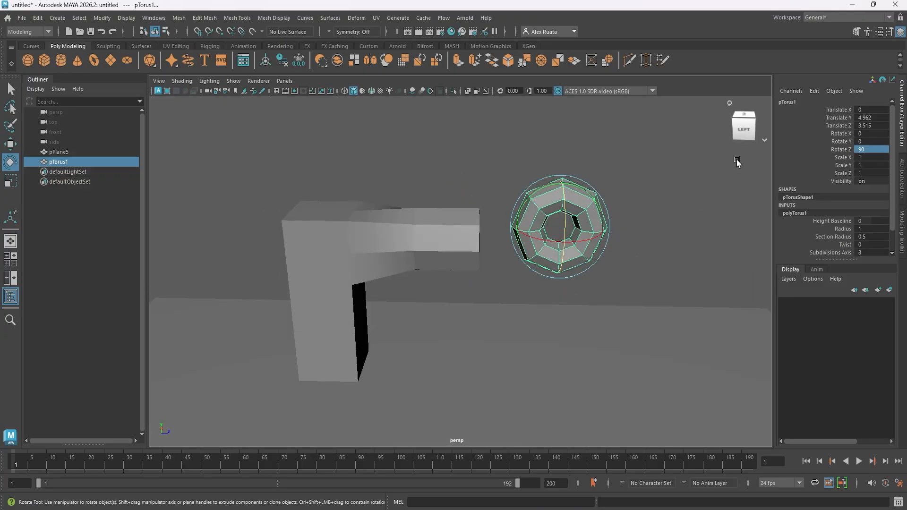
Scale the torus uniformly to about 1.724.
{"action": "left_click_drag", "start_coordinate": [670, 189], "coordinate": [604, 174], "text": "alt"}
{"action": "key", "text": "r"}
{"action": "left_click_drag", "start_coordinate": [492, 208], "coordinate": [540, 192]}
Delete the faces of six torus segments, keeping only the two adjoining segments at the upper side away from the arm.
{"action": "key", "text": "F11"}
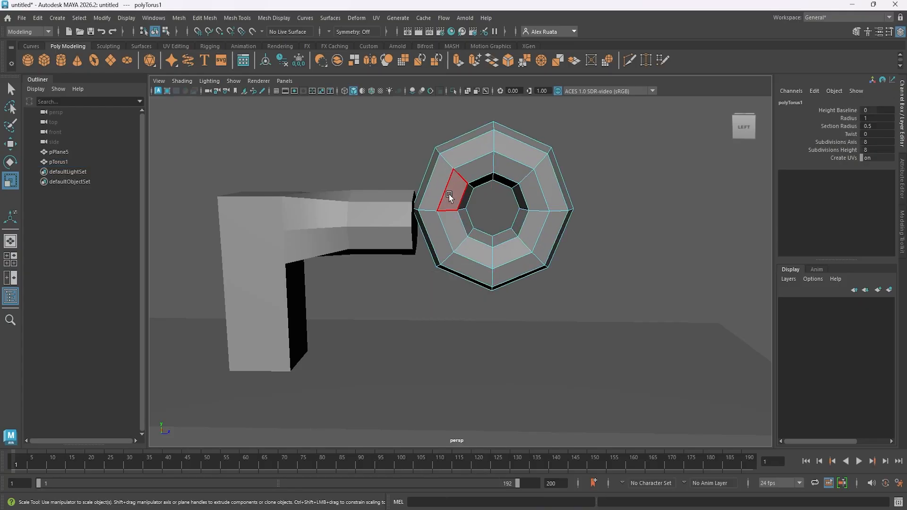
{"action": "left_click", "coordinate": [447, 193]}
{"action": "double_click", "coordinate": [432, 195], "text": "shift"}
{"action": "left_click", "coordinate": [450, 230], "text": "shift"}
{"action": "double_click", "coordinate": [439, 228], "text": "shift"}
{"action": "left_click", "coordinate": [472, 252], "text": "shift"}
{"action": "left_click", "coordinate": [474, 265], "text": "shift"}
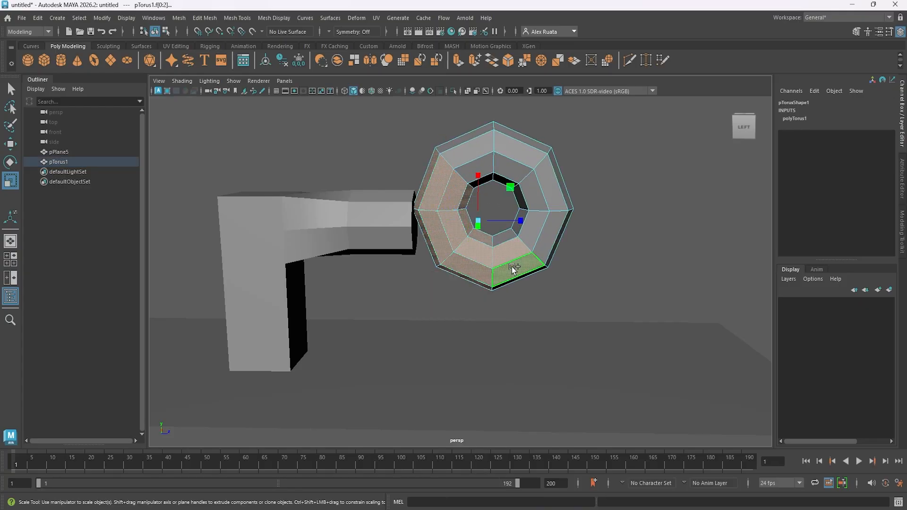
{"action": "left_click", "coordinate": [534, 242], "text": "shift"}
{"action": "key", "text": "Delete"}
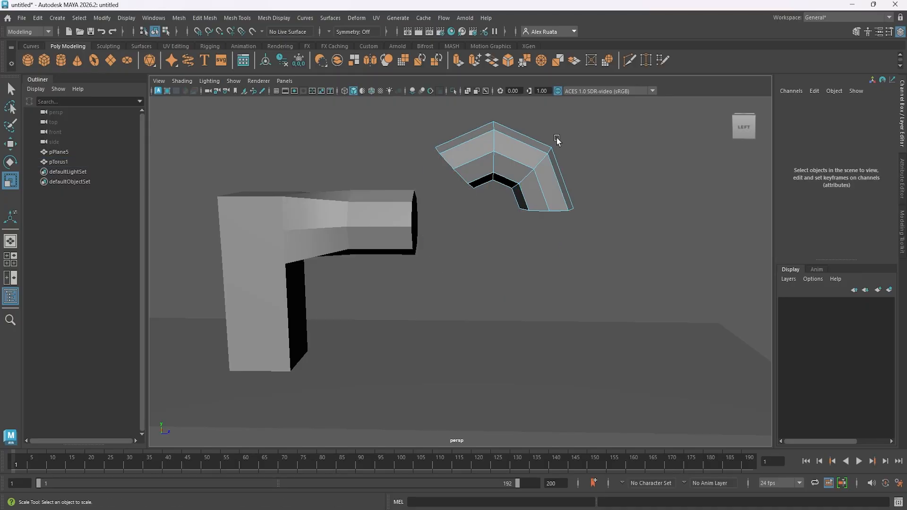
{"action": "left_click", "coordinate": [477, 153]}
{"action": "key", "text": "Delete"}
In object mode, rotate the torus elbow to about -87.429 in Y and move it to about 6.288 in Y and 2.651 in Z.
{"action": "right_click", "coordinate": [548, 169]}
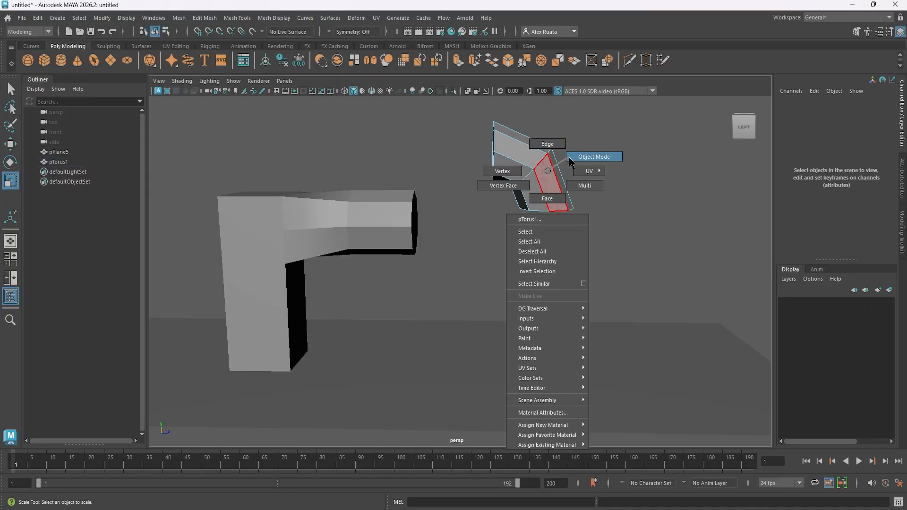
{"action": "right_click_drag", "start_coordinate": [569, 157], "coordinate": [567, 154]}
{"action": "key", "text": "e"}
{"action": "left_click_drag", "start_coordinate": [512, 168], "coordinate": [504, 140]}
{"action": "key", "text": "w"}
{"action": "key", "text": "e"}
{"action": "key", "text": "space"}
{"action": "key", "text": "space"}
{"action": "scroll", "coordinate": [536, 347], "scroll_direction": "up", "scroll_amount": 3}
{"action": "middle_click_drag", "start_coordinate": [480, 311], "coordinate": [478, 263], "text": "alt"}
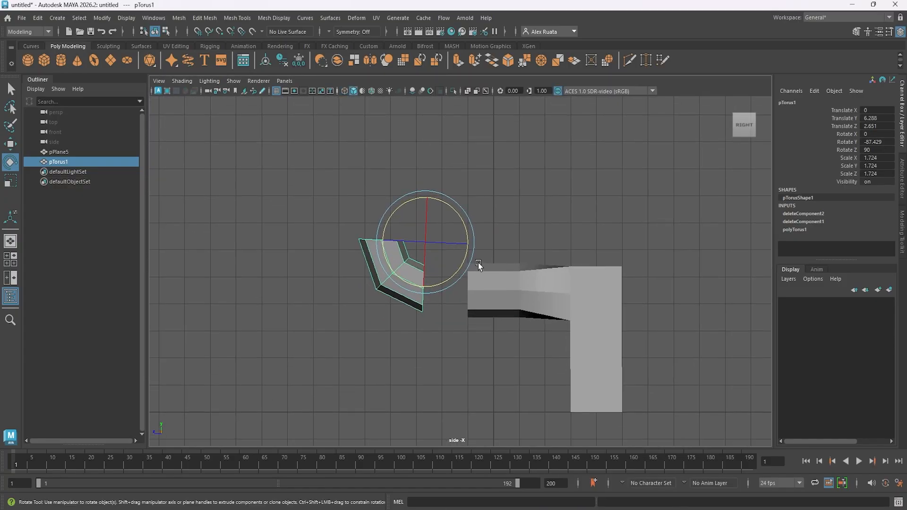
Match the elbow to the arm's end in the side view with scale about 1.88, Y rotation about -89.603, and Y position about 6.343.
{"action": "key", "text": "w"}
{"action": "left_click_drag", "start_coordinate": [425, 196], "coordinate": [424, 199]}
{"action": "key", "text": "r"}
{"action": "mouse_move", "coordinate": [426, 245]}
{"action": "left_mouse_down"}
{"action": "mouse_move", "coordinate": [434, 242]}
{"action": "mouse_move", "coordinate": [395, 245]}
{"action": "mouse_move", "coordinate": [424, 244]}
{"action": "left_mouse_up"}
{"action": "key", "text": "w"}
{"action": "left_click_drag", "start_coordinate": [470, 204], "coordinate": [490, 204]}
{"action": "key", "text": "e"}
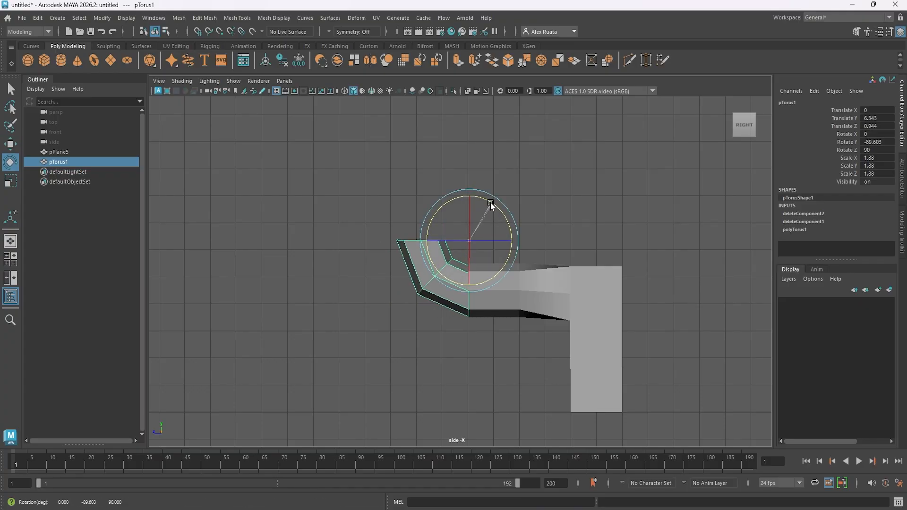
Move the elbow away from the arm along Z to leave a gap between their ends.
{"action": "key", "text": "w"}
{"action": "left_click_drag", "start_coordinate": [430, 240], "coordinate": [383, 241]}
{"action": "left_click", "coordinate": [602, 197]}
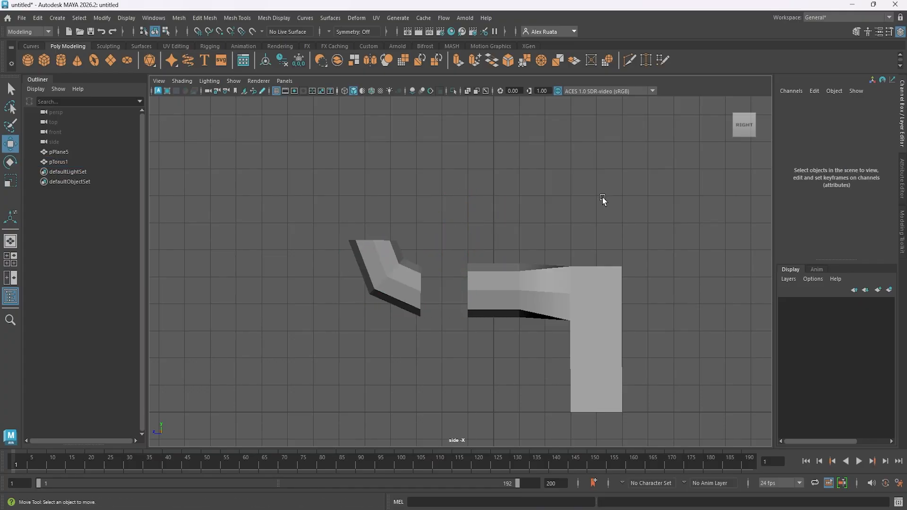
Select the arm mesh and the elbow in the perspective view and combine them into one object.
{"action": "key", "text": "space"}
{"action": "key", "text": "space"}
{"action": "left_click_drag", "start_coordinate": [514, 201], "coordinate": [505, 208], "text": "alt"}
{"action": "left_click", "coordinate": [513, 219]}
{"action": "left_click", "coordinate": [410, 227], "text": "shift"}
{"action": "left_click_drag", "start_coordinate": [351, 187], "coordinate": [366, 188], "text": "alt"}
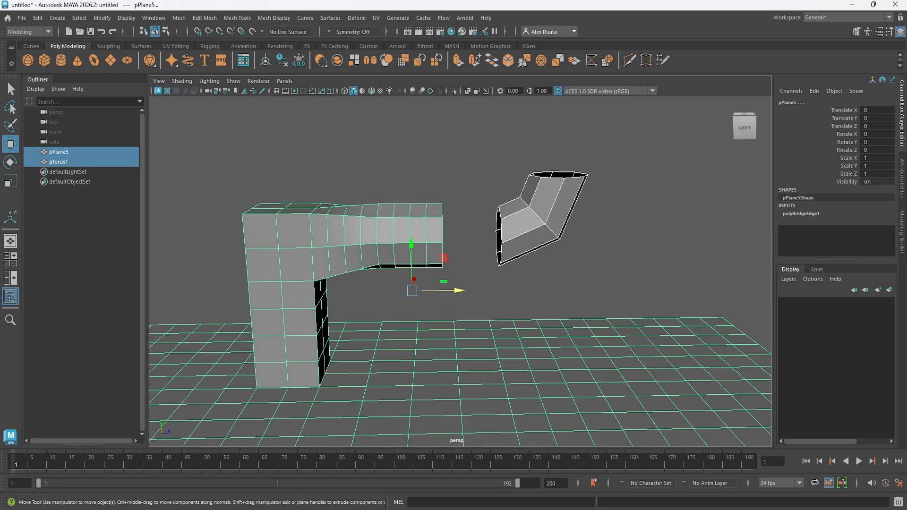
{"action": "left_click", "coordinate": [902, 232]}
{"action": "left_click", "coordinate": [774, 294]}
Select the cap faces at the arm's free end and delete them to open the end facing the elbow.
{"action": "scroll", "coordinate": [412, 226], "scroll_direction": "up", "scroll_amount": 2}
{"action": "left_click_drag", "start_coordinate": [412, 227], "coordinate": [387, 231], "text": "alt"}
{"action": "right_click_drag", "start_coordinate": [392, 215], "coordinate": [392, 242]}
{"action": "left_click_drag", "start_coordinate": [407, 237], "coordinate": [473, 197], "text": "alt"}
{"action": "left_click_drag", "start_coordinate": [478, 146], "coordinate": [439, 298]}
{"action": "left_click_drag", "start_coordinate": [393, 163], "coordinate": [432, 294], "text": "ctrl"}
{"action": "left_click_drag", "start_coordinate": [431, 292], "coordinate": [374, 268], "text": "alt"}
{"action": "key", "text": "Delete"}
{"action": "right_click_drag", "start_coordinate": [401, 223], "coordinate": [445, 209]}
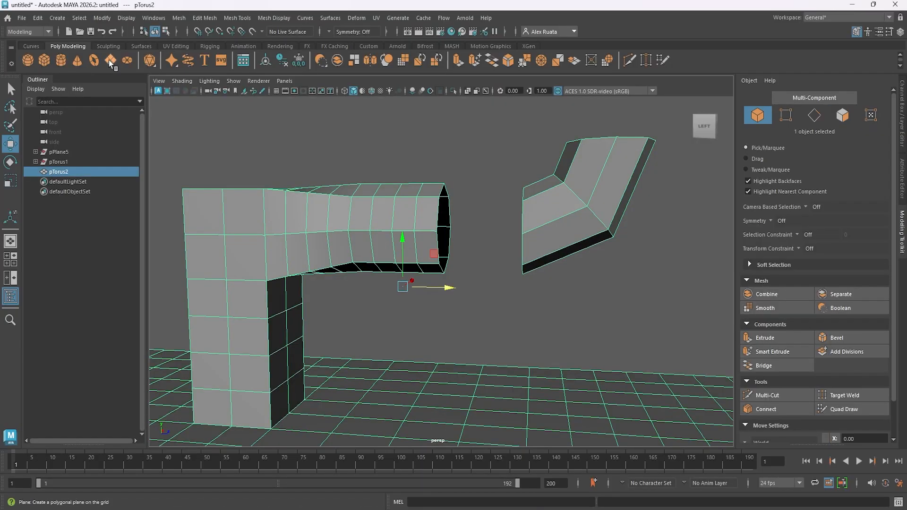
Delete the construction history of the combined arm and elbow mesh.
{"action": "left_click", "coordinate": [38, 18]}
{"action": "mouse_move", "coordinate": [119, 137]}
{"action": "left_click", "coordinate": [185, 135]}
{"action": "left_click", "coordinate": [189, 130]}
{"action": "left_click", "coordinate": [278, 116]}
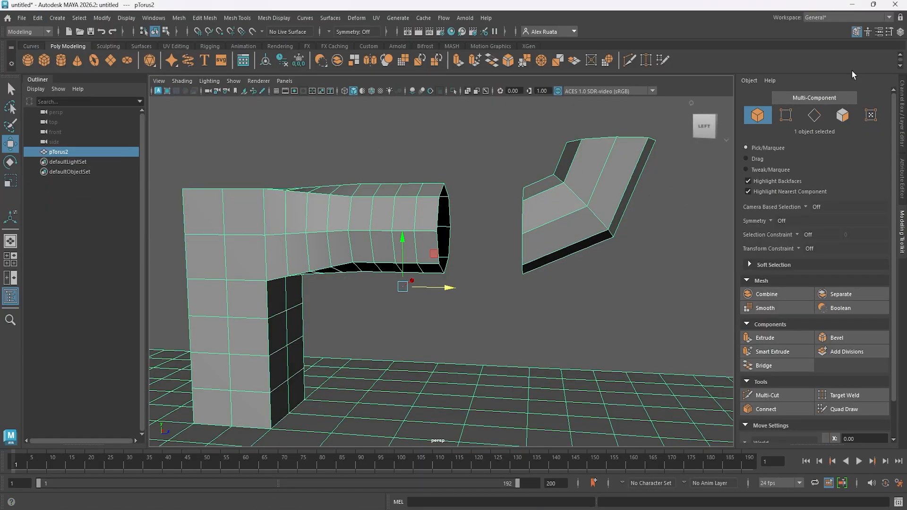
Bridge the border edge loop of the elbow's near opening to the arm's open end.
{"action": "right_click_drag", "start_coordinate": [554, 227], "coordinate": [555, 202]}
{"action": "left_click_drag", "start_coordinate": [524, 212], "coordinate": [480, 213], "text": "alt"}
{"action": "double_click", "coordinate": [542, 214]}
{"action": "double_click", "coordinate": [401, 202], "text": "shift"}
{"action": "left_click", "coordinate": [751, 366]}
{"action": "left_click_drag", "start_coordinate": [519, 279], "coordinate": [279, 284], "text": "alt"}
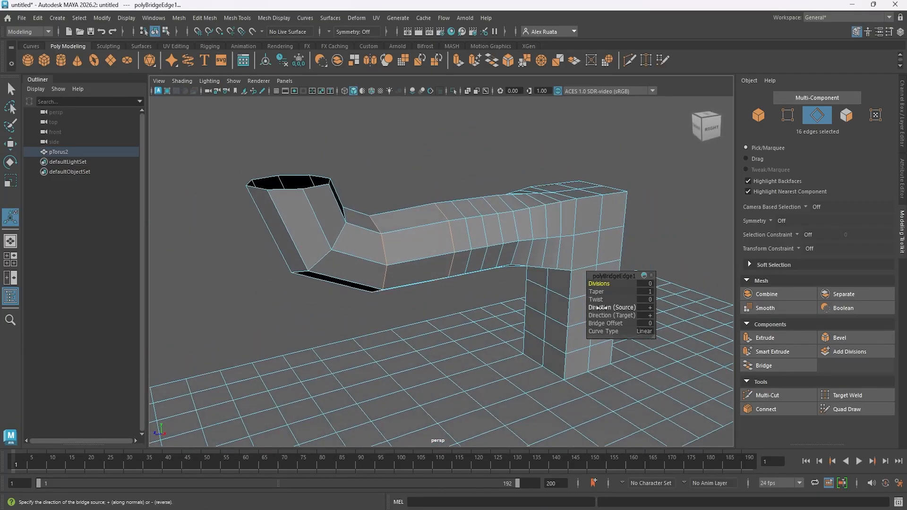
Try changing the new bridge's Twist value and undo the change.
{"action": "left_click_drag", "start_coordinate": [598, 299], "coordinate": [625, 300]}
{"action": "key", "text": "ctrl+z"}
{"action": "left_click_drag", "start_coordinate": [496, 278], "coordinate": [551, 318], "text": "alt"}
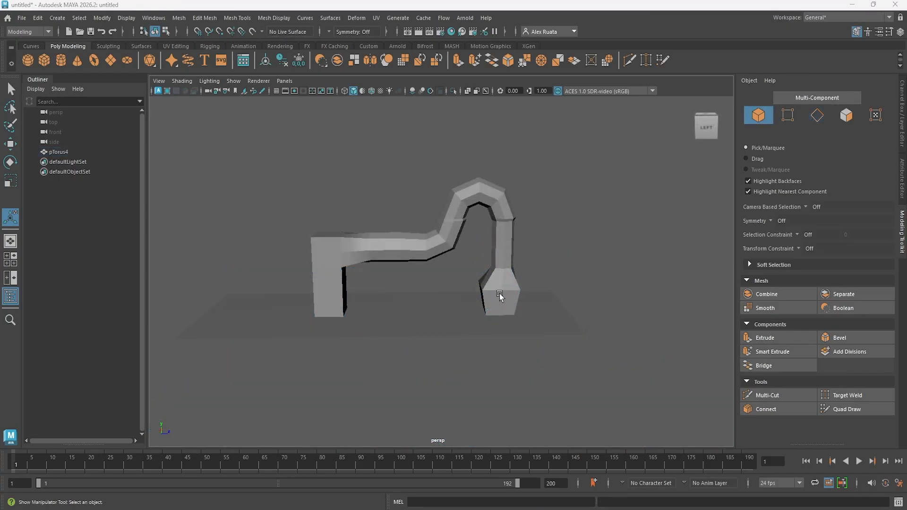
Select a block of four faces on the plane between the two legs and extrude them upward.
{"action": "middle_click_drag", "start_coordinate": [456, 250], "coordinate": [466, 284], "text": "alt"}
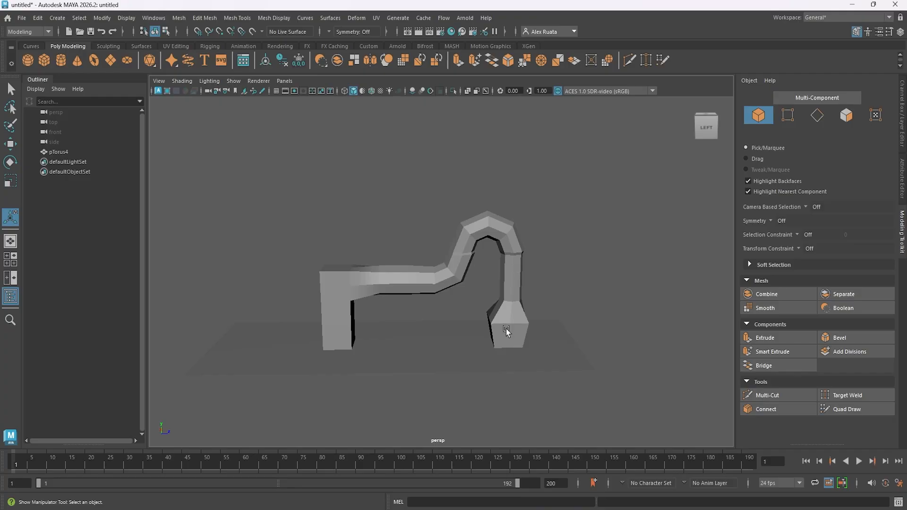
{"action": "middle_click_drag", "start_coordinate": [486, 315], "coordinate": [488, 275], "text": "alt"}
{"action": "left_click_drag", "start_coordinate": [488, 276], "coordinate": [490, 290], "text": "alt"}
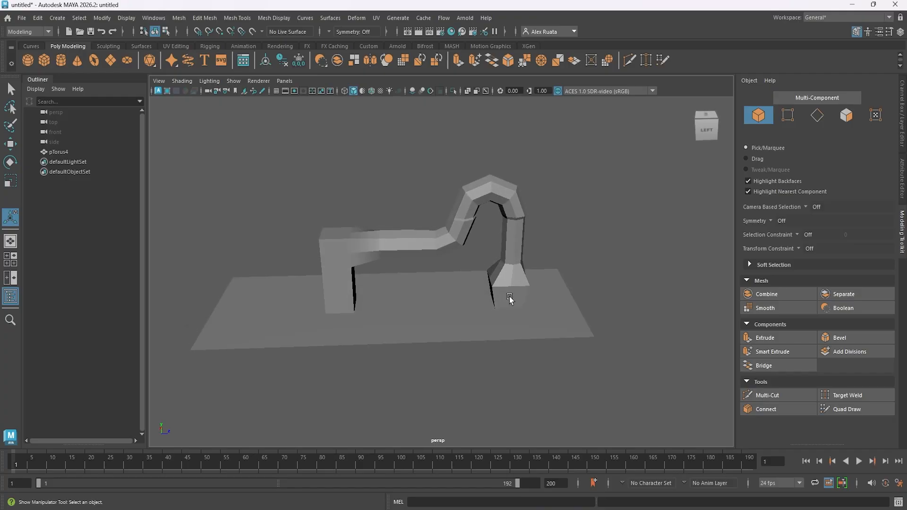
{"action": "left_click", "coordinate": [509, 298]}
{"action": "scroll", "coordinate": [531, 293], "scroll_direction": "up", "scroll_amount": 5}
{"action": "right_click_drag", "start_coordinate": [415, 335], "coordinate": [407, 271]}
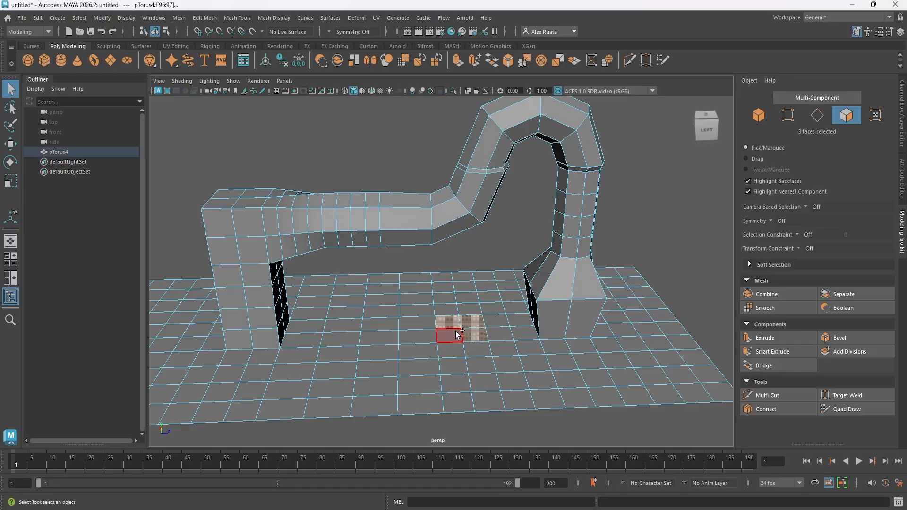
{"action": "key", "text": "ctrl+e"}
{"action": "left_click_drag", "start_coordinate": [466, 307], "coordinate": [472, 264]}
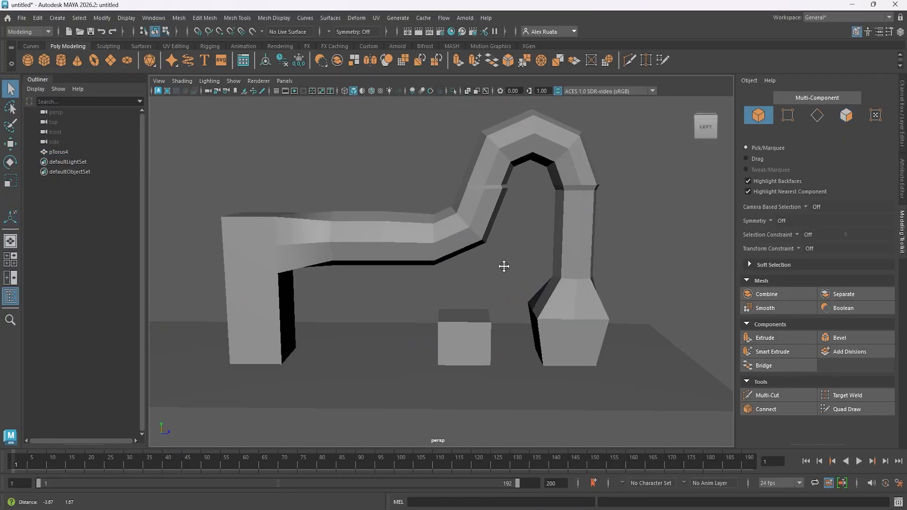
Smooth the whole mesh and raise the smoothing divisions.
{"action": "left_click_drag", "start_coordinate": [502, 265], "coordinate": [484, 282], "text": "alt"}
{"action": "left_click", "coordinate": [481, 236]}
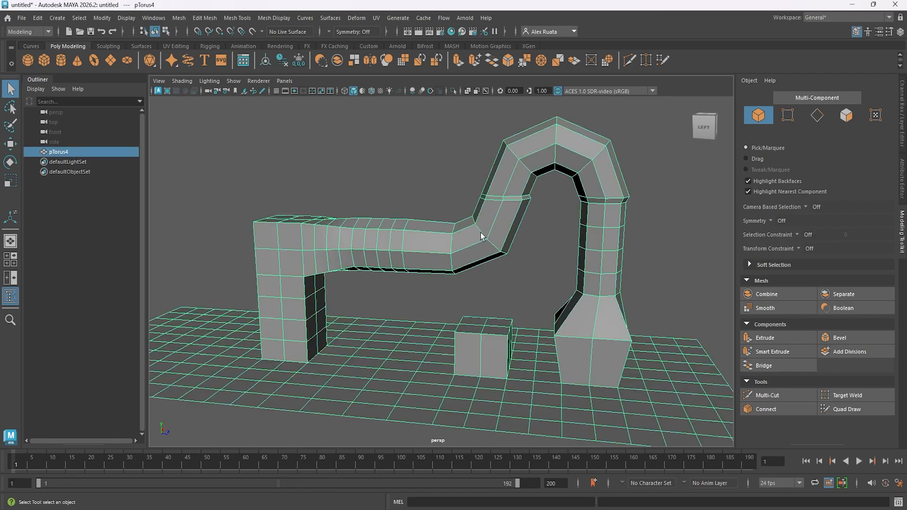
{"action": "left_click", "coordinate": [765, 308]}
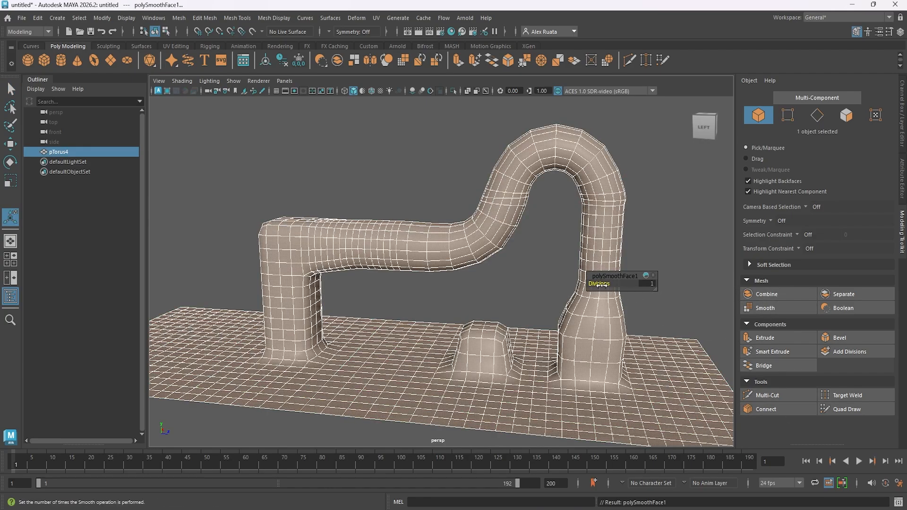
{"action": "left_click_drag", "start_coordinate": [600, 285], "coordinate": [602, 284]}
{"action": "left_click", "coordinate": [558, 259]}
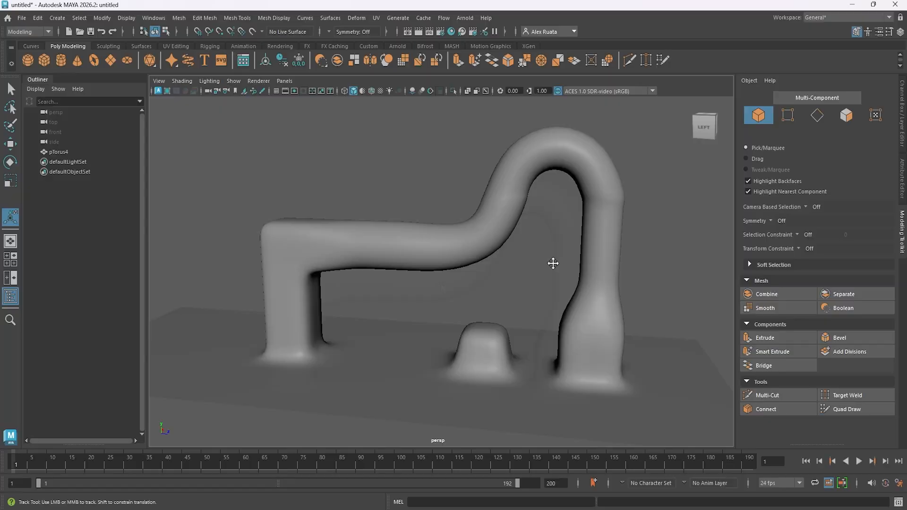
Delete the smoothed mesh, turn on the viewport grid and reset the perspective view to home.
{"action": "left_click", "coordinate": [425, 274]}
{"action": "key", "text": "Delete"}
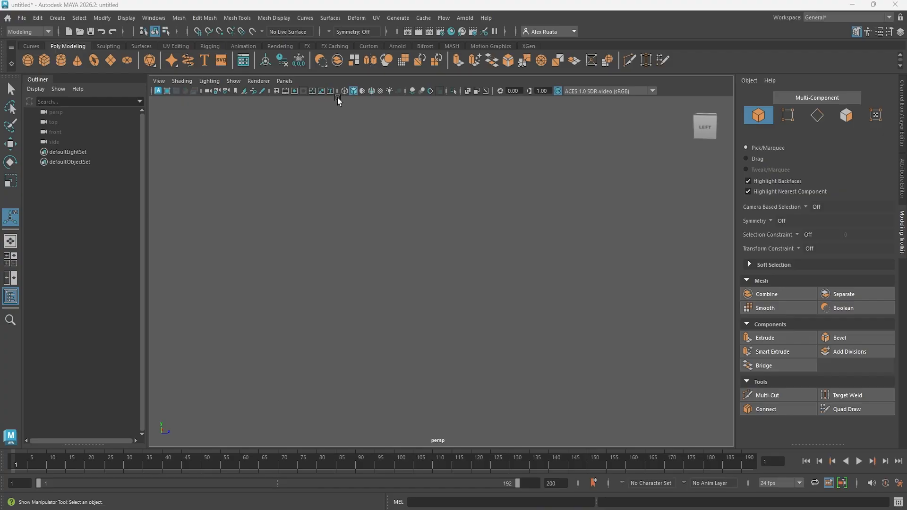
{"action": "left_click", "coordinate": [276, 91]}
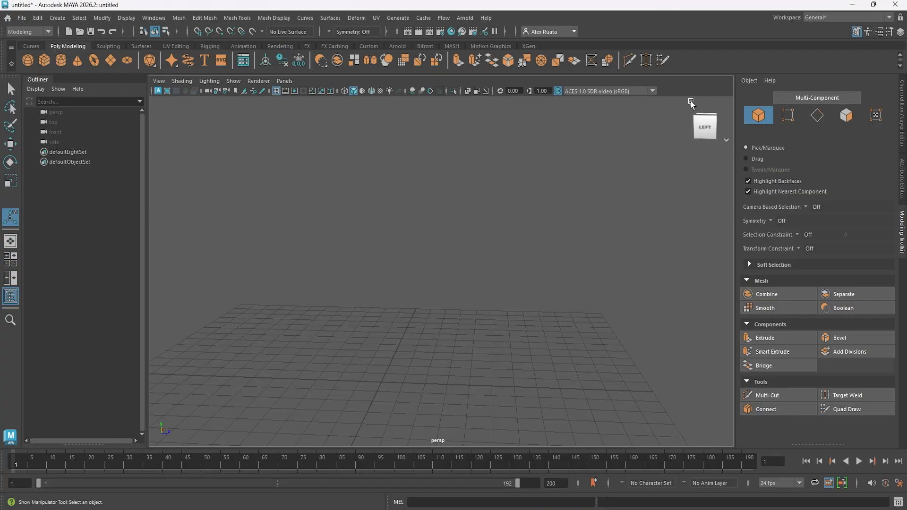
{"action": "left_click", "coordinate": [691, 101]}
Create a polygon cube at the origin and place a duplicate about 3.8 units away along the Z axis.
{"action": "left_click", "coordinate": [44, 60]}
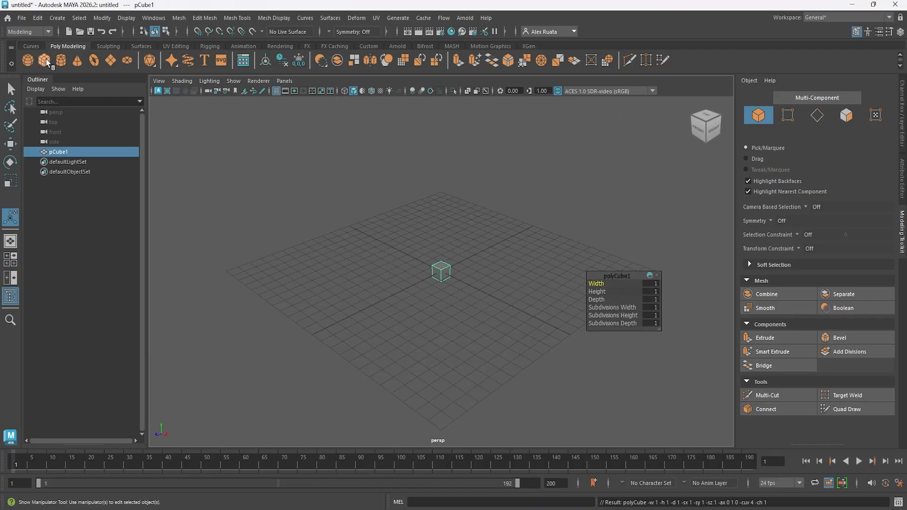
{"action": "key", "text": "w"}
{"action": "left_click_drag", "start_coordinate": [417, 284], "coordinate": [454, 276]}
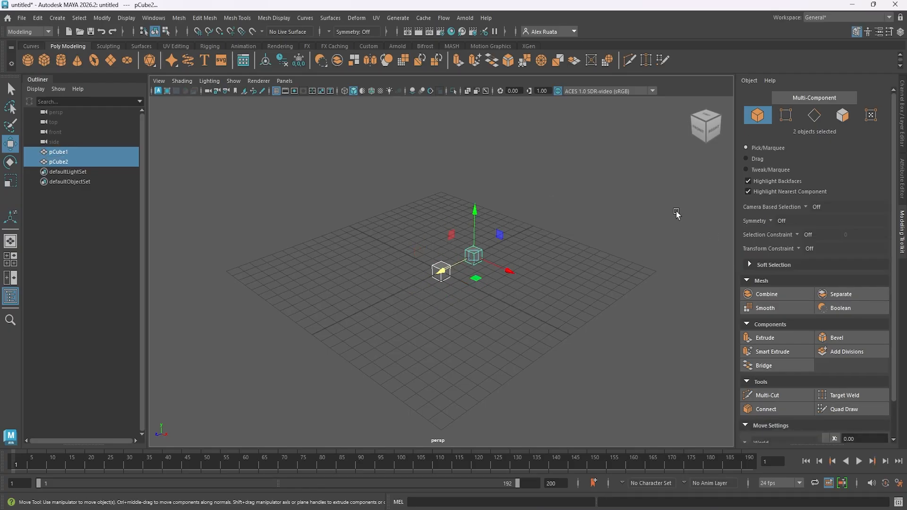
{"action": "left_click", "coordinate": [472, 334]}
{"action": "left_click_drag", "start_coordinate": [473, 335], "coordinate": [439, 327], "text": "alt"}
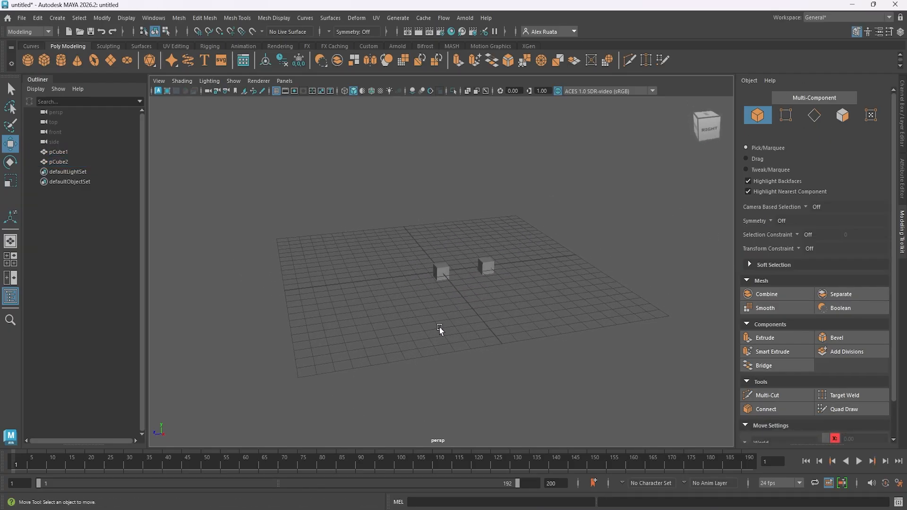
Smooth the cube at the origin with Divisions set to 2, and delete that cube.
{"action": "left_click", "coordinate": [443, 275]}
{"action": "right_click_drag", "start_coordinate": [446, 281], "coordinate": [654, 309], "text": "alt"}
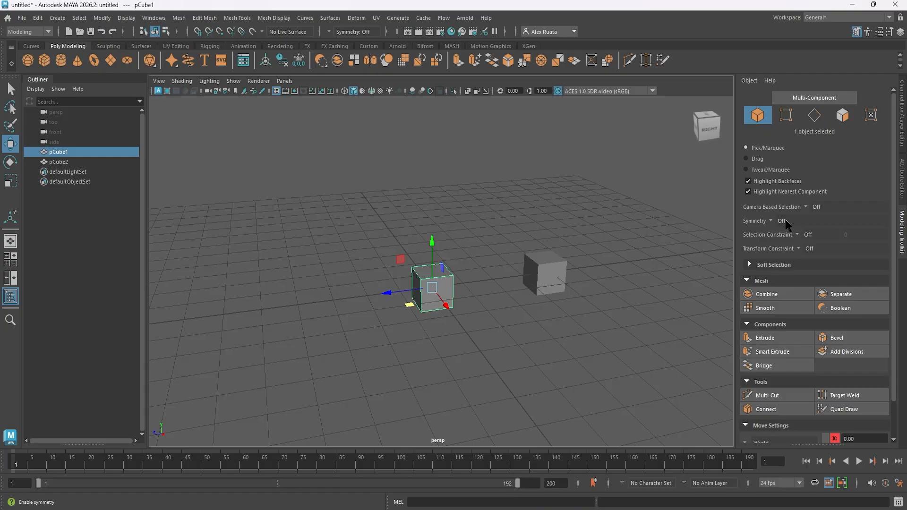
{"action": "left_click", "coordinate": [766, 309]}
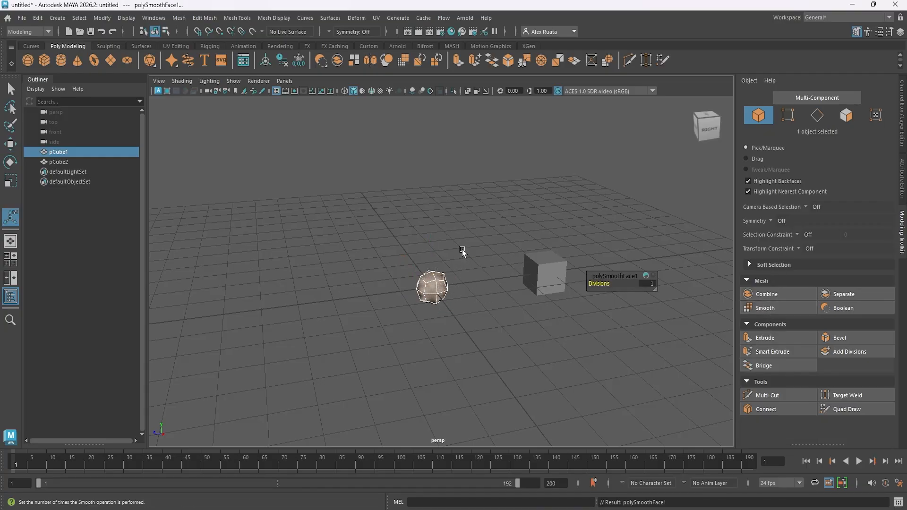
{"action": "middle_click_drag", "start_coordinate": [463, 252], "coordinate": [462, 316]}
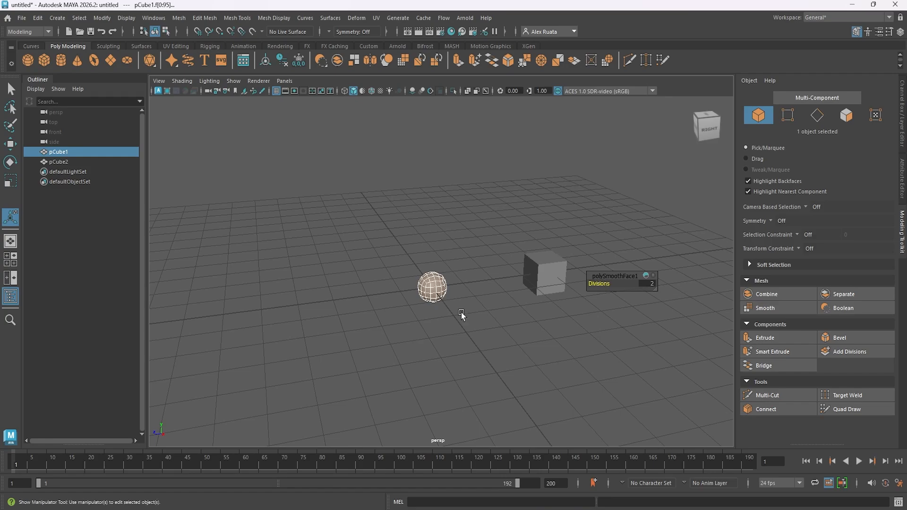
{"action": "left_click", "coordinate": [434, 292]}
{"action": "key", "text": "Delete"}
Create a cube at the origin with 10 subdivisions in width, height and depth, and smooth it.
{"action": "left_click", "coordinate": [44, 61]}
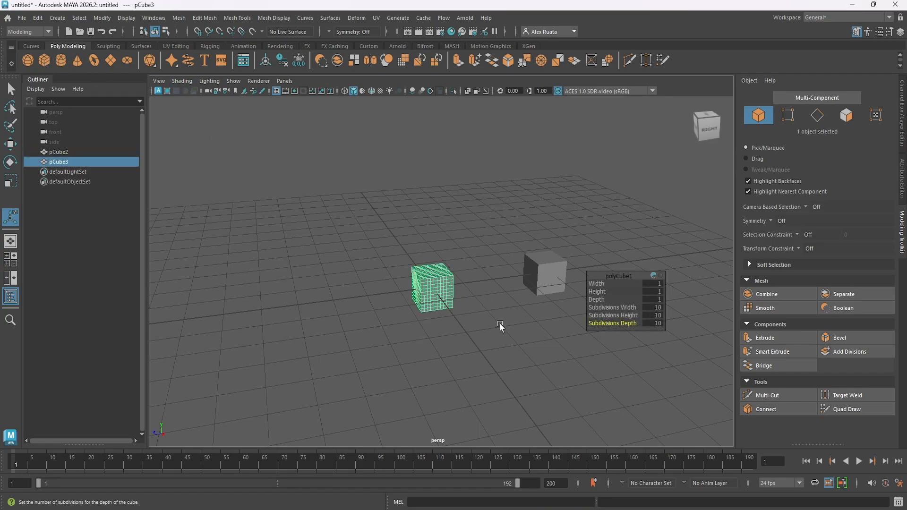
{"action": "left_click", "coordinate": [499, 326]}
{"action": "left_click", "coordinate": [431, 282]}
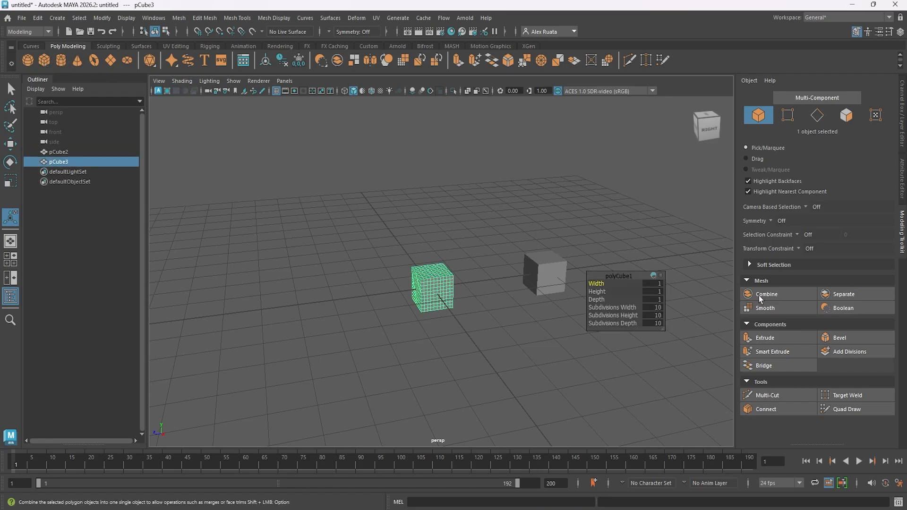
{"action": "left_click", "coordinate": [780, 310]}
{"action": "scroll", "coordinate": [471, 312], "scroll_direction": "up", "scroll_amount": 7}
{"action": "left_click_drag", "start_coordinate": [472, 297], "coordinate": [438, 280], "text": "alt"}
{"action": "key", "text": "Delete"}
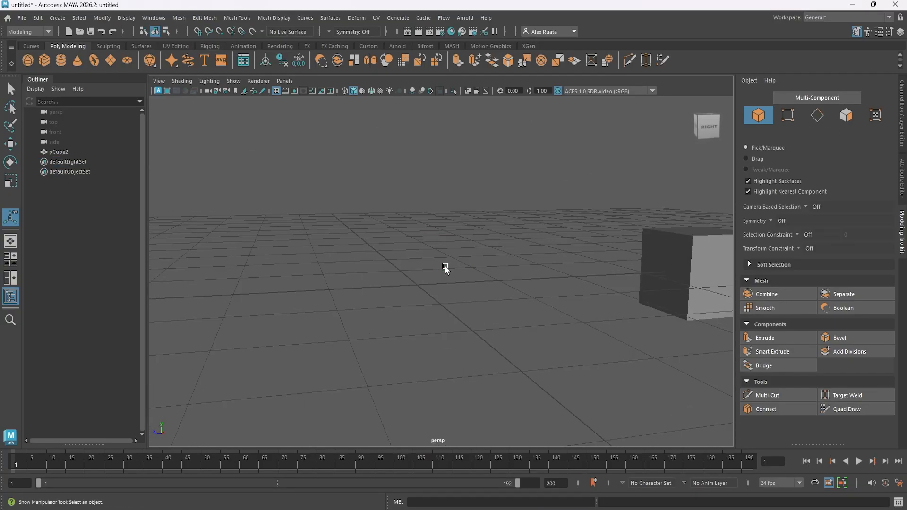
{"action": "key", "text": "ctrl+z"}
Apply Add Divisions to the plain duplicate cube and set its Divisions to 2.
{"action": "scroll", "coordinate": [447, 267], "scroll_direction": "down", "scroll_amount": 5}
{"action": "middle_click_drag", "start_coordinate": [500, 251], "coordinate": [381, 273], "text": "alt"}
{"action": "left_click", "coordinate": [466, 288]}
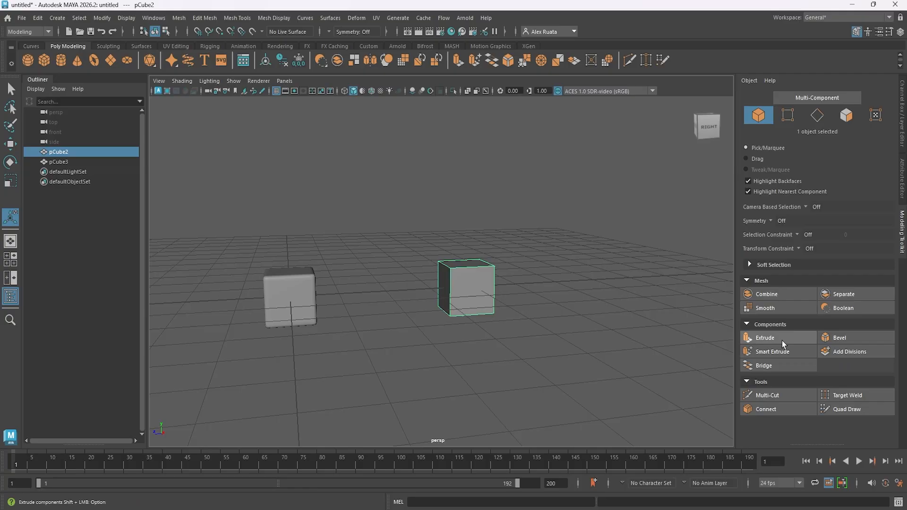
{"action": "left_click", "coordinate": [846, 353]}
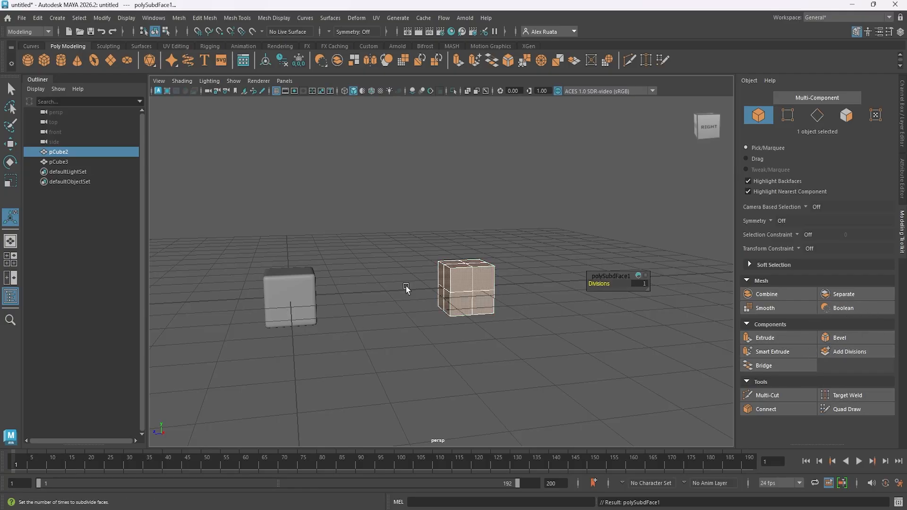
{"action": "left_click_drag", "start_coordinate": [613, 285], "coordinate": [617, 283]}
{"action": "scroll", "coordinate": [475, 300], "scroll_direction": "up", "scroll_amount": 5}
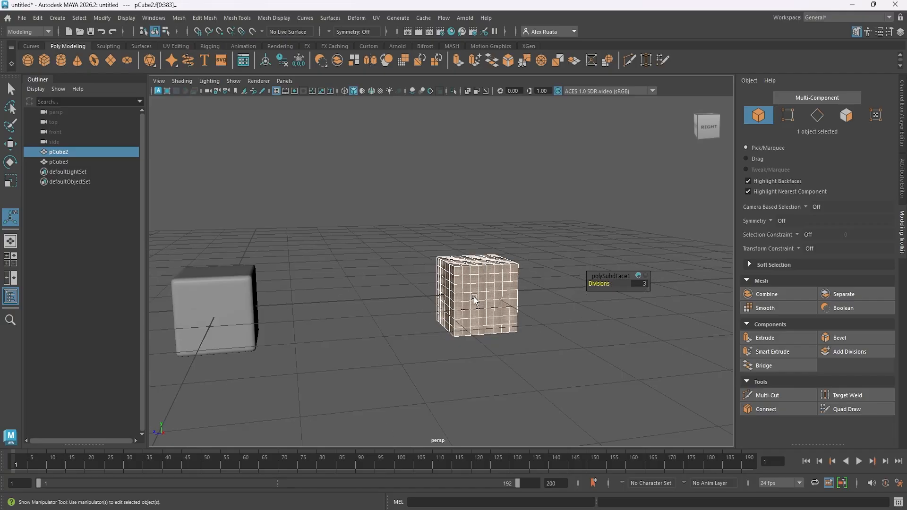
{"action": "left_click_drag", "start_coordinate": [590, 292], "coordinate": [602, 285], "text": "alt"}
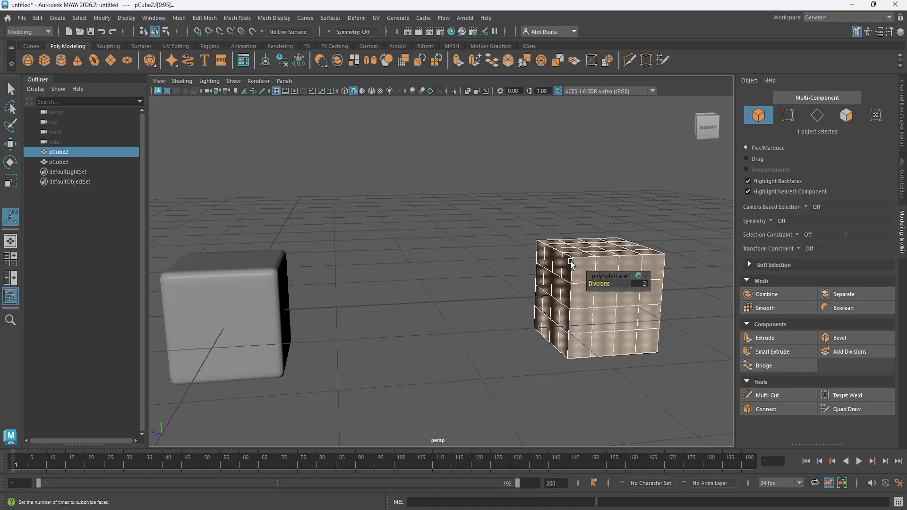
{"action": "mouse_move", "coordinate": [606, 284]}
{"action": "left_mouse_down"}
{"action": "mouse_move", "coordinate": [624, 285]}
{"action": "mouse_move", "coordinate": [609, 285]}
{"action": "left_mouse_up"}
Create a polygon cube with width, height and depth divisions of 10 through the cube creation options.
{"action": "double_click", "coordinate": [44, 60]}
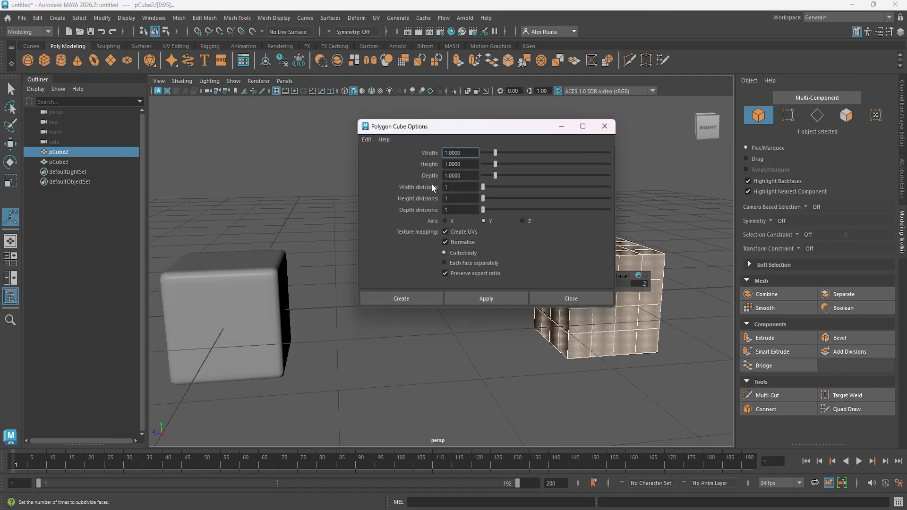
{"action": "left_click", "coordinate": [462, 187]}
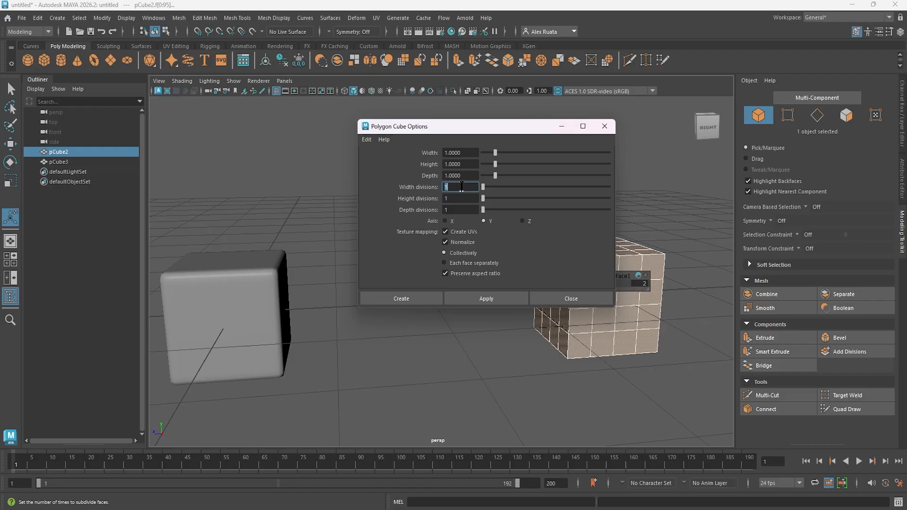
{"action": "type", "text": "10"}
{"action": "left_click", "coordinate": [462, 198]}
{"action": "type", "text": "10"}
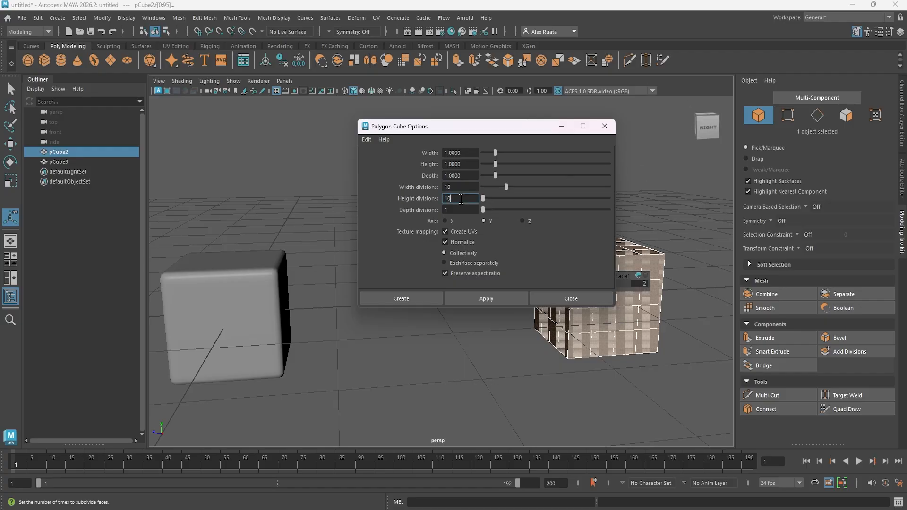
{"action": "left_click", "coordinate": [471, 209]}
{"action": "left_click", "coordinate": [415, 298]}
Move the new cube along the Z axis to sit between the smoothed cube and the subdivided cube.
{"action": "scroll", "coordinate": [401, 294], "scroll_direction": "down", "scroll_amount": 5}
{"action": "key", "text": "w"}
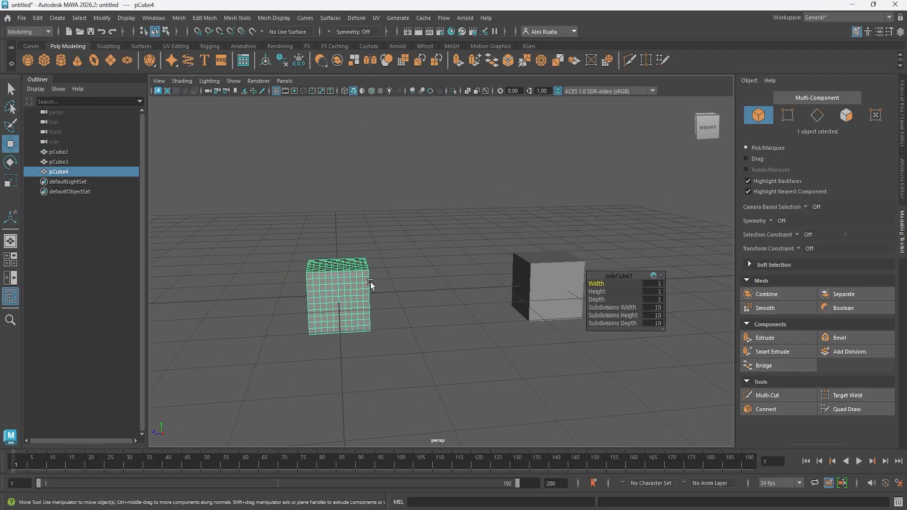
{"action": "left_click_drag", "start_coordinate": [308, 298], "coordinate": [425, 299]}
{"action": "left_click", "coordinate": [540, 283]}
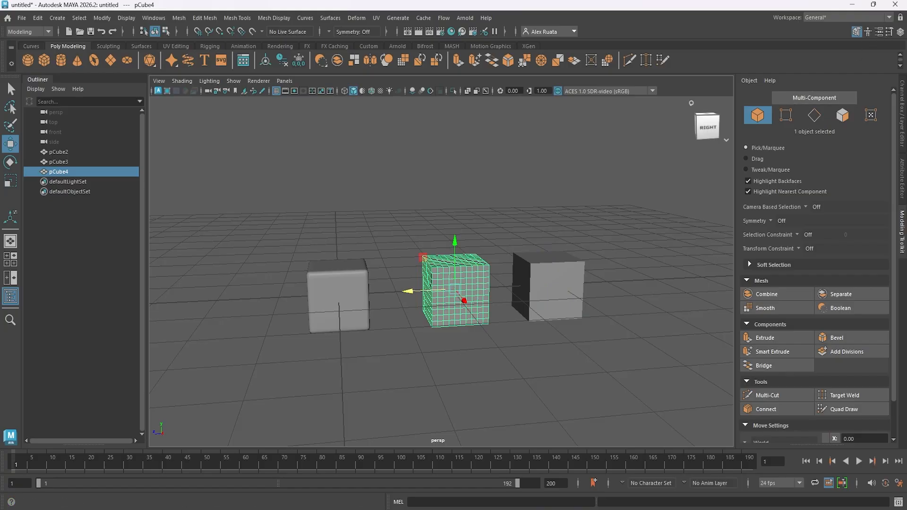
Create another polygon cube and move it along the Z axis to the outer side of the smoothed cube.
{"action": "left_click", "coordinate": [900, 32]}
{"action": "left_click", "coordinate": [401, 180]}
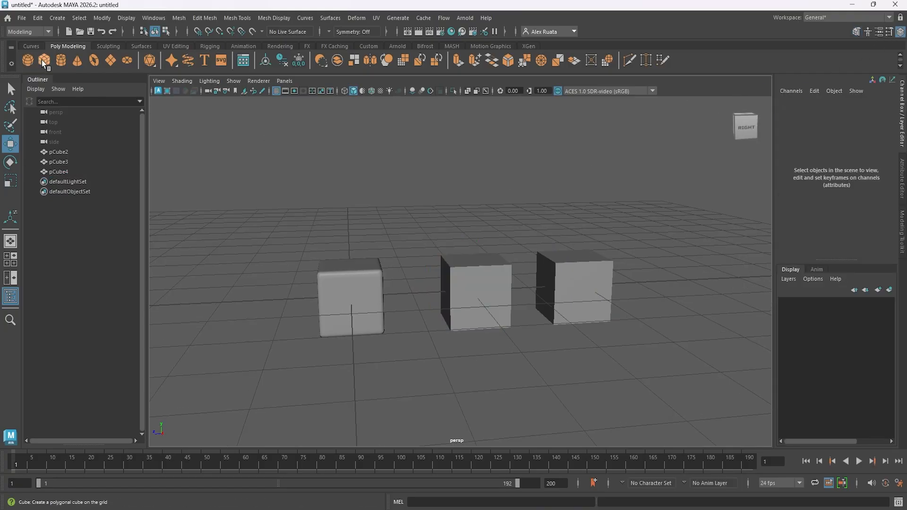
{"action": "left_click", "coordinate": [42, 60]}
{"action": "left_click_drag", "start_coordinate": [309, 298], "coordinate": [224, 296]}
Edit the subdivision values in the newest cube's creation inputs, entering 1.
{"action": "left_click", "coordinate": [796, 214]}
{"action": "scroll", "coordinate": [822, 236], "scroll_direction": "down", "scroll_amount": 3}
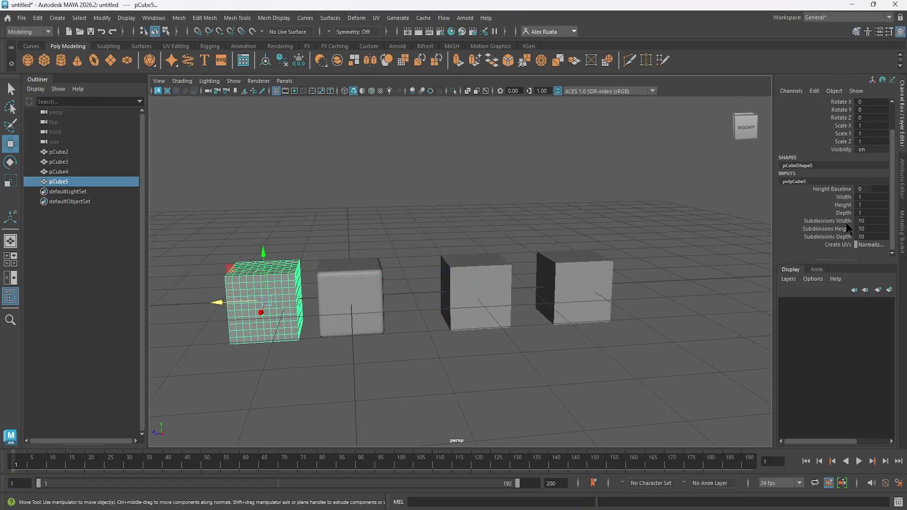
{"action": "mouse_move", "coordinate": [846, 222]}
{"action": "left_mouse_down"}
{"action": "mouse_move", "coordinate": [846, 238]}
{"action": "mouse_move", "coordinate": [857, 221]}
{"action": "mouse_move", "coordinate": [877, 228]}
{"action": "left_mouse_up"}
{"action": "left_click", "coordinate": [875, 220]}
{"action": "type", "text": "1"}
{"action": "key", "text": "Return"}
{"action": "left_click", "coordinate": [885, 236]}
Delete the three other cubes, keeping only the one subdivided with Add Divisions, and select it.
{"action": "left_click_drag", "start_coordinate": [263, 225], "coordinate": [487, 370]}
{"action": "key", "text": "w"}
{"action": "key", "text": "Delete"}
{"action": "left_click", "coordinate": [581, 292]}
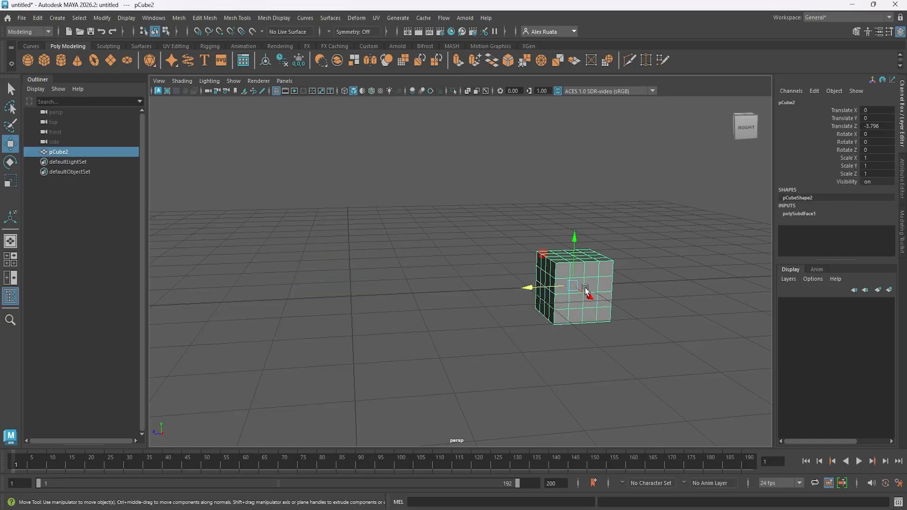
{"action": "left_click", "coordinate": [857, 31]}
Create a polygon cone at the origin and apply Add Divisions to it with Divisions set to 3.
{"action": "left_click_drag", "start_coordinate": [636, 260], "coordinate": [632, 261], "text": "alt"}
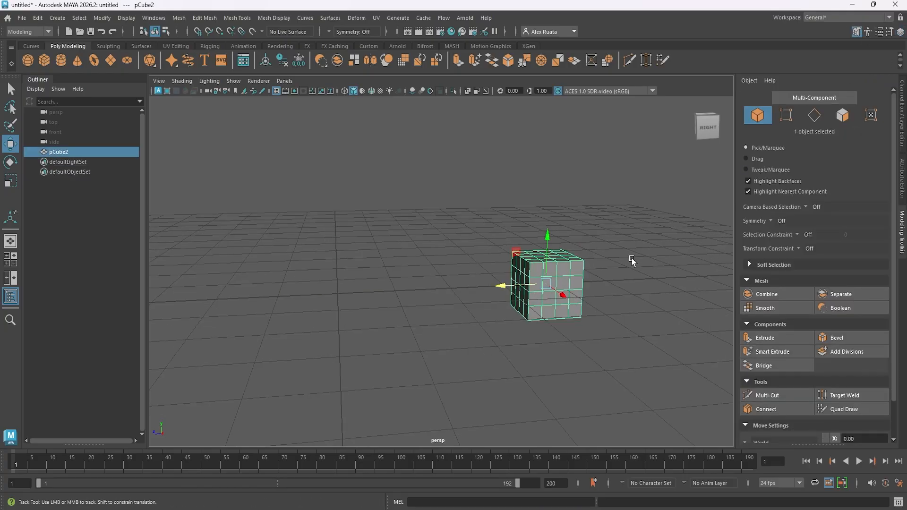
{"action": "middle_click_drag", "start_coordinate": [632, 262], "coordinate": [628, 284], "text": "alt"}
{"action": "left_click_drag", "start_coordinate": [628, 284], "coordinate": [626, 279], "text": "alt"}
{"action": "left_click", "coordinate": [626, 275]}
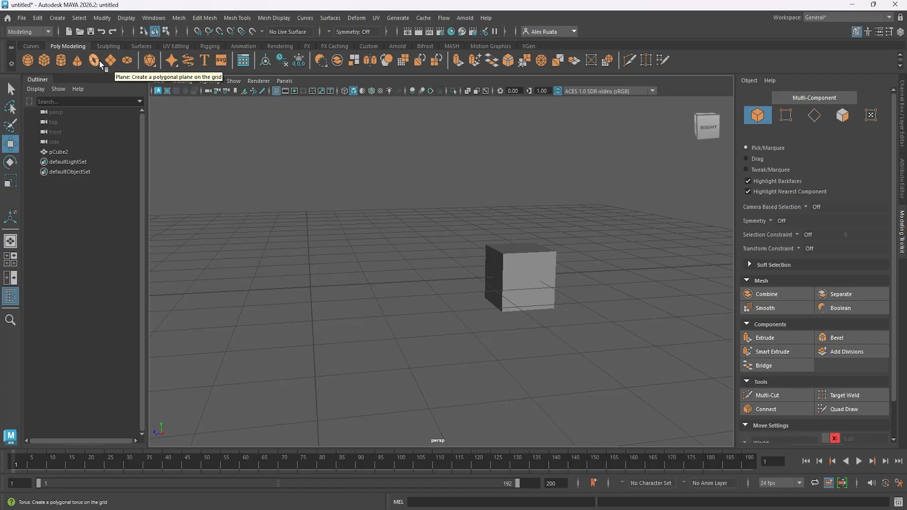
{"action": "left_click", "coordinate": [77, 61]}
{"action": "middle_click_drag", "start_coordinate": [336, 236], "coordinate": [423, 227], "text": "alt"}
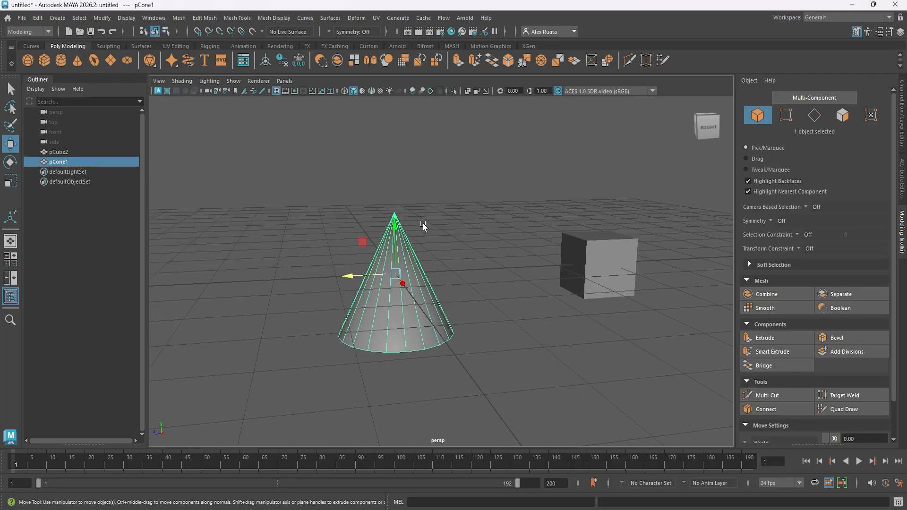
{"action": "left_click_drag", "start_coordinate": [423, 226], "coordinate": [458, 245], "text": "alt"}
{"action": "left_click", "coordinate": [833, 354]}
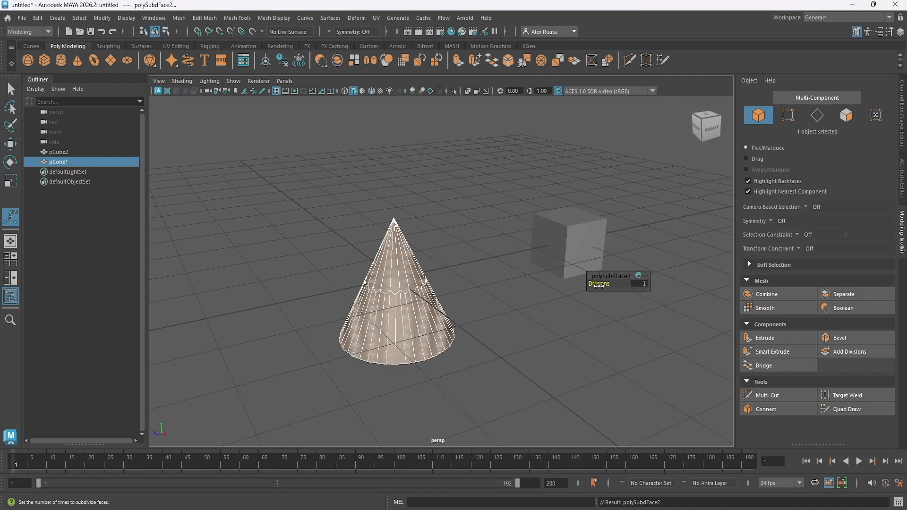
{"action": "left_click_drag", "start_coordinate": [598, 285], "coordinate": [609, 284]}
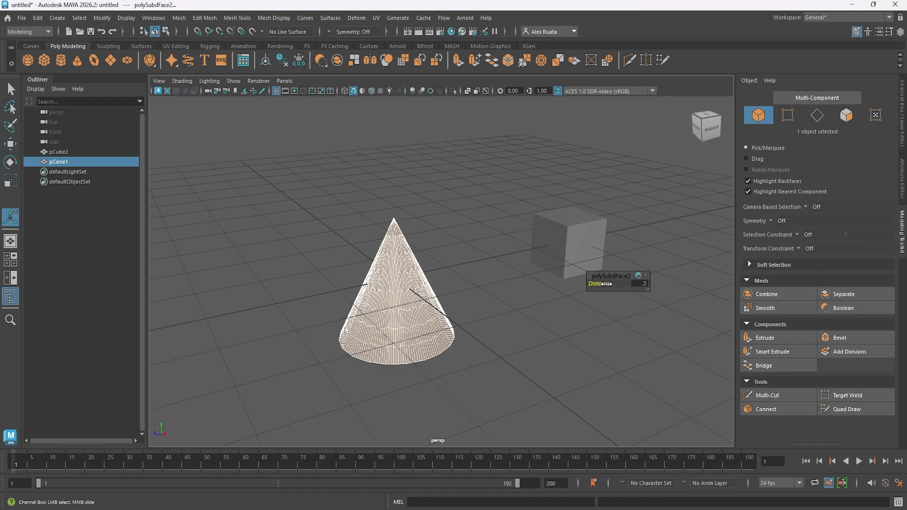
{"action": "left_click", "coordinate": [577, 338]}
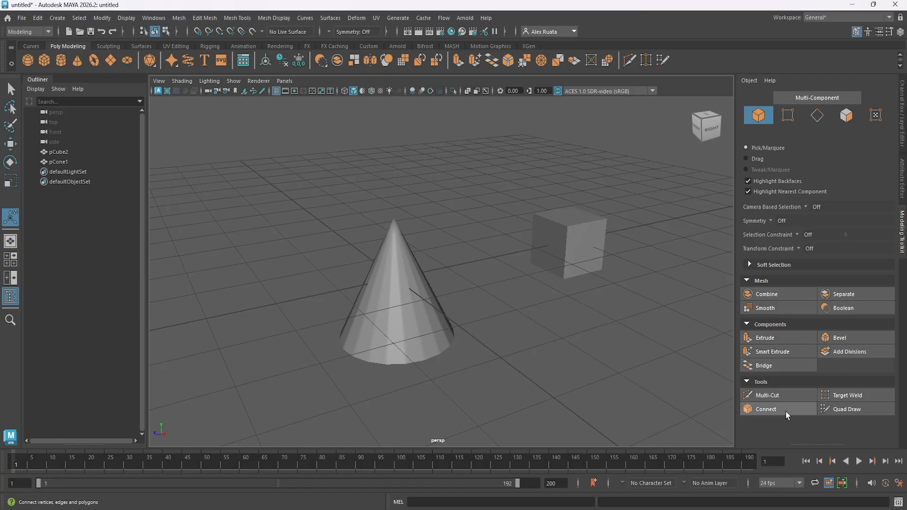
{"action": "left_click", "coordinate": [801, 396]}
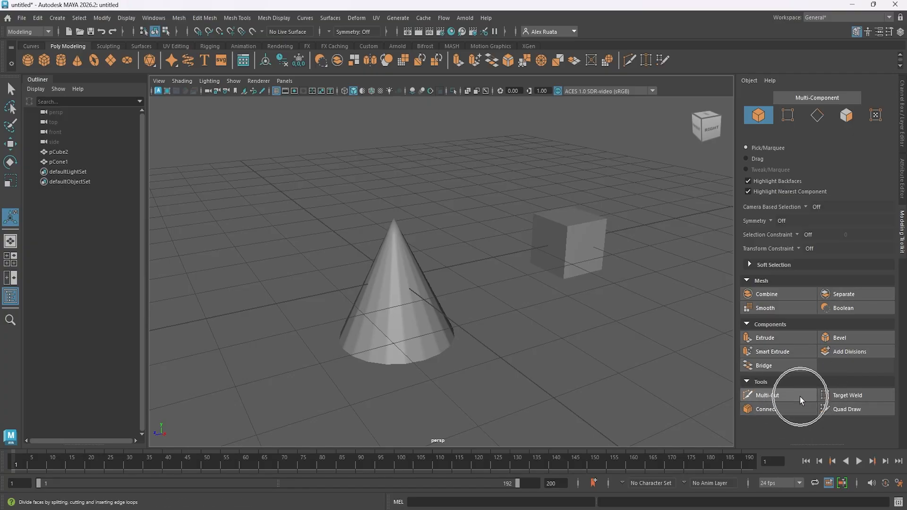
{"action": "left_click", "coordinate": [801, 396]}
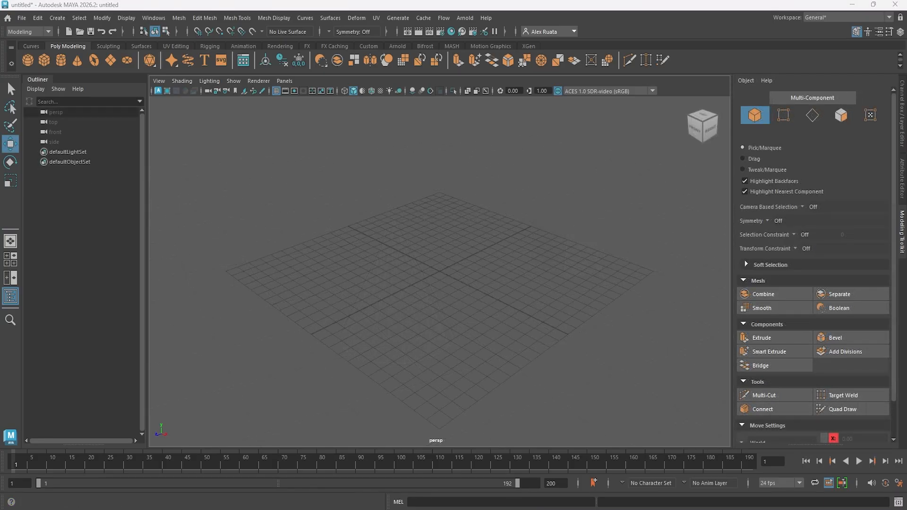
Create a polygon cube at the origin and switch its smooth mesh preview on, off and on again.
{"action": "left_click", "coordinate": [43, 62]}
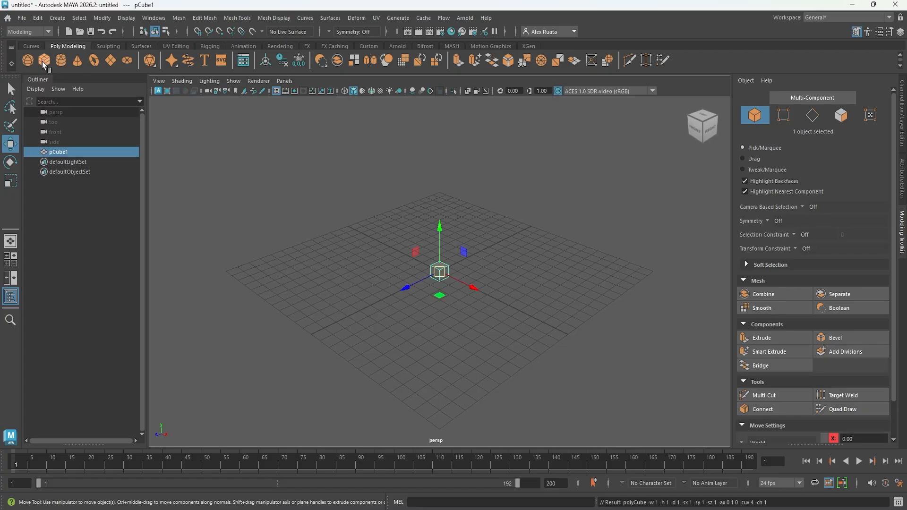
{"action": "left_click", "coordinate": [770, 307]}
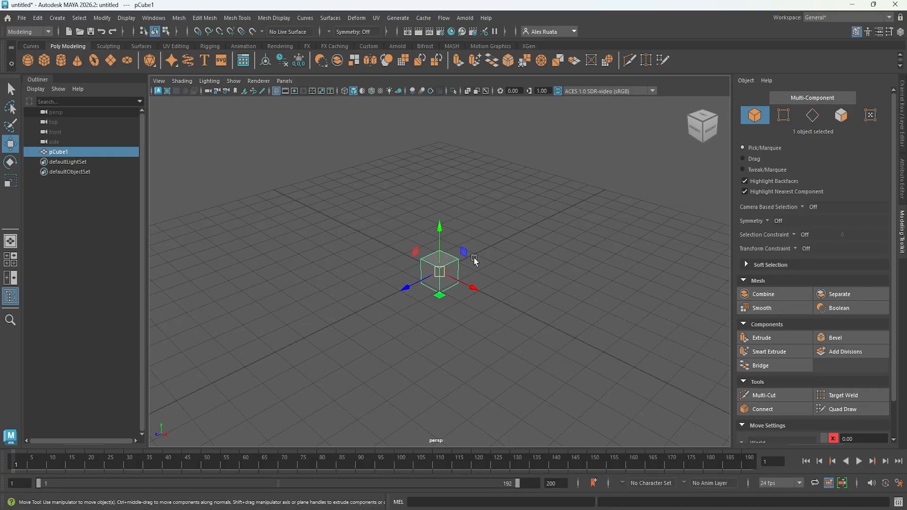
{"action": "key", "text": "3"}
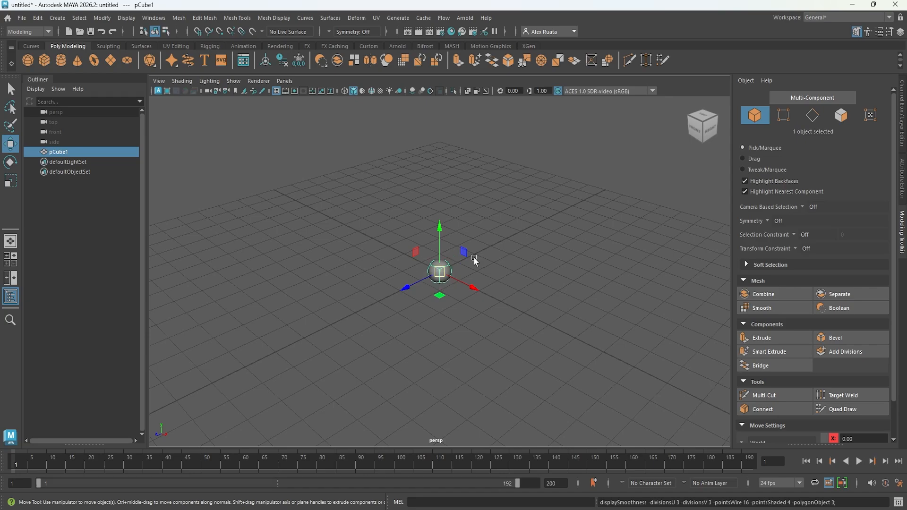
{"action": "right_click_drag", "start_coordinate": [472, 258], "coordinate": [812, 265], "text": "alt"}
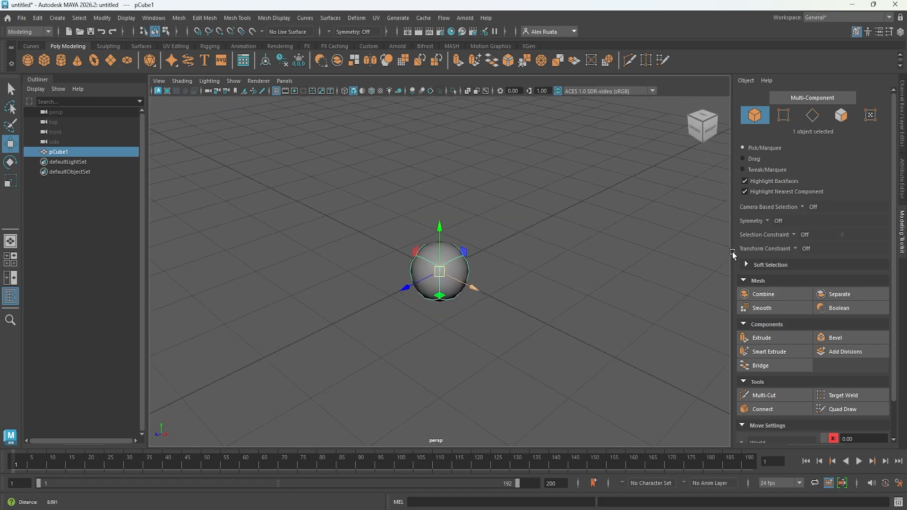
{"action": "left_click_drag", "start_coordinate": [515, 307], "coordinate": [528, 255], "text": "alt"}
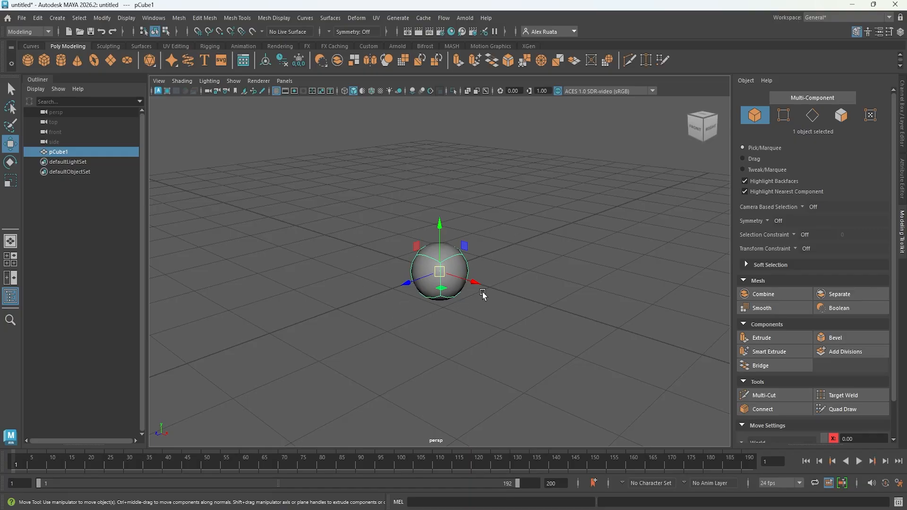
{"action": "key", "text": "1"}
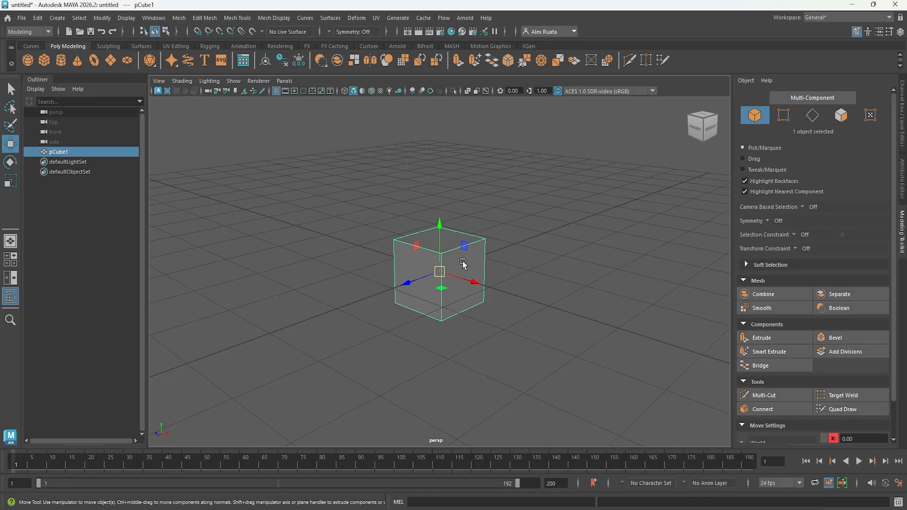
{"action": "key", "text": "3"}
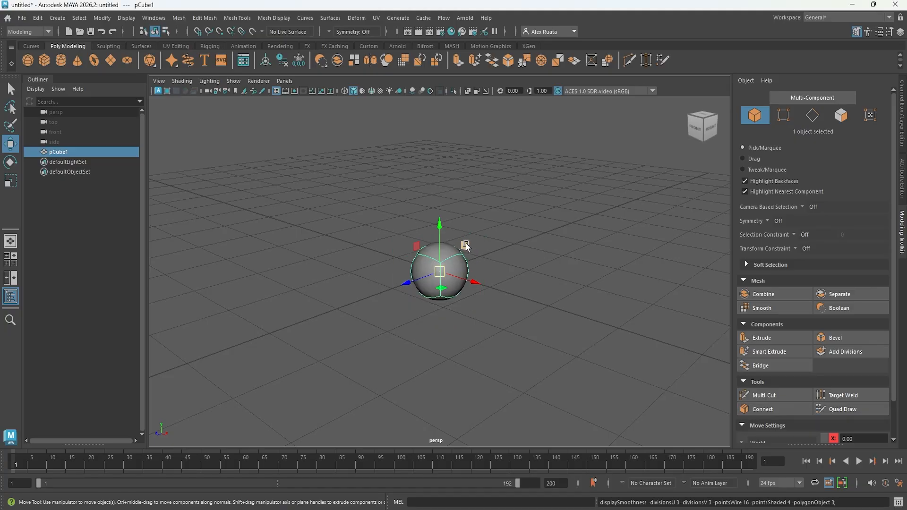
Render the current frame of the smooth-previewed cube, compare it with the viewport, and close the render window.
{"action": "left_click", "coordinate": [418, 33]}
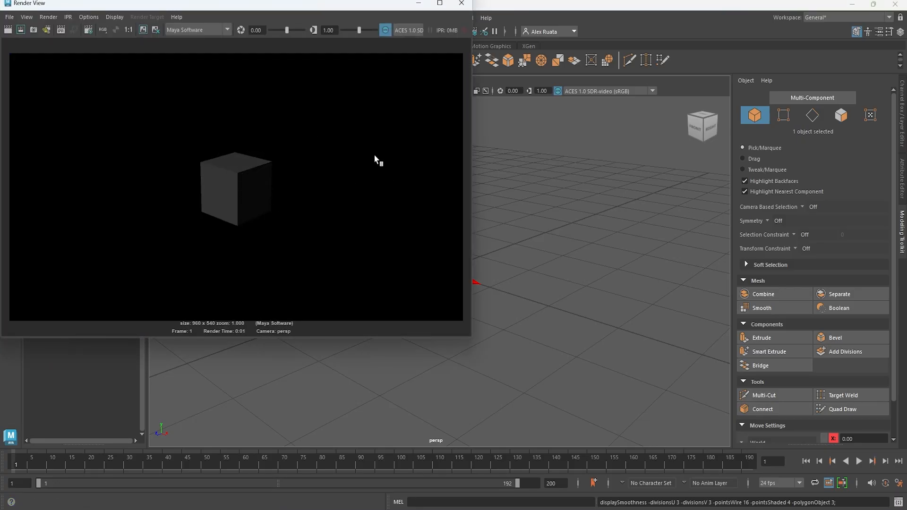
{"action": "left_click_drag", "start_coordinate": [392, 5], "coordinate": [439, 328]}
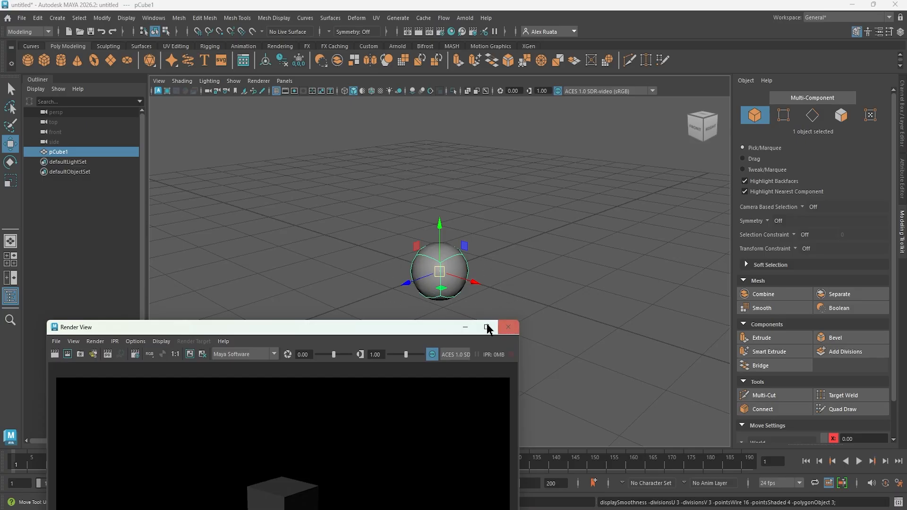
{"action": "left_click", "coordinate": [509, 326]}
Turn off the cube's smooth mesh preview and apply Smooth to its geometry repeatedly with Divisions at 1, keeping it selected.
{"action": "key", "text": "1"}
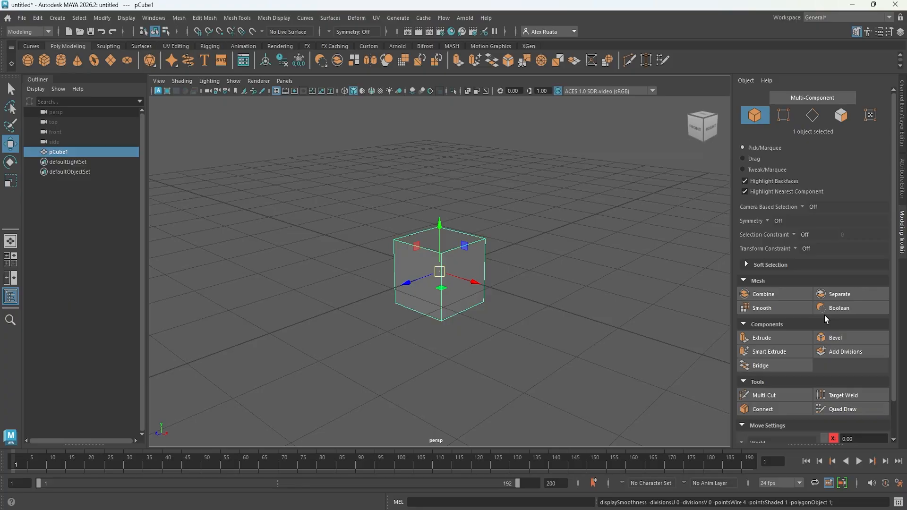
{"action": "left_click", "coordinate": [774, 311]}
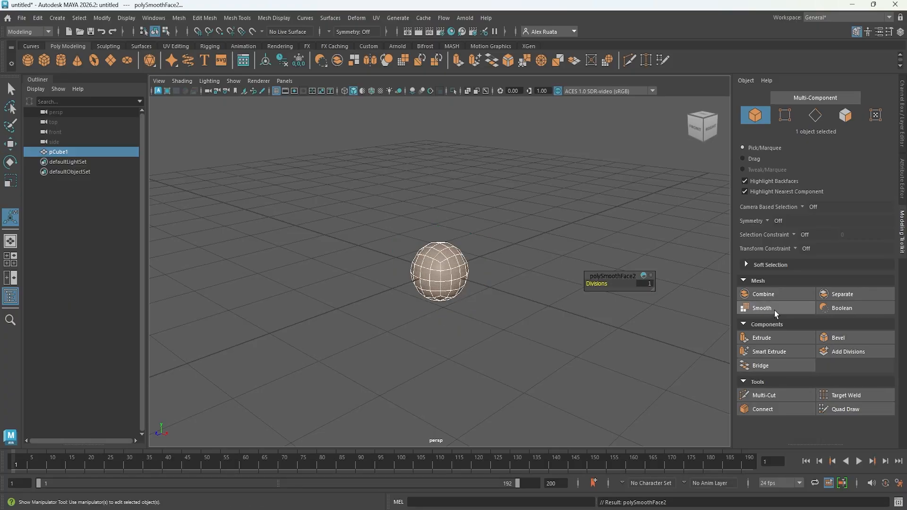
{"action": "left_click", "coordinate": [524, 323]}
{"action": "left_click", "coordinate": [462, 273]}
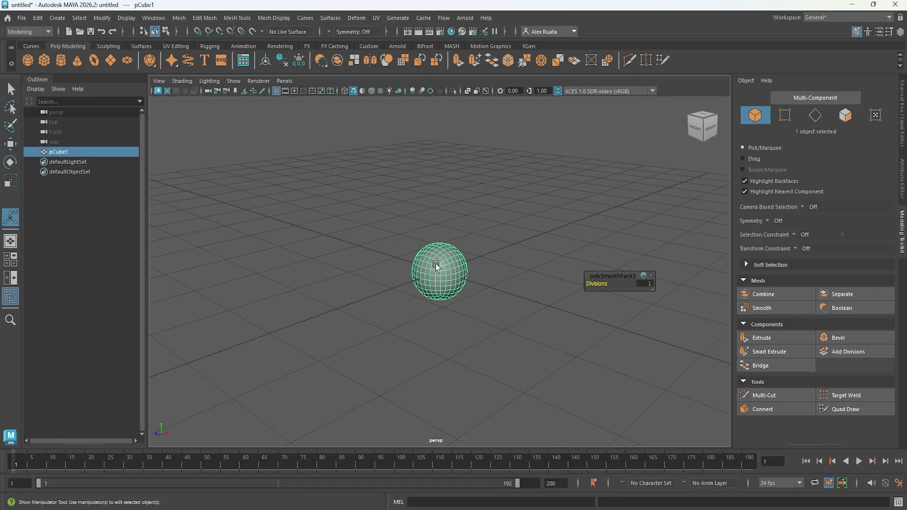
Switch the smoothed cube's smooth mesh preview off and on, deselect it, and inspect its rounded surface up close.
{"action": "key", "text": "1"}
{"action": "key", "text": "3"}
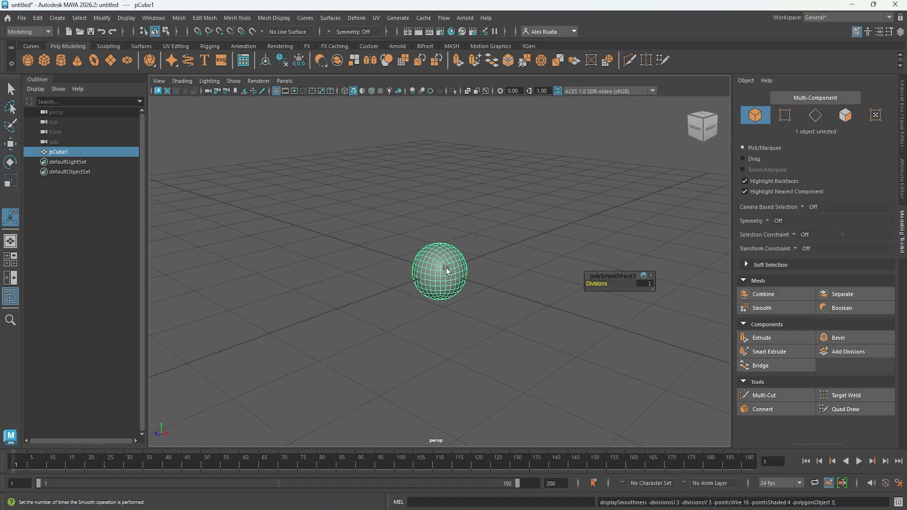
{"action": "right_click_drag", "start_coordinate": [434, 284], "coordinate": [671, 283], "text": "alt"}
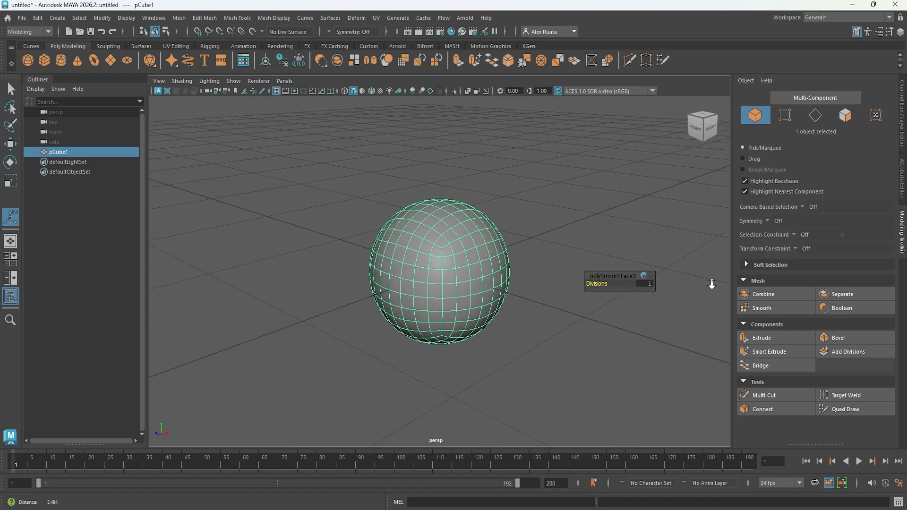
{"action": "left_click_drag", "start_coordinate": [509, 300], "coordinate": [449, 298], "text": "alt"}
{"action": "left_click", "coordinate": [540, 244]}
{"action": "left_click_drag", "start_coordinate": [442, 247], "coordinate": [466, 234], "text": "alt"}
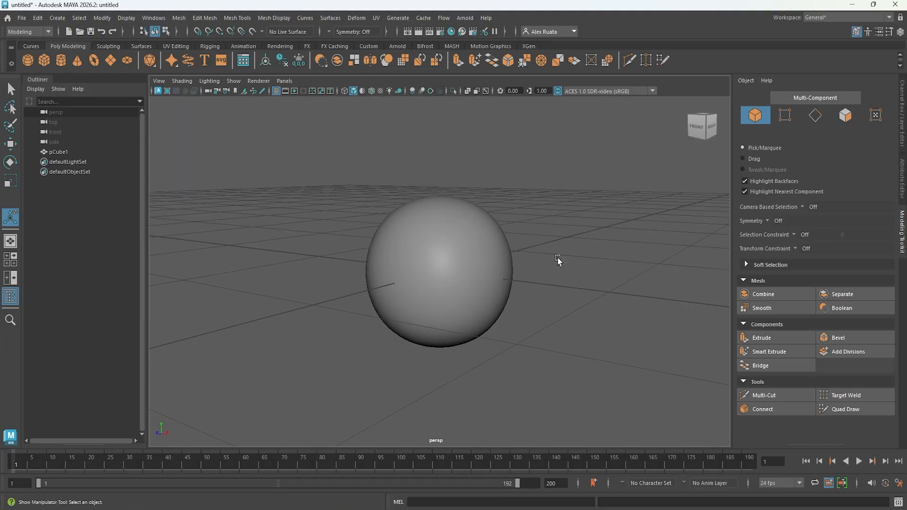
Render the current frame of the geometrically smoothed cube, examine its silhouette, and close the render window.
{"action": "scroll", "coordinate": [558, 260], "scroll_direction": "down", "scroll_amount": 2}
{"action": "left_click", "coordinate": [419, 32]}
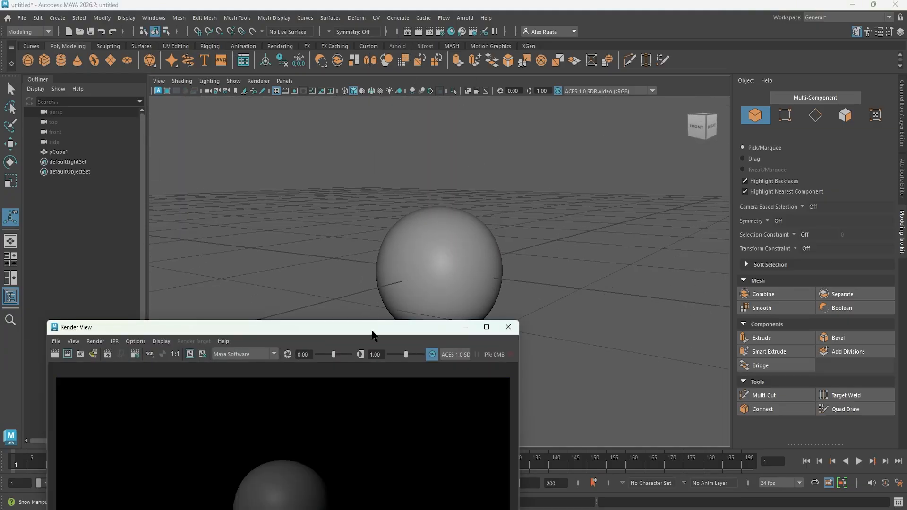
{"action": "left_click_drag", "start_coordinate": [374, 330], "coordinate": [385, 84]}
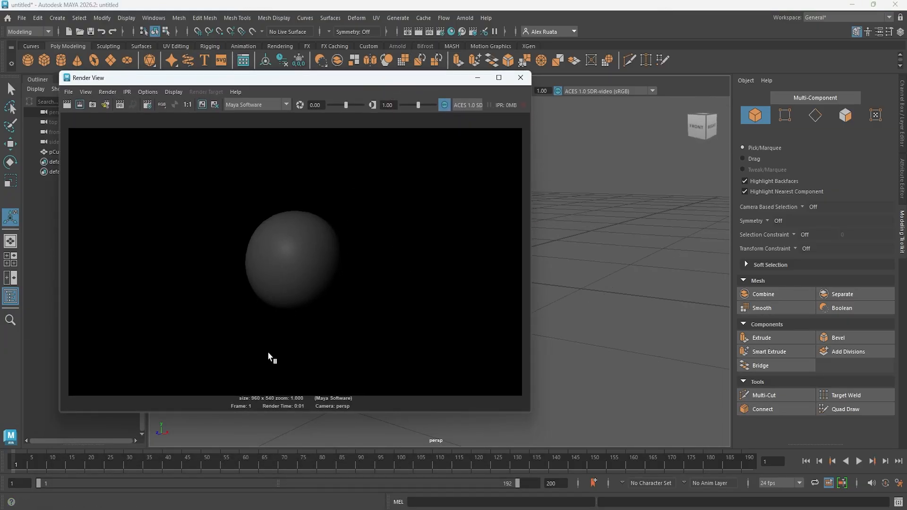
{"action": "left_click", "coordinate": [521, 78]}
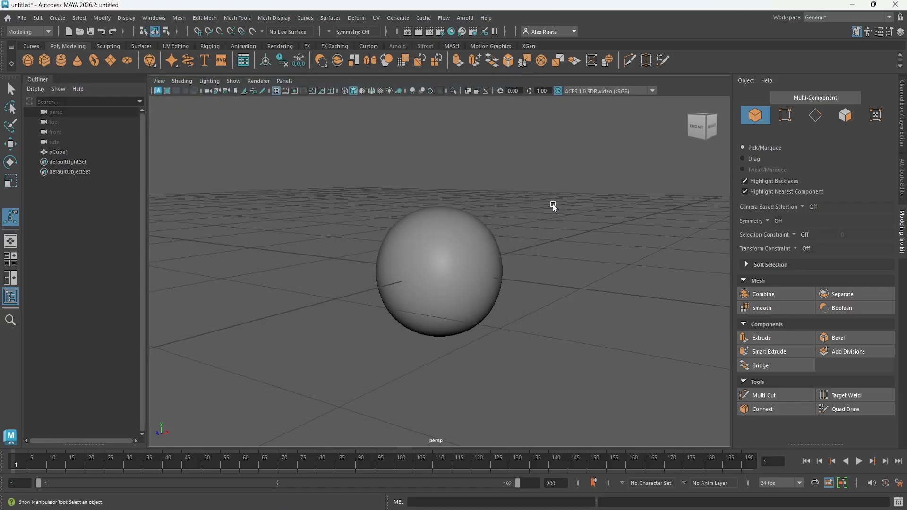
Select the smoothed cube and turn off its smooth mesh preview to view the actual subdivided geometry.
{"action": "left_click", "coordinate": [477, 276]}
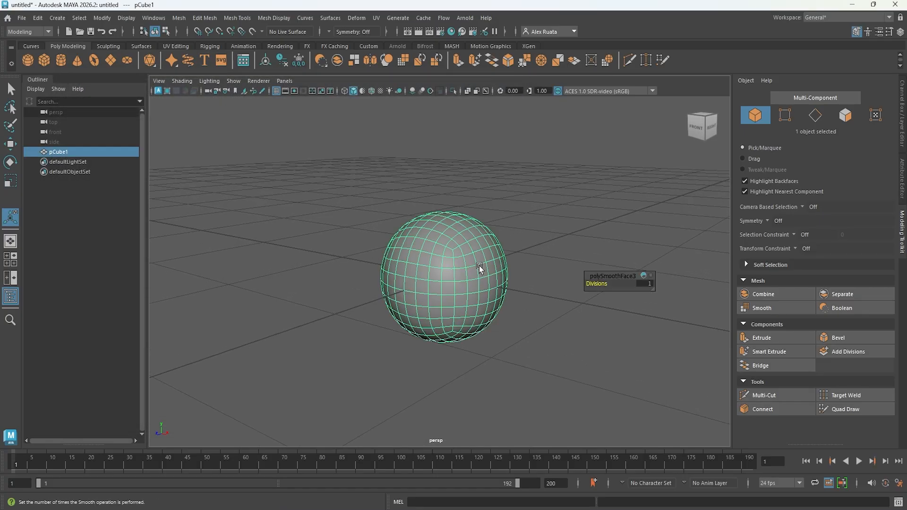
{"action": "key", "text": "1"}
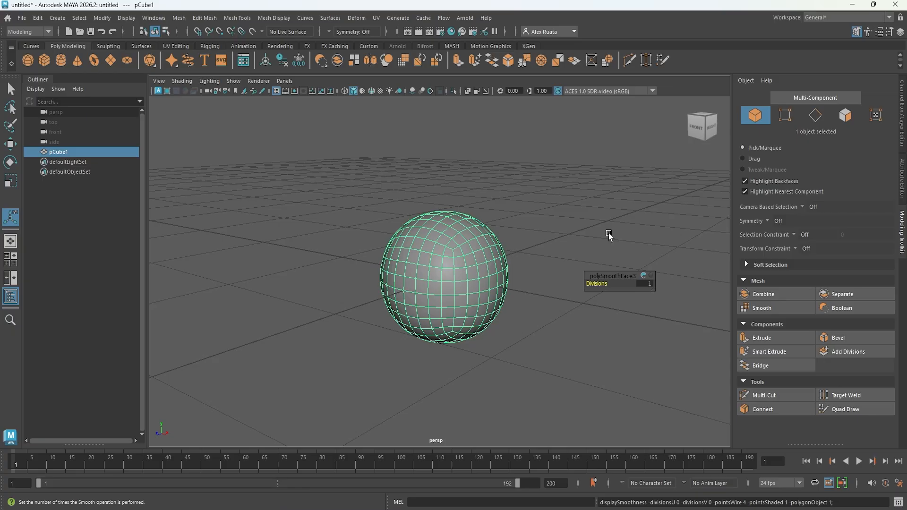
{"action": "scroll", "coordinate": [597, 219], "scroll_direction": "down", "scroll_amount": 4}
{"action": "scroll", "coordinate": [598, 219], "scroll_direction": "up", "scroll_amount": 4}
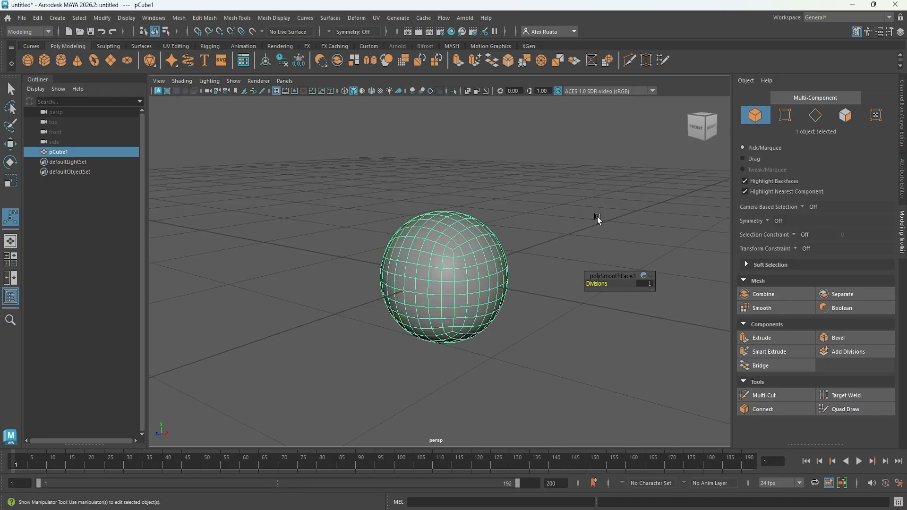
{"action": "left_click_drag", "start_coordinate": [586, 214], "coordinate": [587, 234], "text": "alt"}
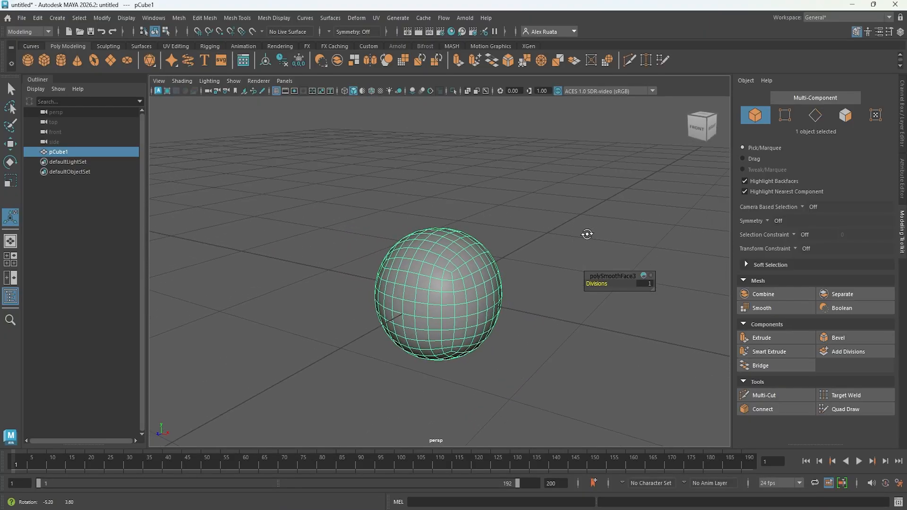